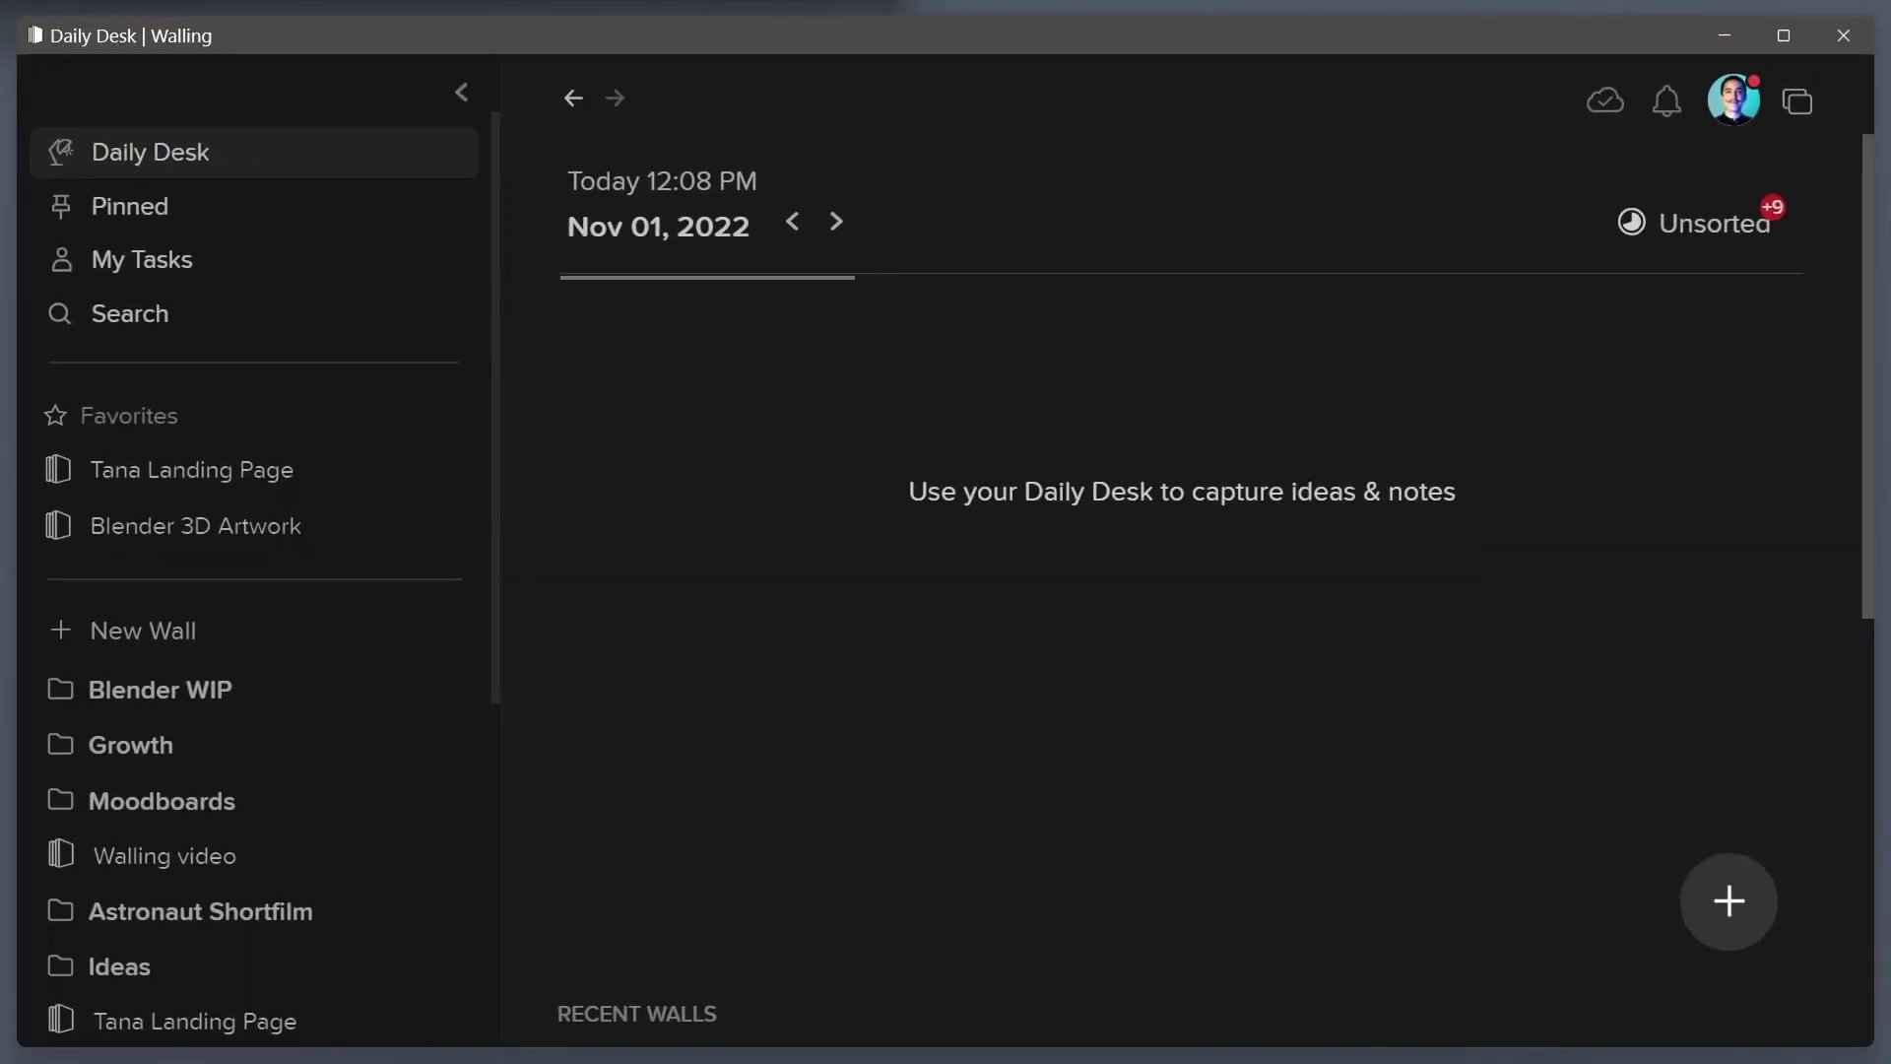
Paste Mona Lisa.jpg onto the Daily Desk with the caption 'mona lisa, pretty cool artwork' and tag it 'art'
{"action": "key", "text": "ctrl+v"}
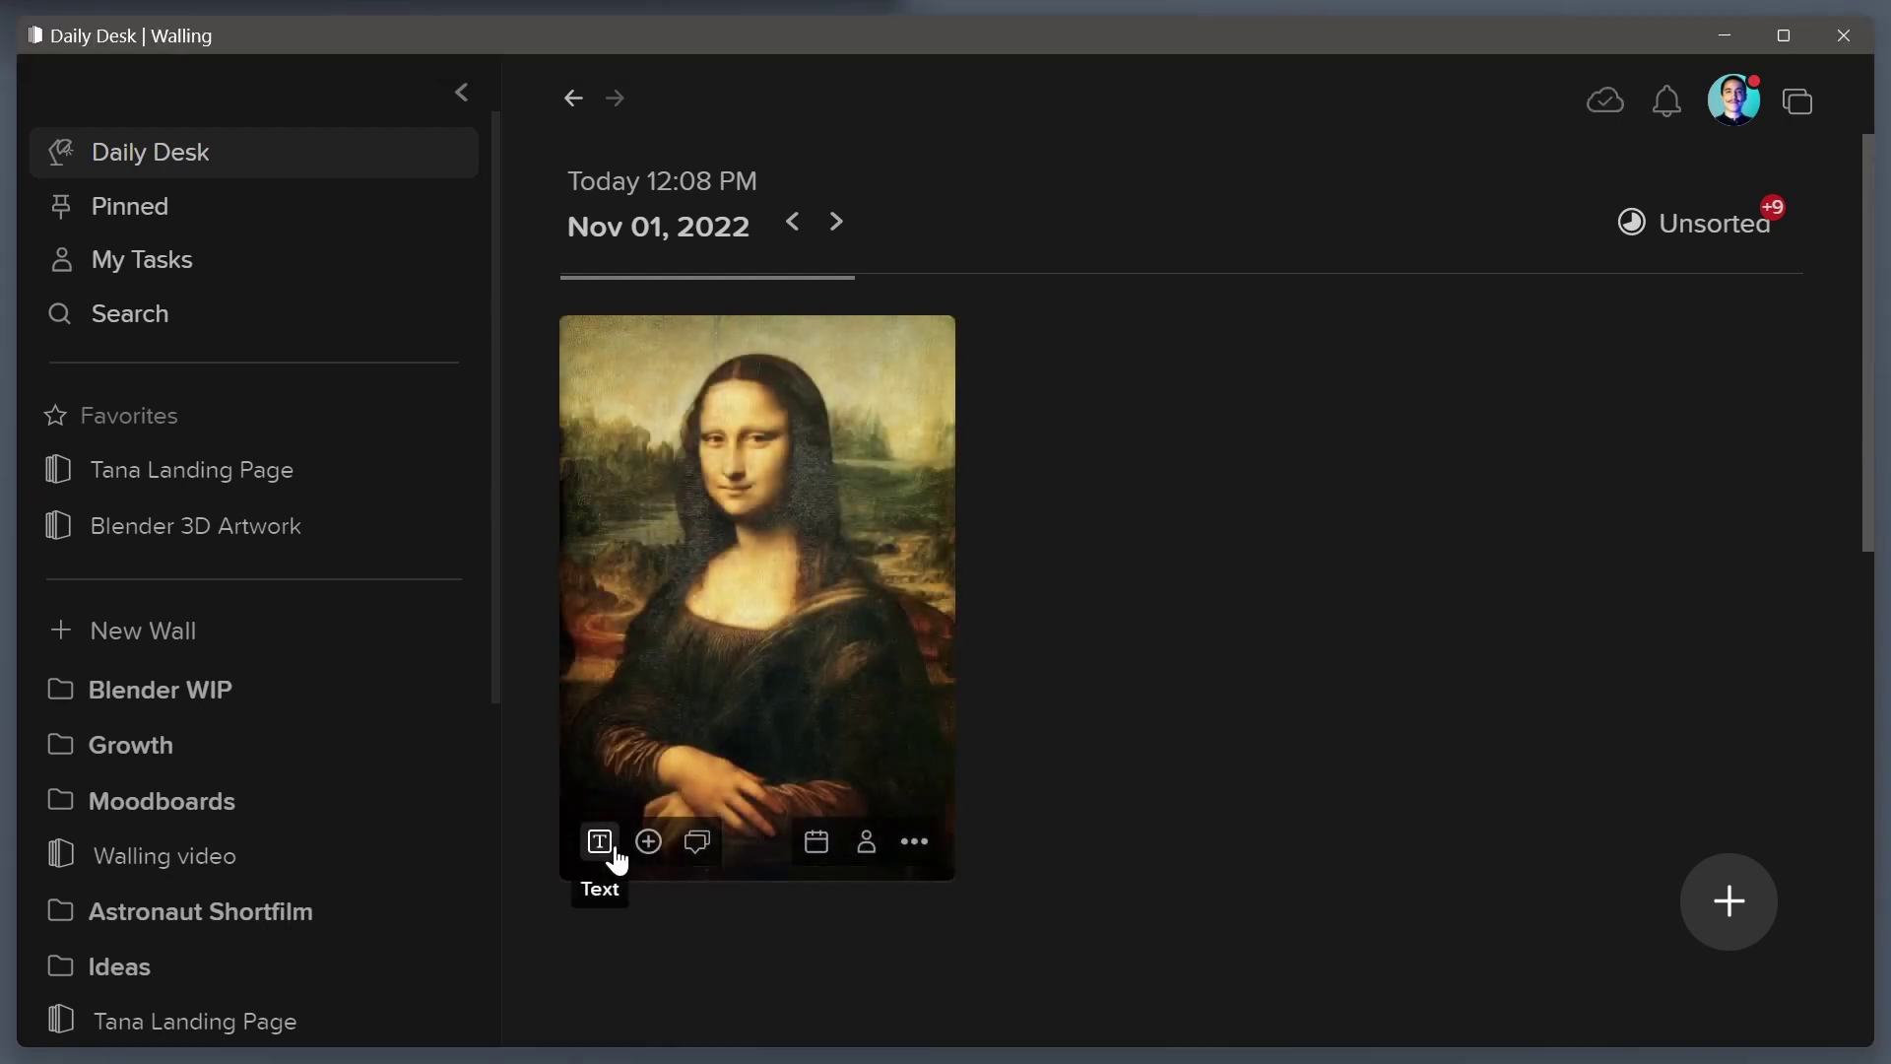
{"action": "left_click", "coordinate": [599, 842]}
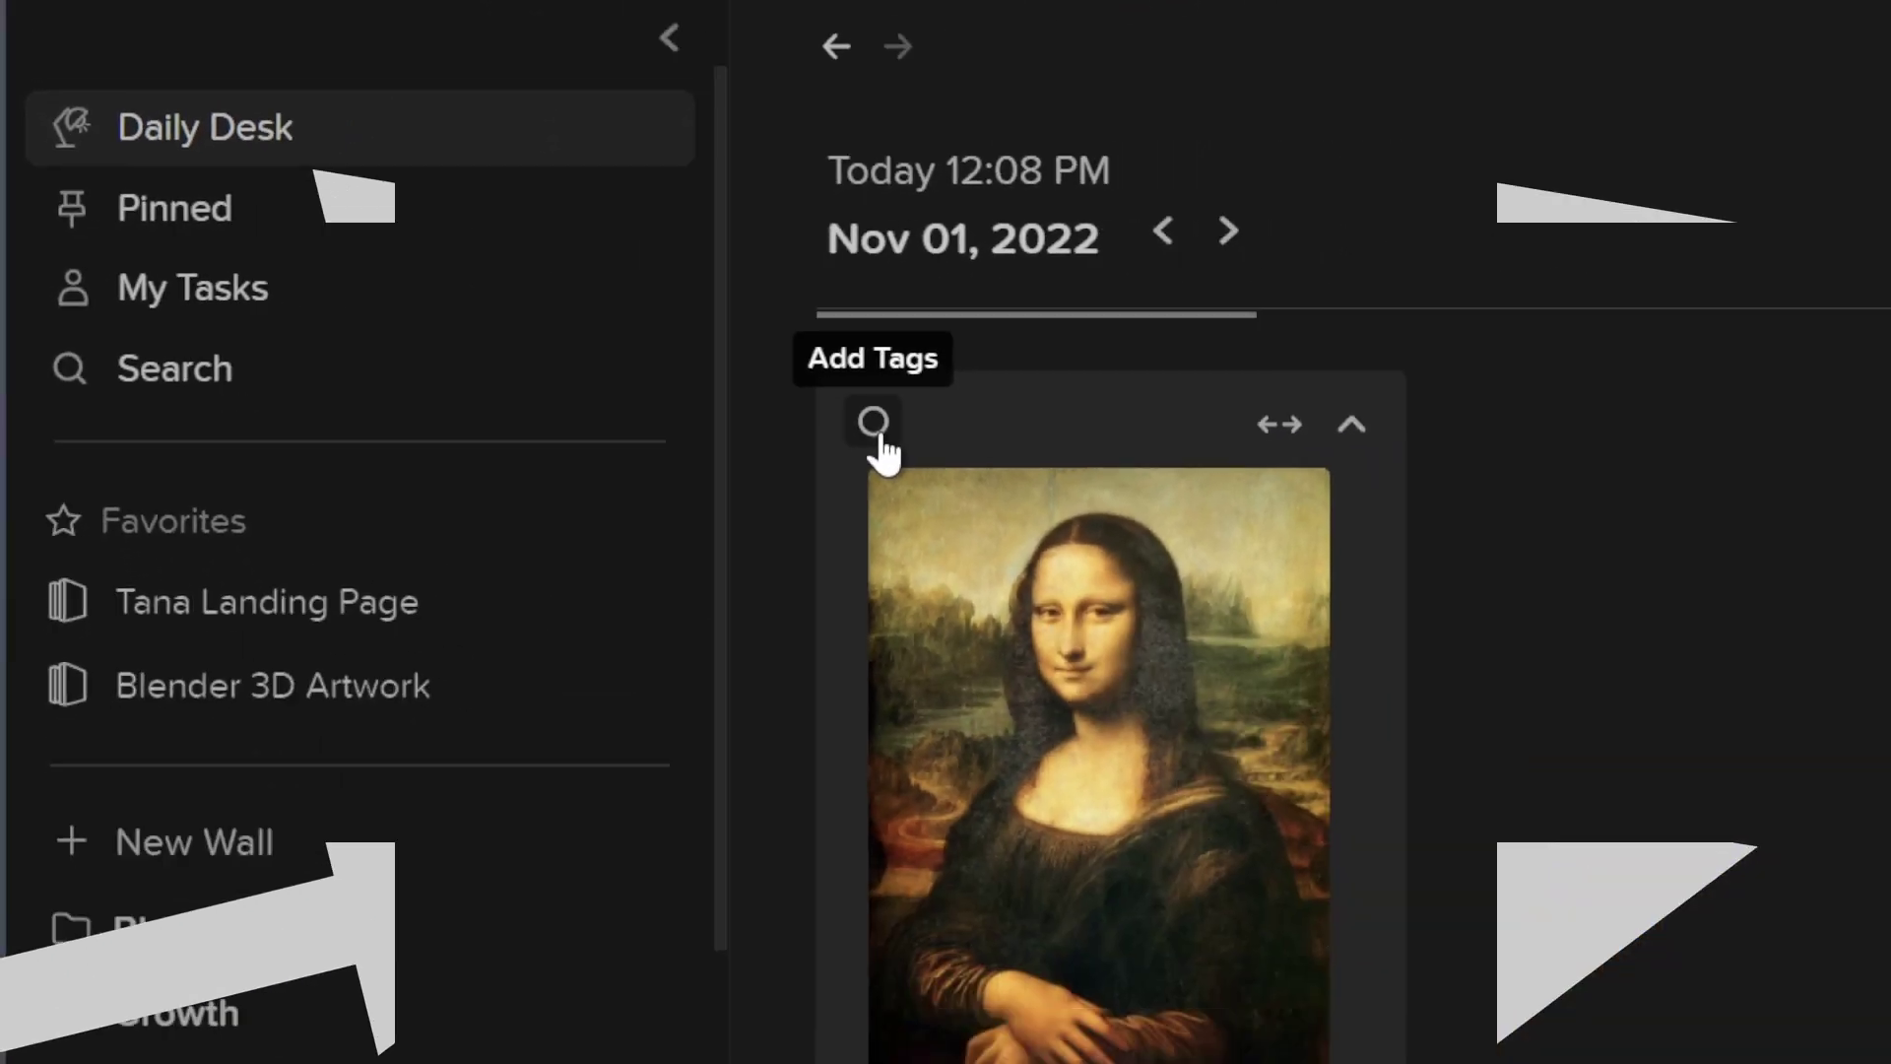
{"action": "left_click", "coordinate": [1302, 544]}
{"action": "type", "text": "art"}
{"action": "left_click", "coordinate": [664, 420]}
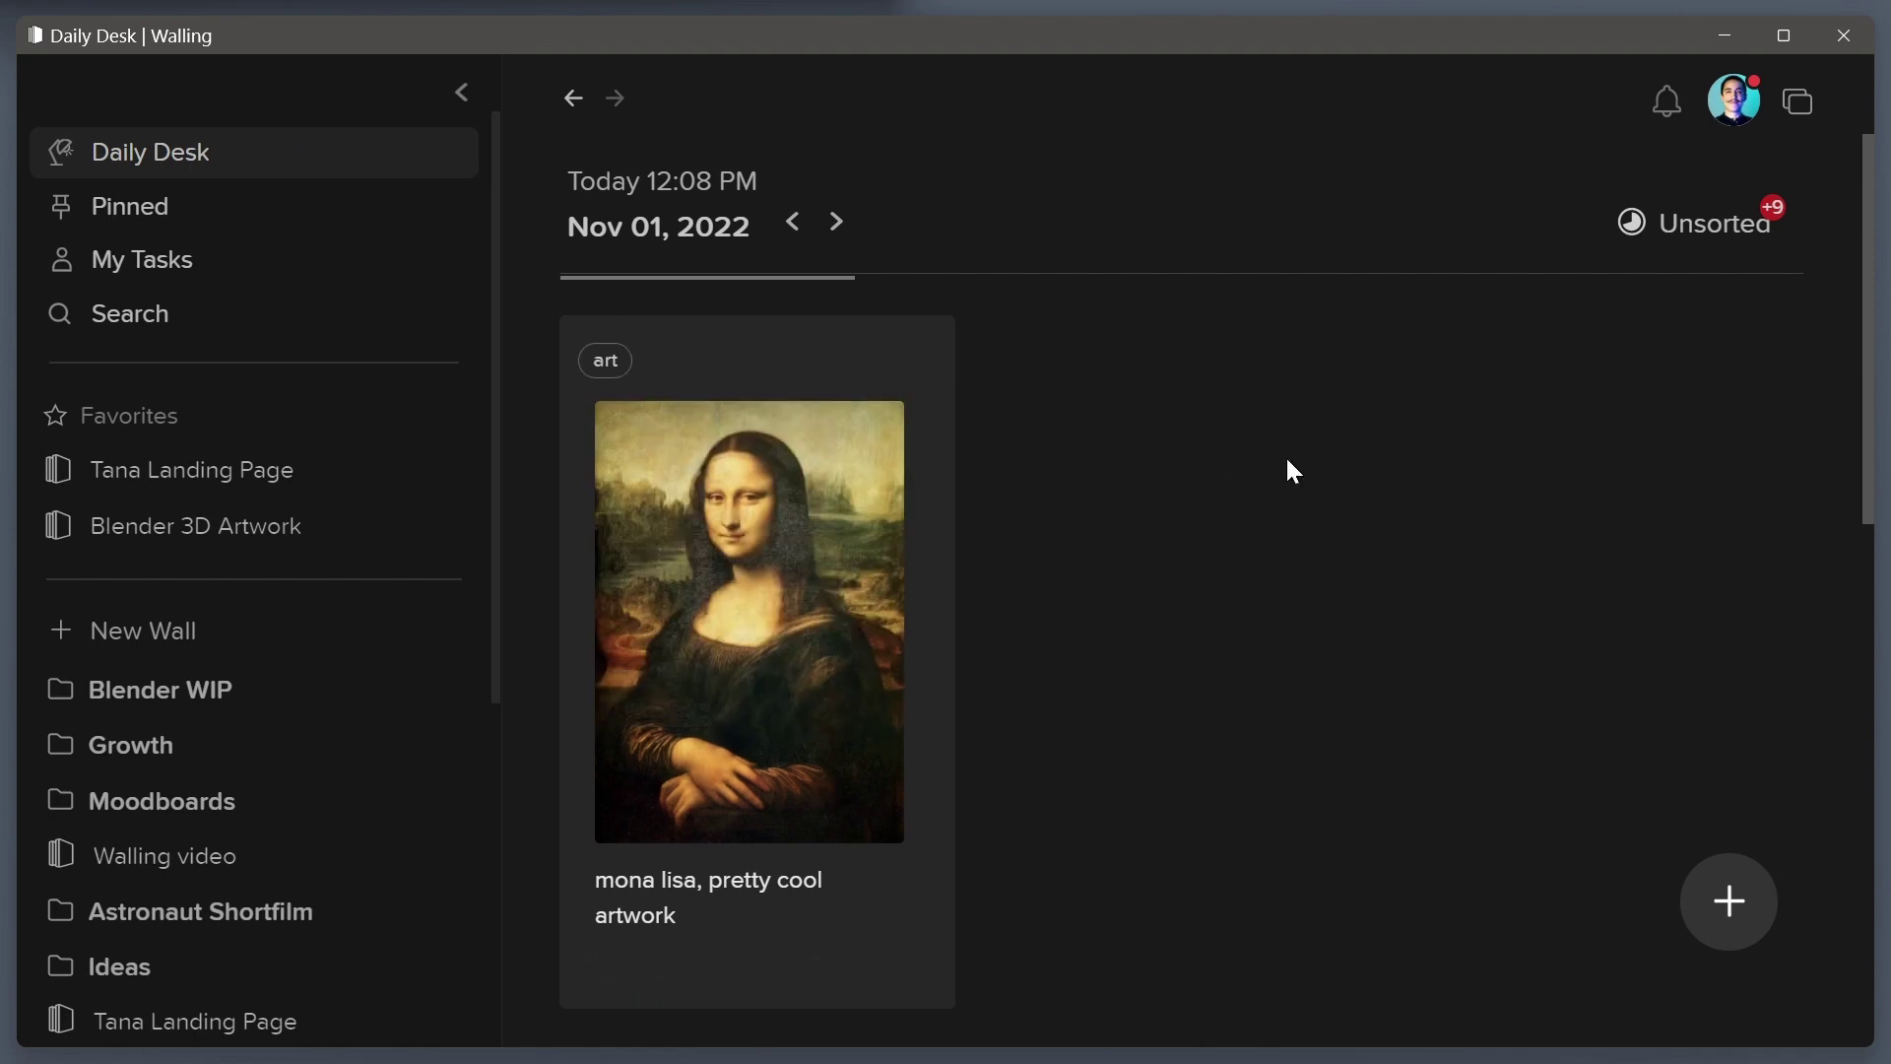
{"action": "scroll", "coordinate": [331, 778], "scroll_direction": "down", "scroll_amount": 5}
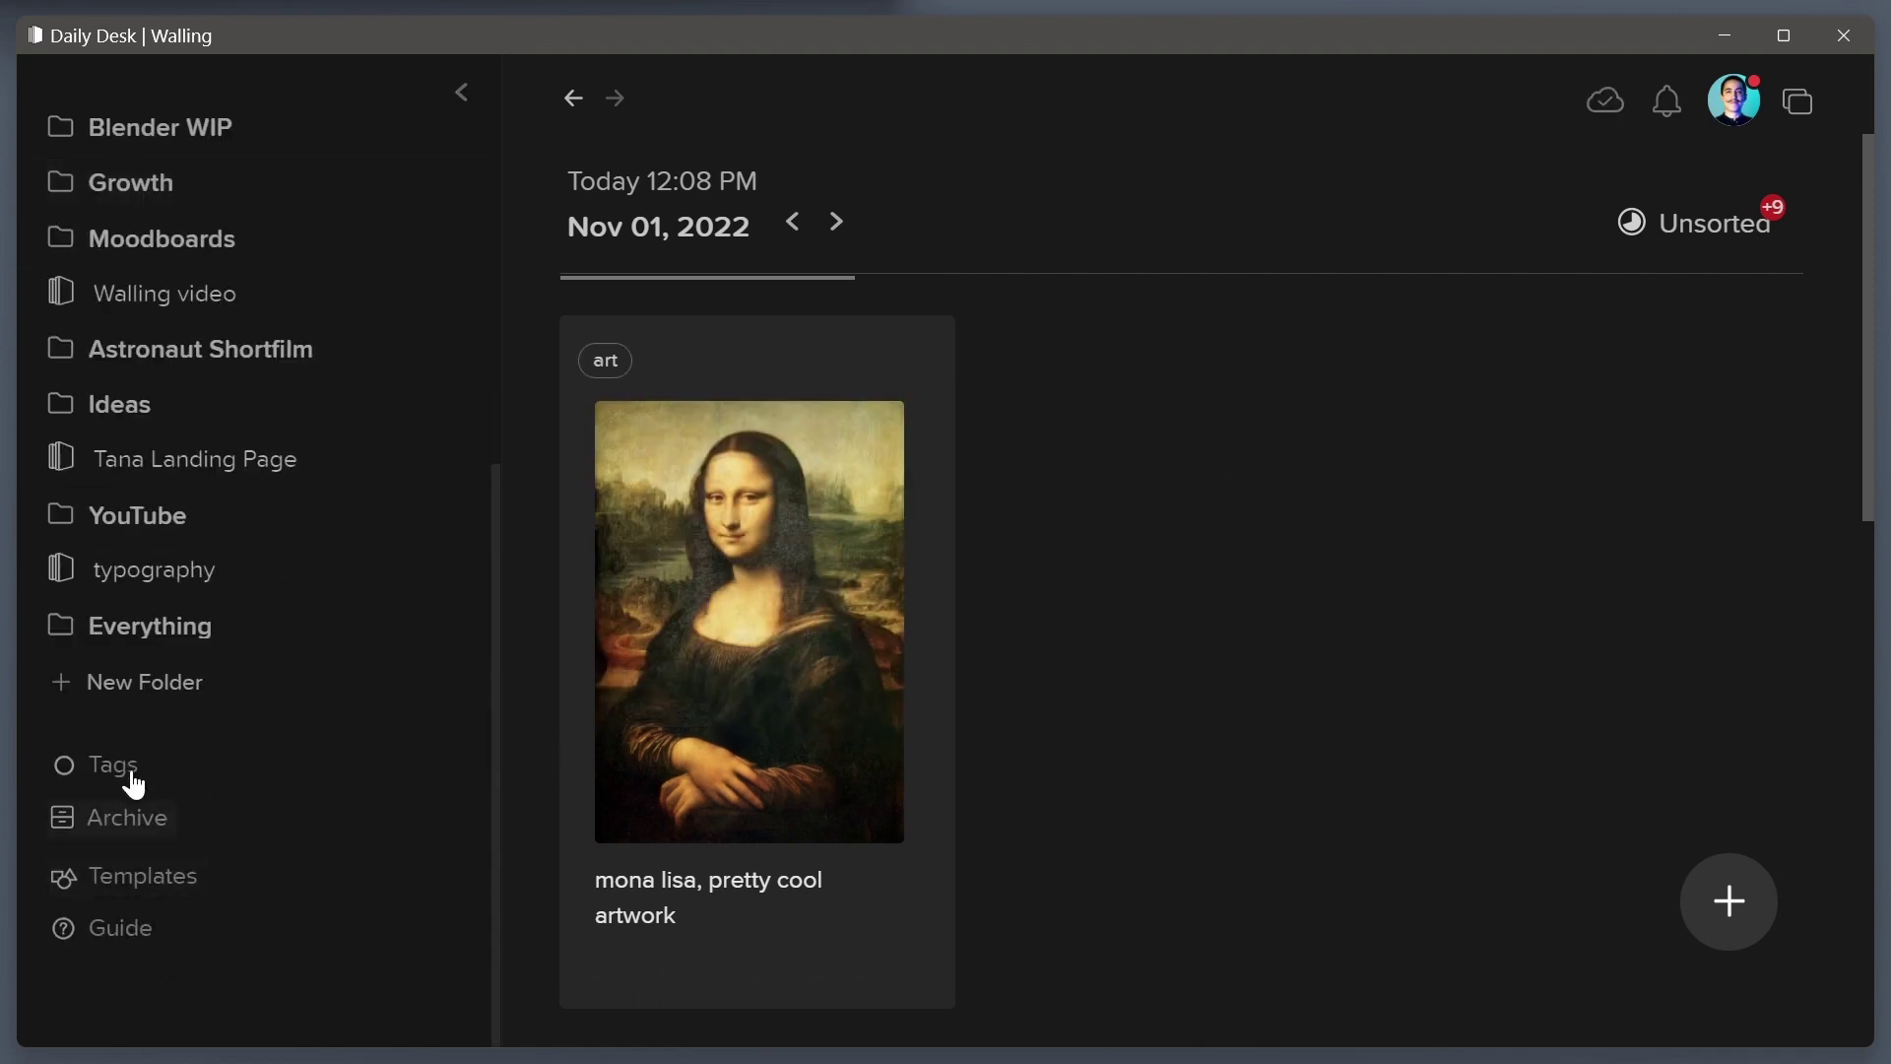
{"action": "left_click", "coordinate": [96, 784]}
{"action": "left_click", "coordinate": [731, 327]}
{"action": "type", "text": "art"}
{"action": "left_click", "coordinate": [591, 416]}
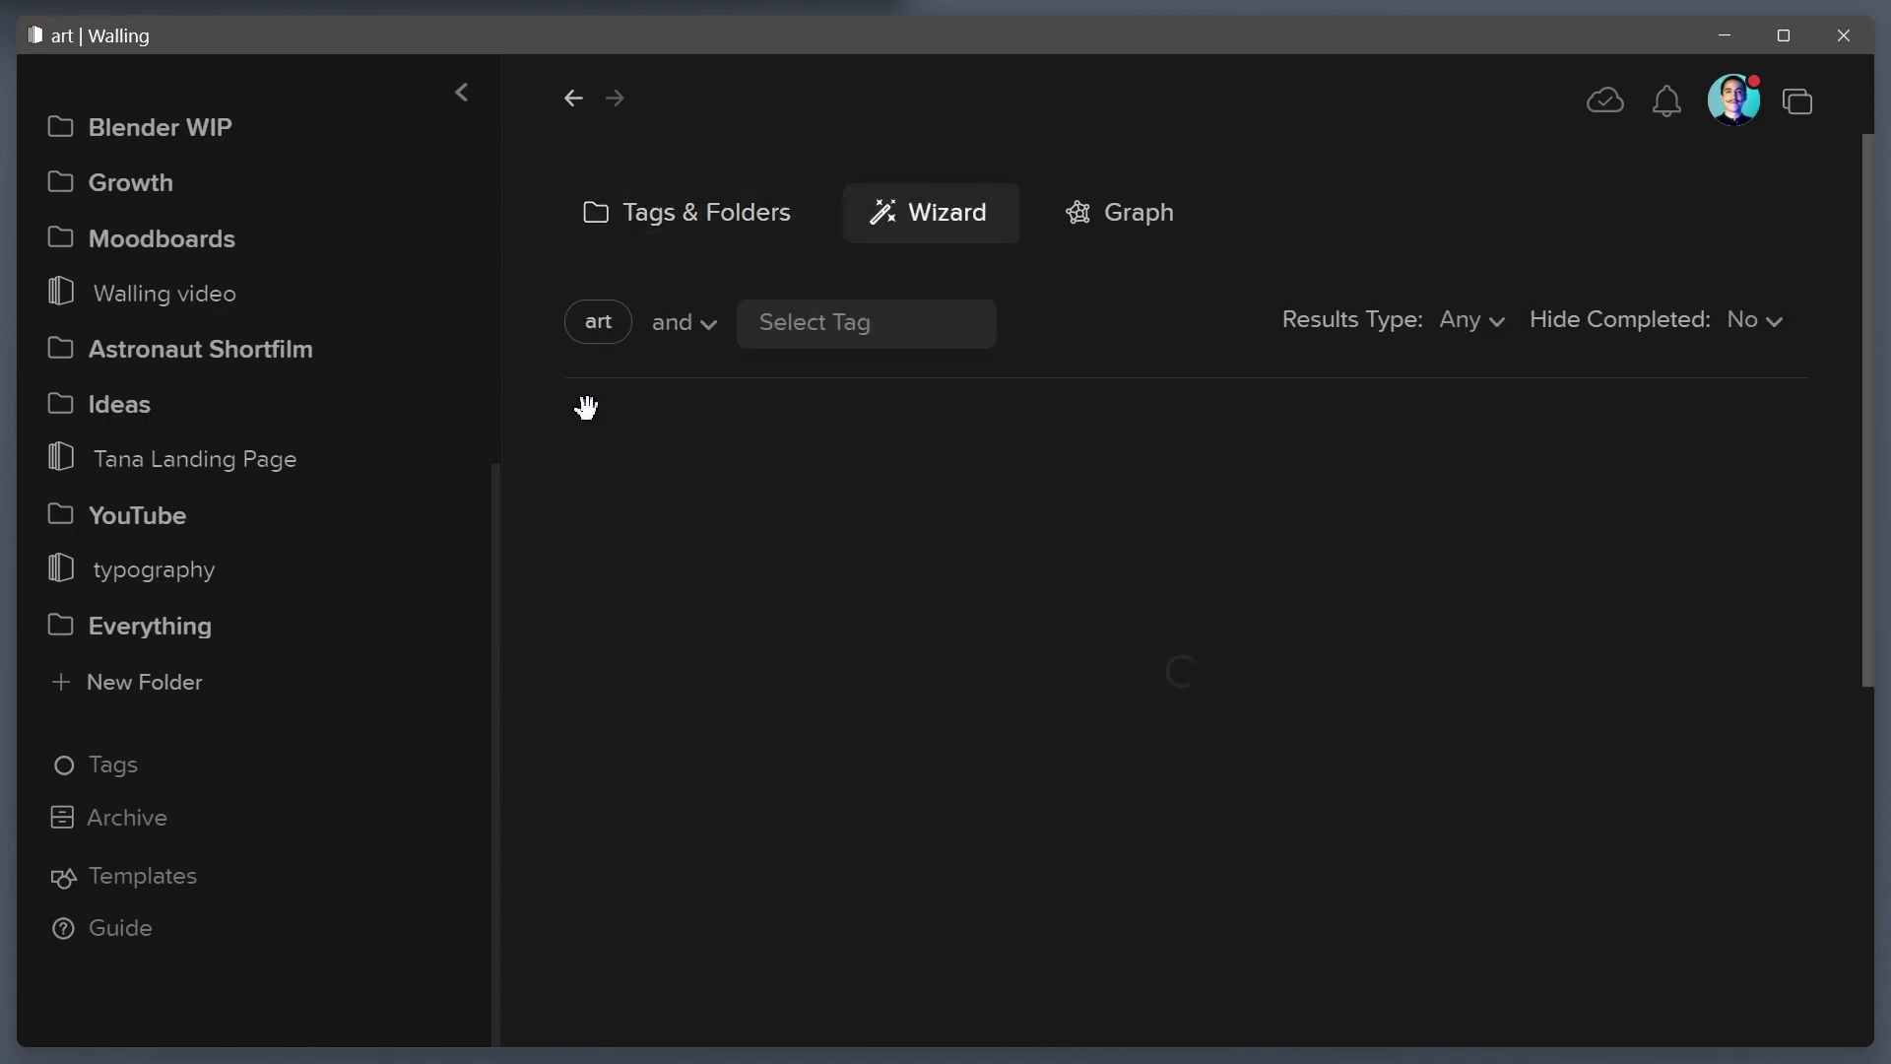
{"action": "scroll", "coordinate": [929, 675], "scroll_direction": "down", "scroll_amount": 15}
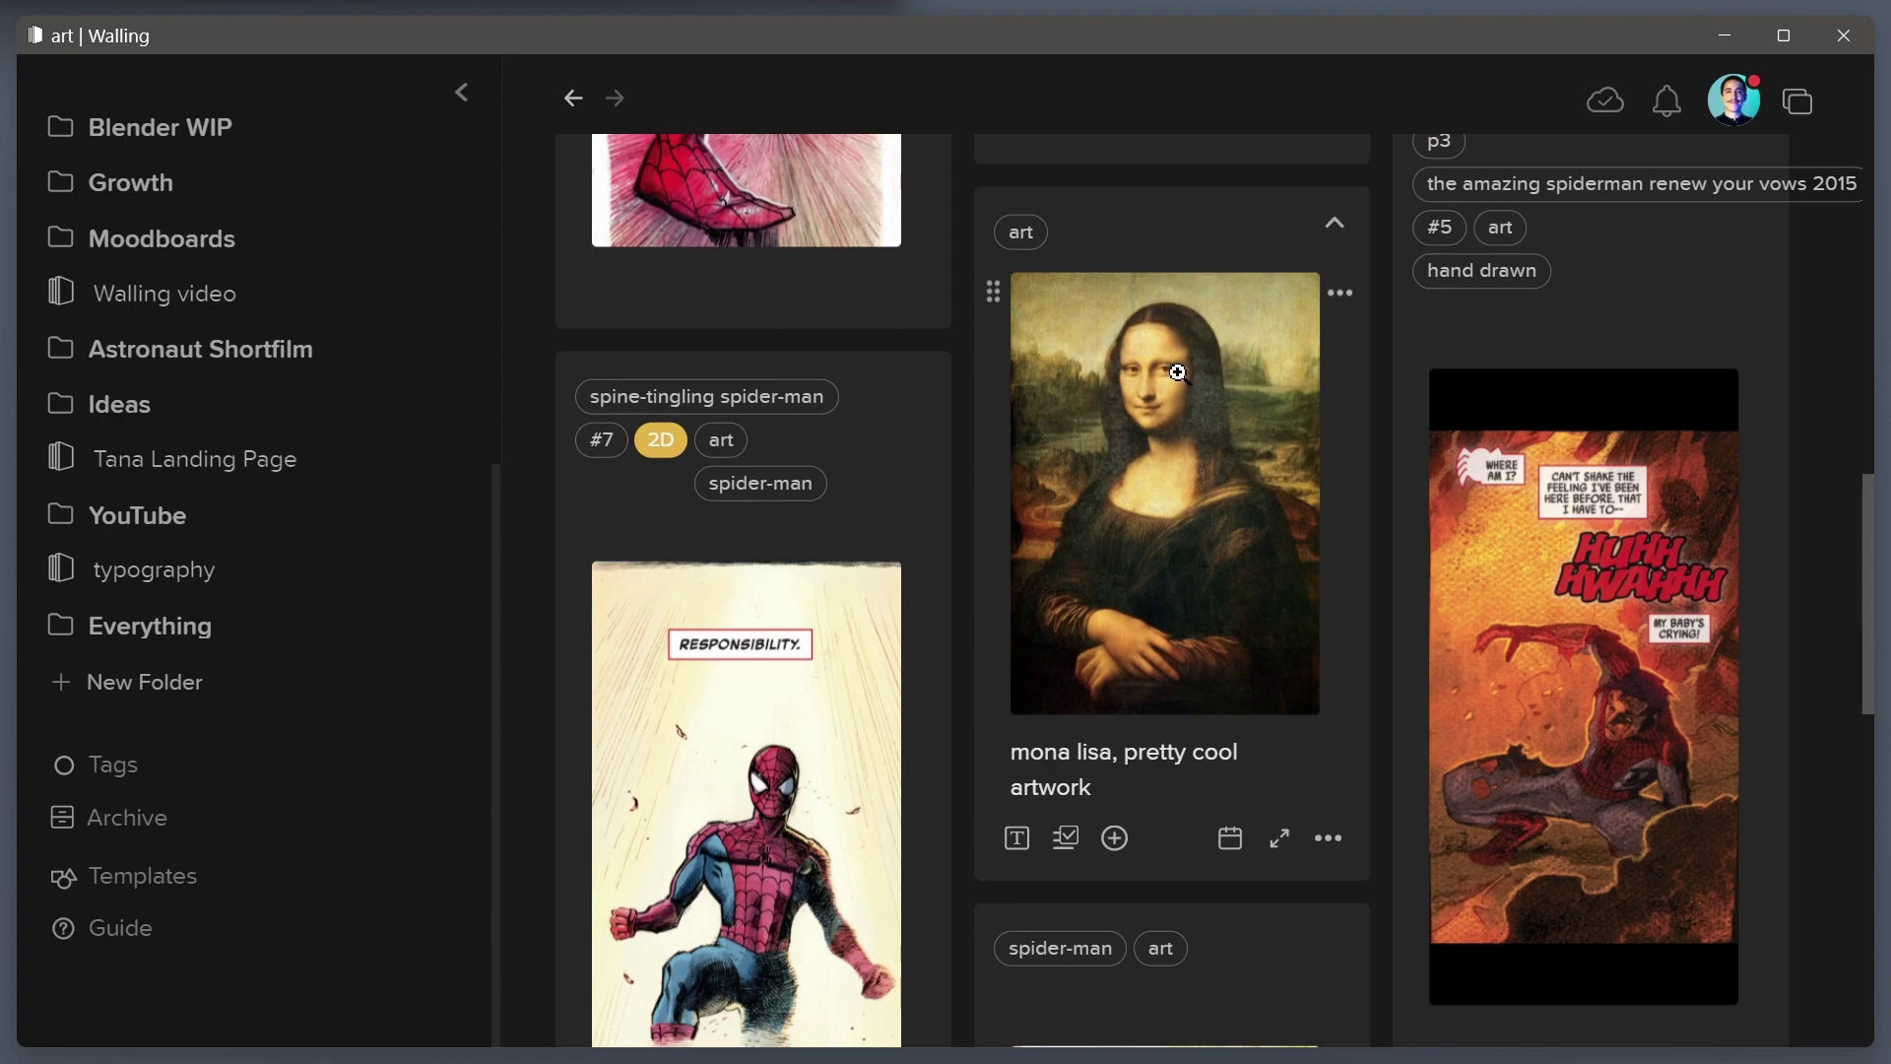
{"action": "scroll", "coordinate": [1089, 441], "scroll_direction": "up", "scroll_amount": 15}
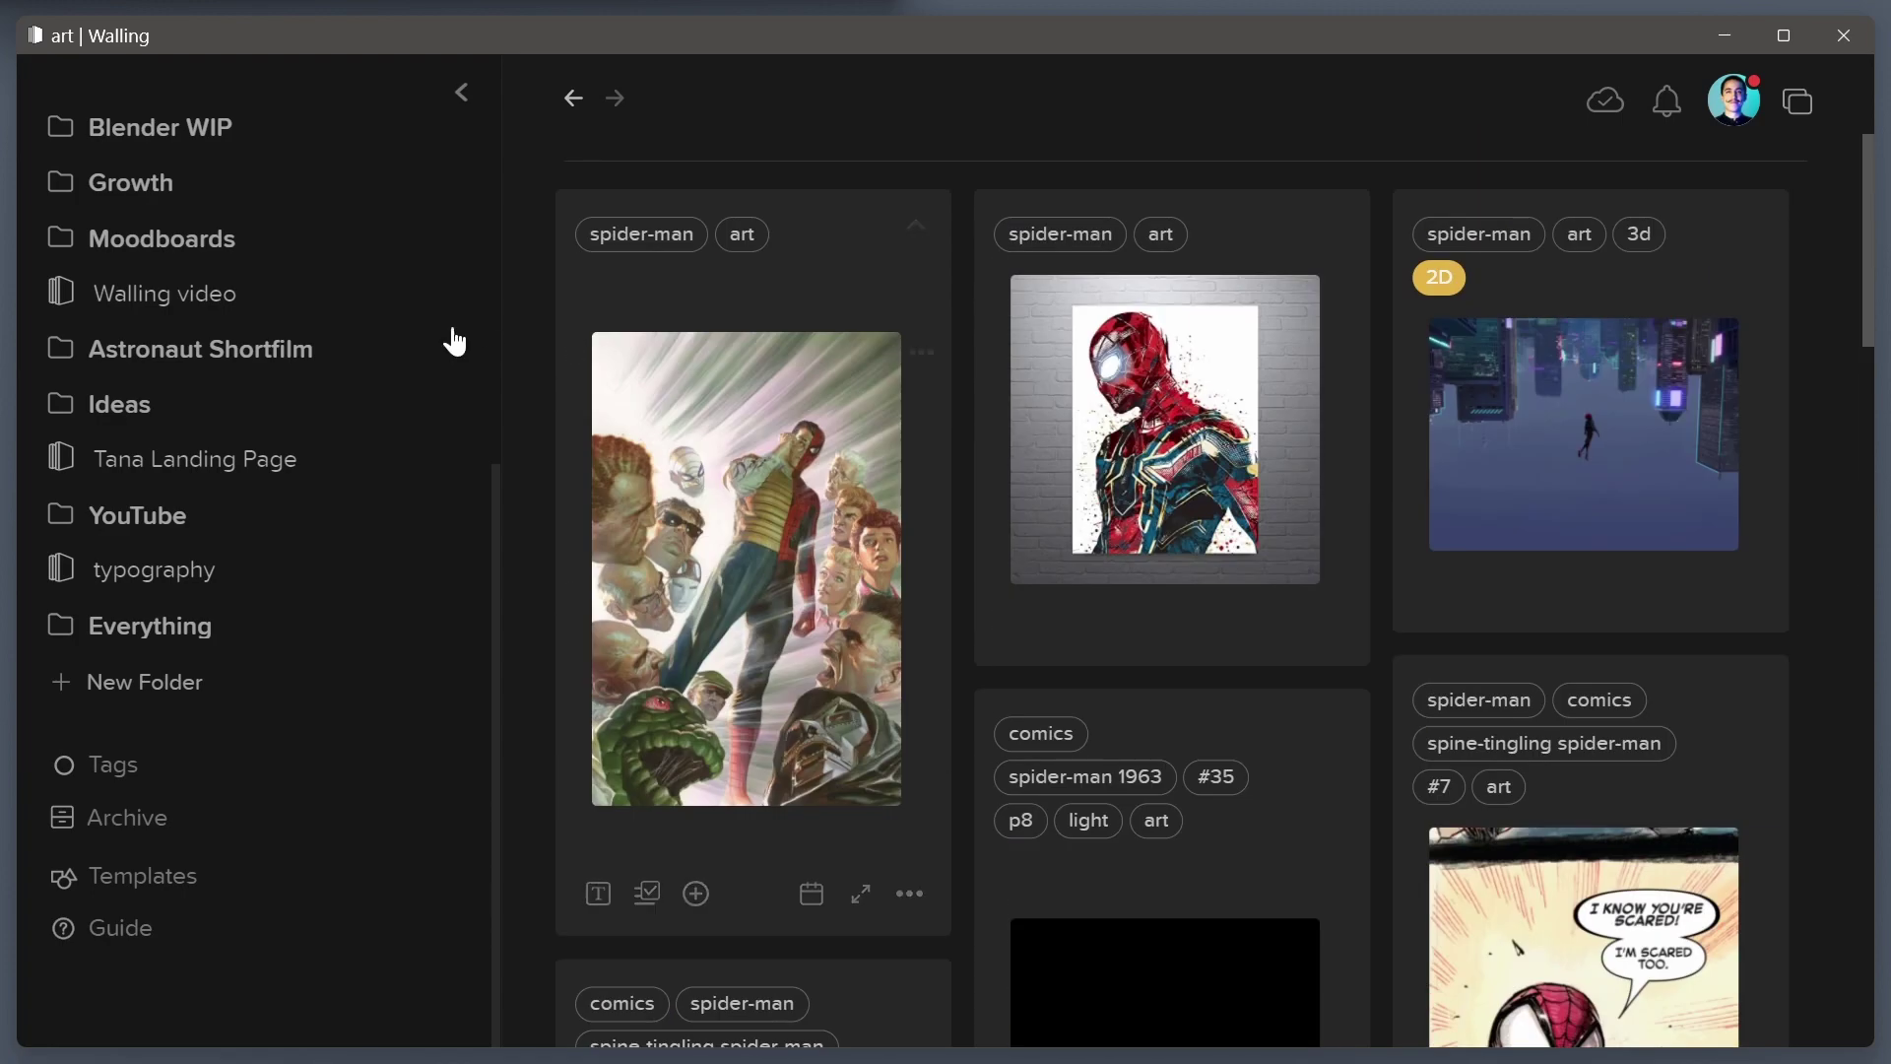
{"action": "scroll", "coordinate": [253, 242], "scroll_direction": "up", "scroll_amount": 5}
{"action": "left_click", "coordinate": [206, 175]}
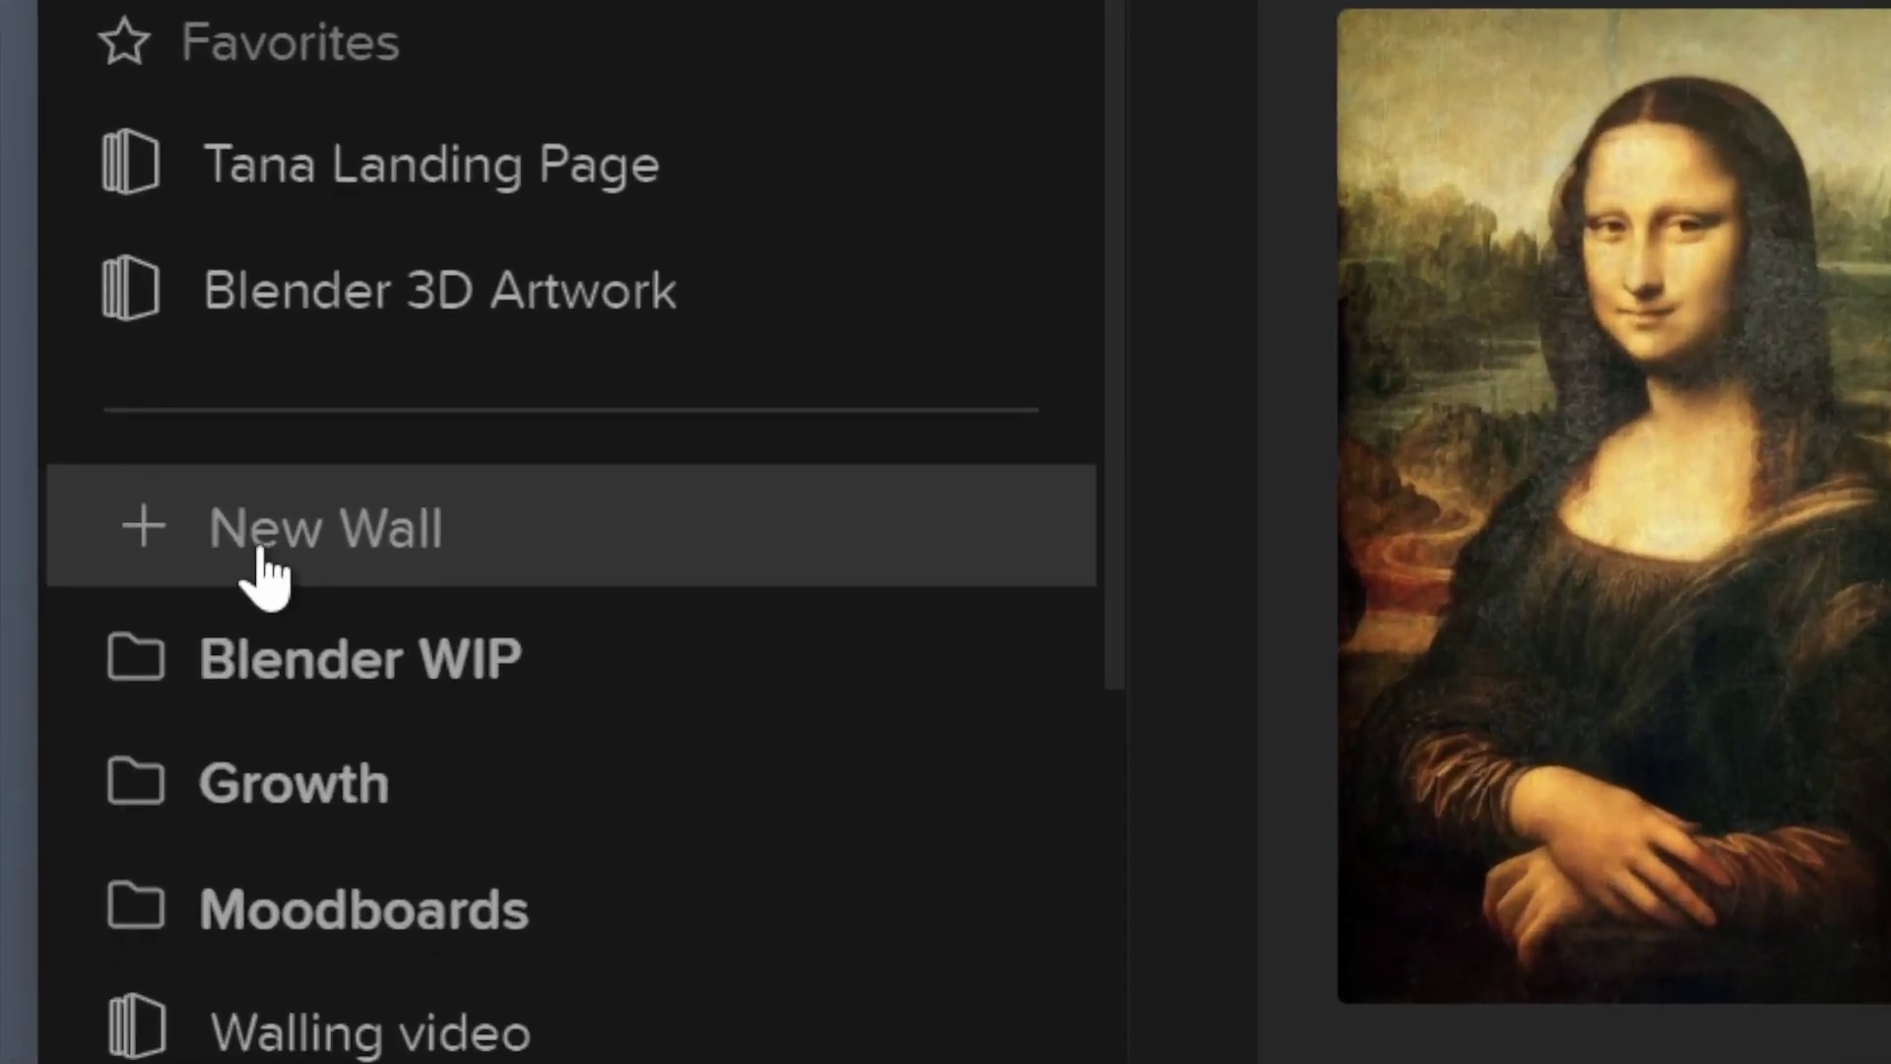
Create a blank wall titled 'Santi Younger Website'
{"action": "left_click", "coordinate": [261, 556]}
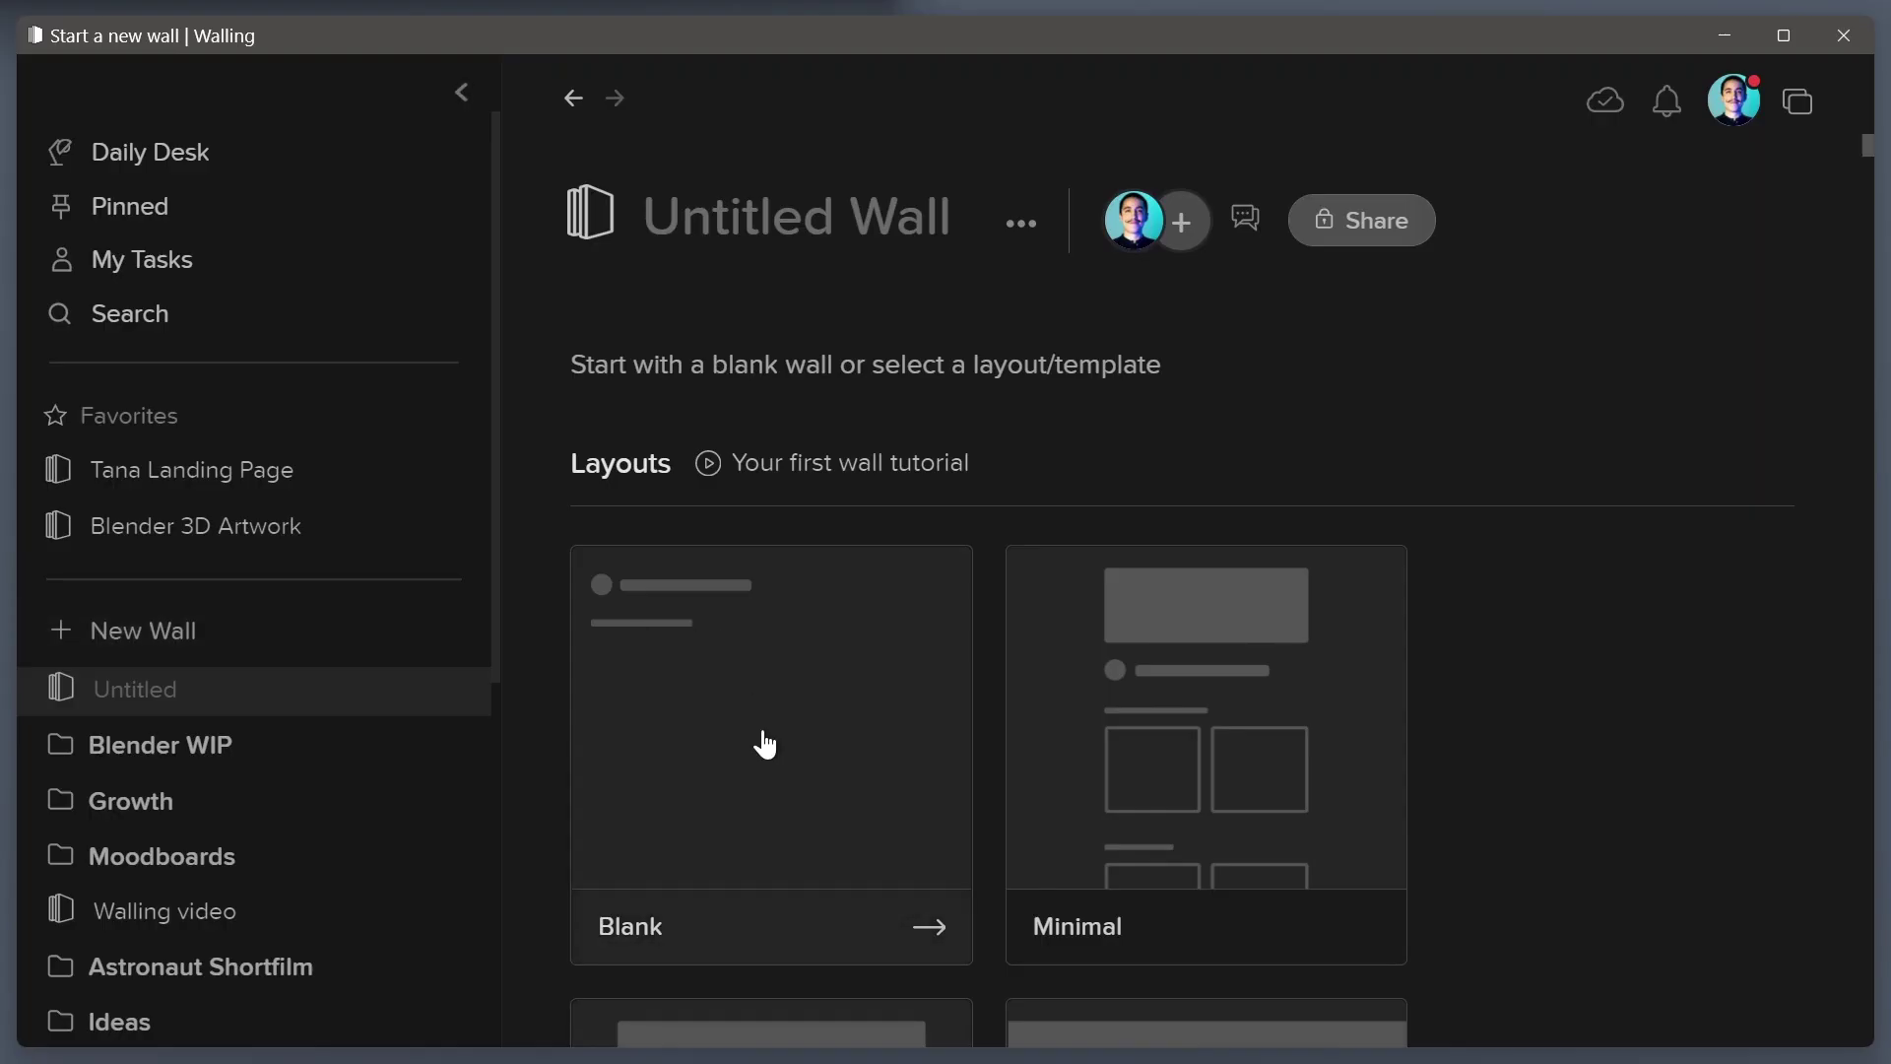
{"action": "left_click", "coordinate": [766, 745]}
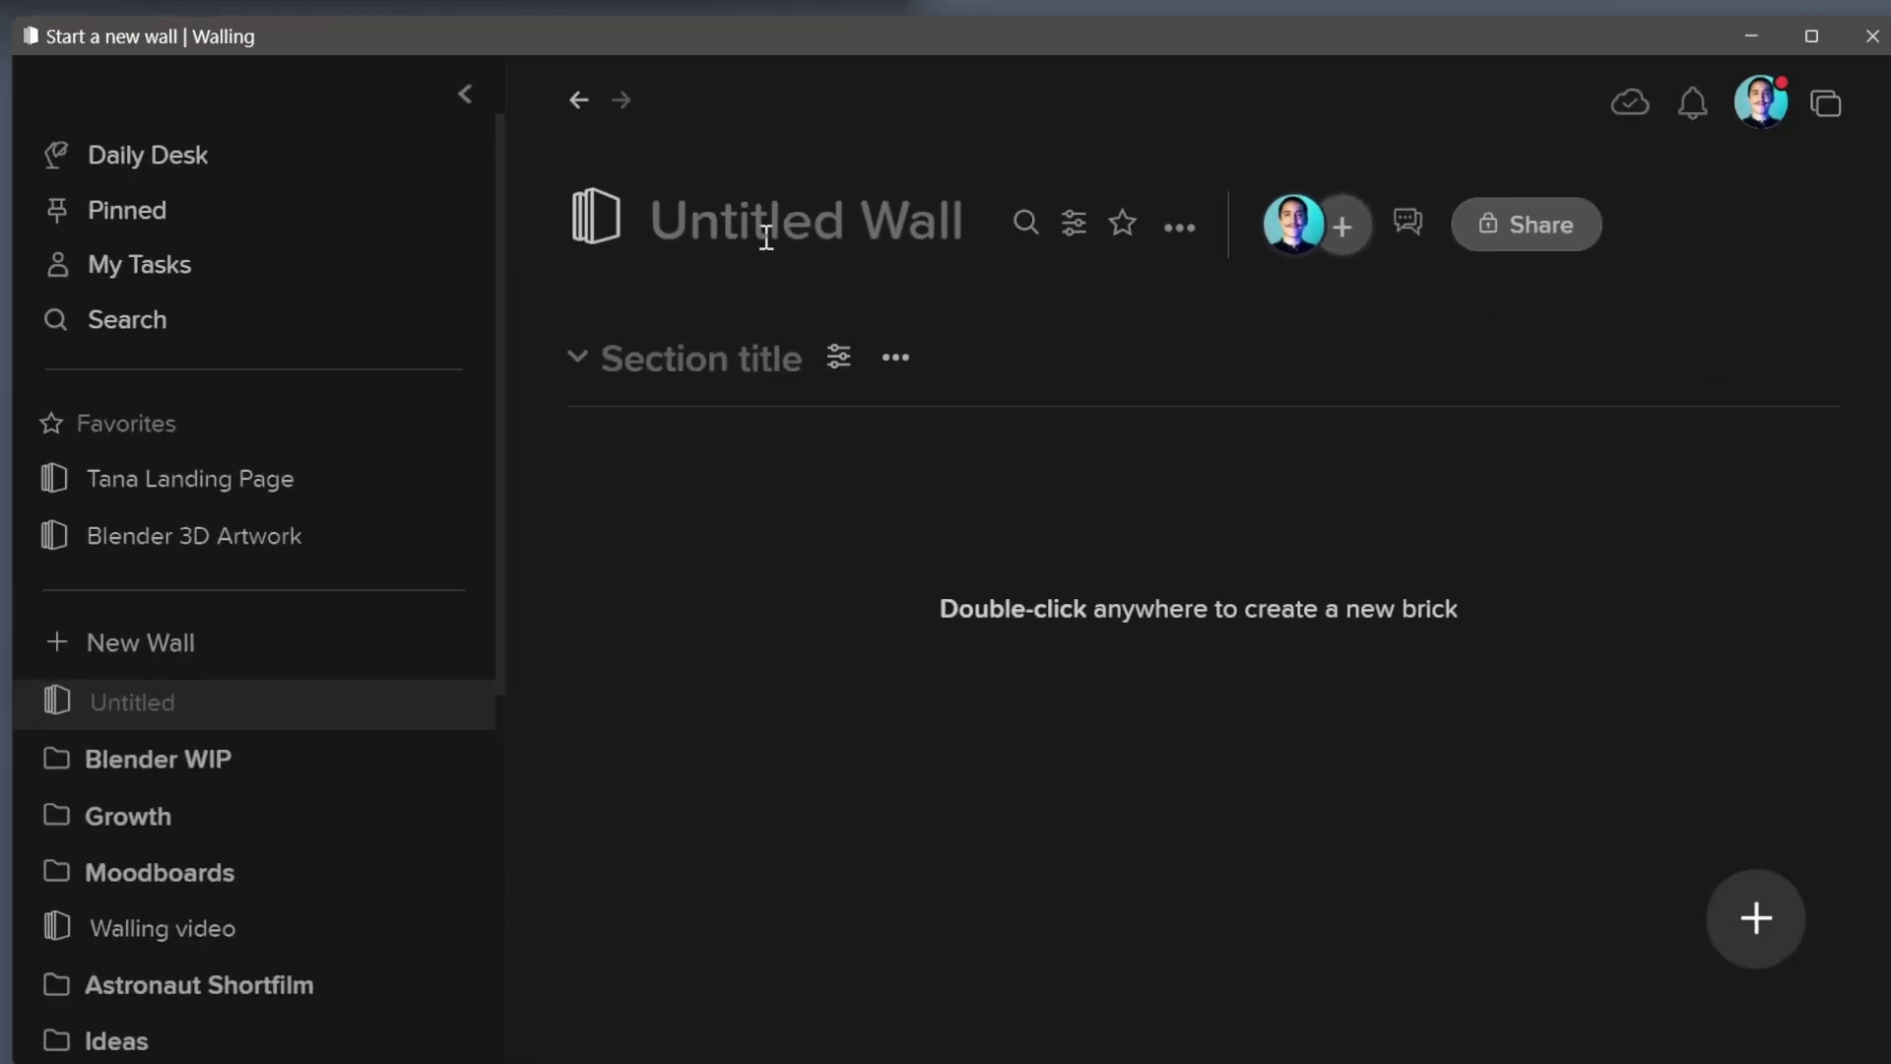
{"action": "left_click", "coordinate": [1157, 444]}
{"action": "type", "text": "Santi Younger Website"}
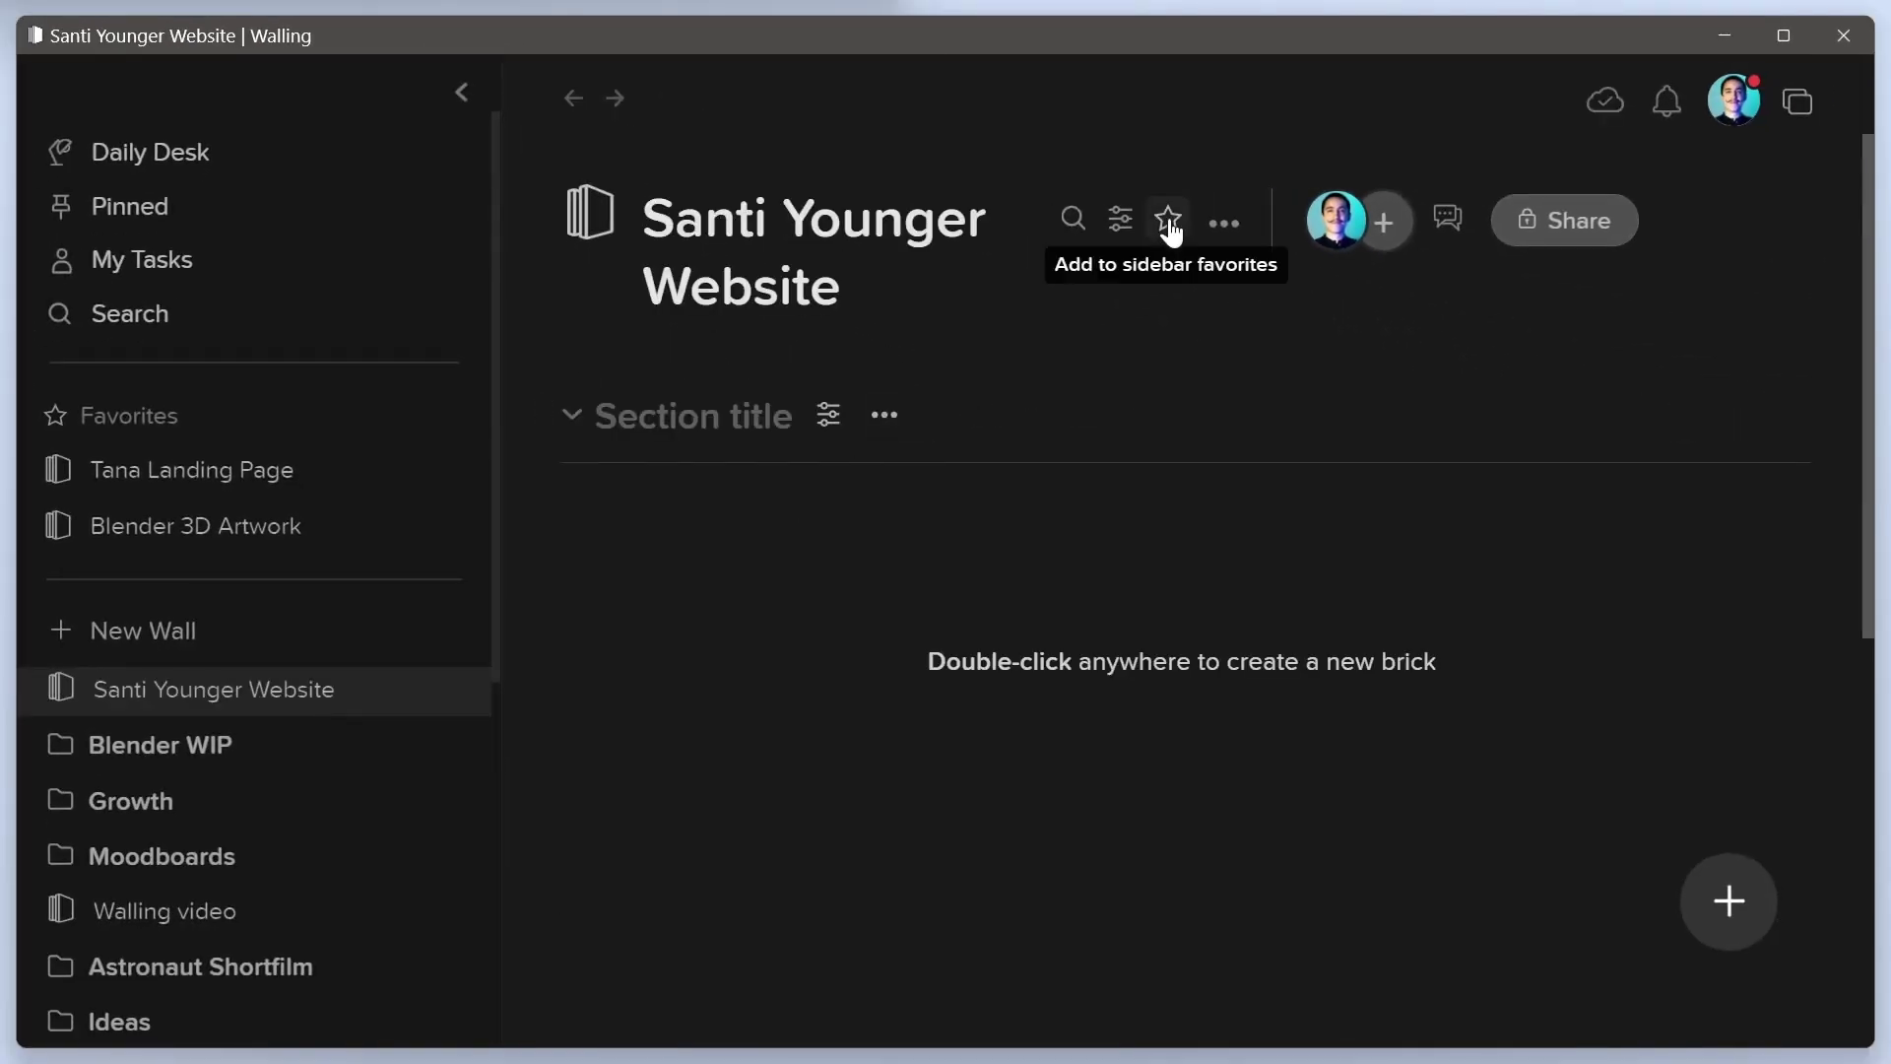
Star the wall, move it to the top of Favorites, and title its first section 'Website Purpose'
{"action": "left_click", "coordinate": [1169, 222]}
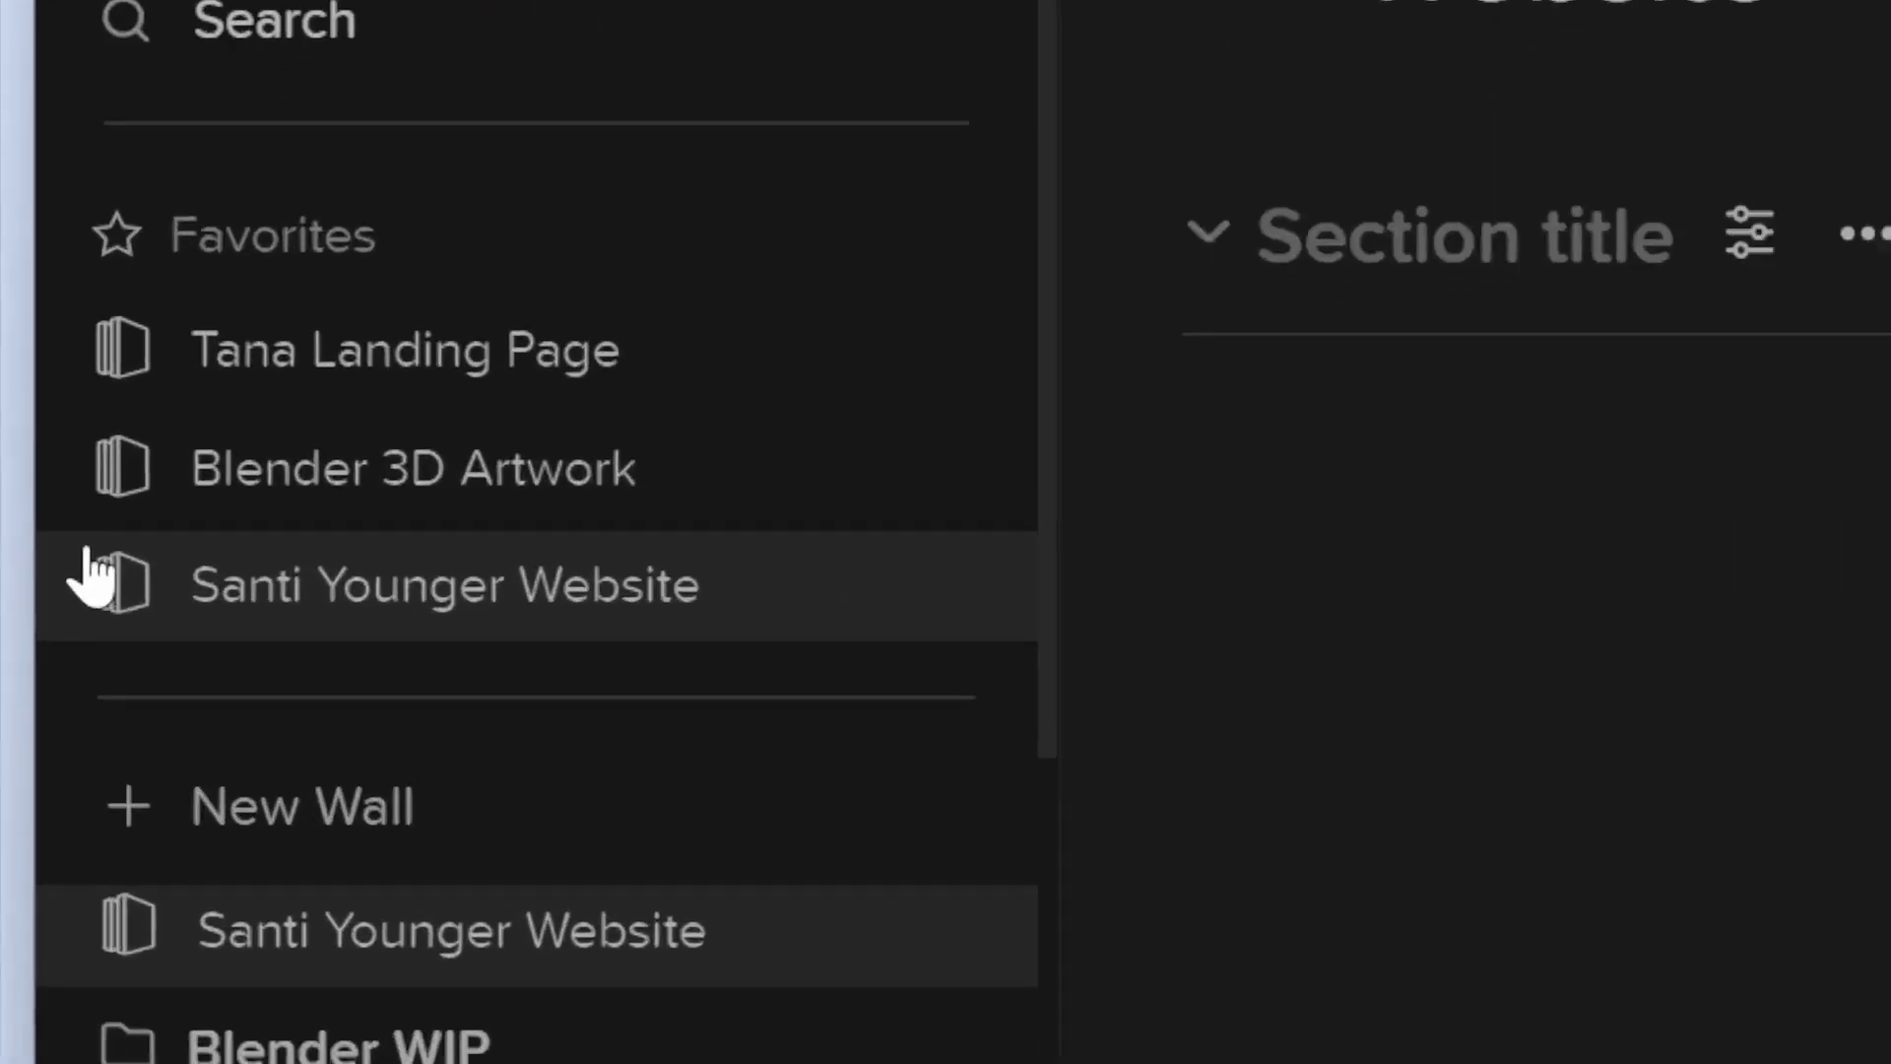
{"action": "left_click_drag", "start_coordinate": [147, 774], "coordinate": [156, 535]}
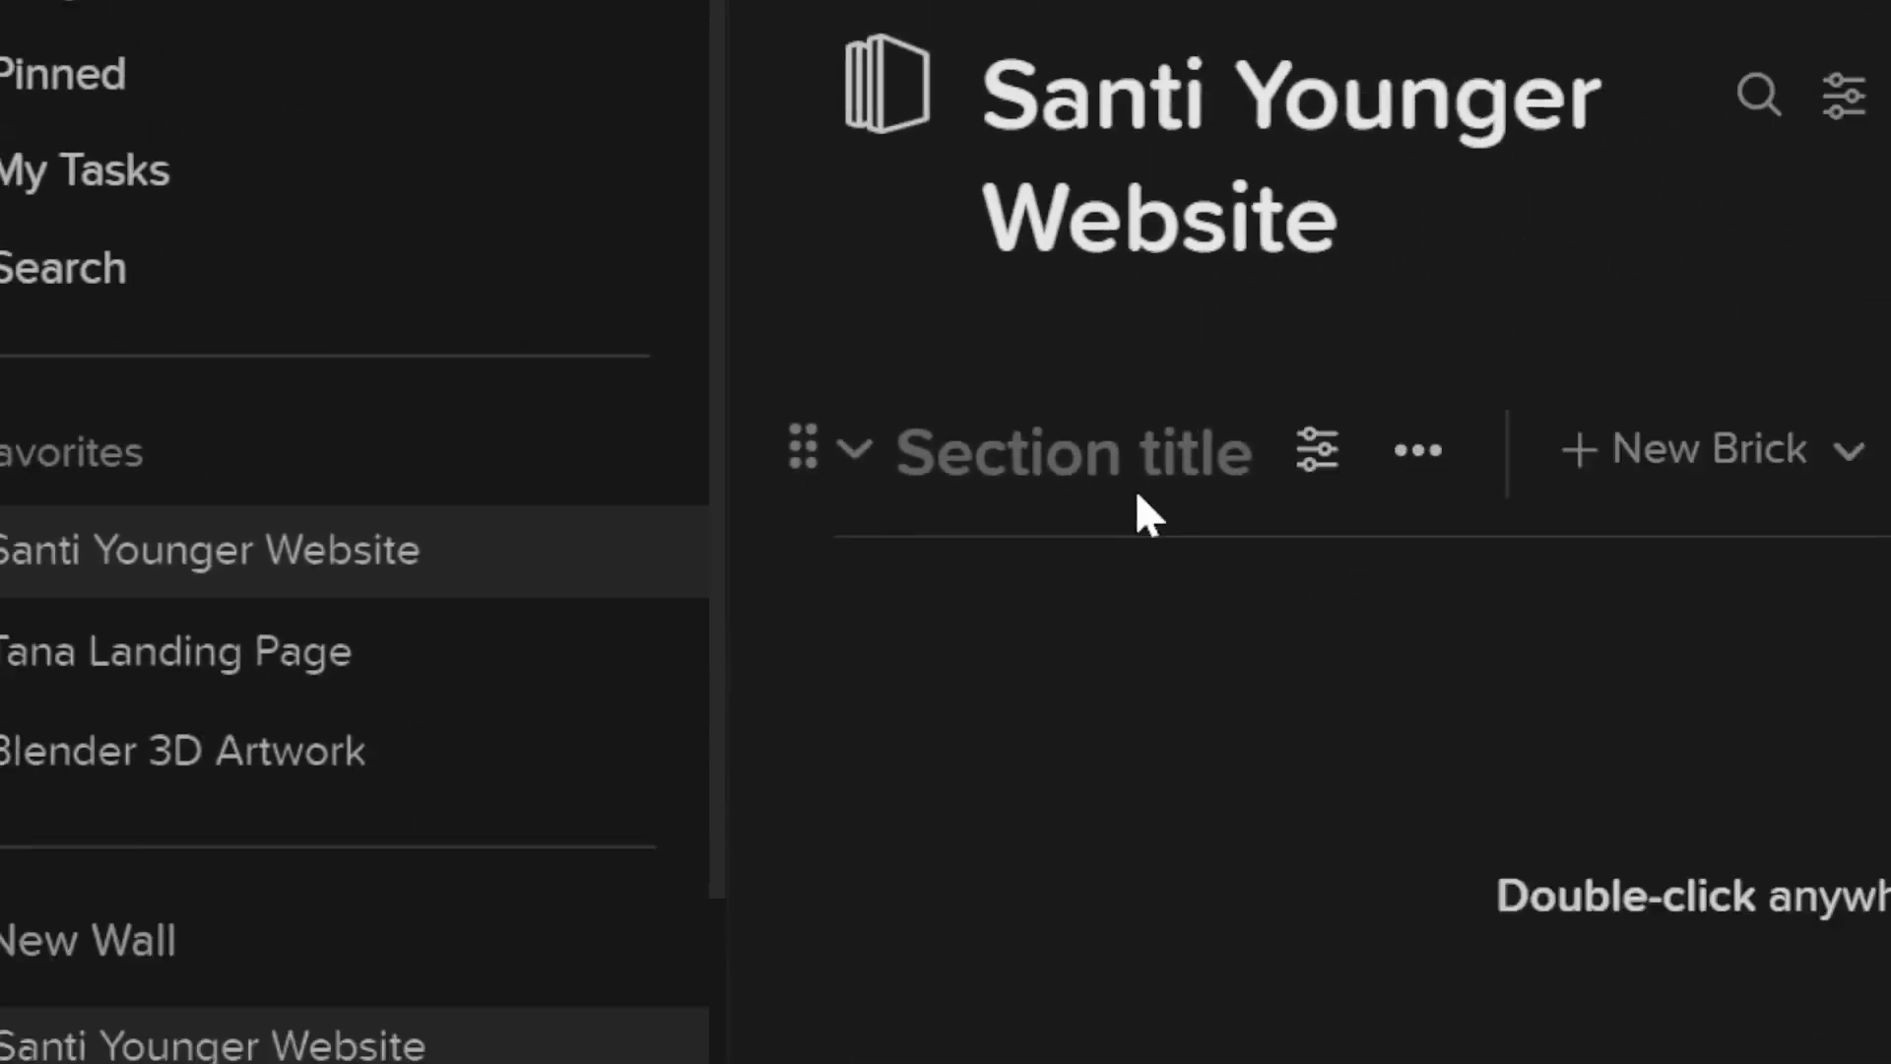
{"action": "left_click", "coordinate": [1635, 461]}
{"action": "type", "text": "Website P"}
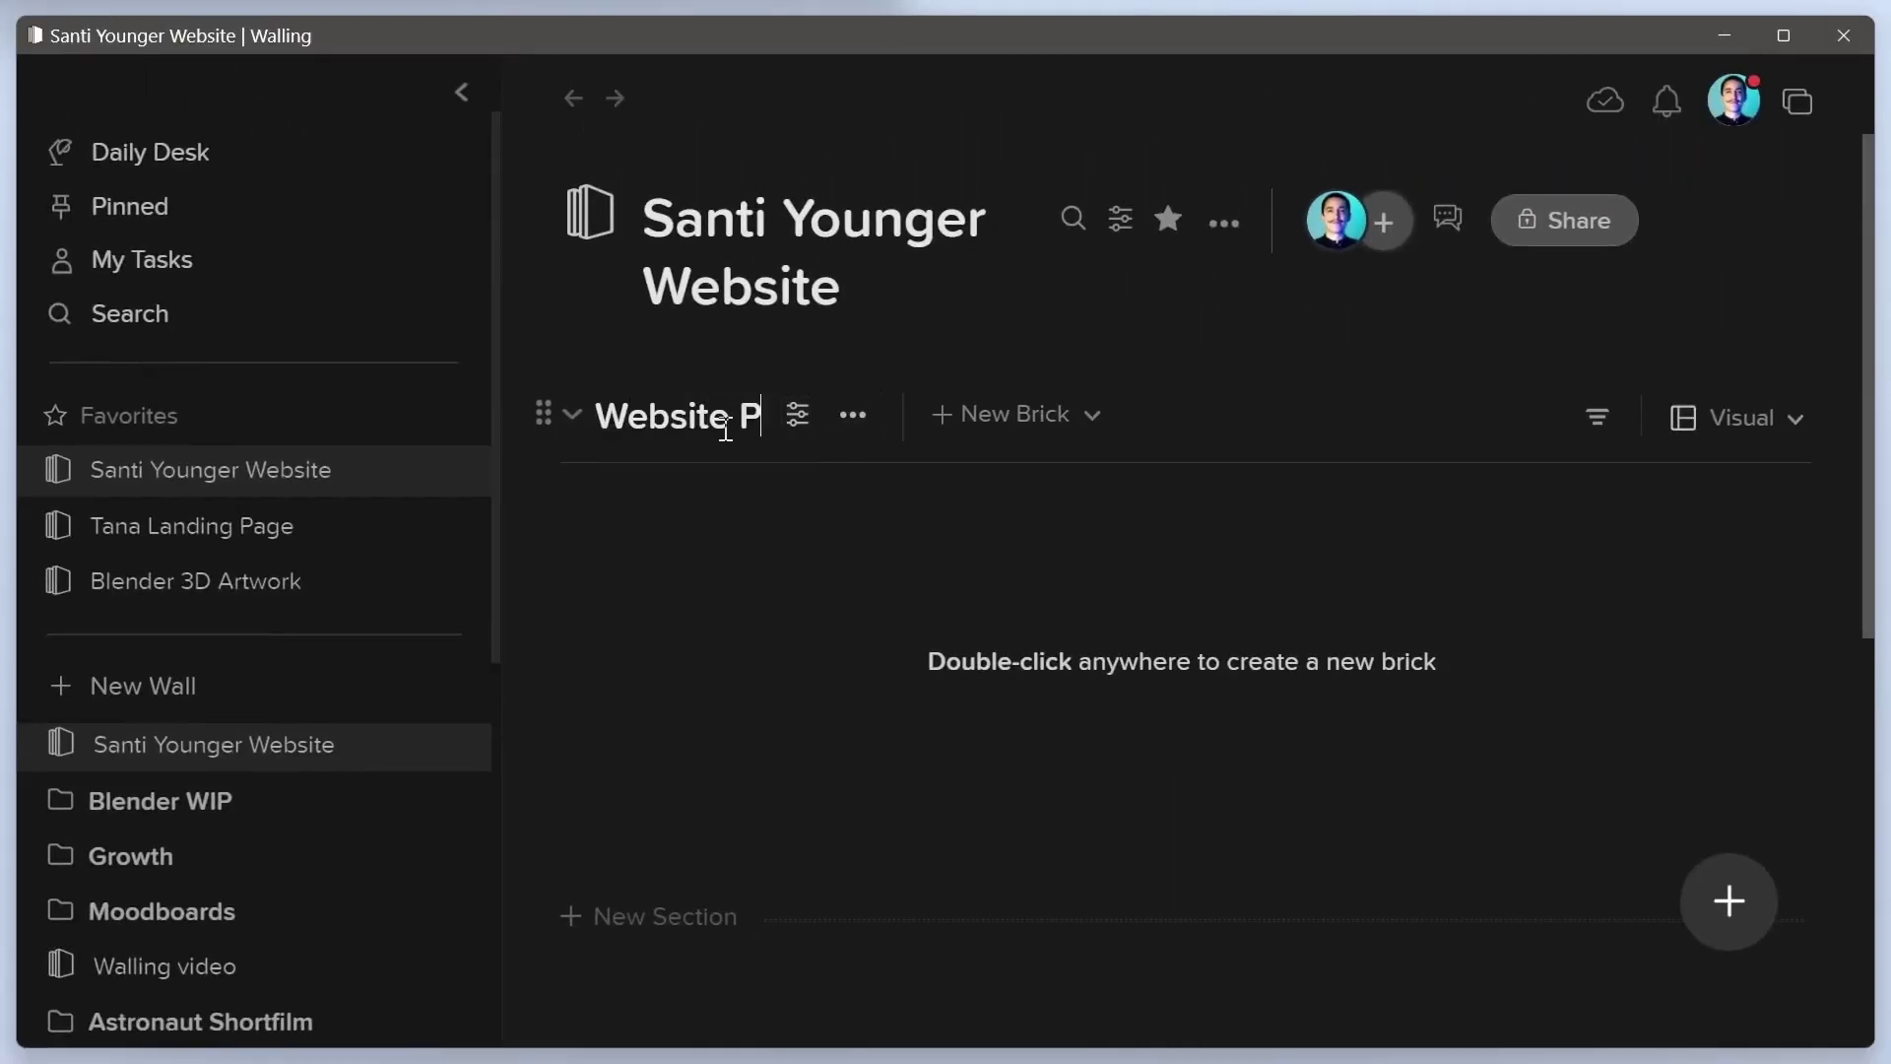
{"action": "type", "text": "urpose"}
Add a brick headed 'Central place to find all of my projects' with two paragraphs, plus a super.so note brick
{"action": "double_click", "coordinate": [742, 549]}
{"action": "type", "text": "Central place to find all of my projects"}
{"action": "key", "text": "Return"}
{"action": "type", "text": "I want my audience to know where to find all of my projects."}
{"action": "key", "text": "Return"}
{"action": "key", "text": "Return"}
{"action": "type", "text": "I also want people to be able to easily know who I am by quickly Googling me."}
{"action": "left_click", "coordinate": [1060, 595]}
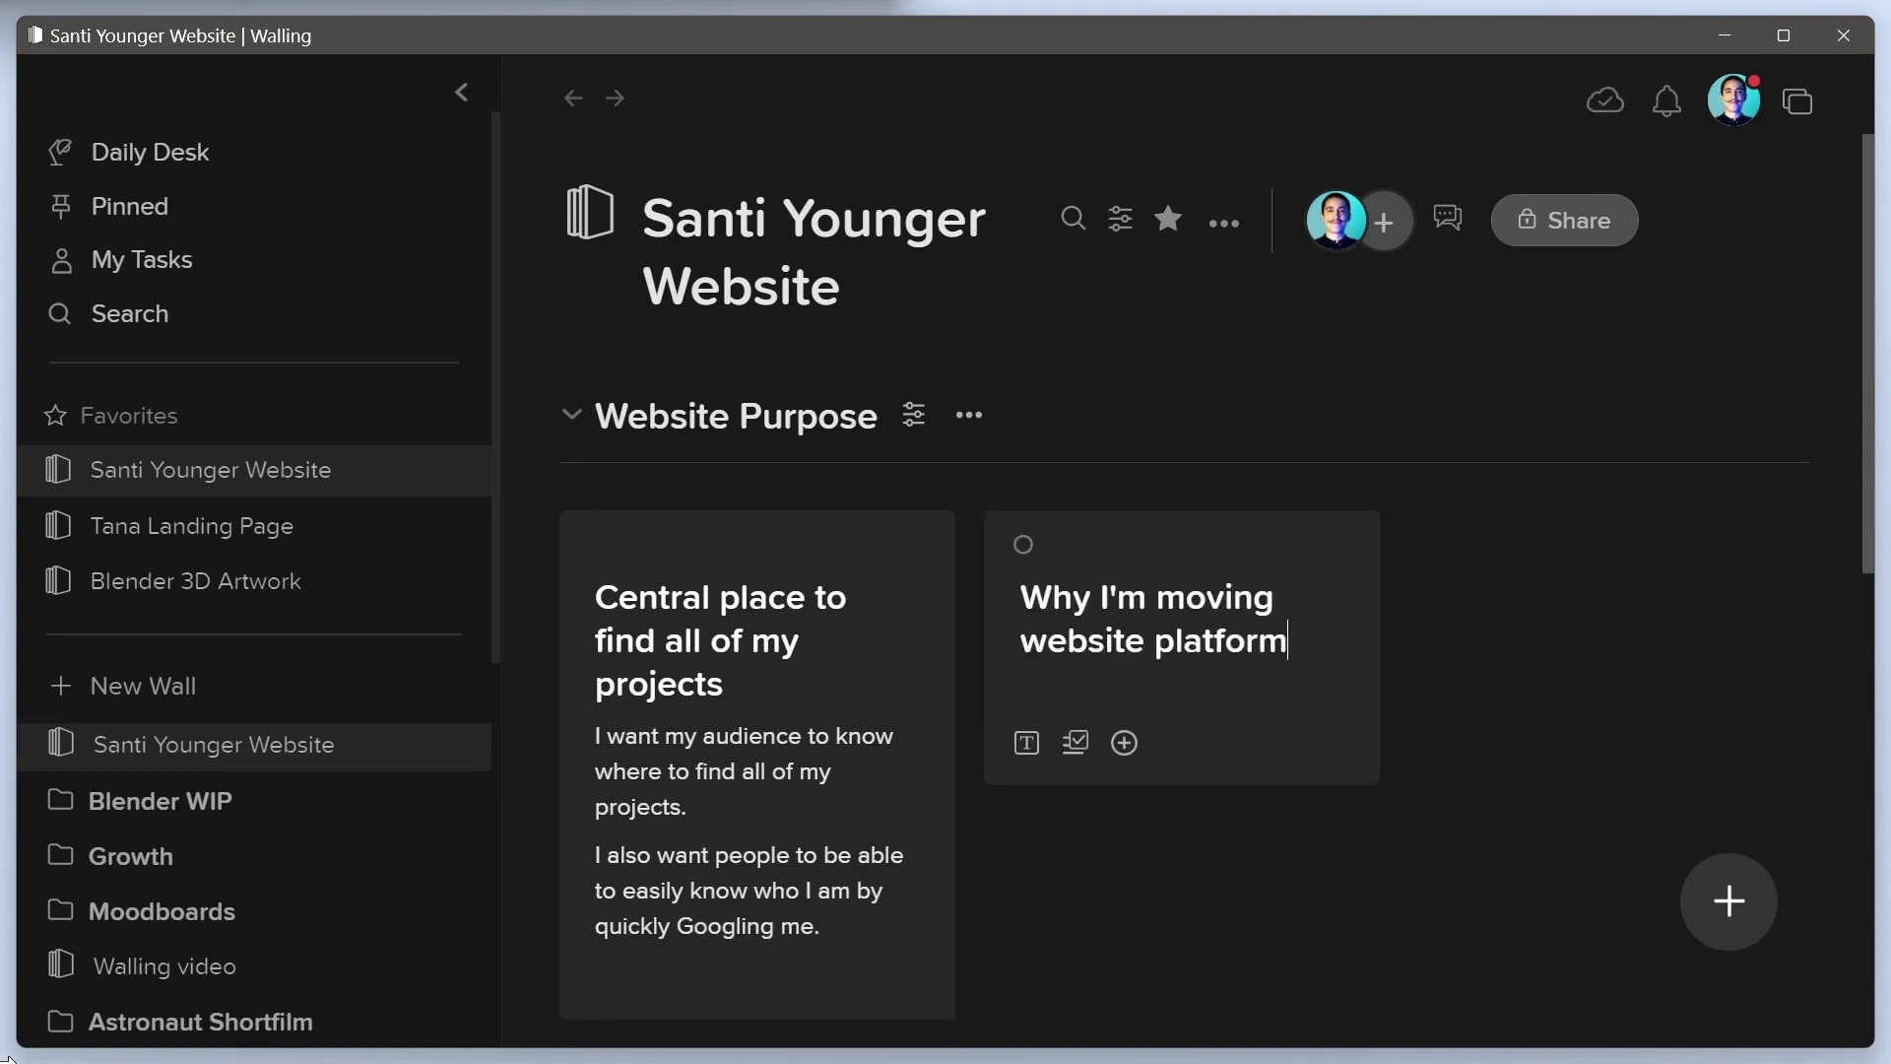
{"action": "key", "text": "Return"}
{"action": "type", "text": "I"}
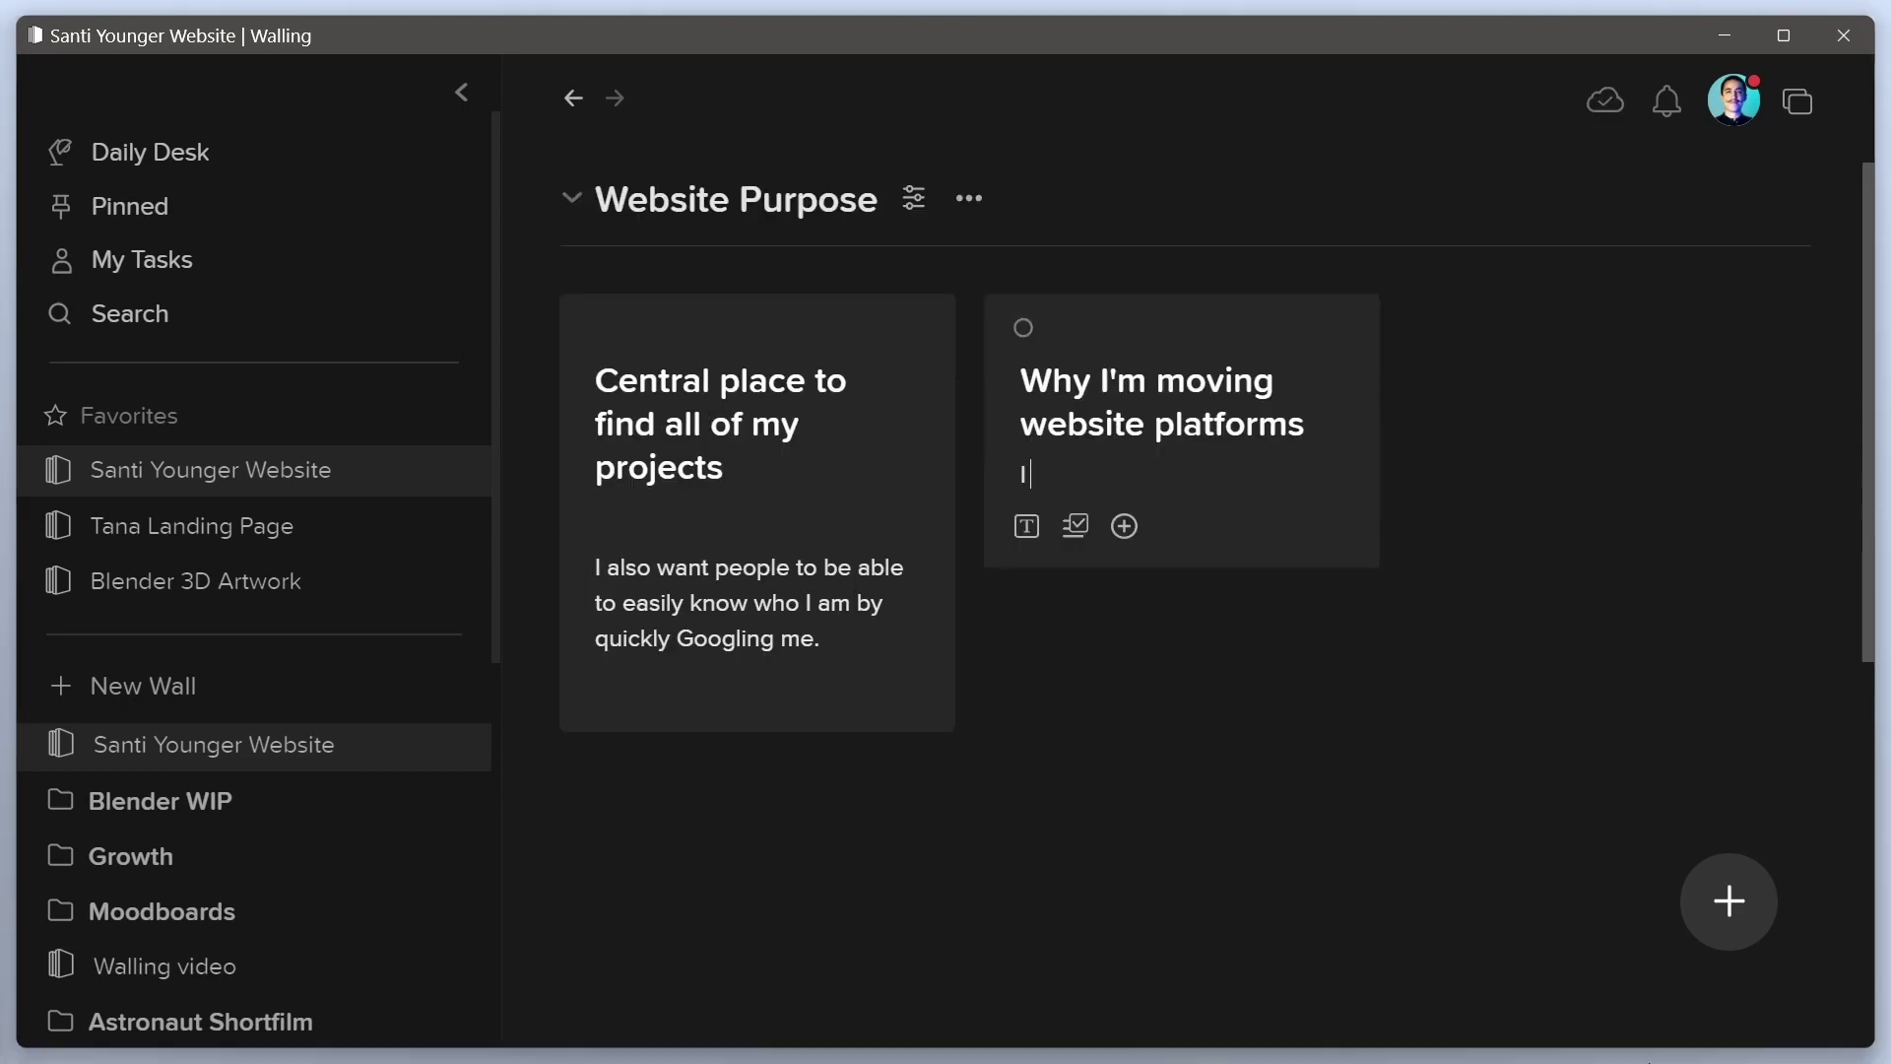
{"action": "type", "text": " previously used super.so A platform to convert my Notion workspace into a website. This tool is great, but I wanted a more powerful solution."}
Add a third brick headed 'Getting better at web design' with two paragraphs about Webflow
{"action": "left_click", "coordinate": [1634, 530]}
{"action": "type", "text": "Getting better at web design"}
{"action": "key", "text": "Return"}
{"action": "type", "text": "Webflow allows me to learn more a"}
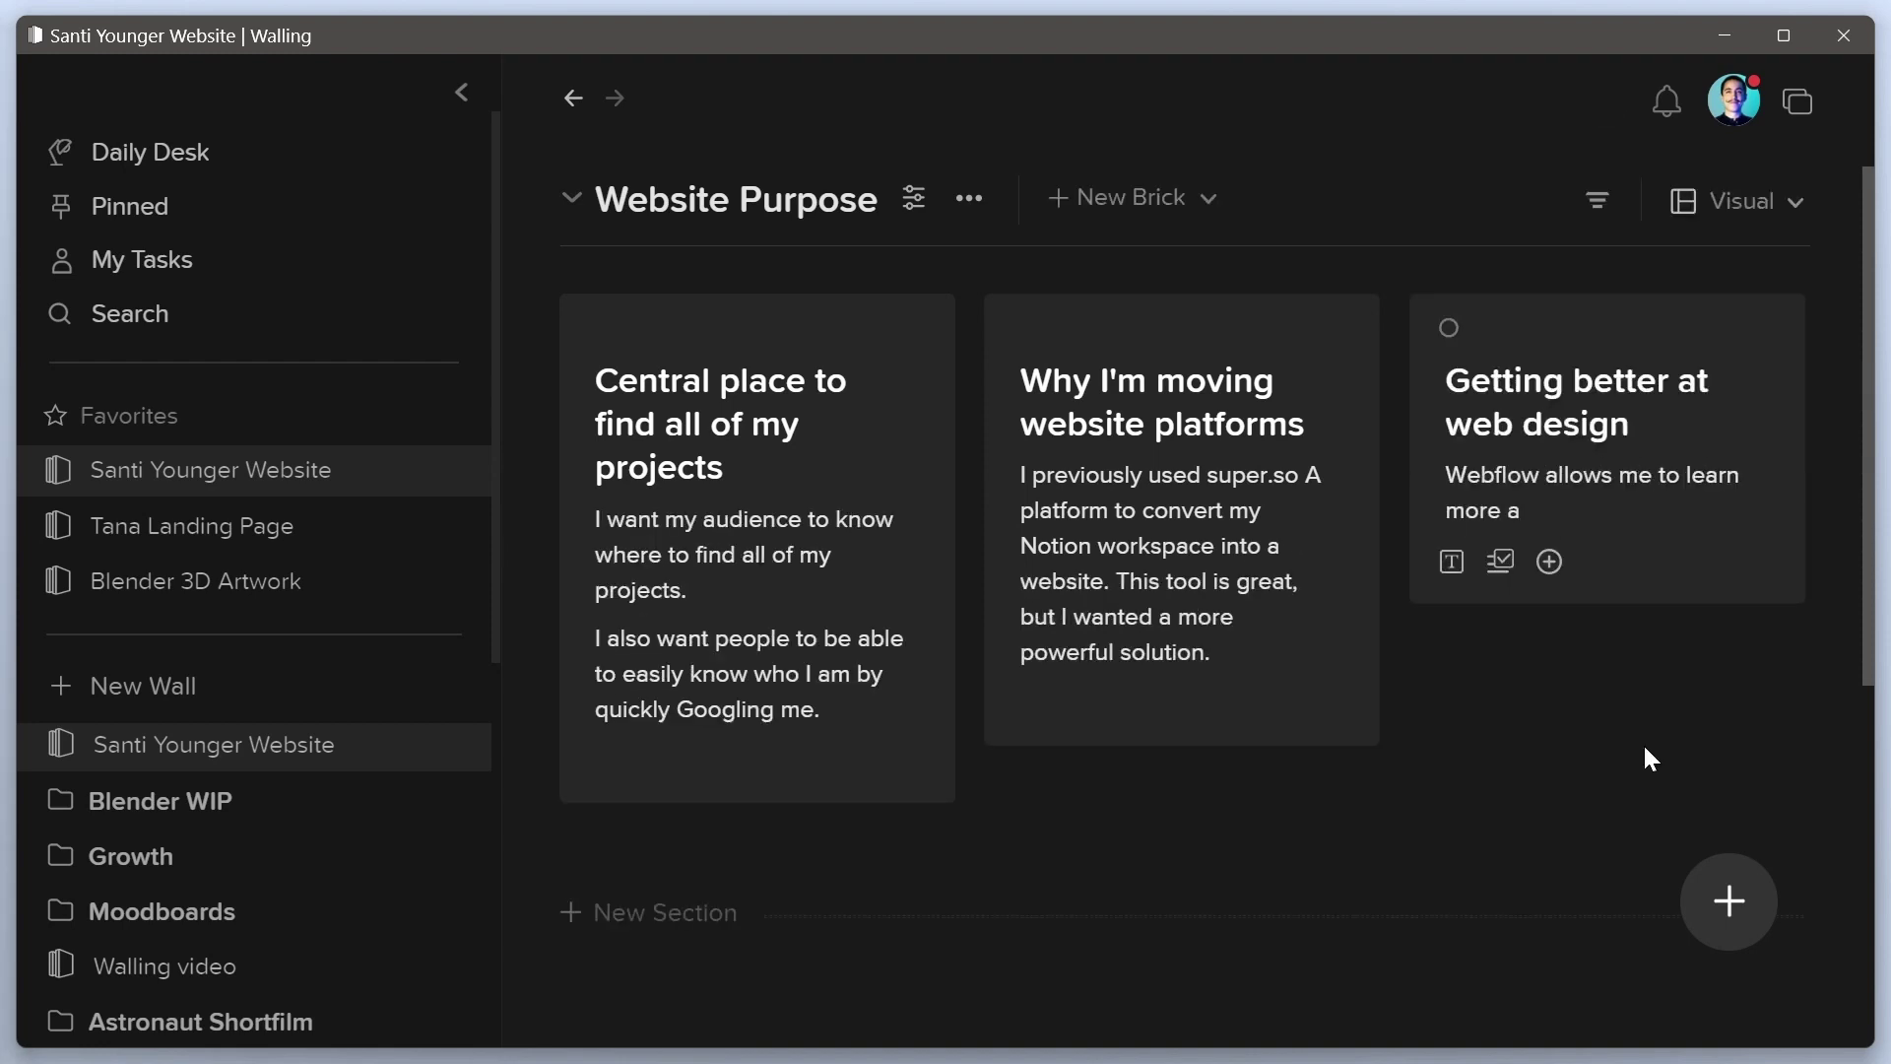
{"action": "type", "text": "bout HTML and CSS since it provides a lot of customization."}
{"action": "key", "text": "Return"}
{"action": "type", "text": "It's a great learning experience for me, and the end result is better for my audience too"}
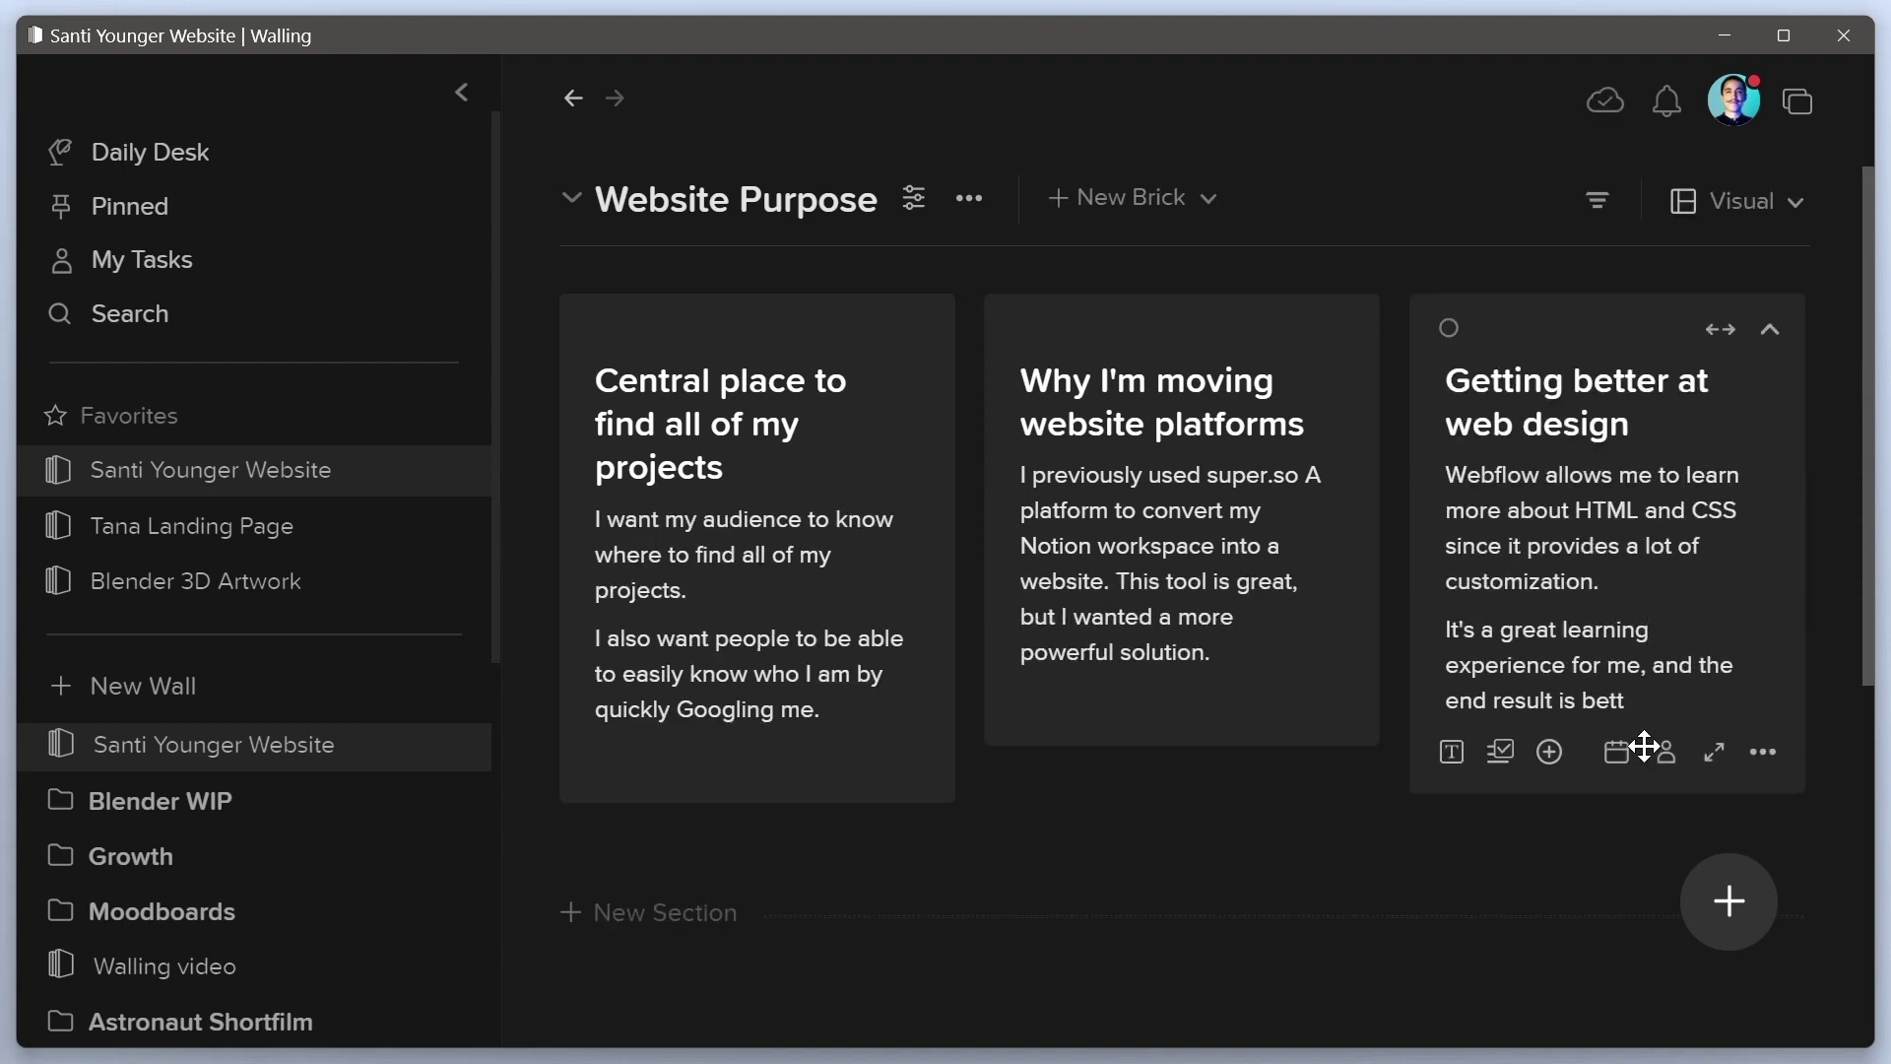
Tint the three bricks beige, grey-blue and green, and start a Website Inspiration section below
{"action": "left_click", "coordinate": [912, 759]}
{"action": "left_click", "coordinate": [1027, 630]}
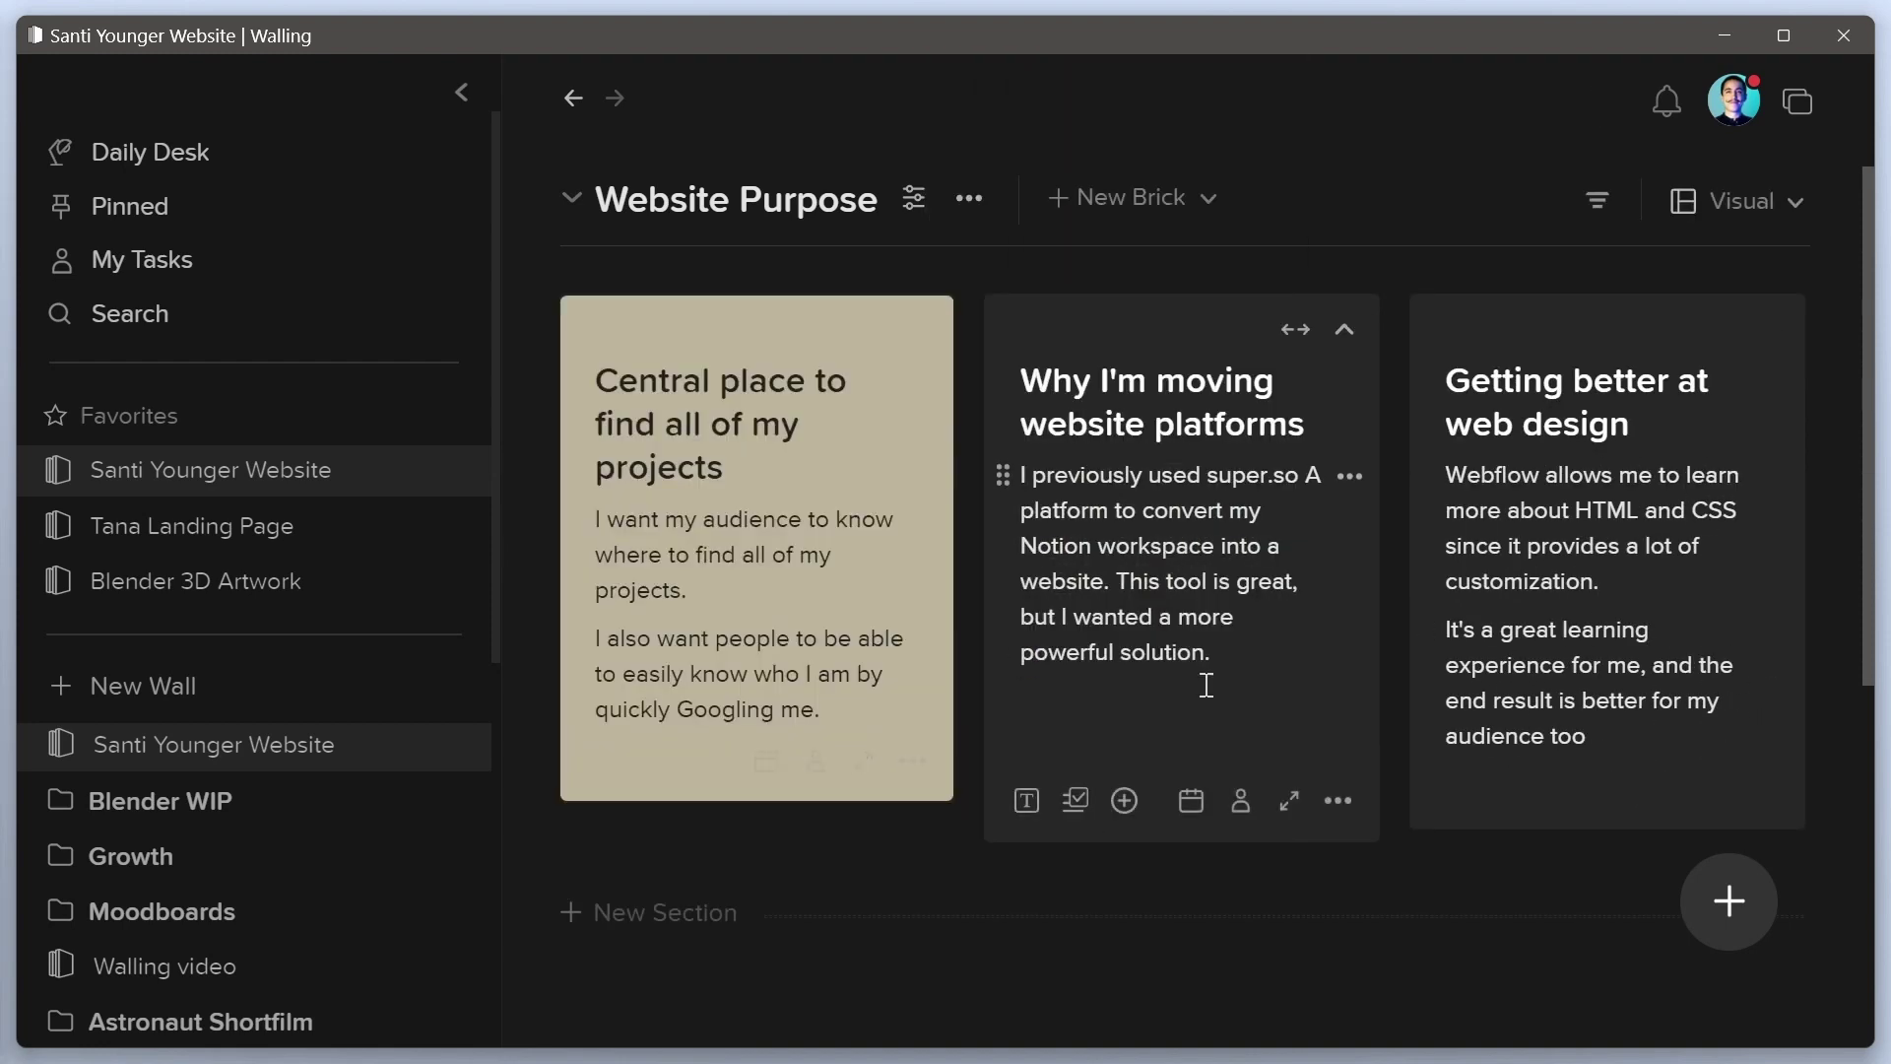
{"action": "left_click", "coordinate": [1338, 800]}
{"action": "left_click", "coordinate": [1394, 632]}
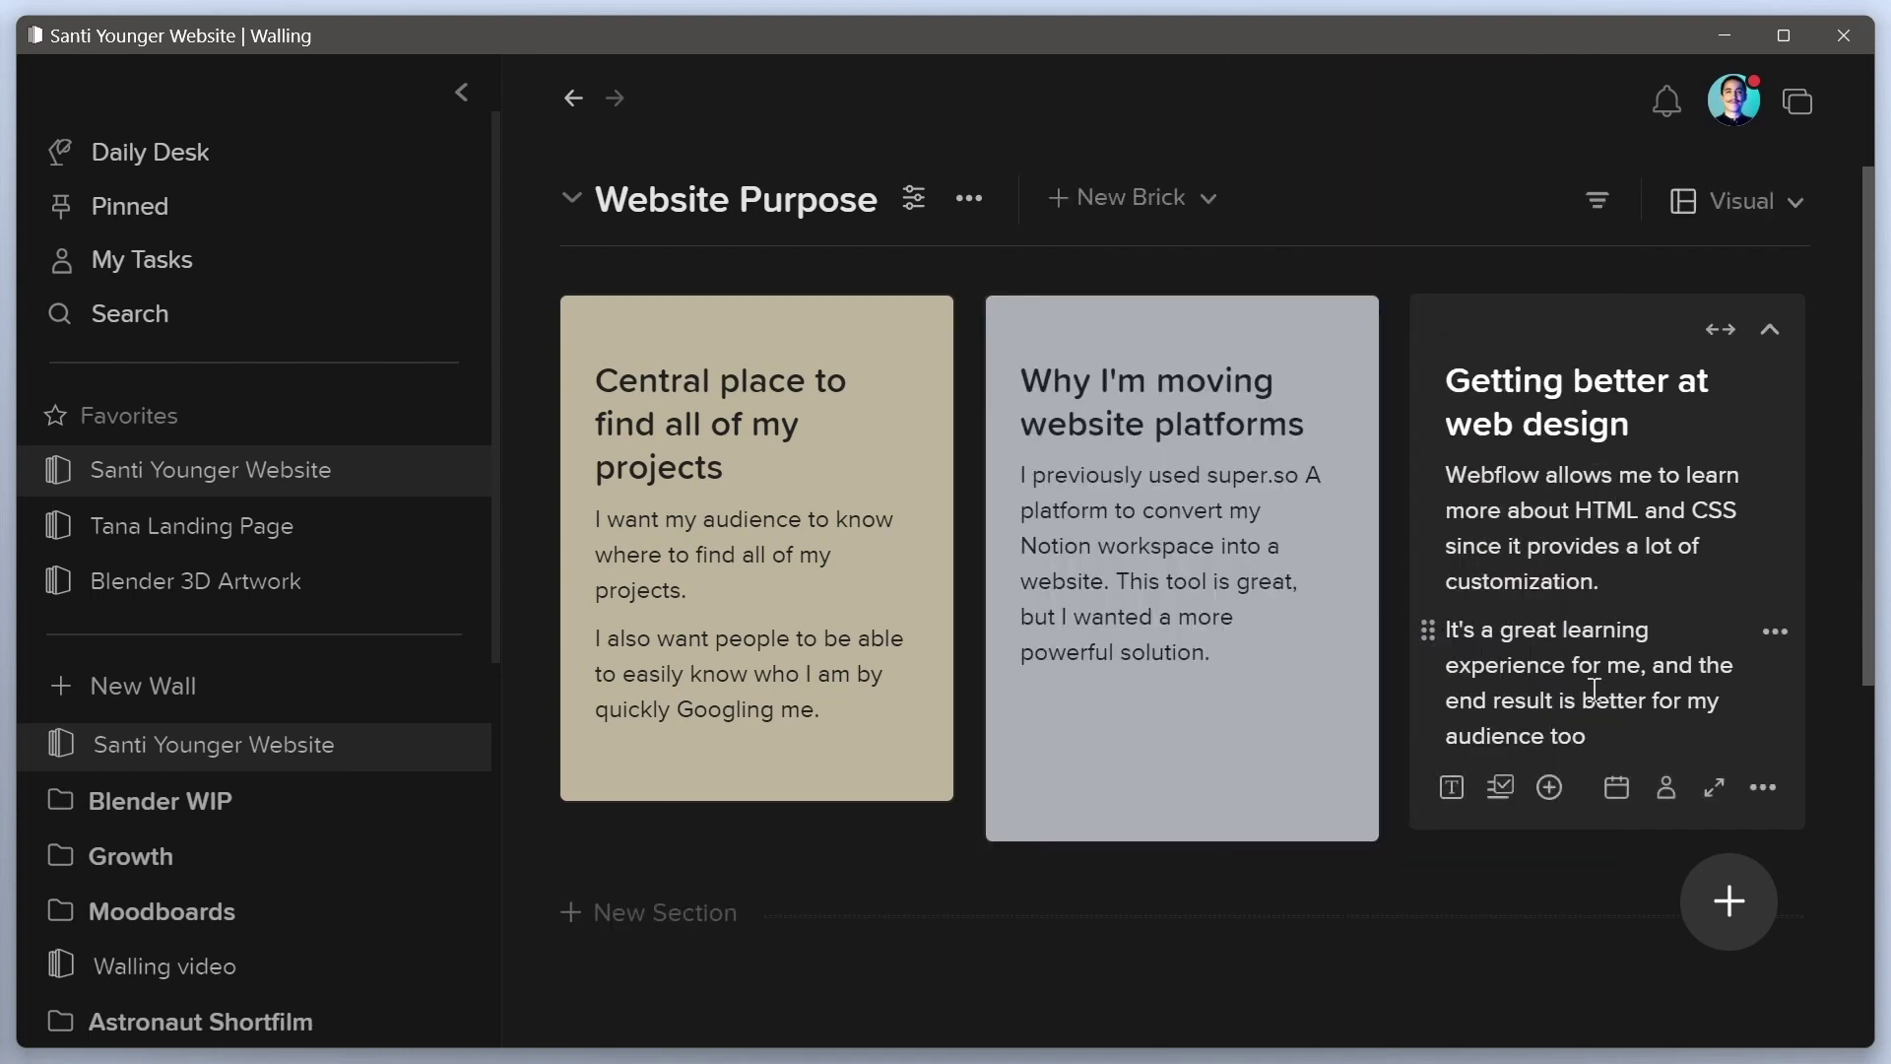
{"action": "left_click", "coordinate": [1763, 787]}
{"action": "left_click", "coordinate": [1224, 687]}
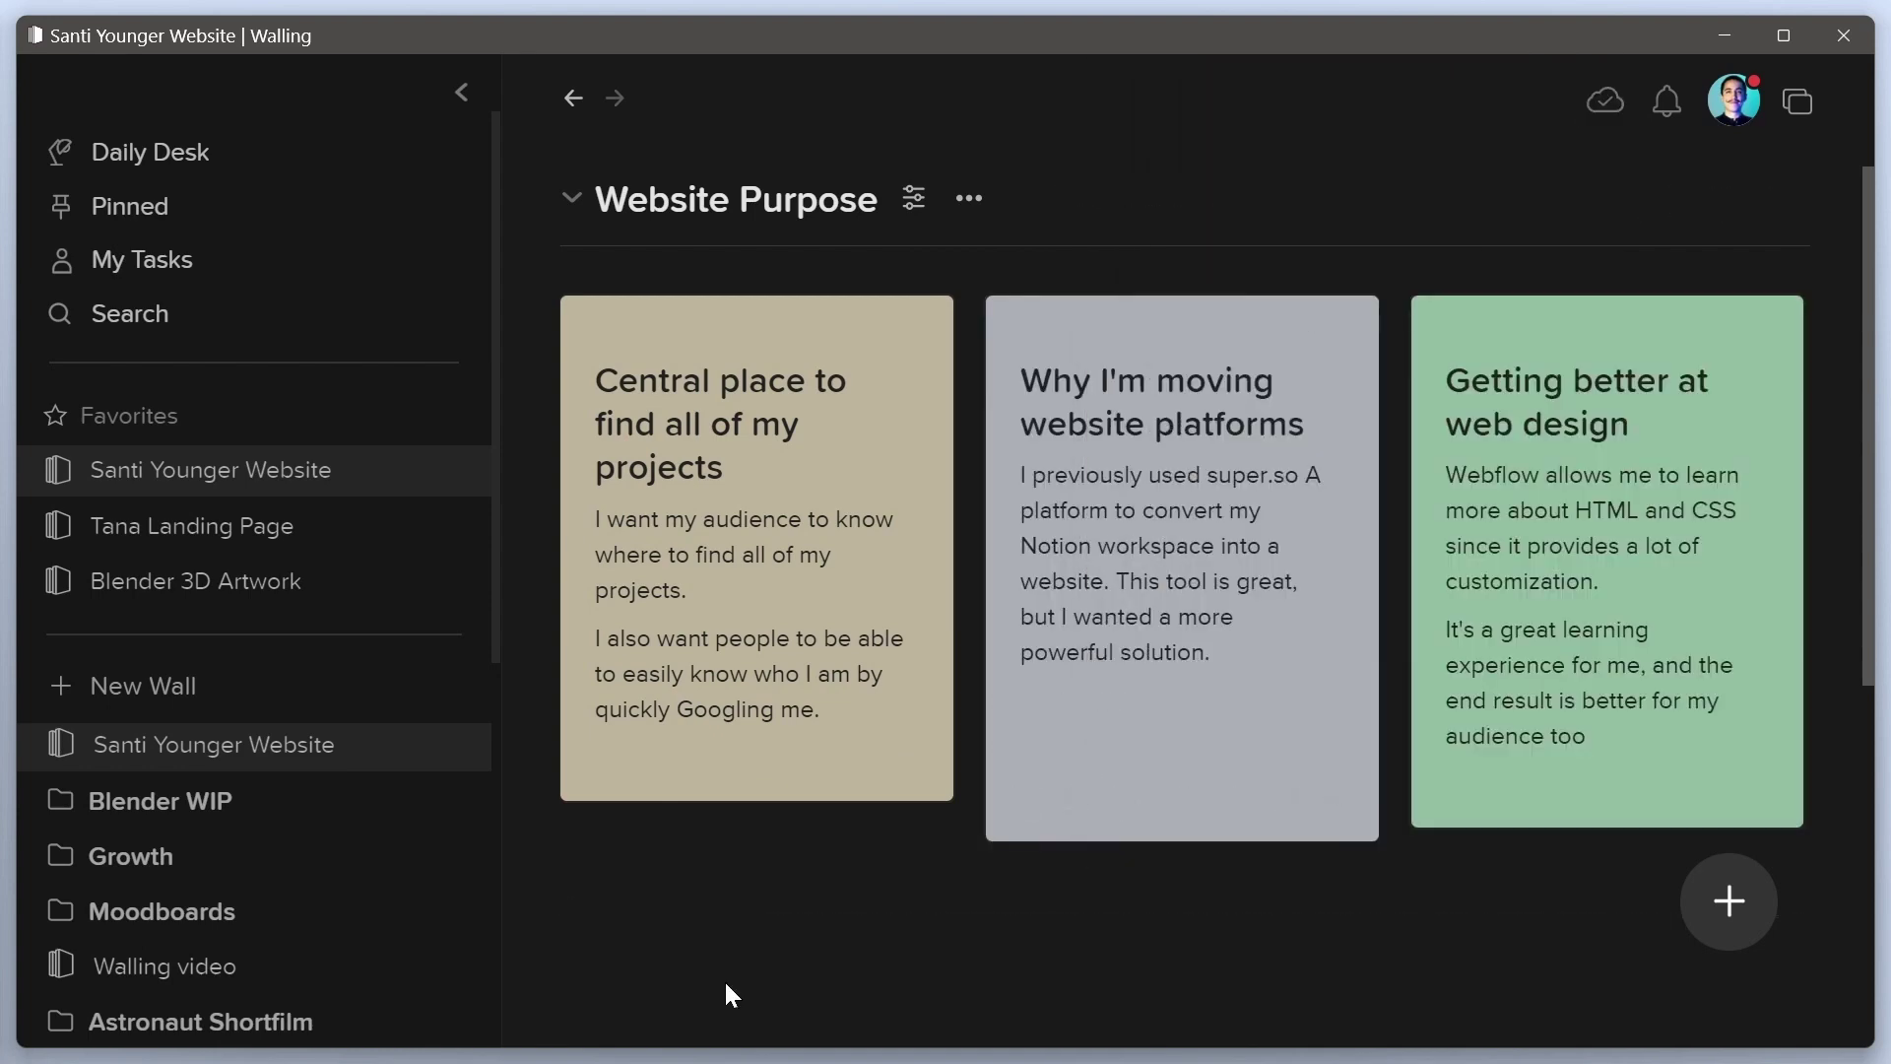
{"action": "left_click", "coordinate": [680, 907]}
{"action": "type", "text": "Website Inpirat"}
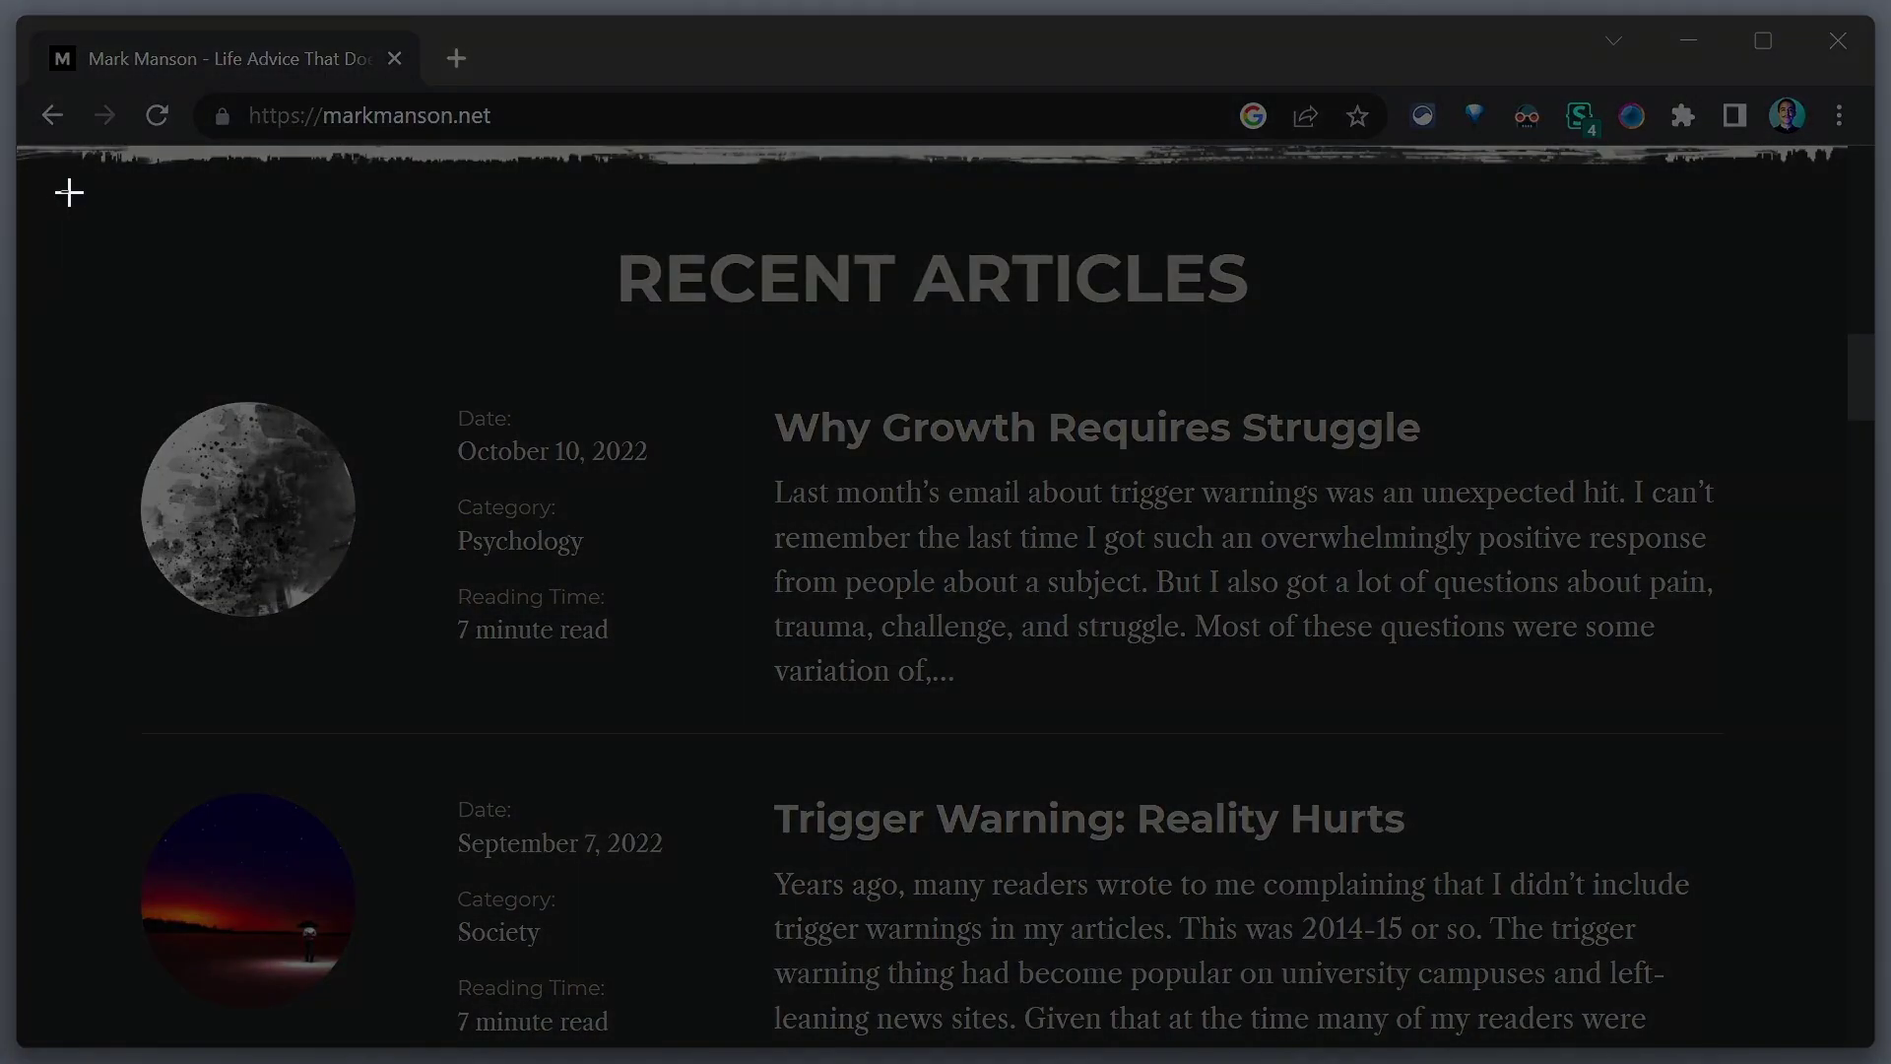
Capture a blog article as a screenshot brick and preview it enlarged
{"action": "left_click_drag", "start_coordinate": [69, 193], "coordinate": [1817, 758]}
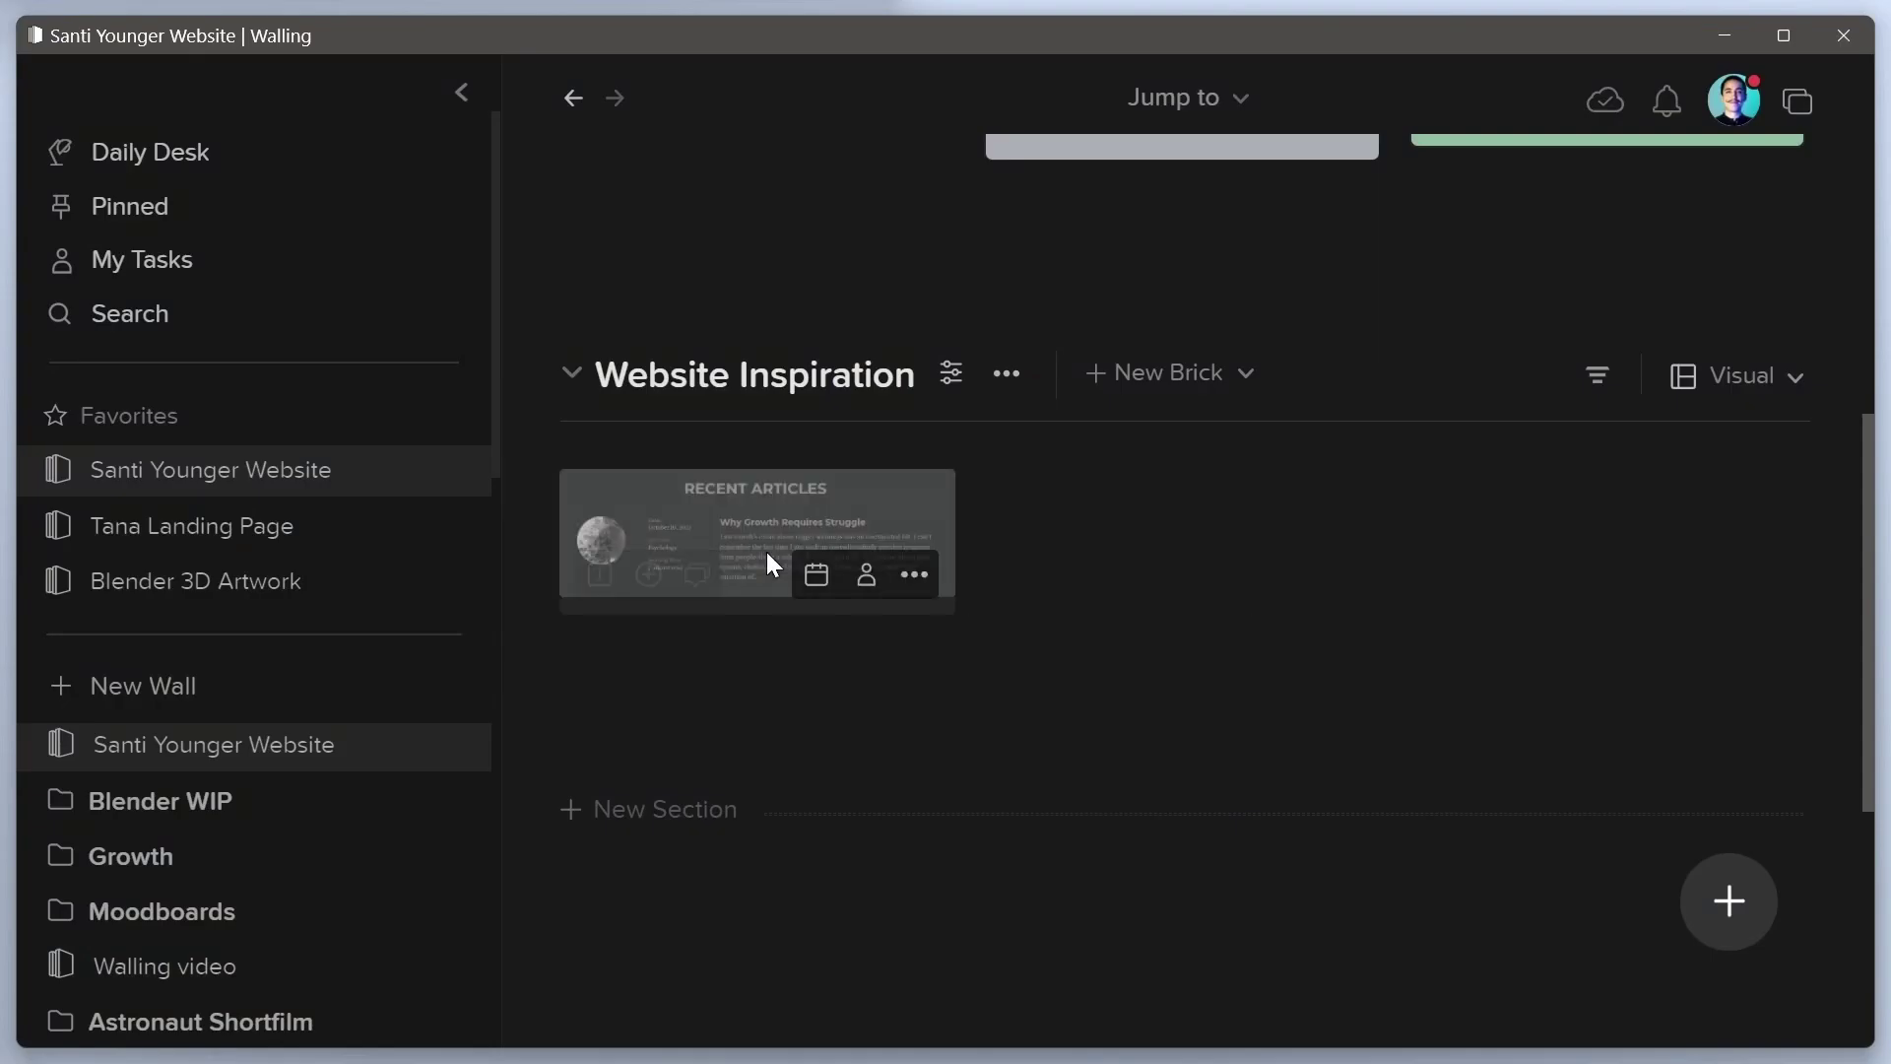
{"action": "left_click", "coordinate": [597, 576]}
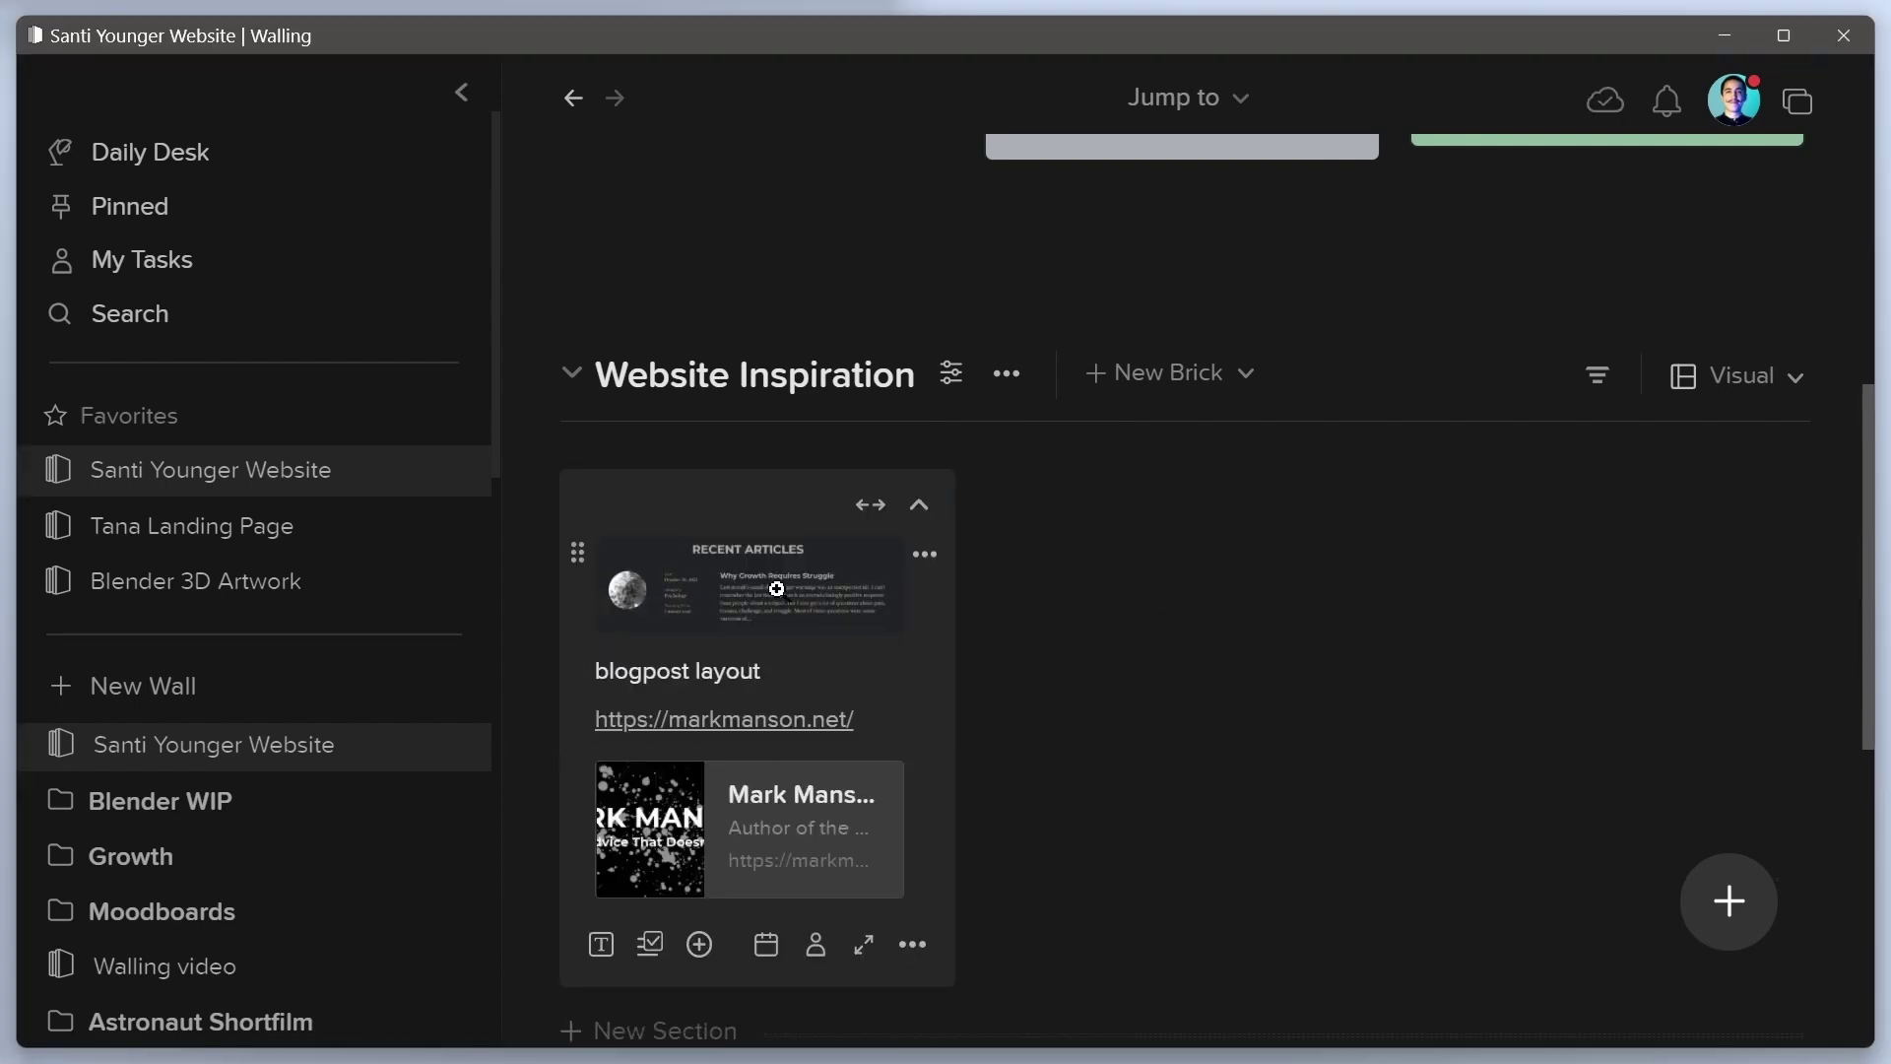
{"action": "left_click", "coordinate": [749, 583]}
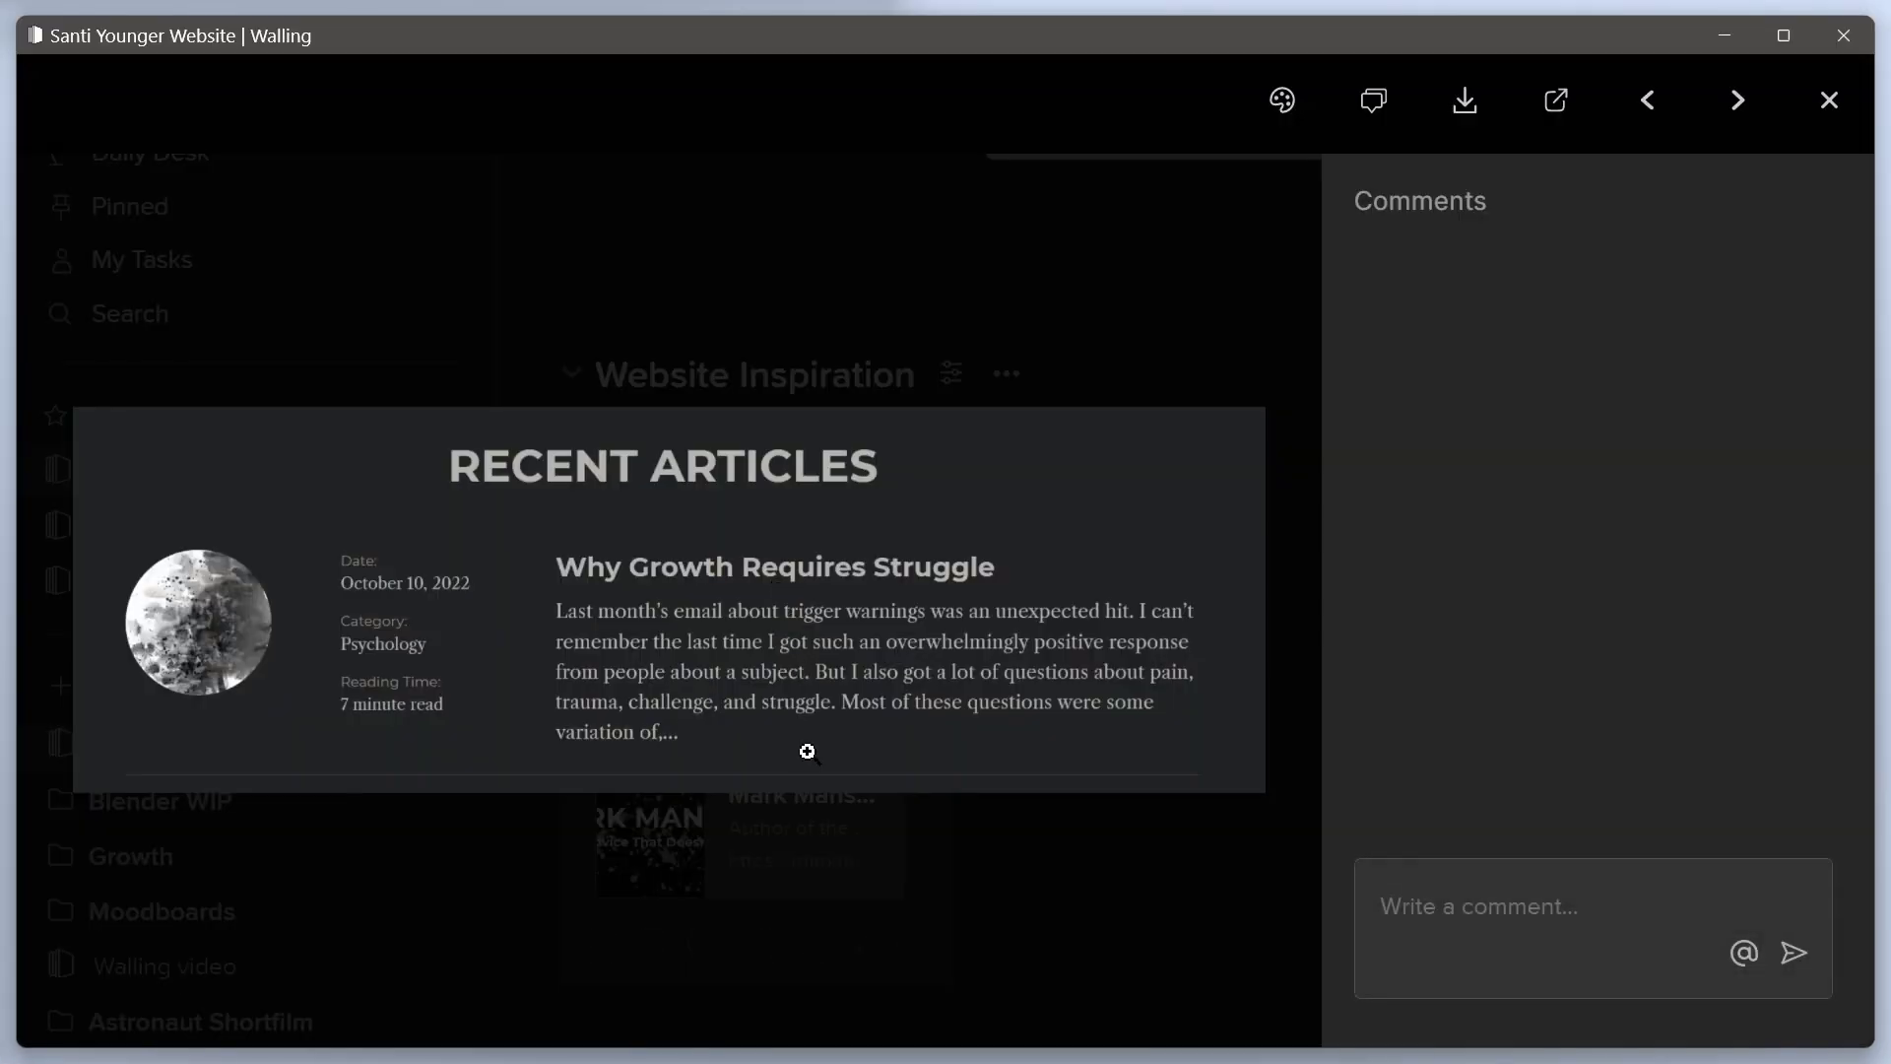
{"action": "key", "text": "Escape"}
Filter the blog by category and snip the Categories block with its heading
{"action": "key", "text": "alt+Tab"}
{"action": "left_click", "coordinate": [884, 507]}
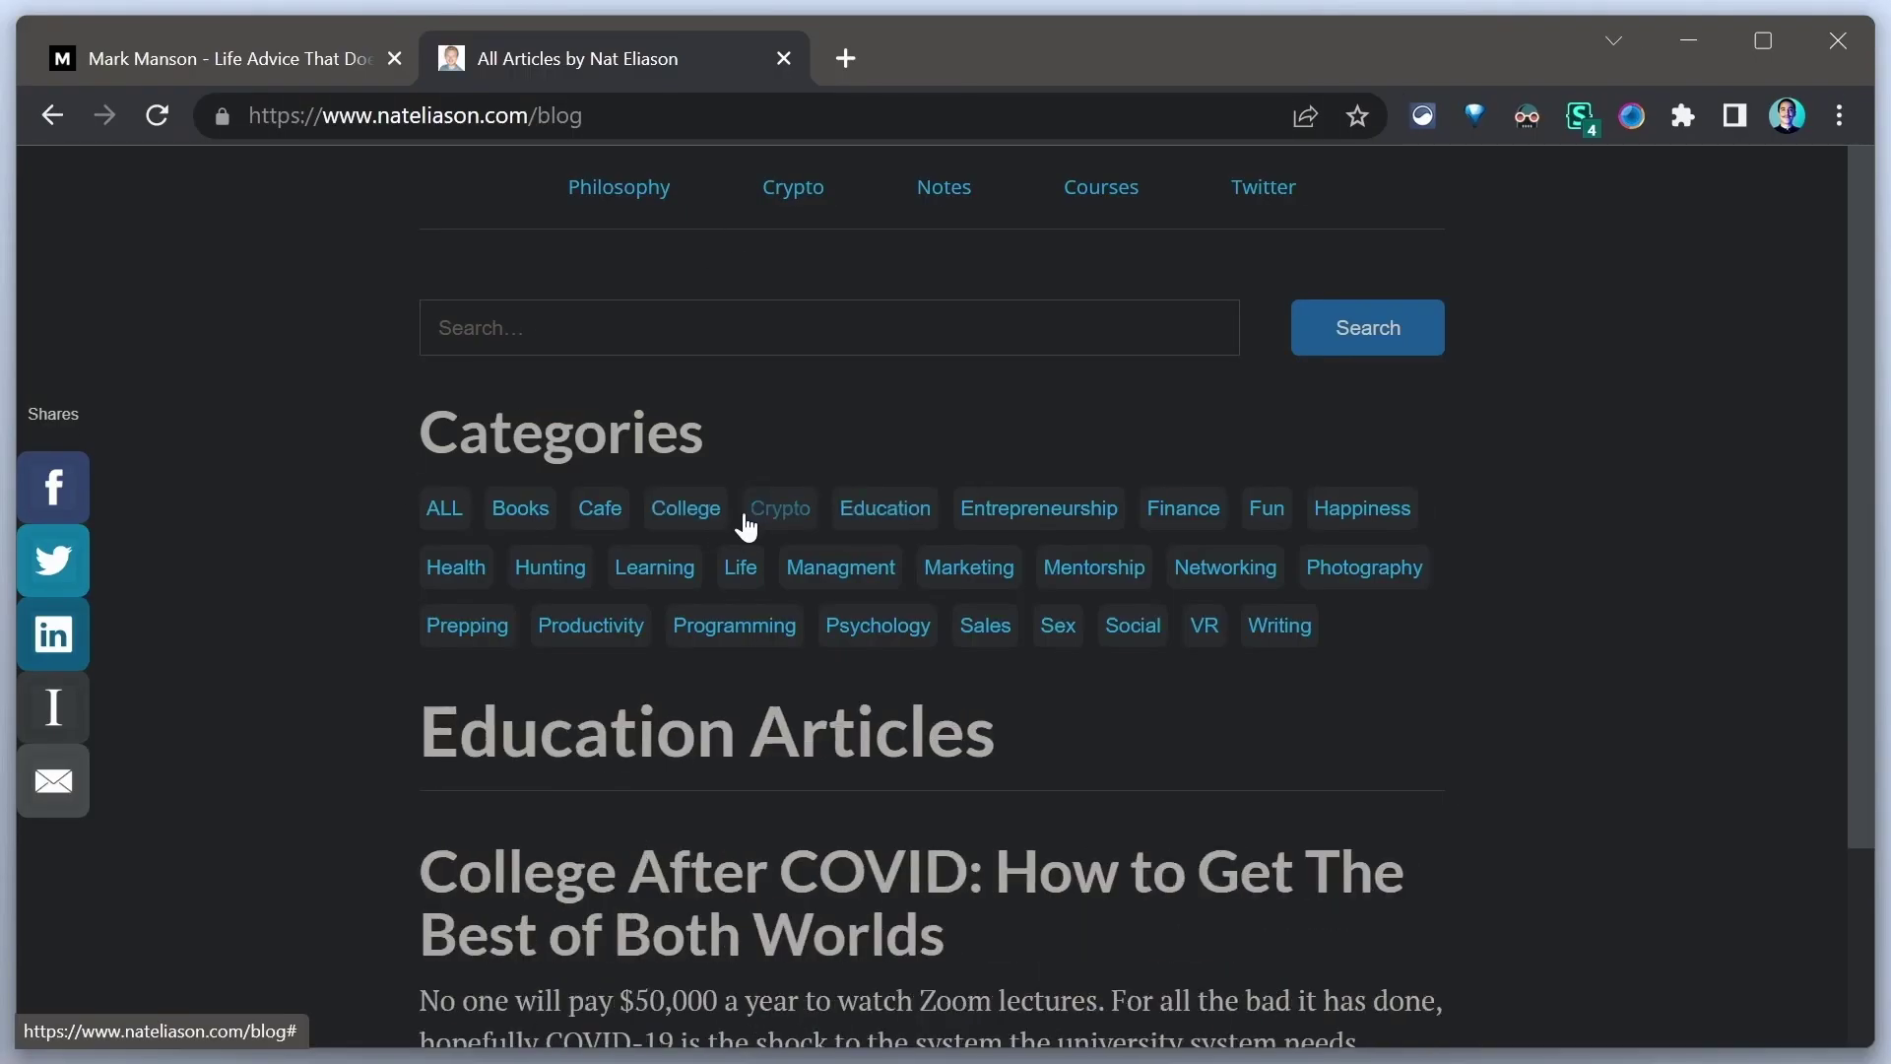
{"action": "left_click", "coordinate": [841, 566]}
{"action": "left_click", "coordinate": [599, 508]}
{"action": "key", "text": "super+shift+s"}
{"action": "left_click_drag", "start_coordinate": [376, 399], "coordinate": [1408, 800]}
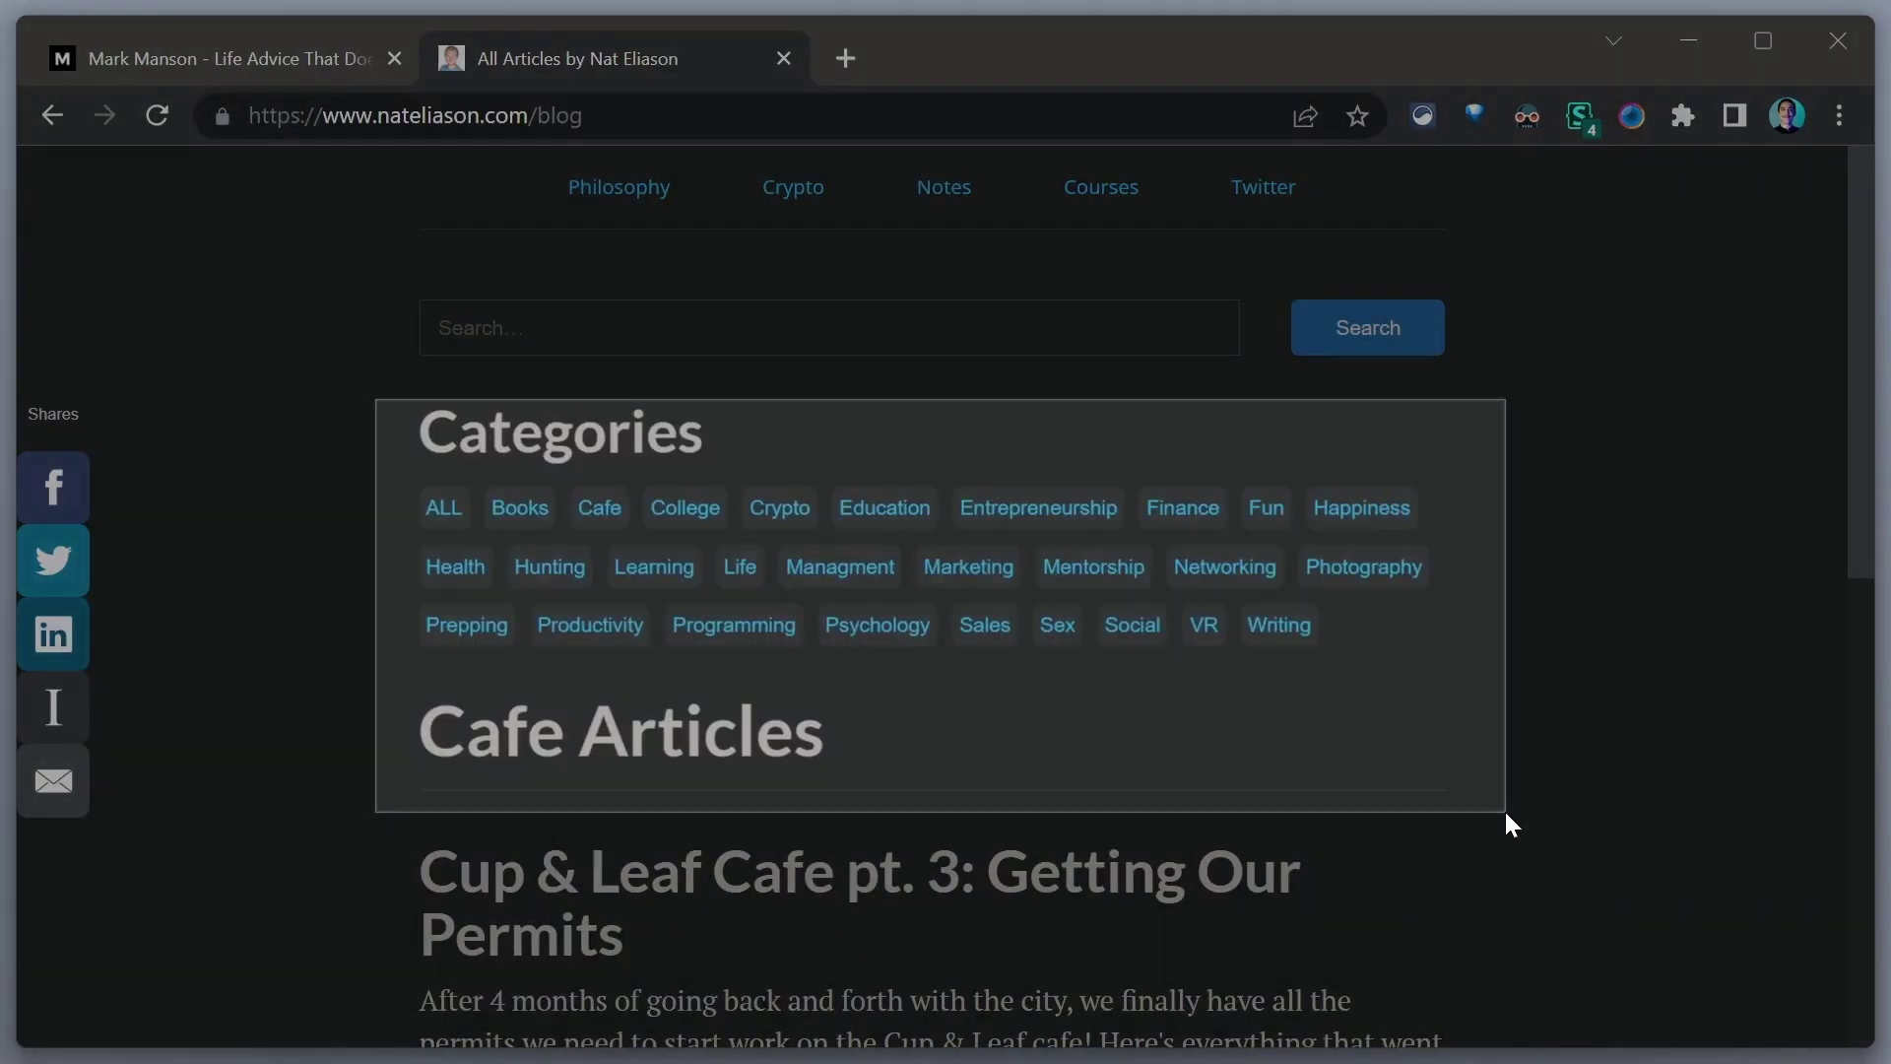
Paste the snip into the wall as a brick titled 'Tag Layout' with the blog's link
{"action": "key", "text": "alt+Tab"}
{"action": "key", "text": "ctrl+v"}
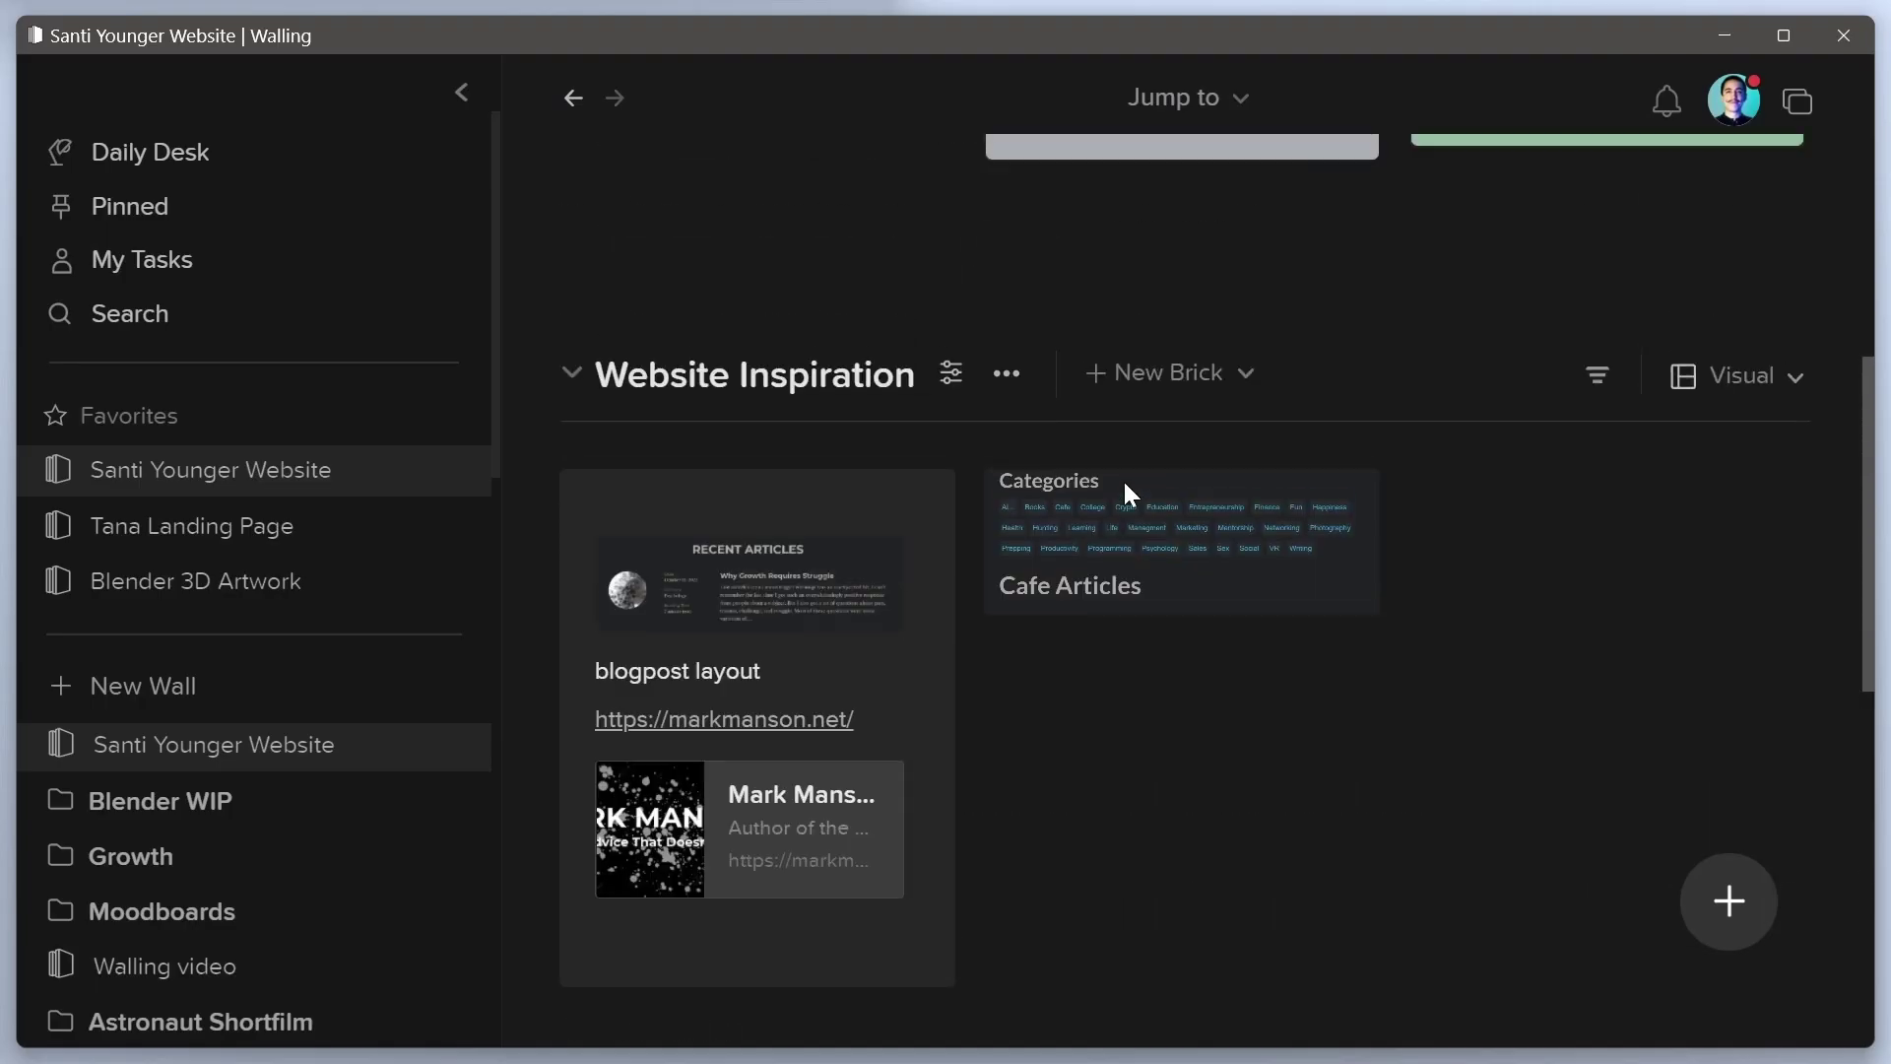
{"action": "type", "text": "Tag Layout"}
{"action": "key", "text": "Return"}
{"action": "type", "text": "https://www.nateliason.com/blog"}
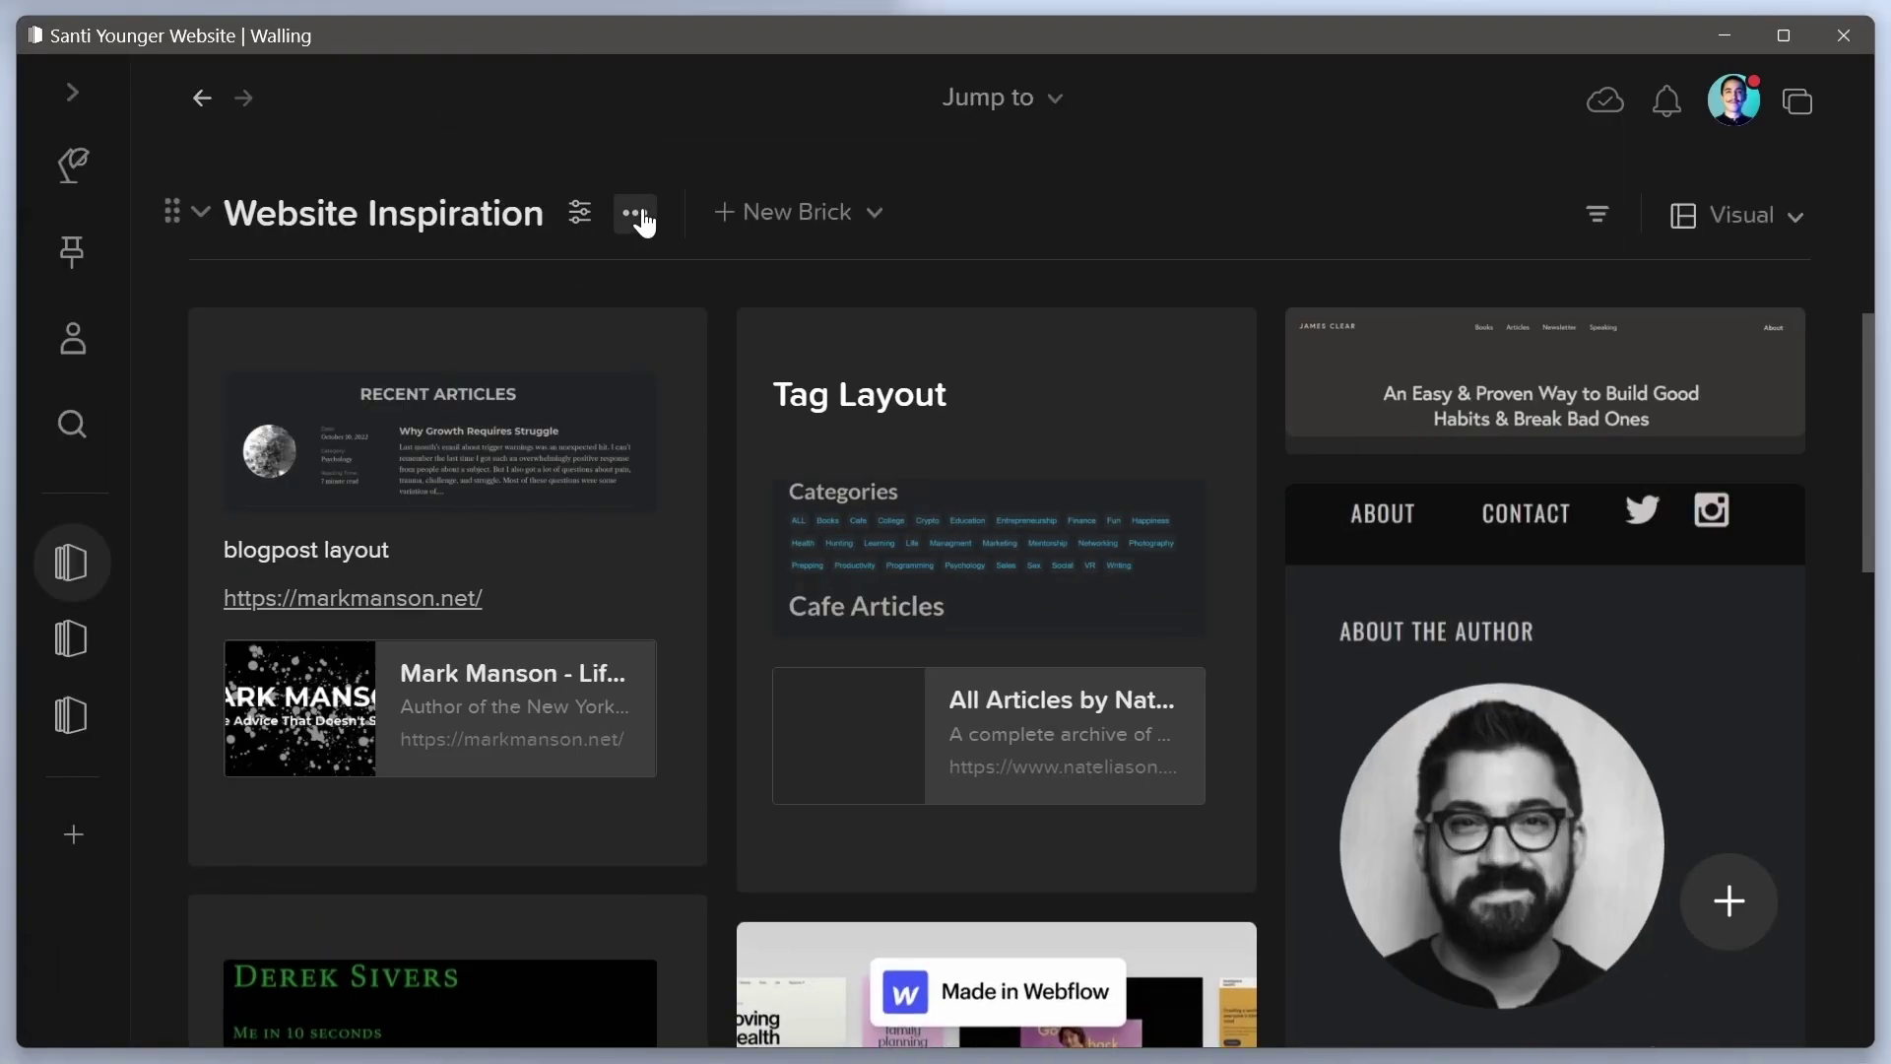
Switch Website Inspiration's layout to Auto with a five-column grid
{"action": "left_click", "coordinate": [641, 215]}
{"action": "left_click", "coordinate": [810, 181]}
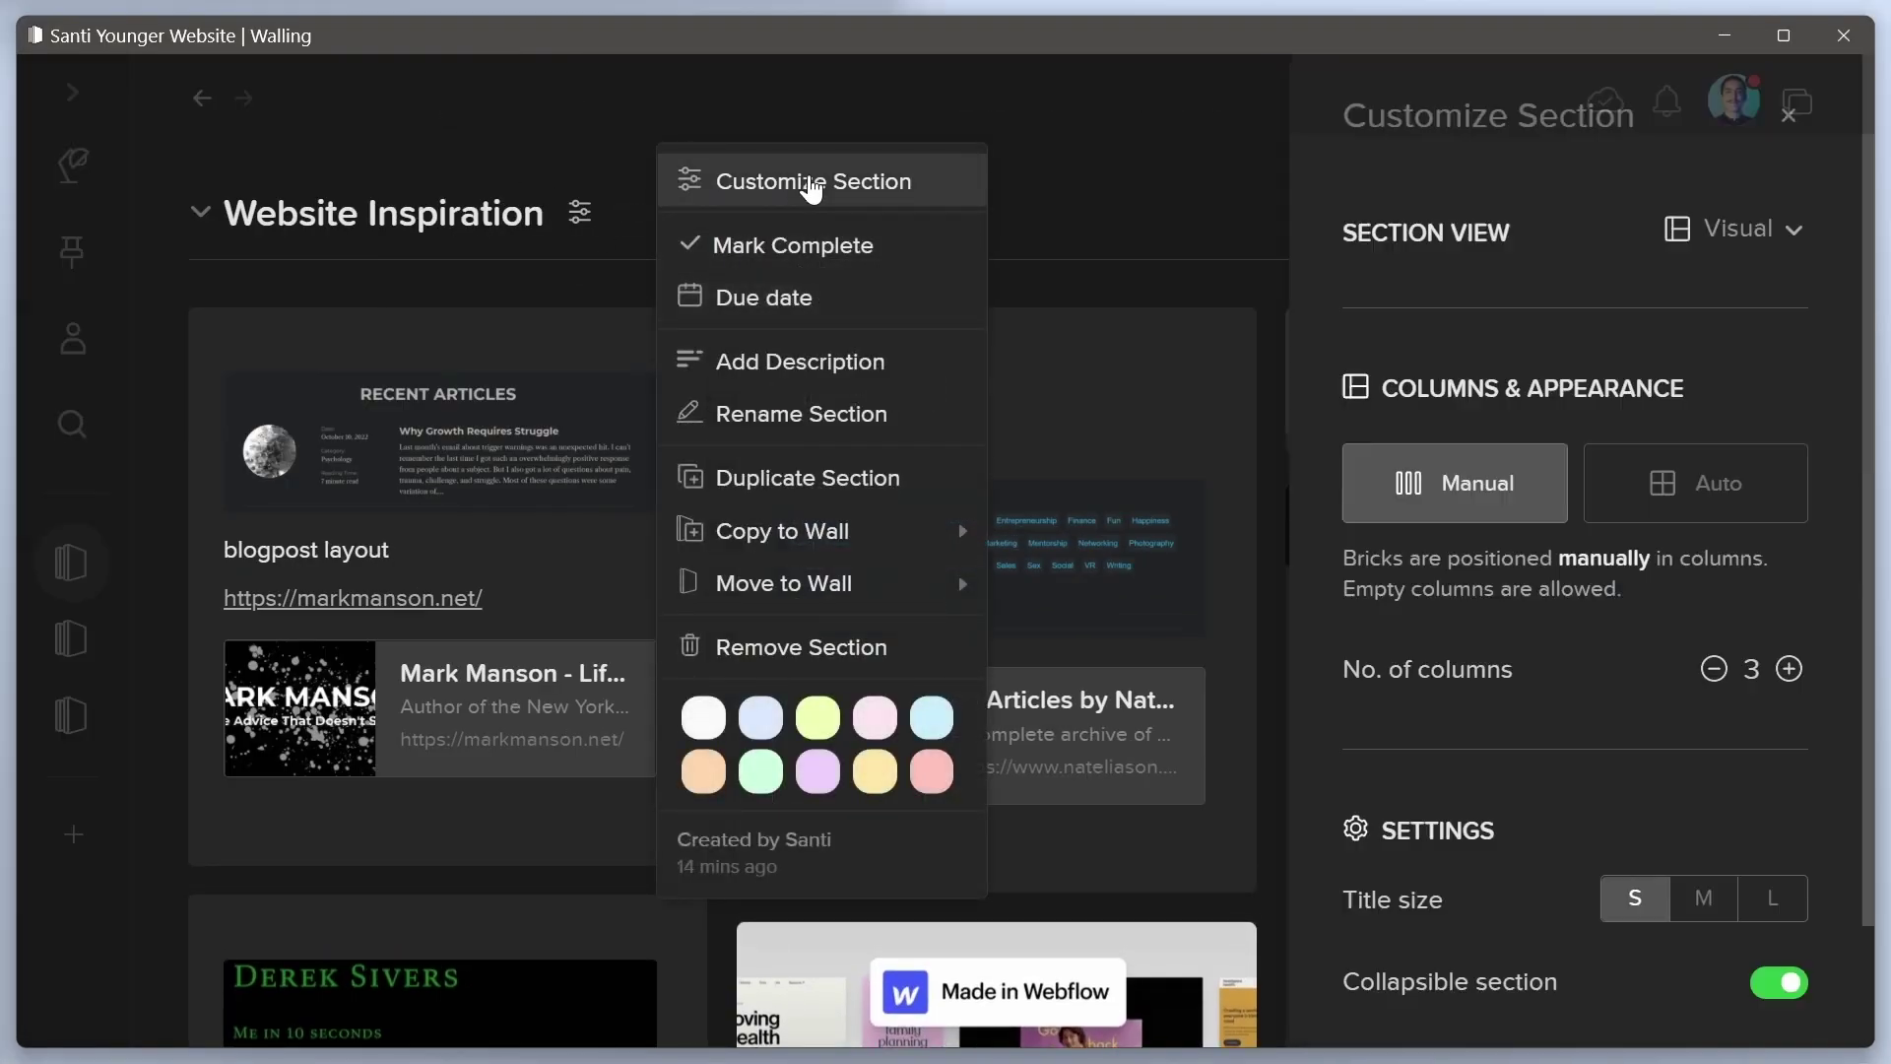
{"action": "left_click", "coordinate": [1680, 478]}
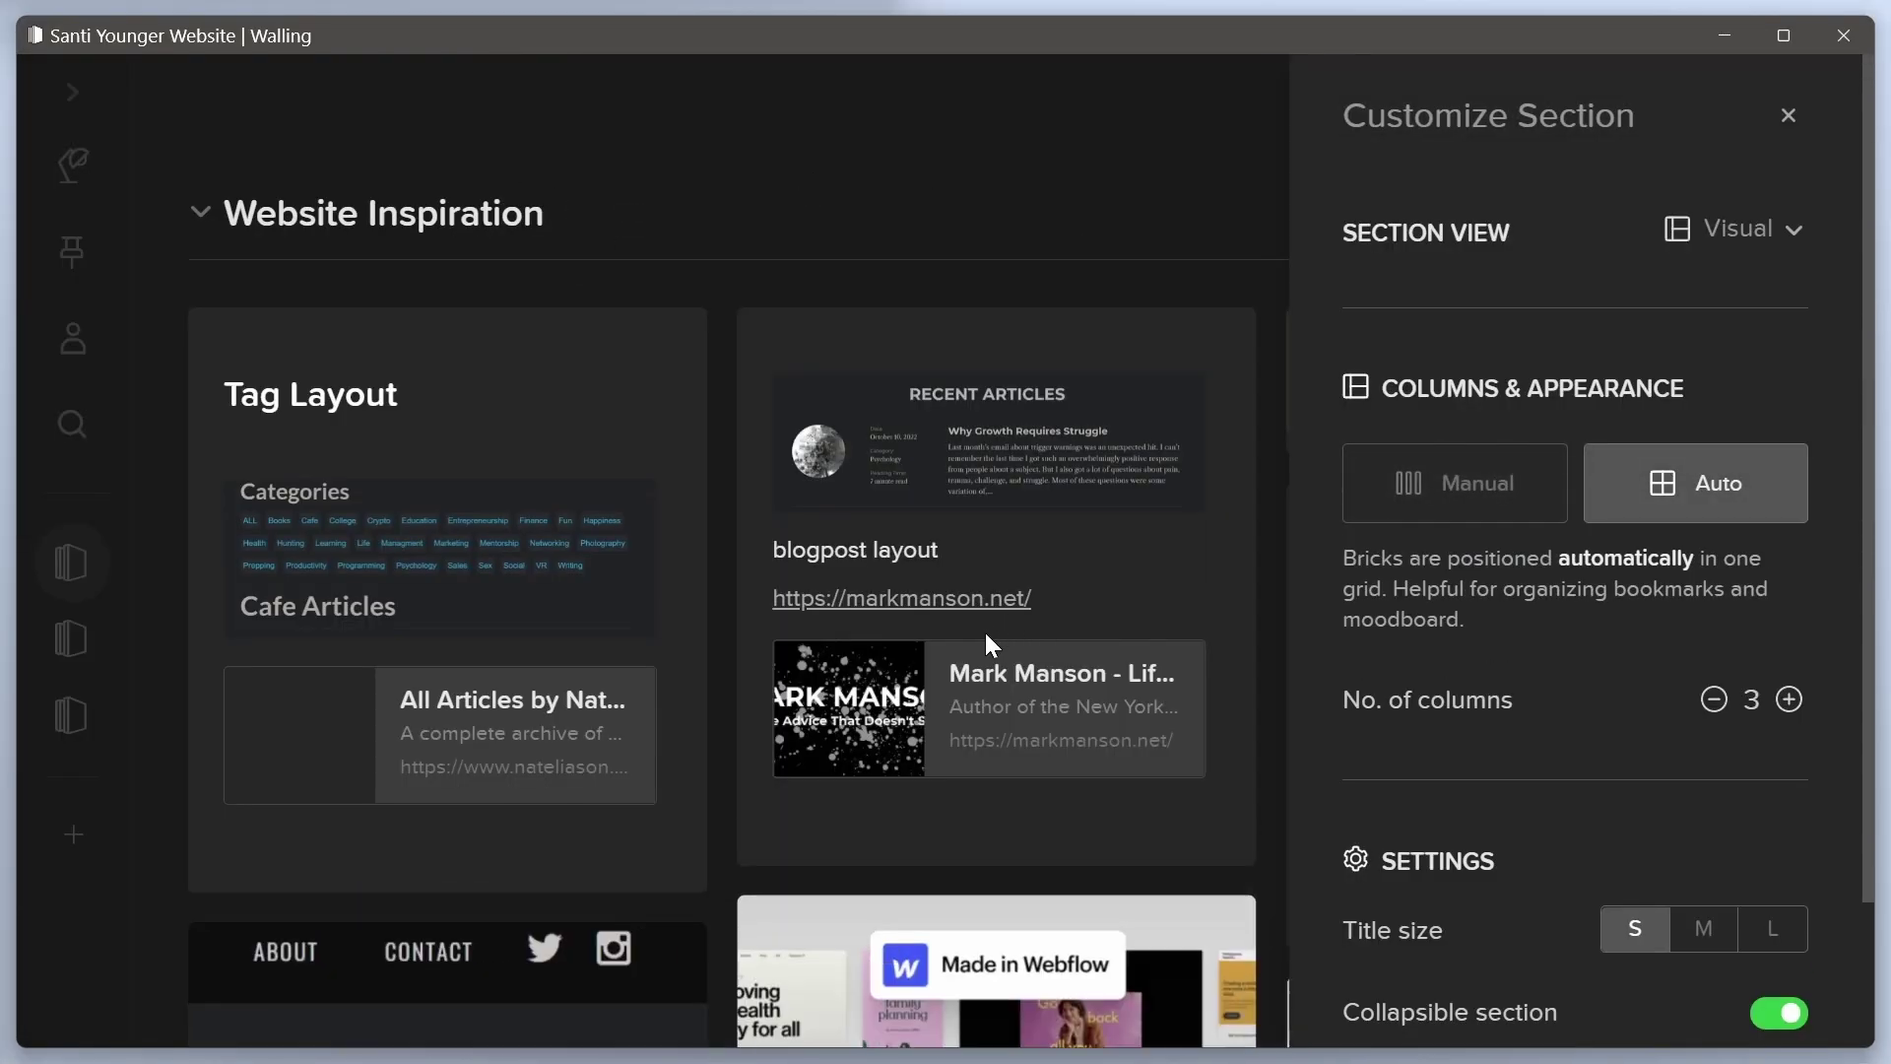
{"action": "left_click", "coordinate": [1790, 699]}
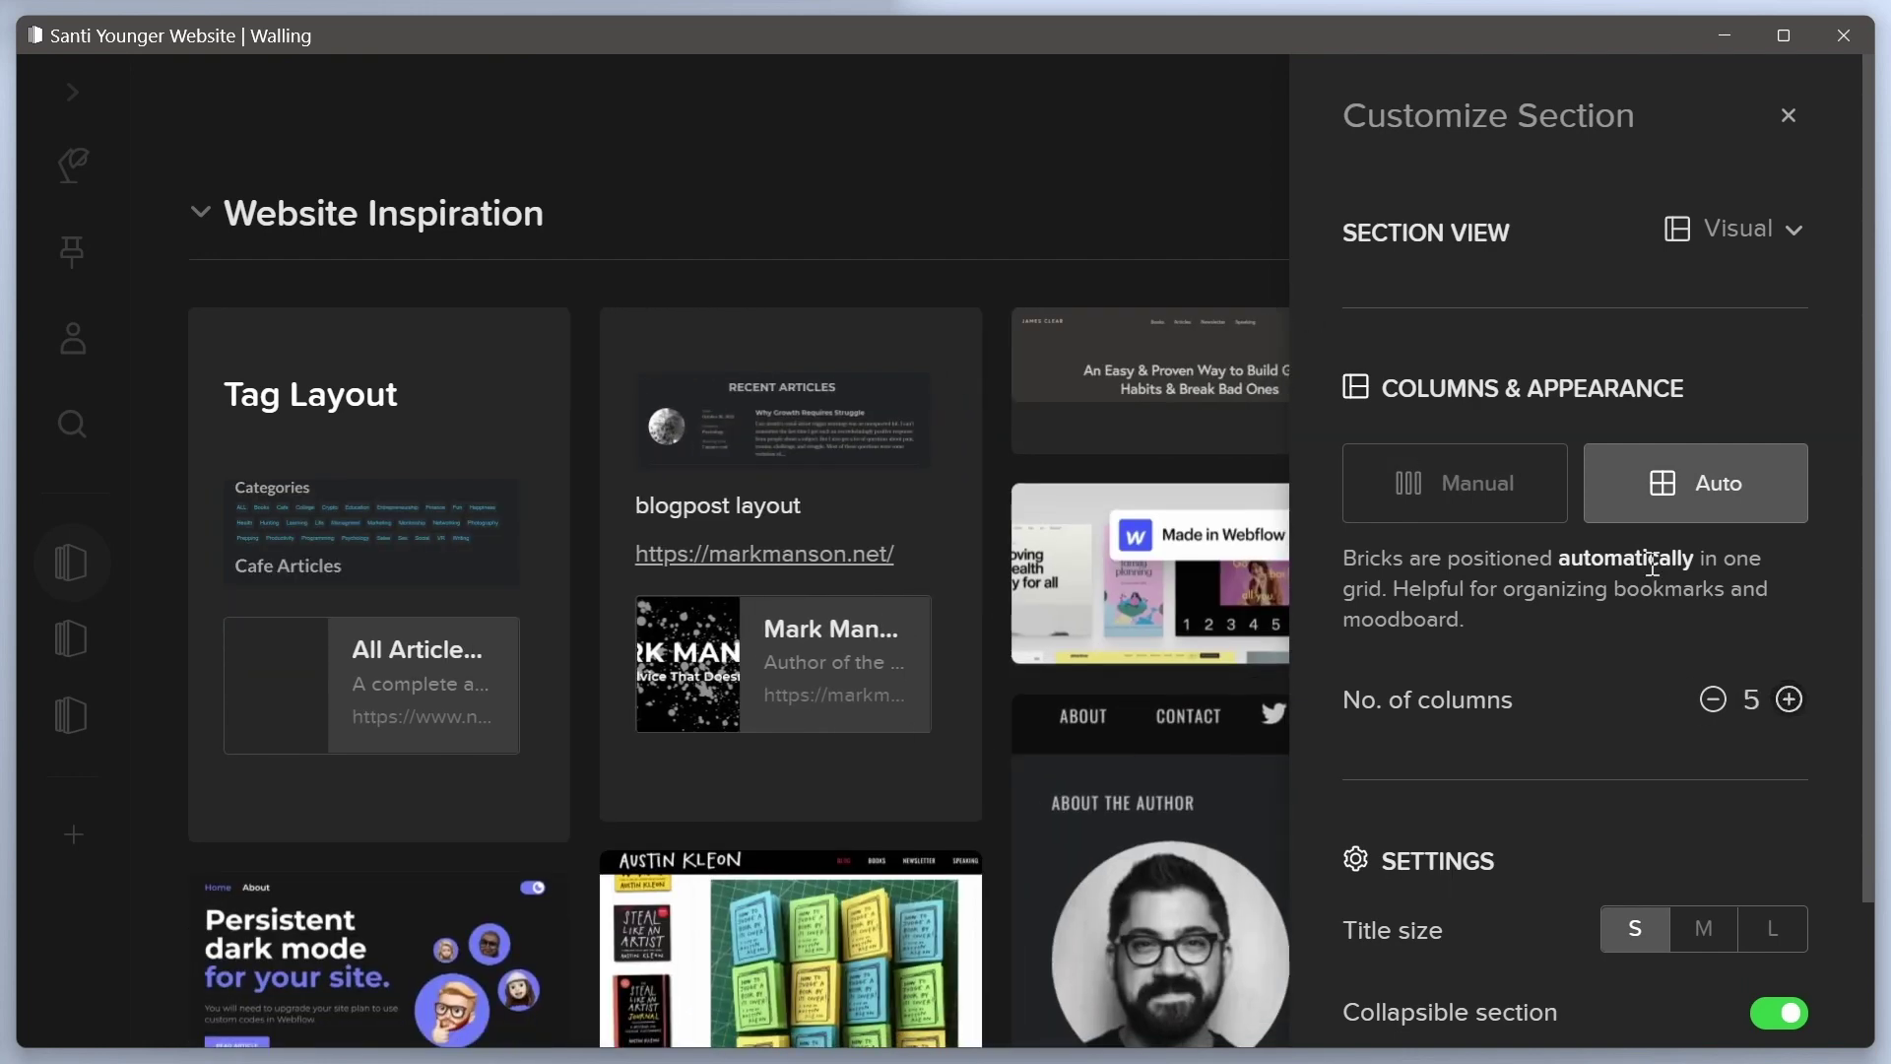
{"action": "left_click", "coordinate": [1790, 115]}
{"action": "scroll", "coordinate": [1369, 777], "scroll_direction": "down", "scroll_amount": 15}
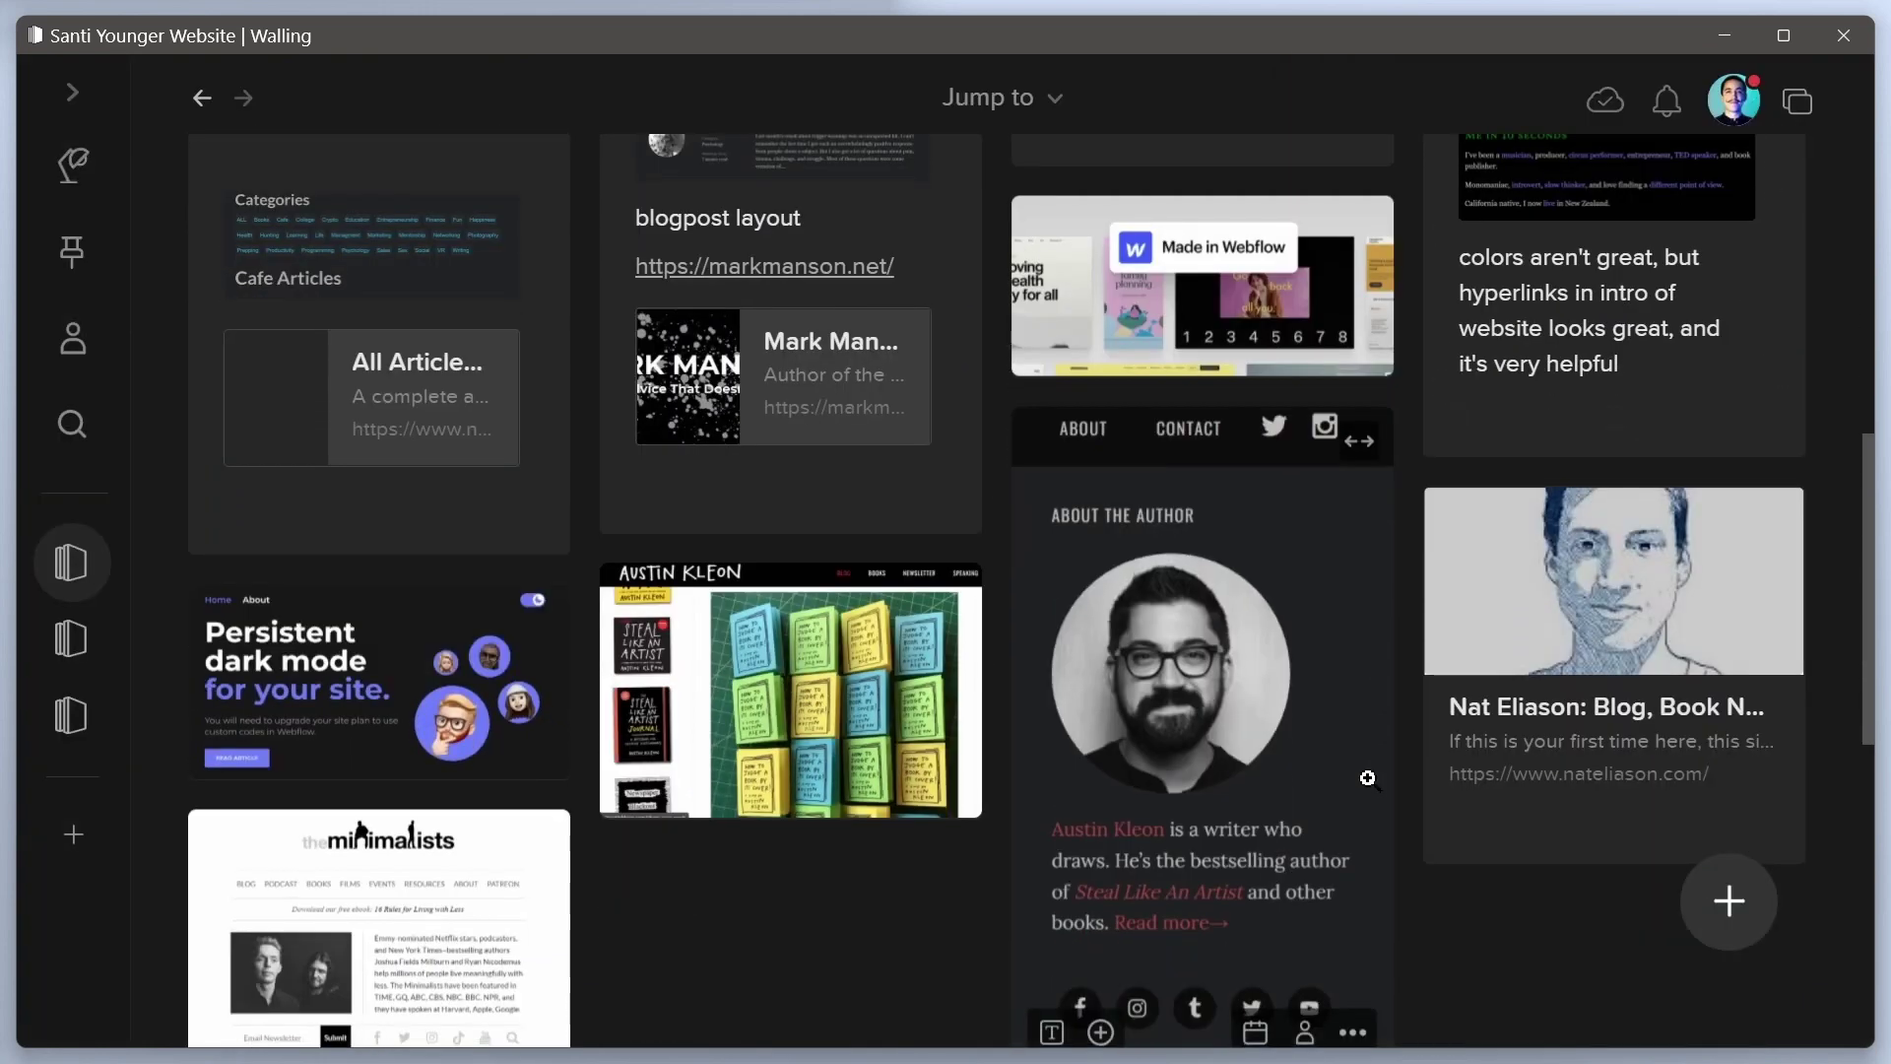
{"action": "scroll", "coordinate": [275, 552], "scroll_direction": "up", "scroll_amount": 3}
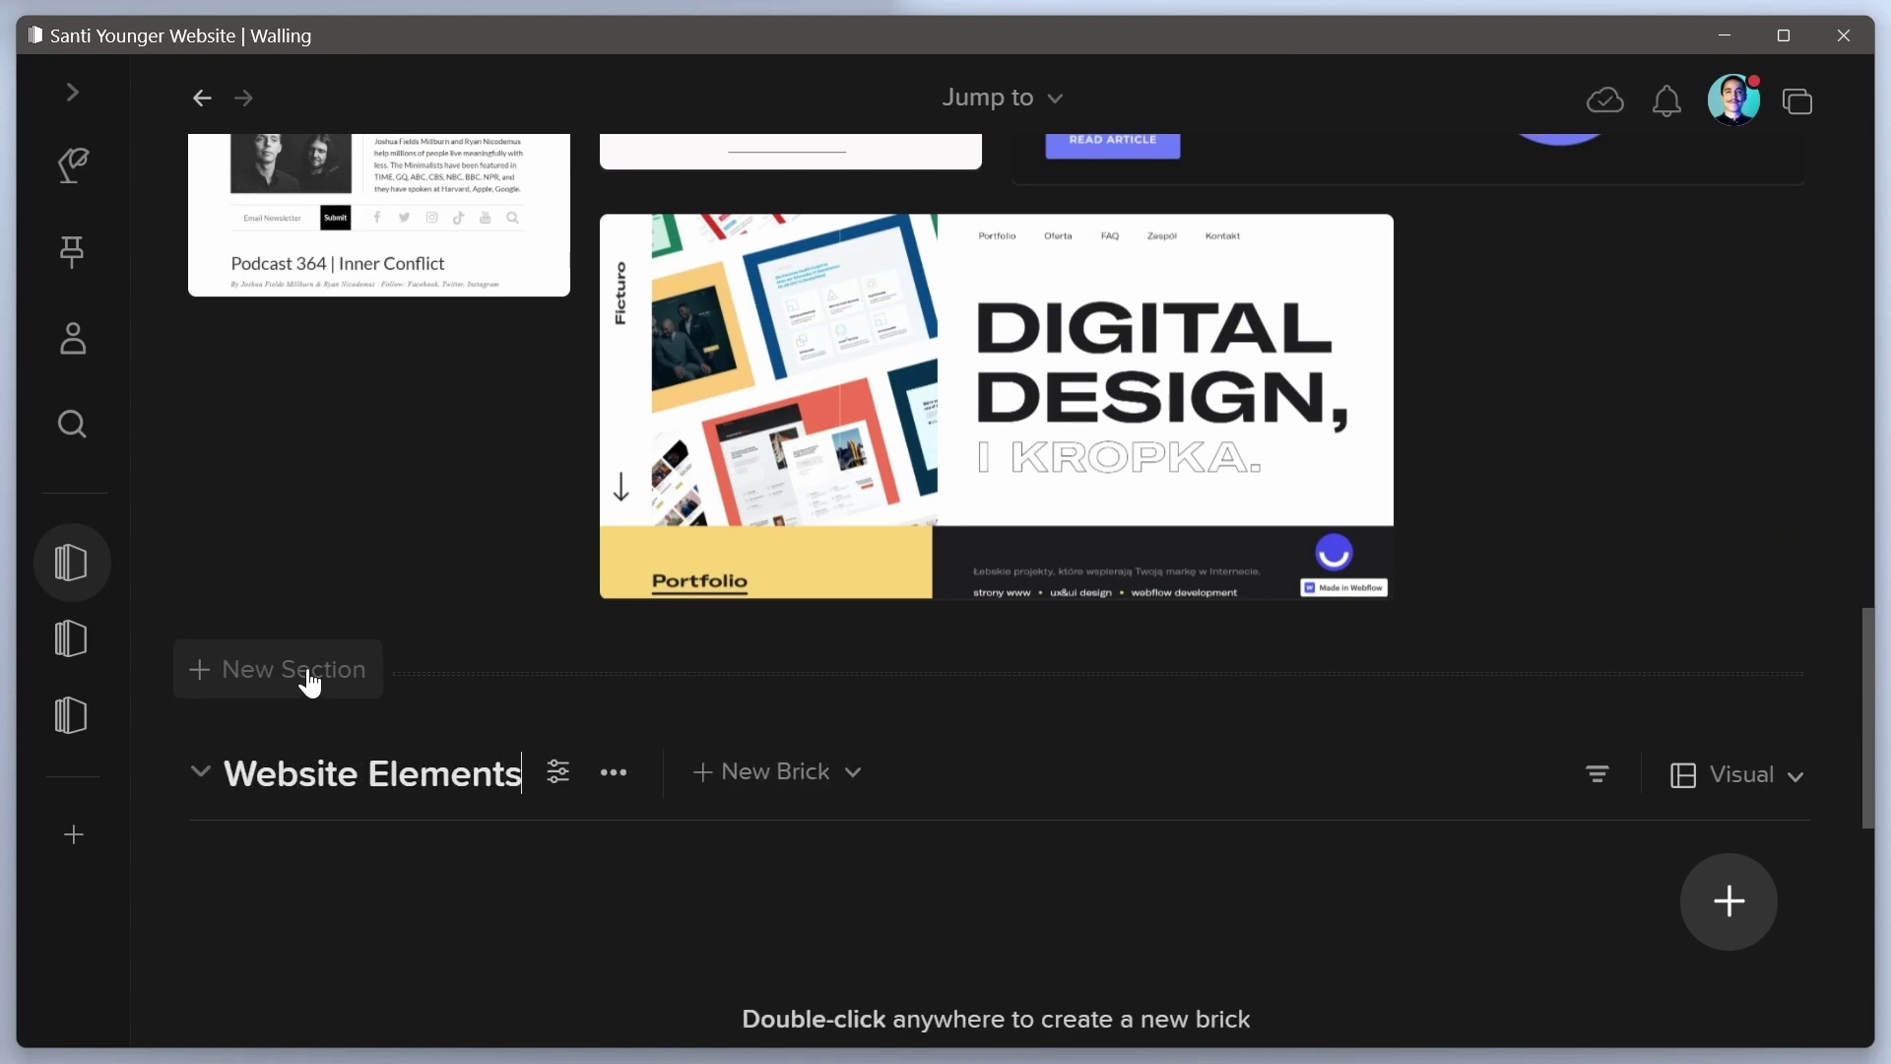
Move the James Clear, author-page and Derek Sivers bricks into the Website Elements section
{"action": "scroll", "coordinate": [410, 587], "scroll_direction": "up", "scroll_amount": 10}
{"action": "left_click_drag", "start_coordinate": [1583, 508], "coordinate": [203, 337]}
{"action": "left_click", "coordinate": [824, 98]}
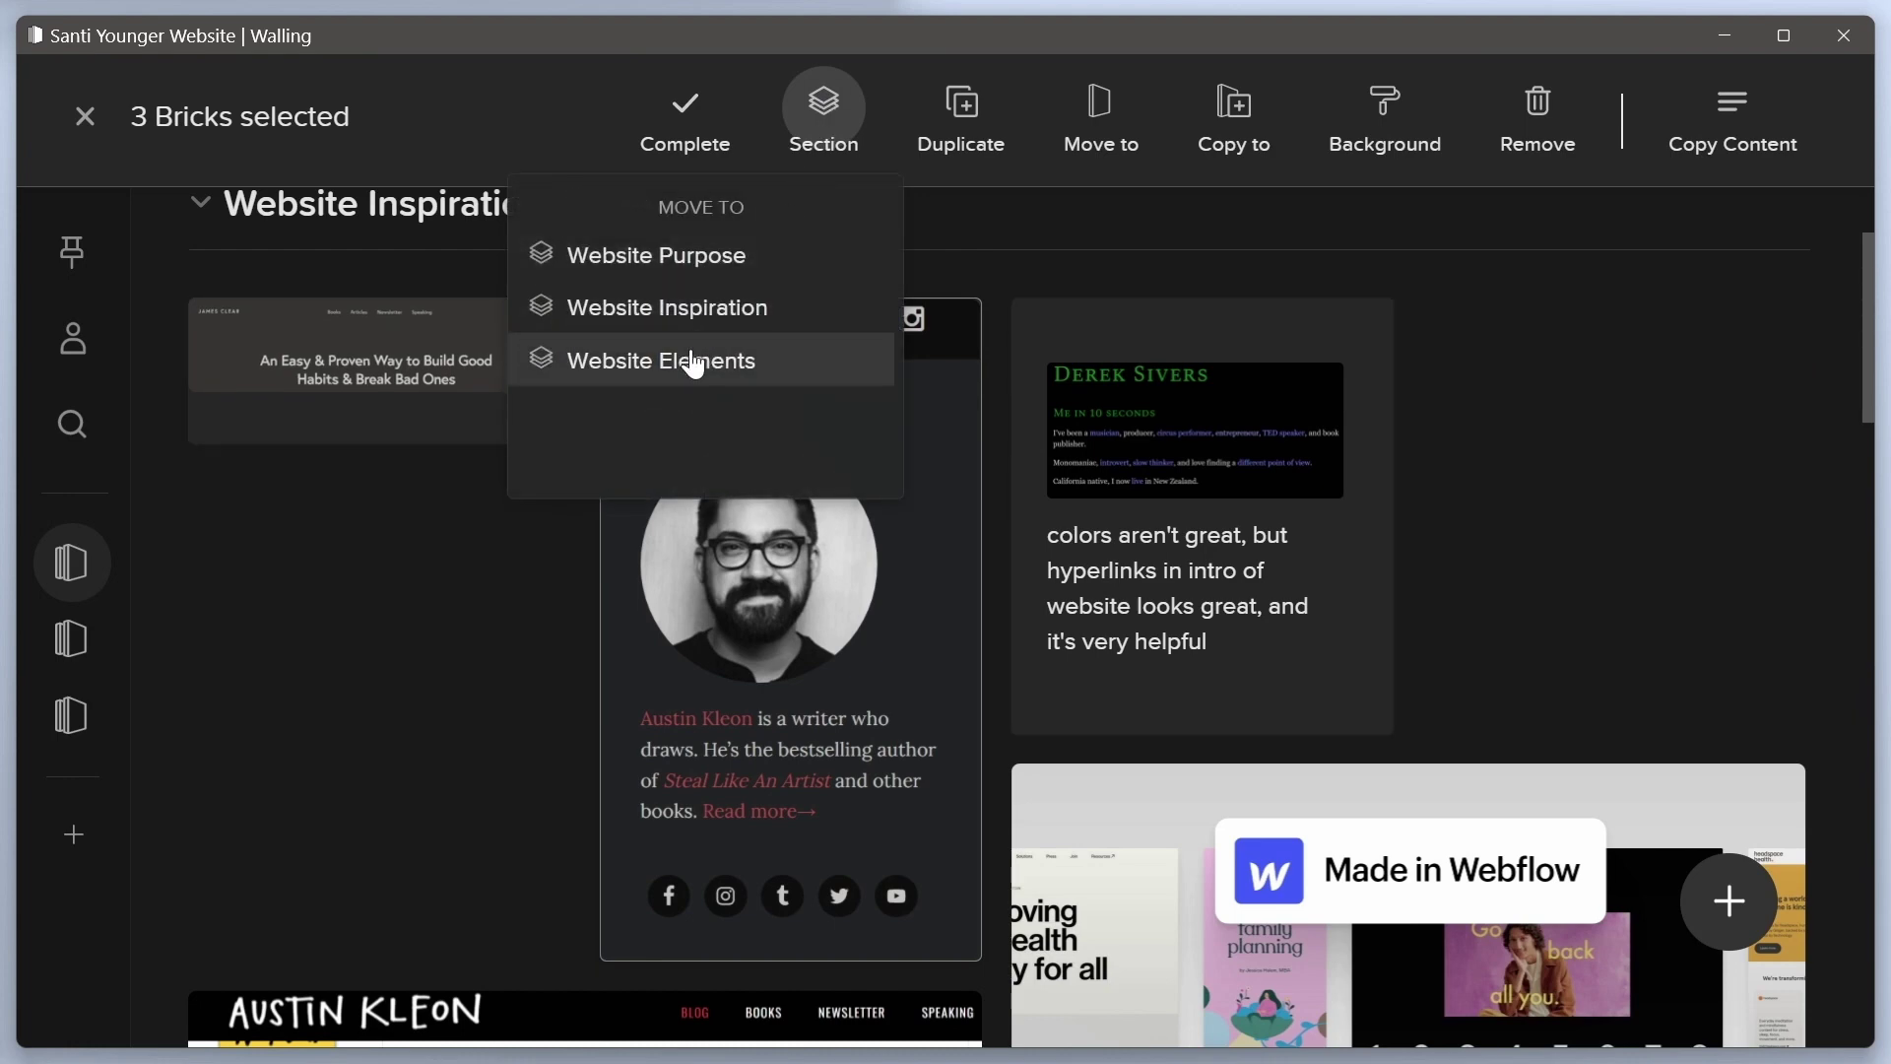
{"action": "left_click", "coordinate": [694, 363]}
{"action": "scroll", "coordinate": [988, 645], "scroll_direction": "down", "scroll_amount": 15}
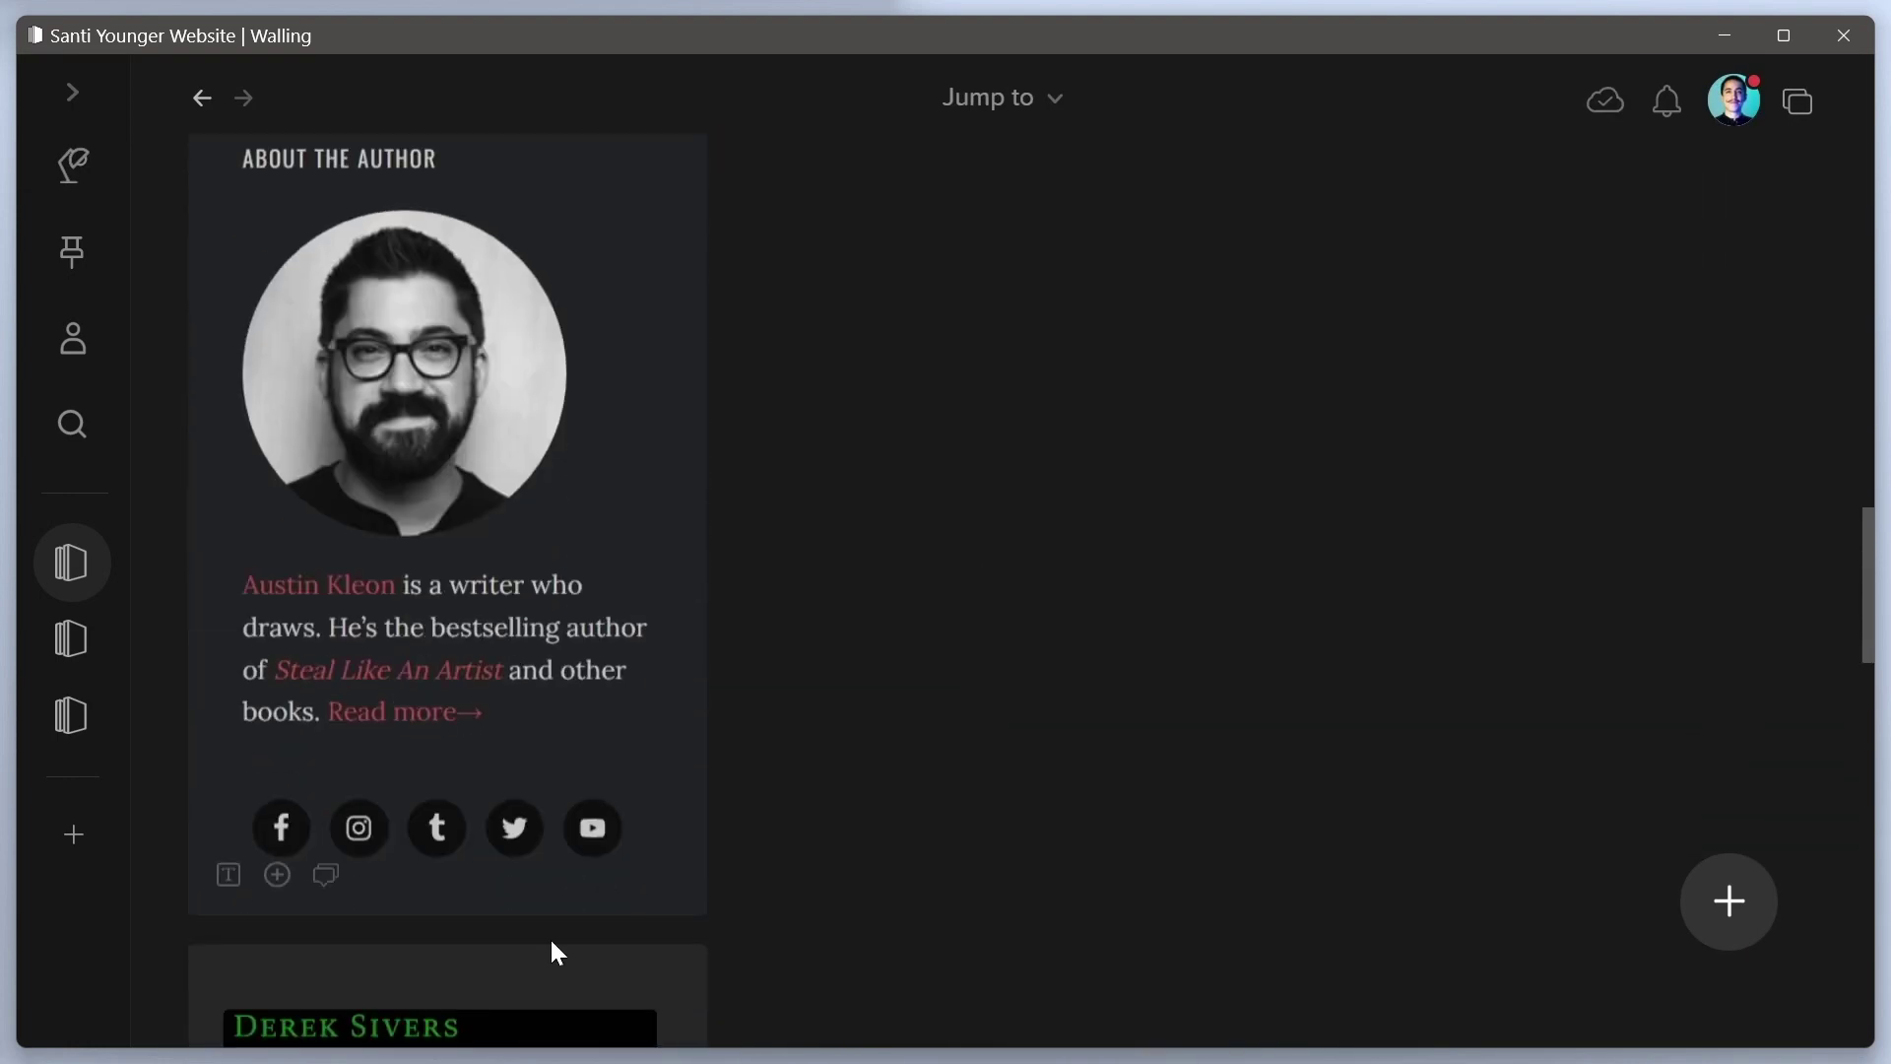
{"action": "scroll", "coordinate": [1418, 572], "scroll_direction": "up", "scroll_amount": 4}
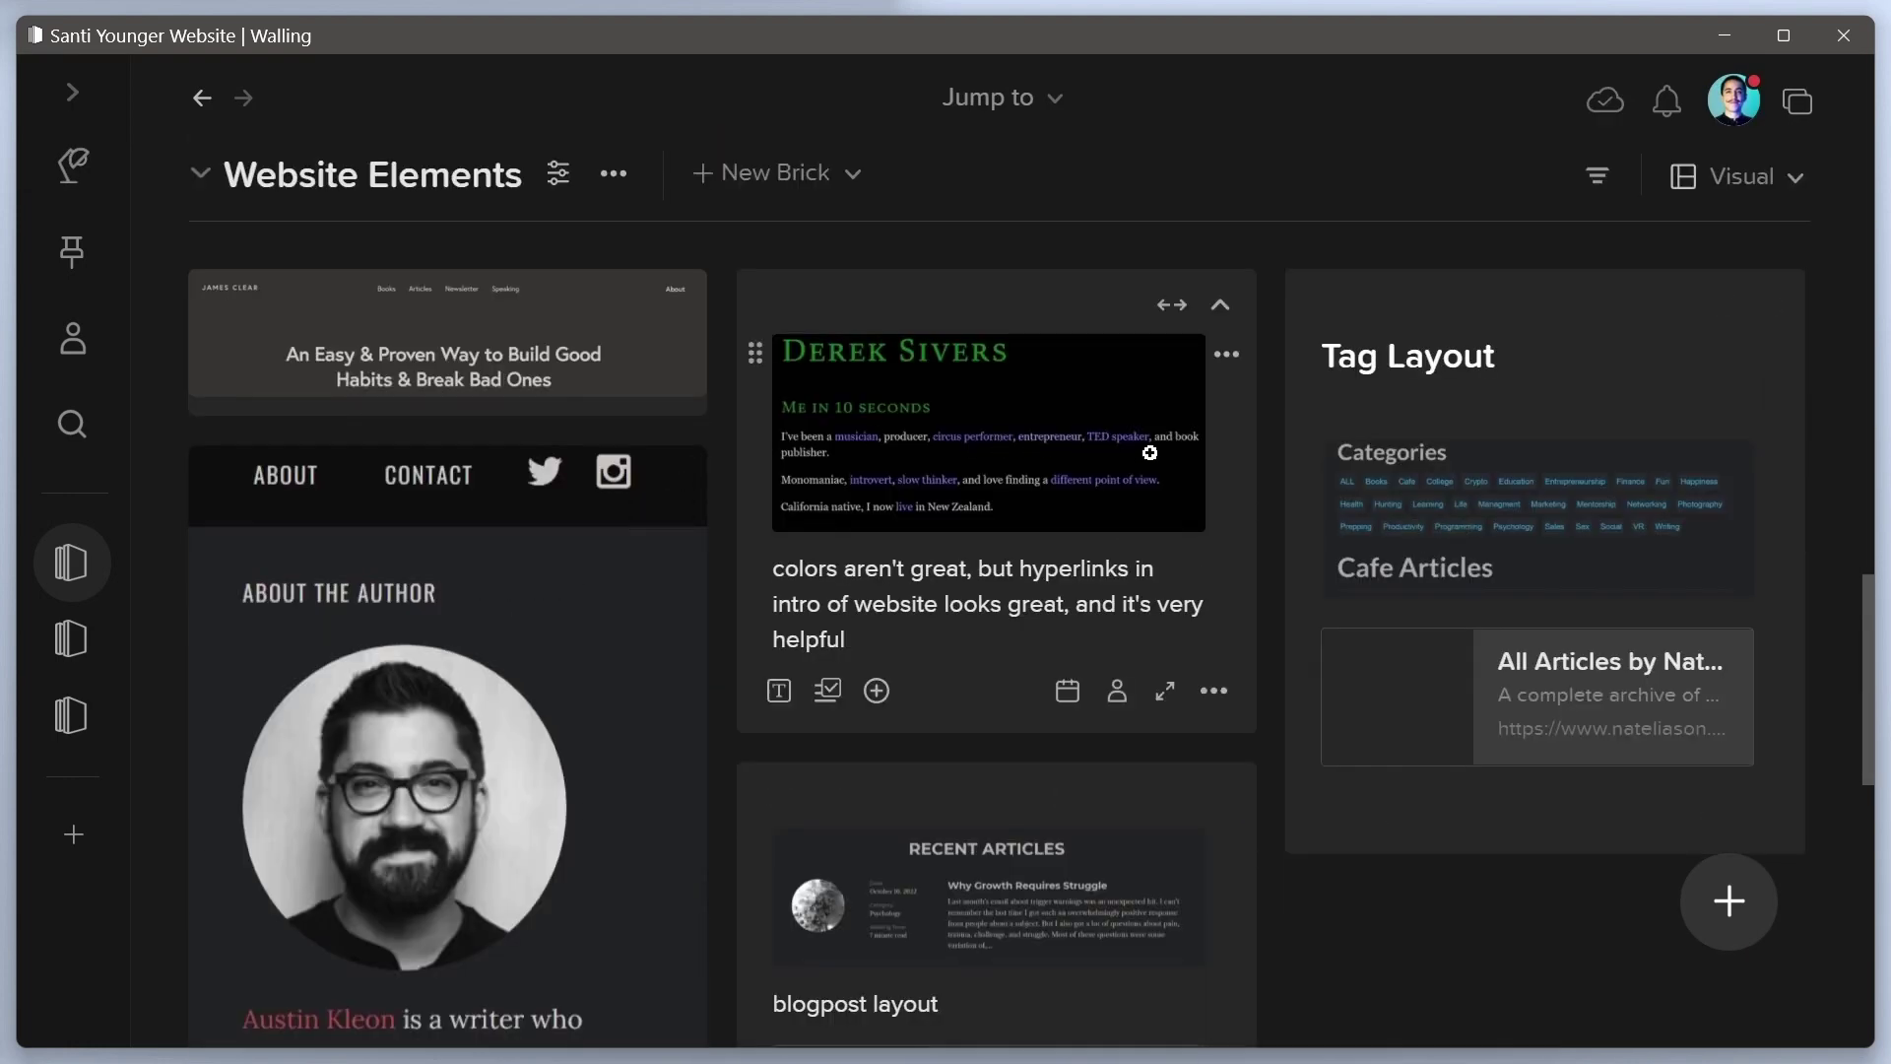
{"action": "key", "text": "alt+Left"}
Tag the Persistent dark mode article brick with the existing 'dark mode' tag
{"action": "scroll", "coordinate": [646, 809], "scroll_direction": "down", "scroll_amount": 12}
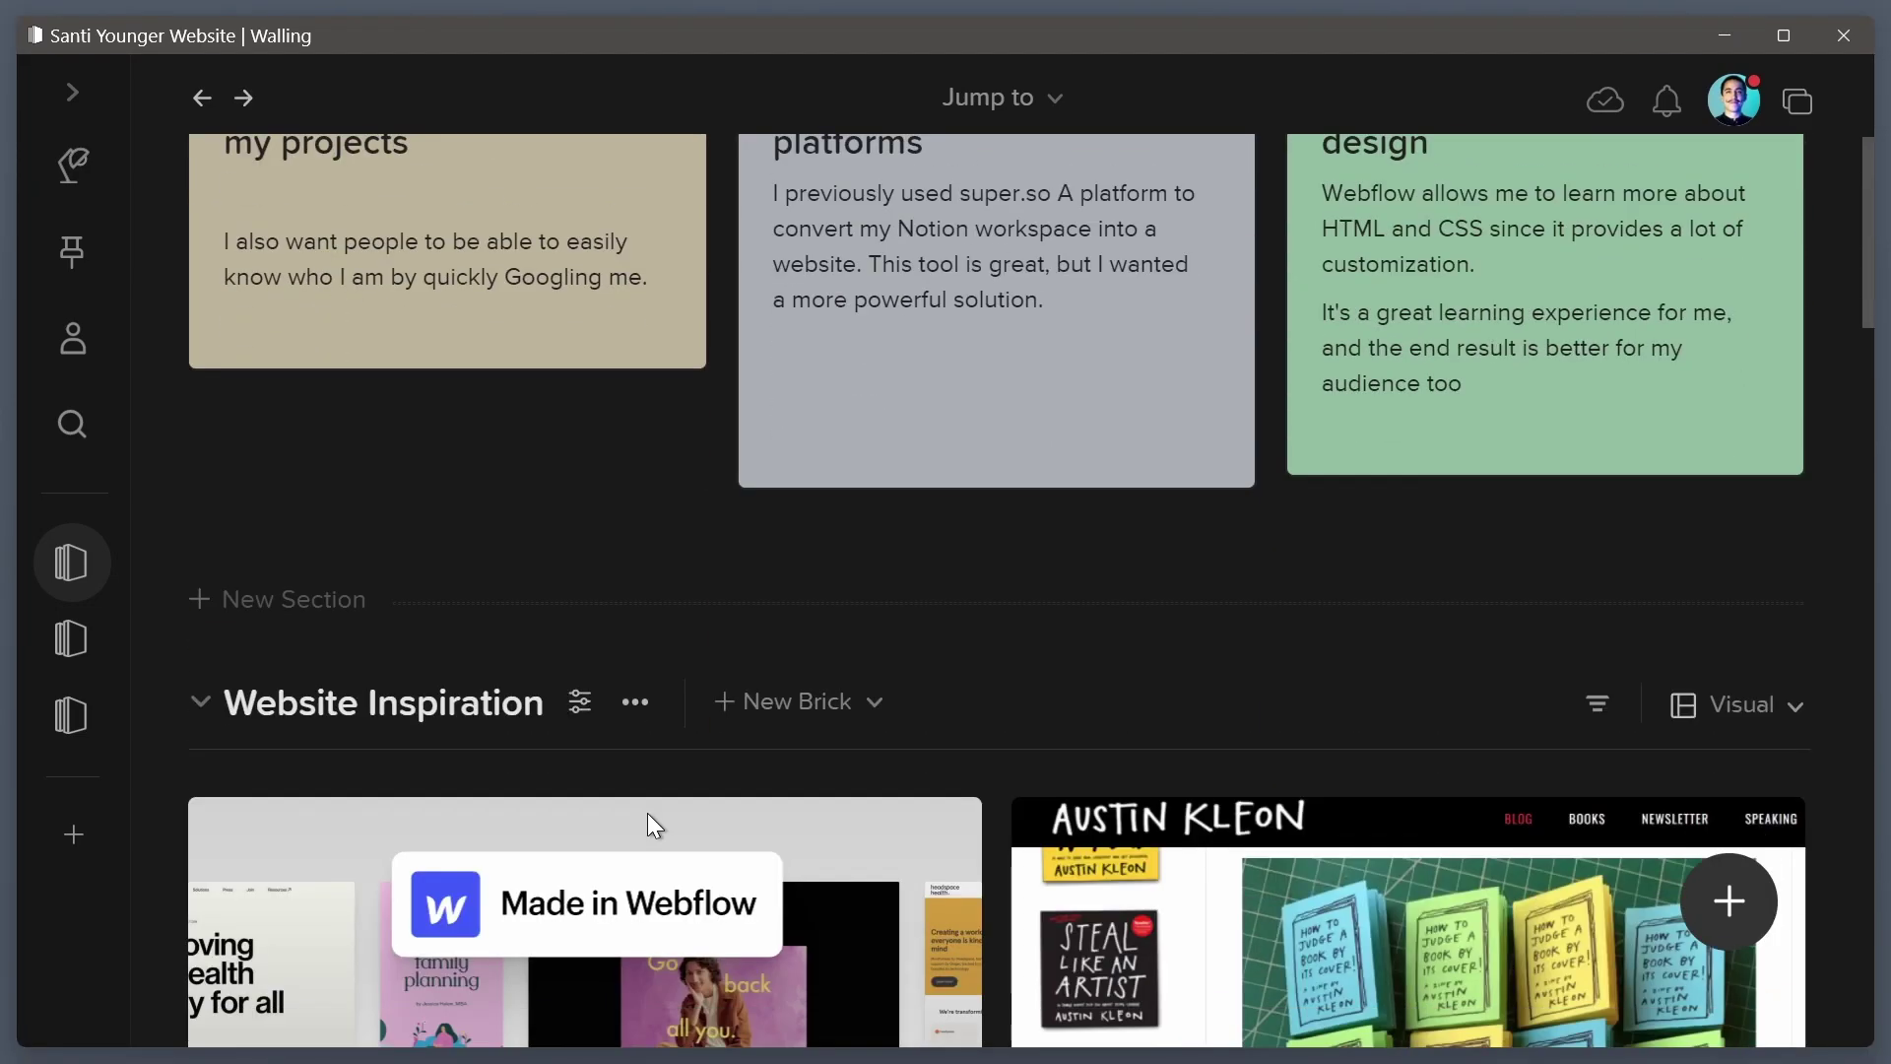
{"action": "scroll", "coordinate": [646, 808], "scroll_direction": "down", "scroll_amount": 3}
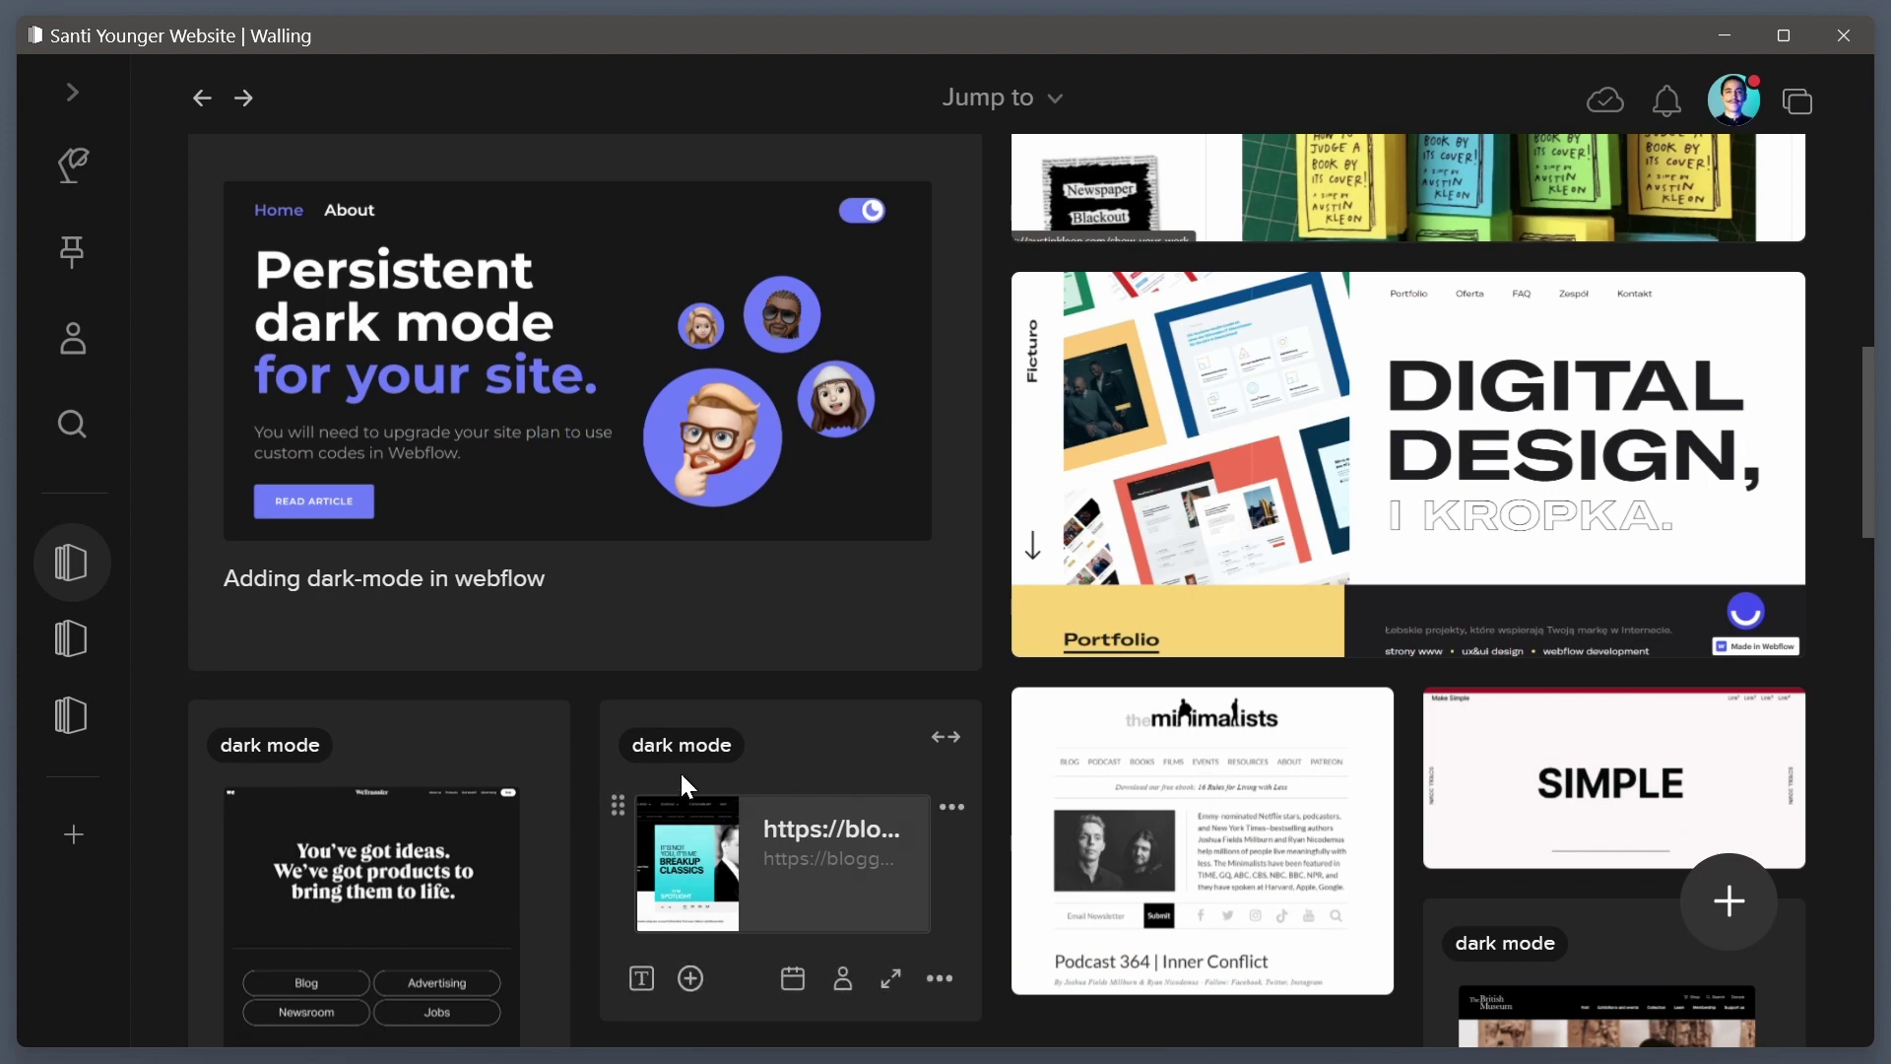
{"action": "scroll", "coordinate": [627, 783], "scroll_direction": "down", "scroll_amount": 5}
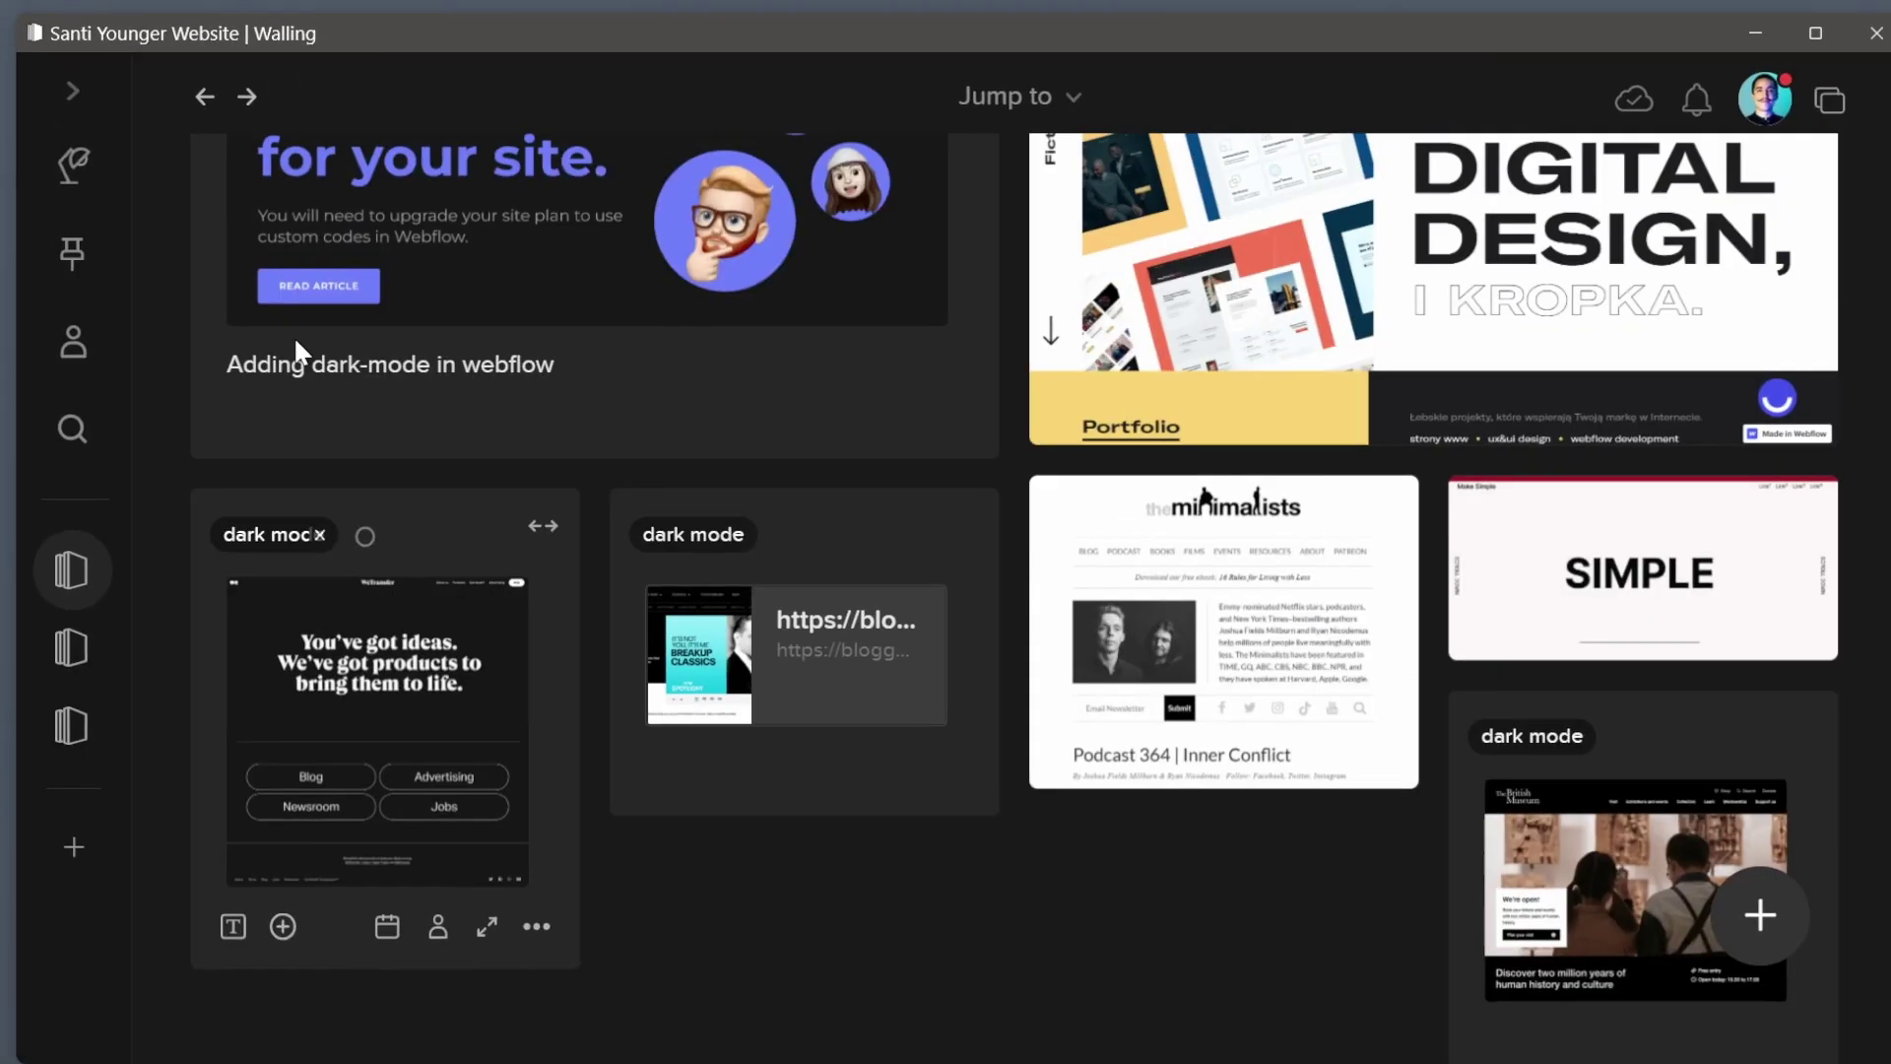
{"action": "scroll", "coordinate": [237, 375], "scroll_direction": "up", "scroll_amount": 5}
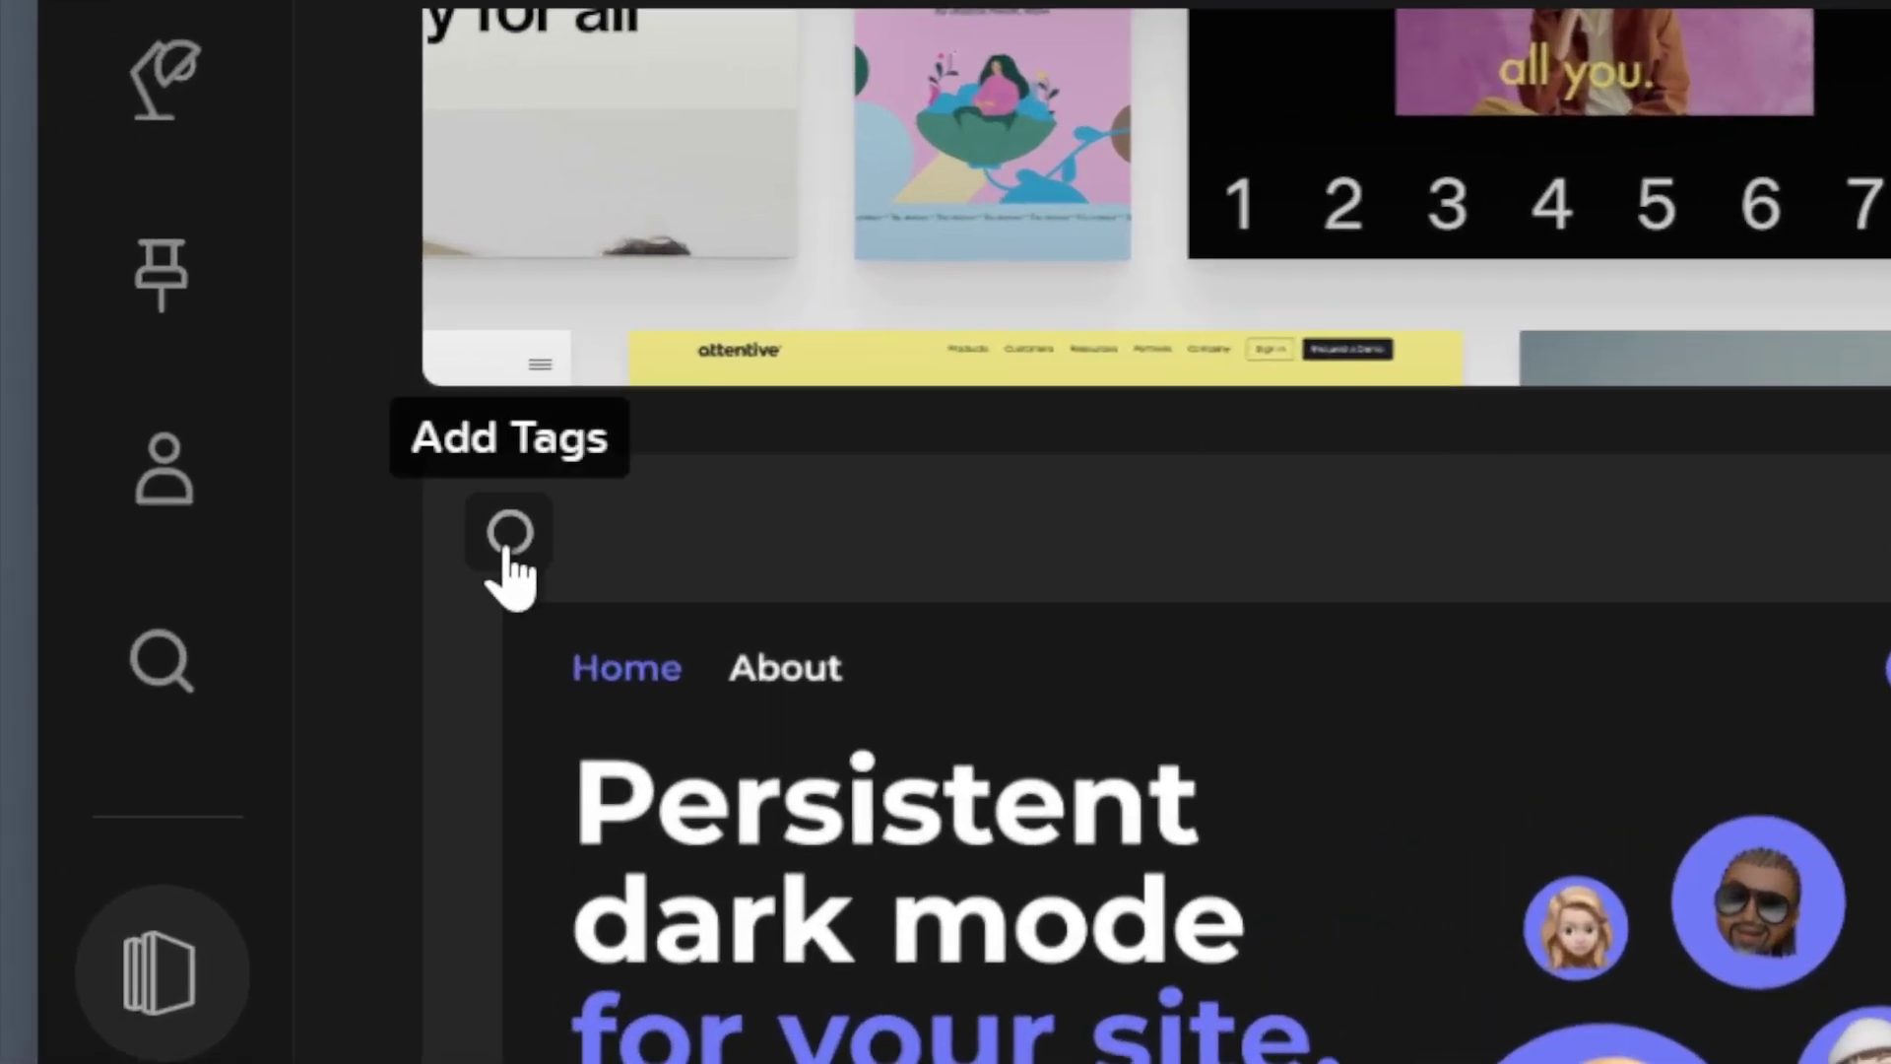
{"action": "left_click", "coordinate": [509, 576]}
{"action": "type", "text": "dark mo"}
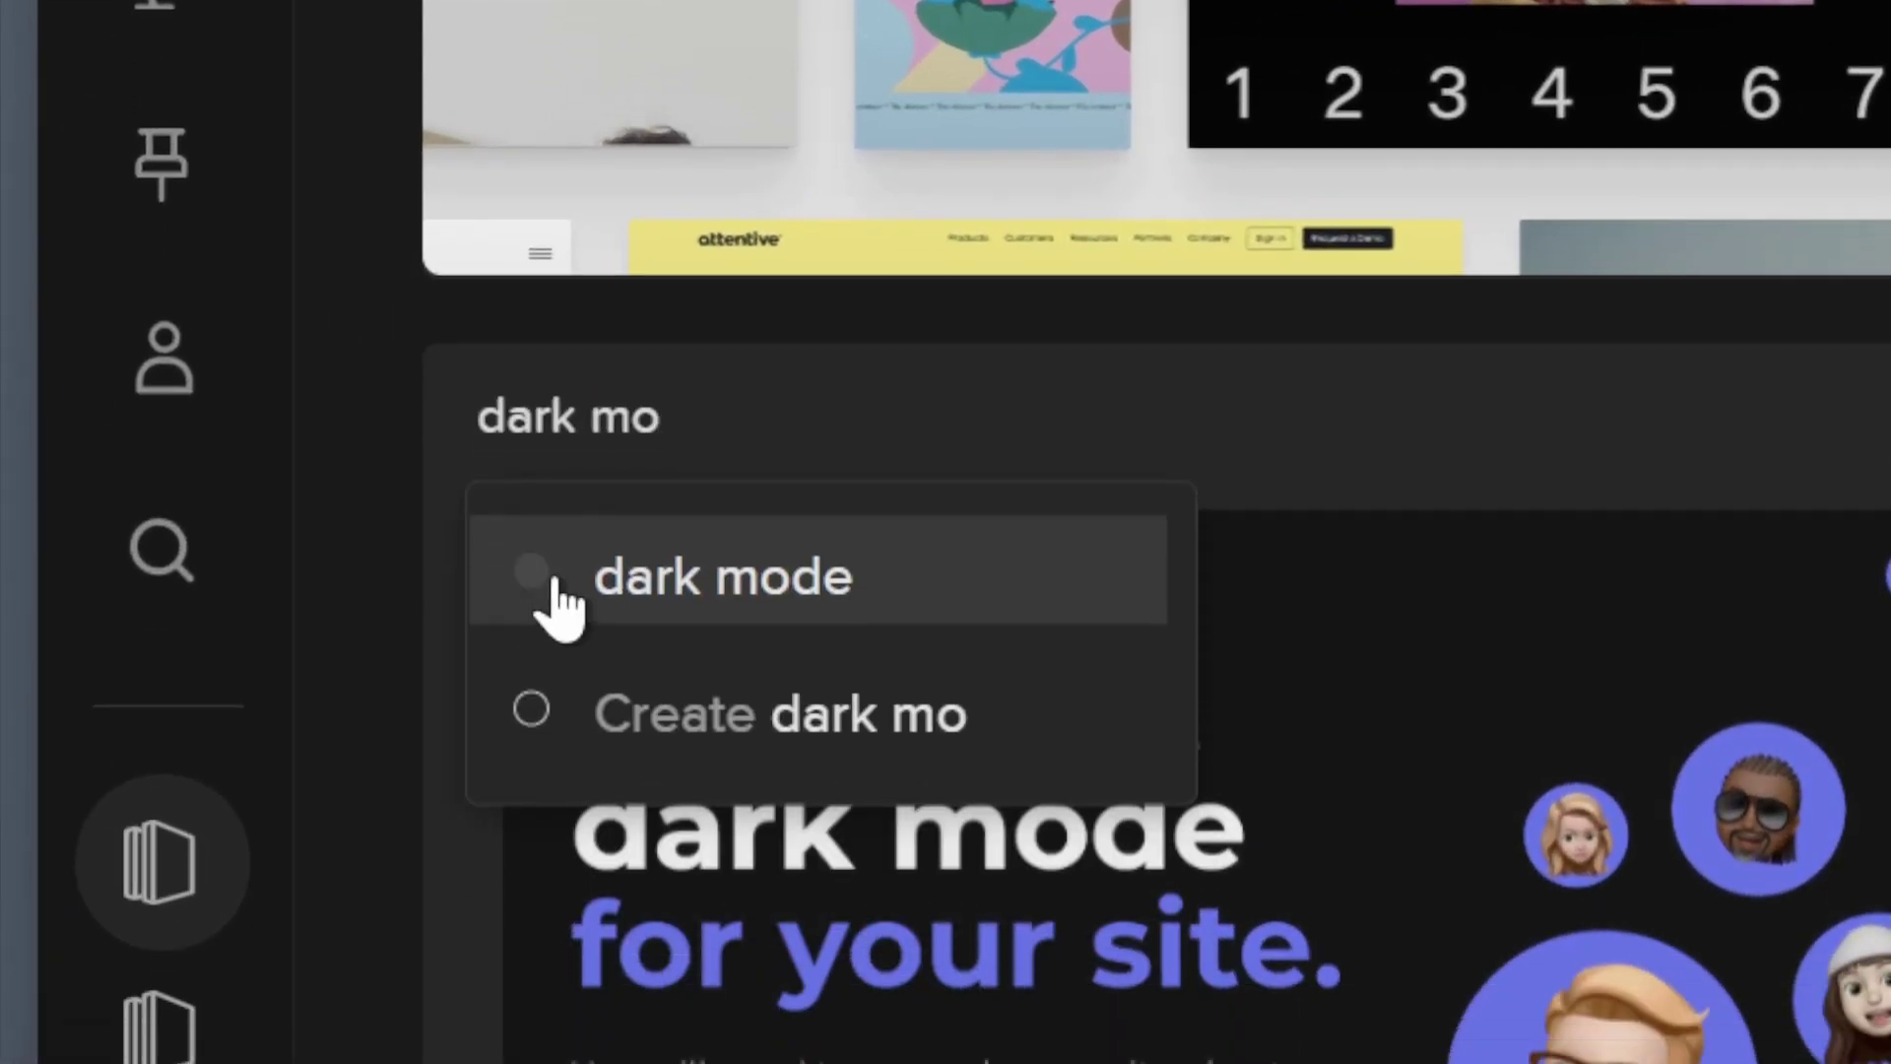
{"action": "left_click", "coordinate": [557, 713]}
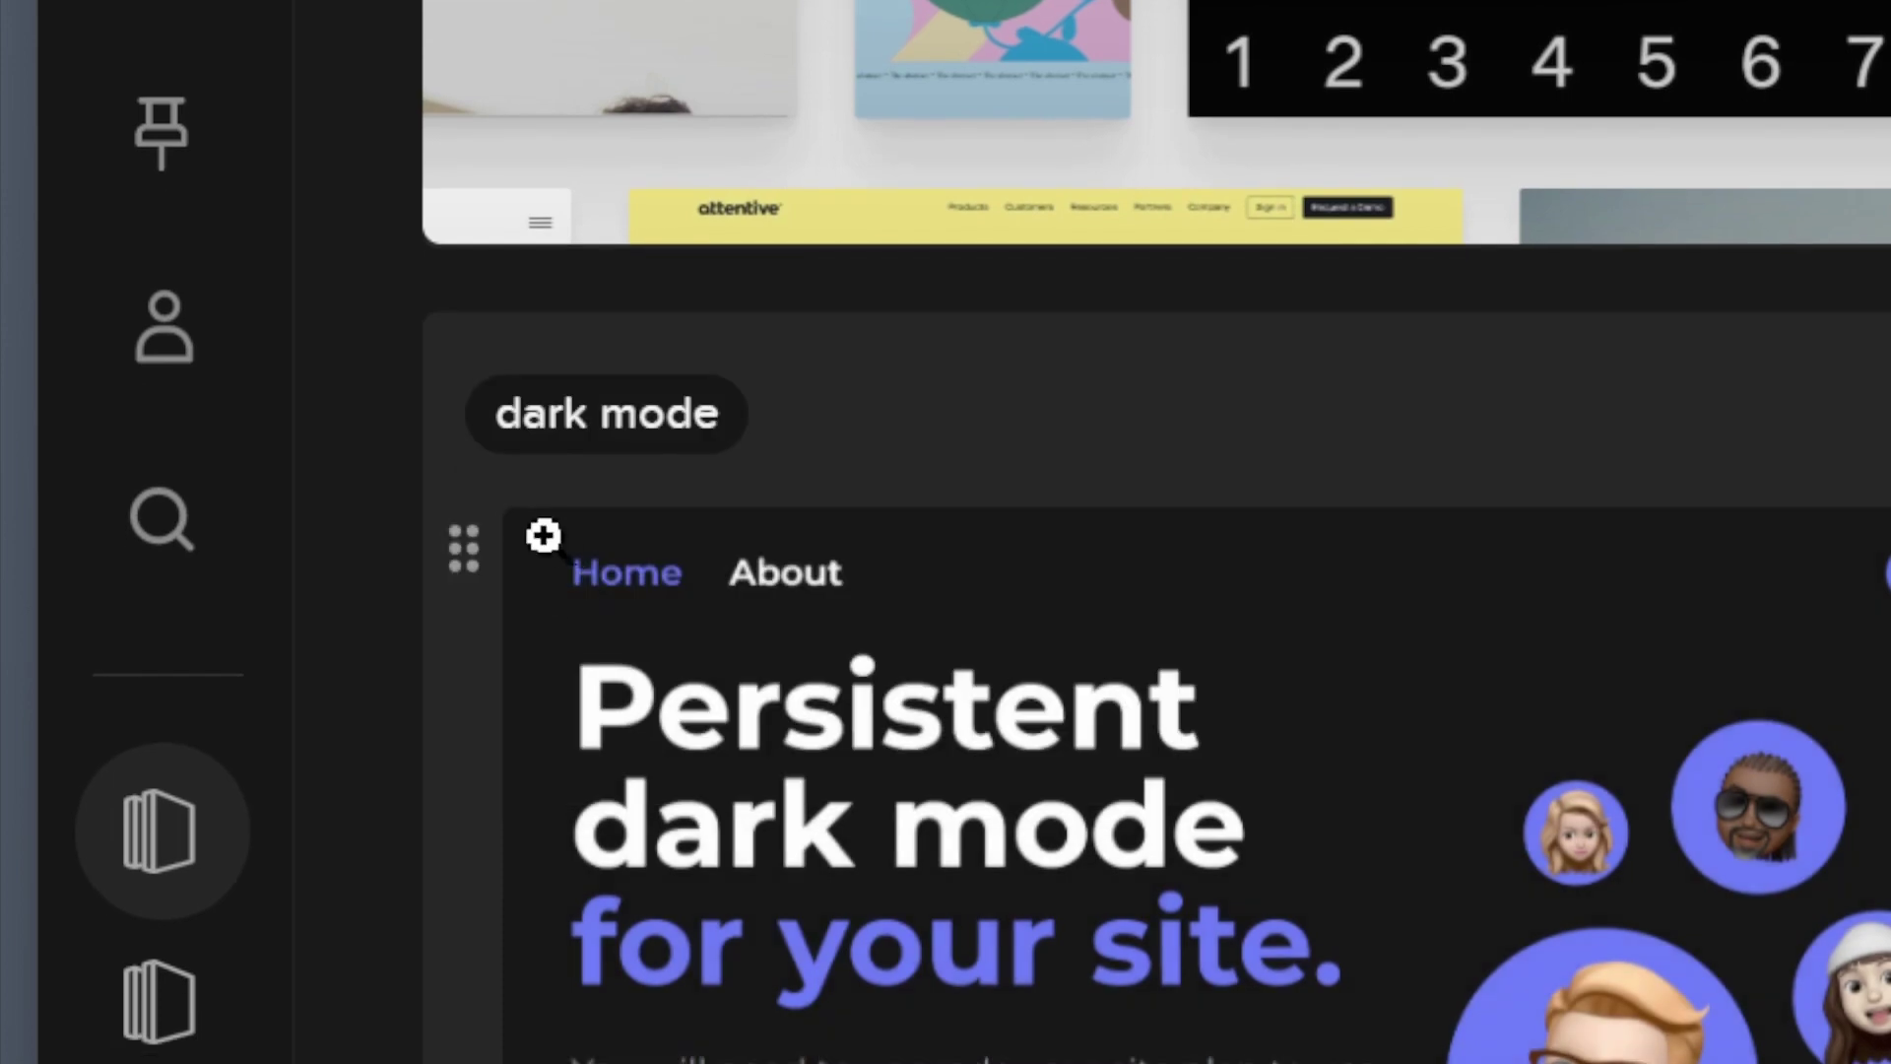
{"action": "scroll", "coordinate": [286, 605], "scroll_direction": "down", "scroll_amount": 15}
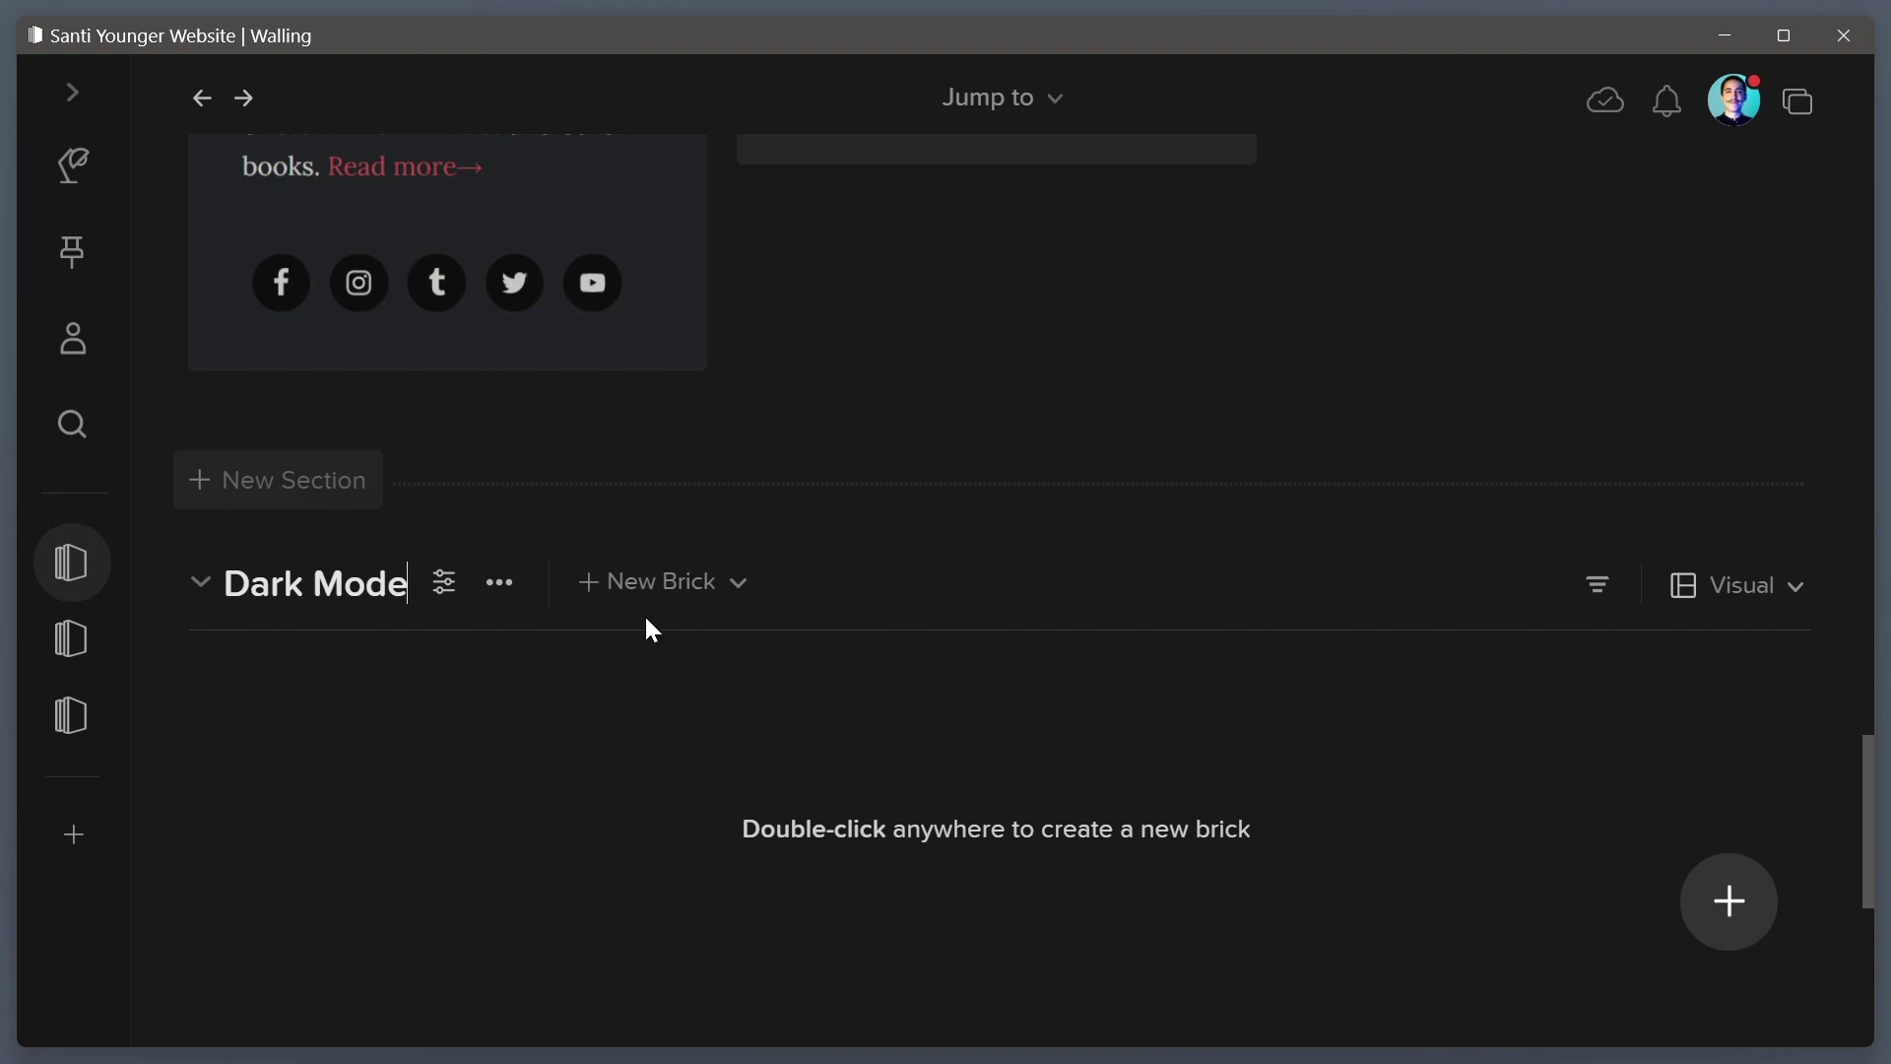
{"action": "left_click", "coordinate": [1728, 602]}
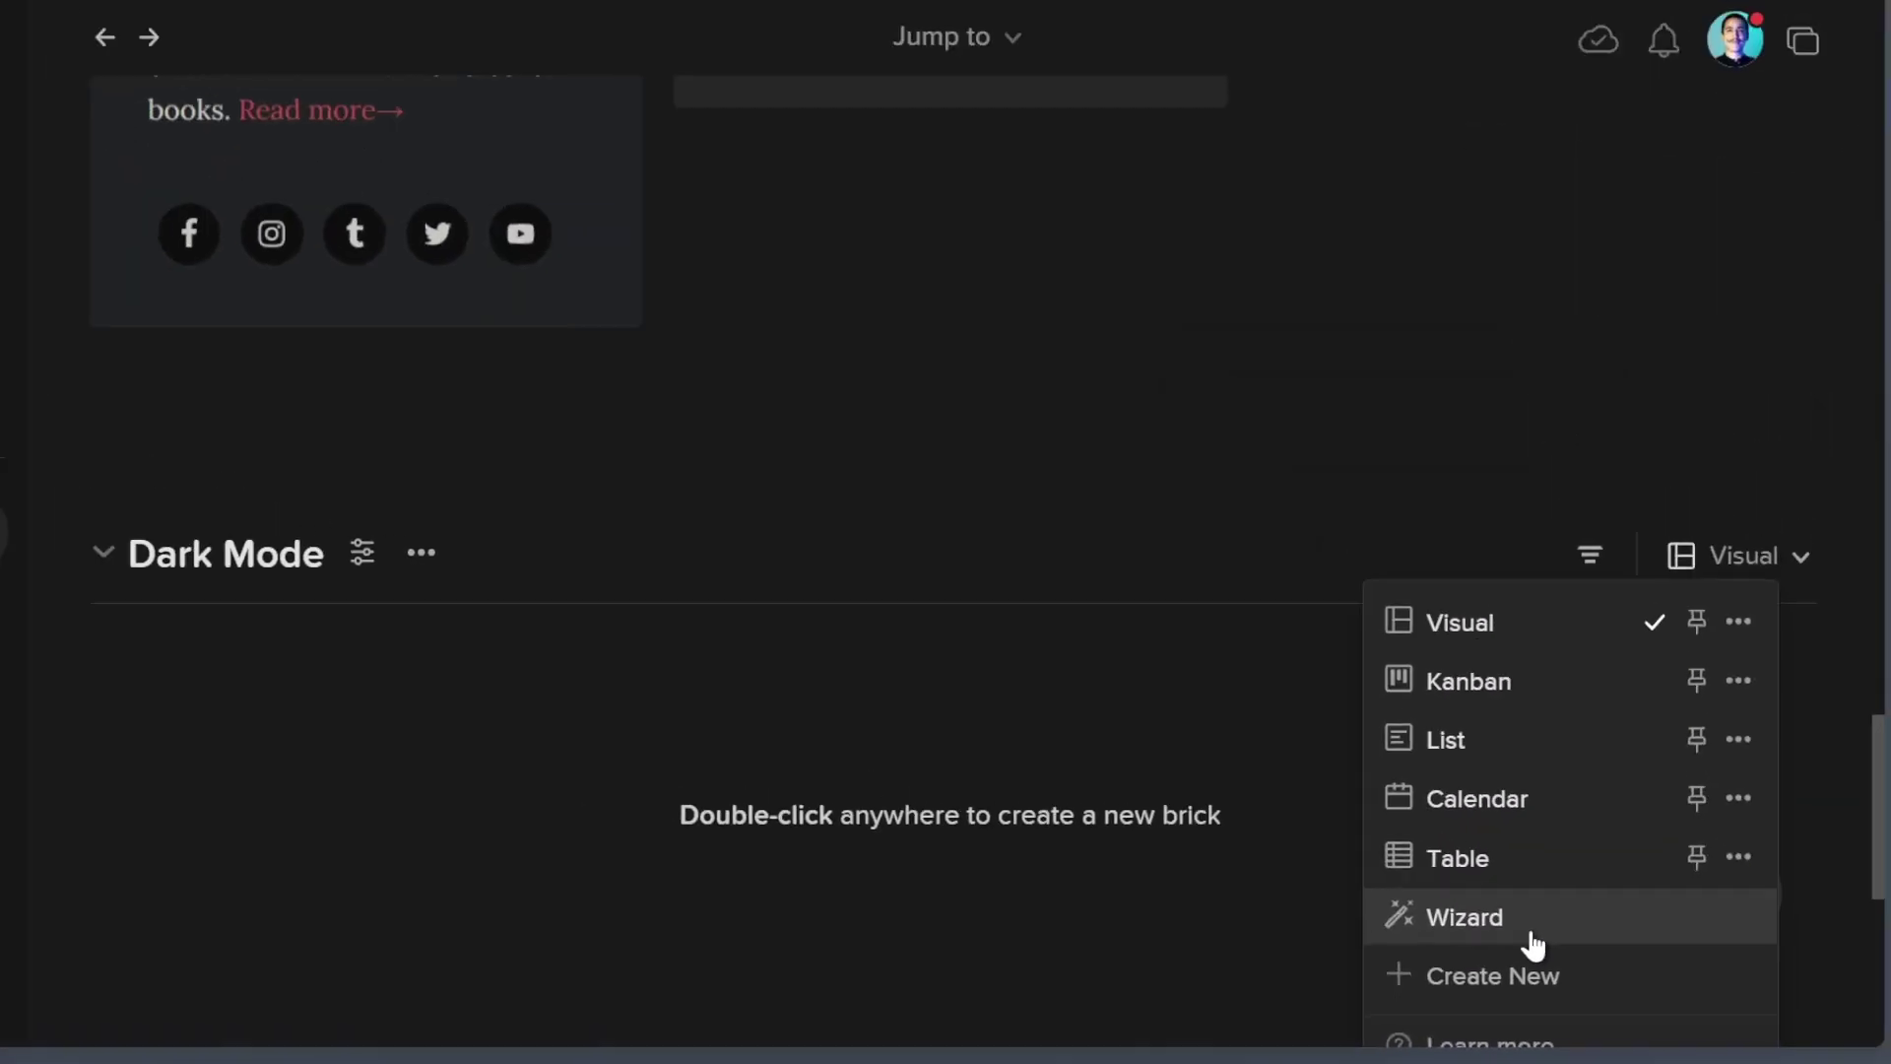
Switch the Dark Mode section to the Wizard view, filtered by the 'dark mode' tag
{"action": "left_click", "coordinate": [1537, 943]}
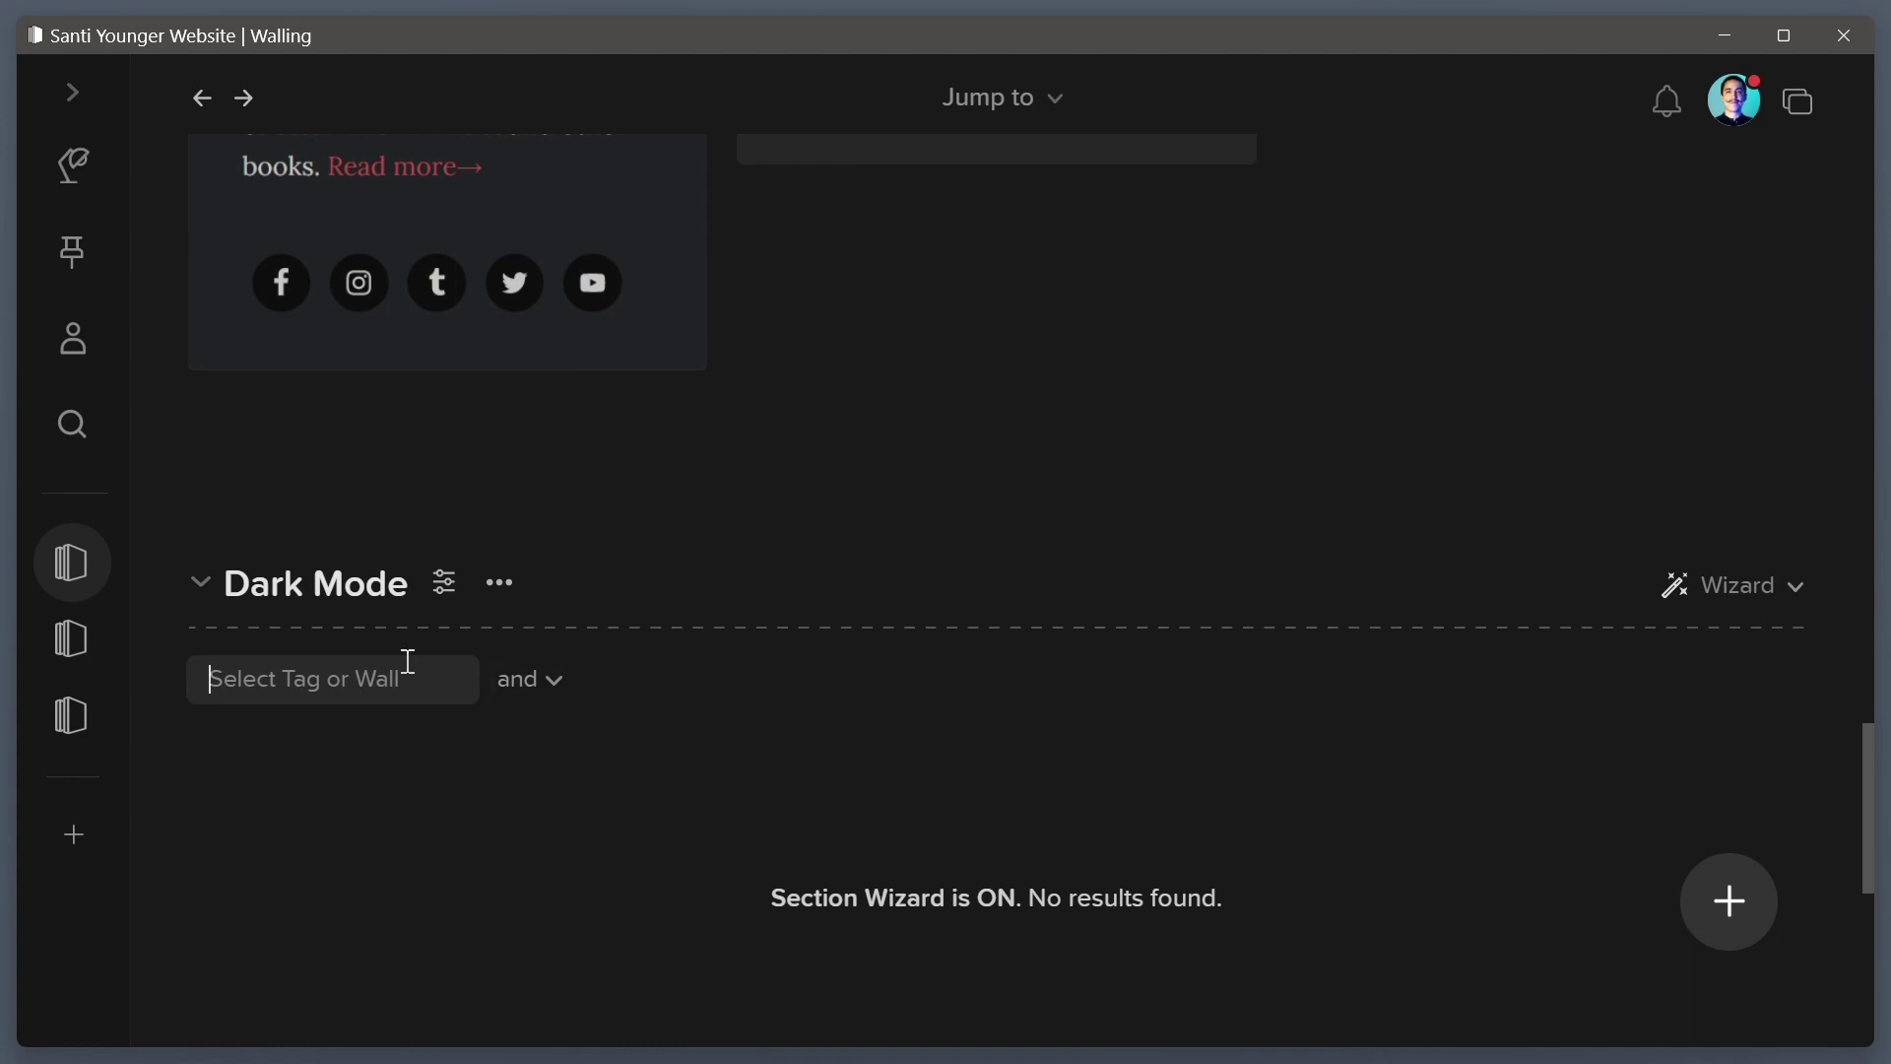
{"action": "left_click", "coordinate": [408, 661]}
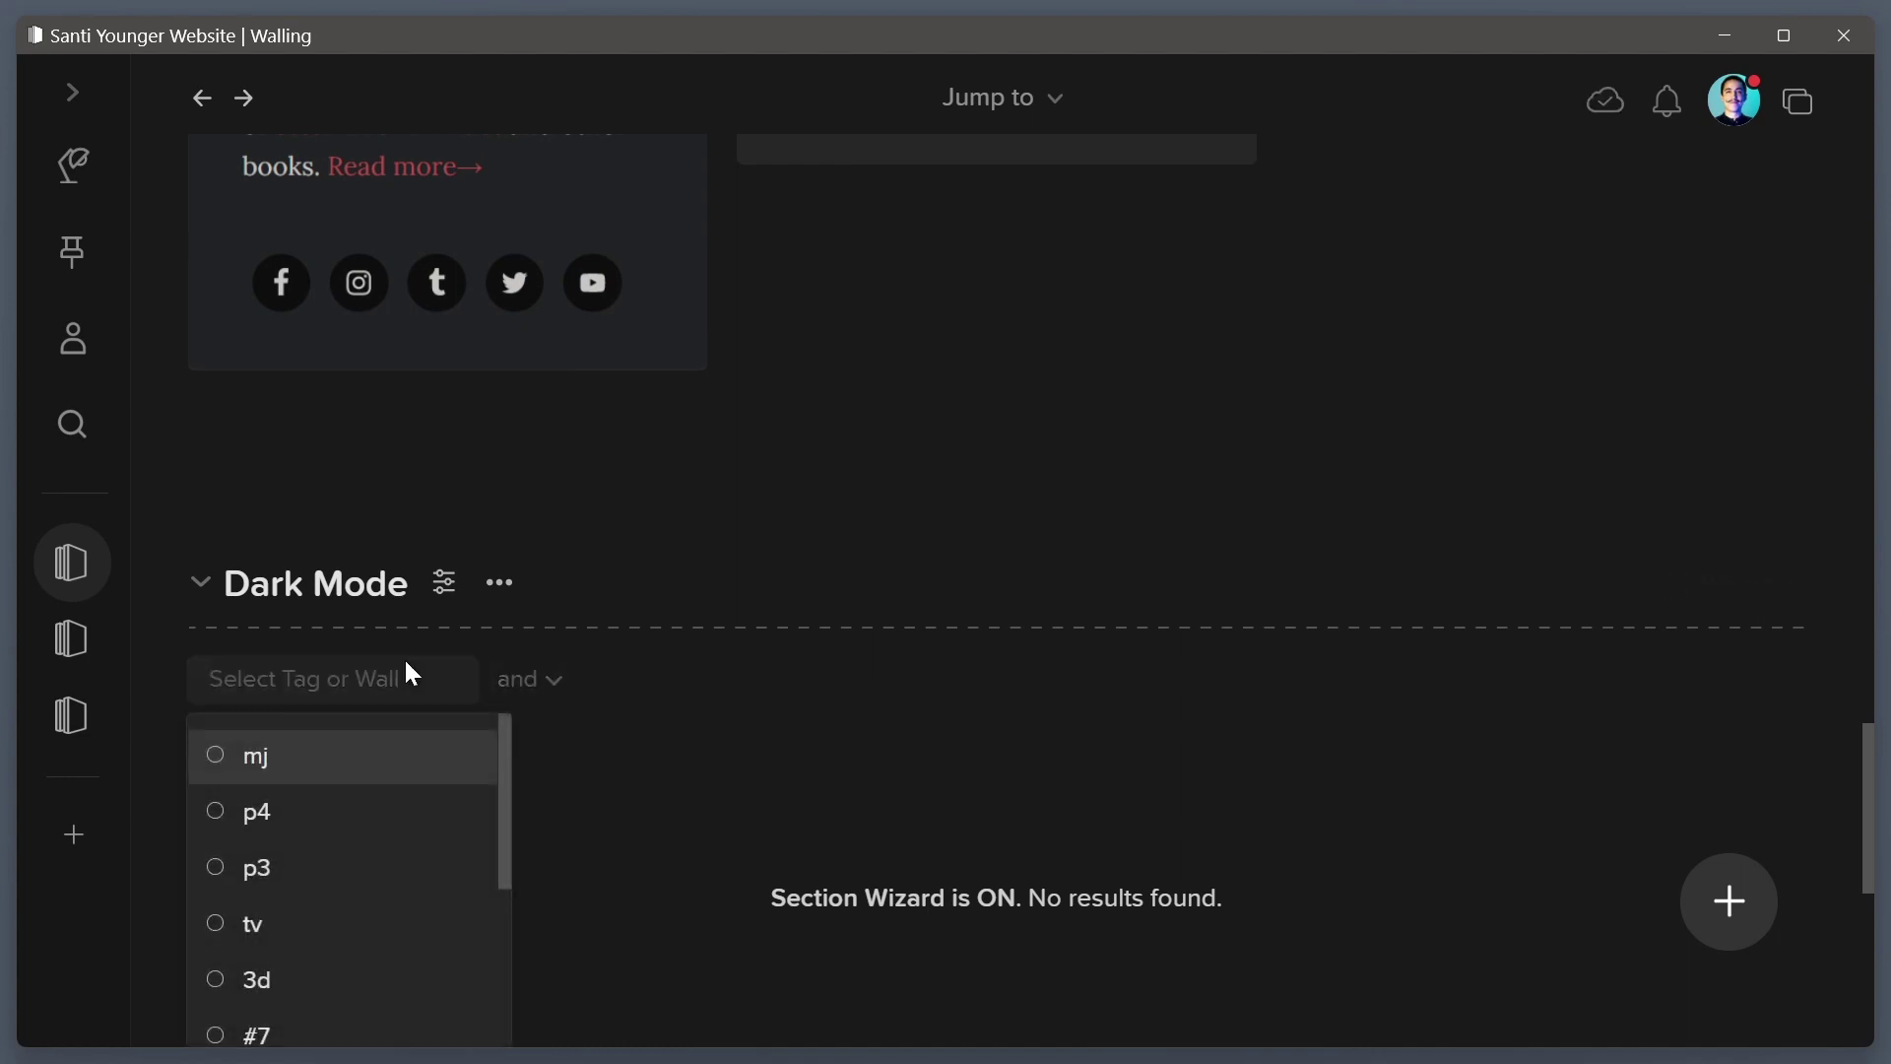
{"action": "type", "text": "dark m"}
{"action": "key", "text": "Down"}
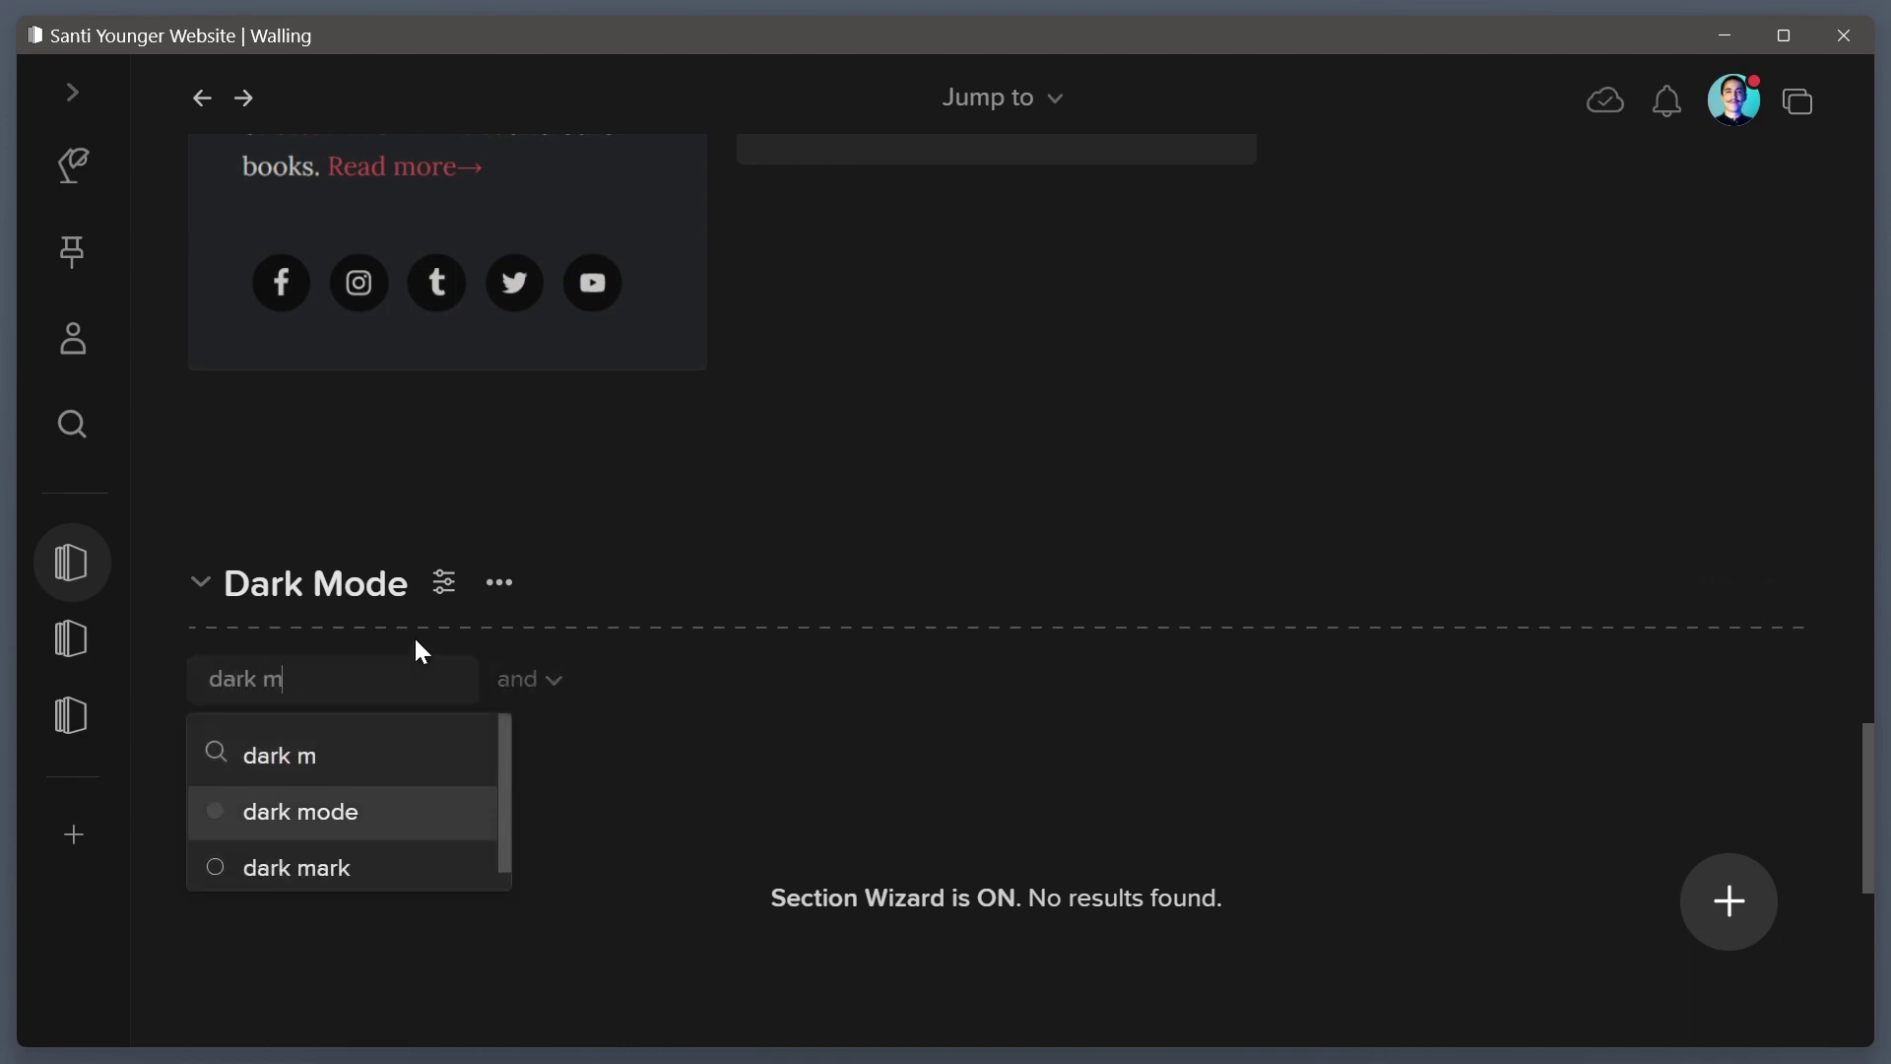
{"action": "key", "text": "Return"}
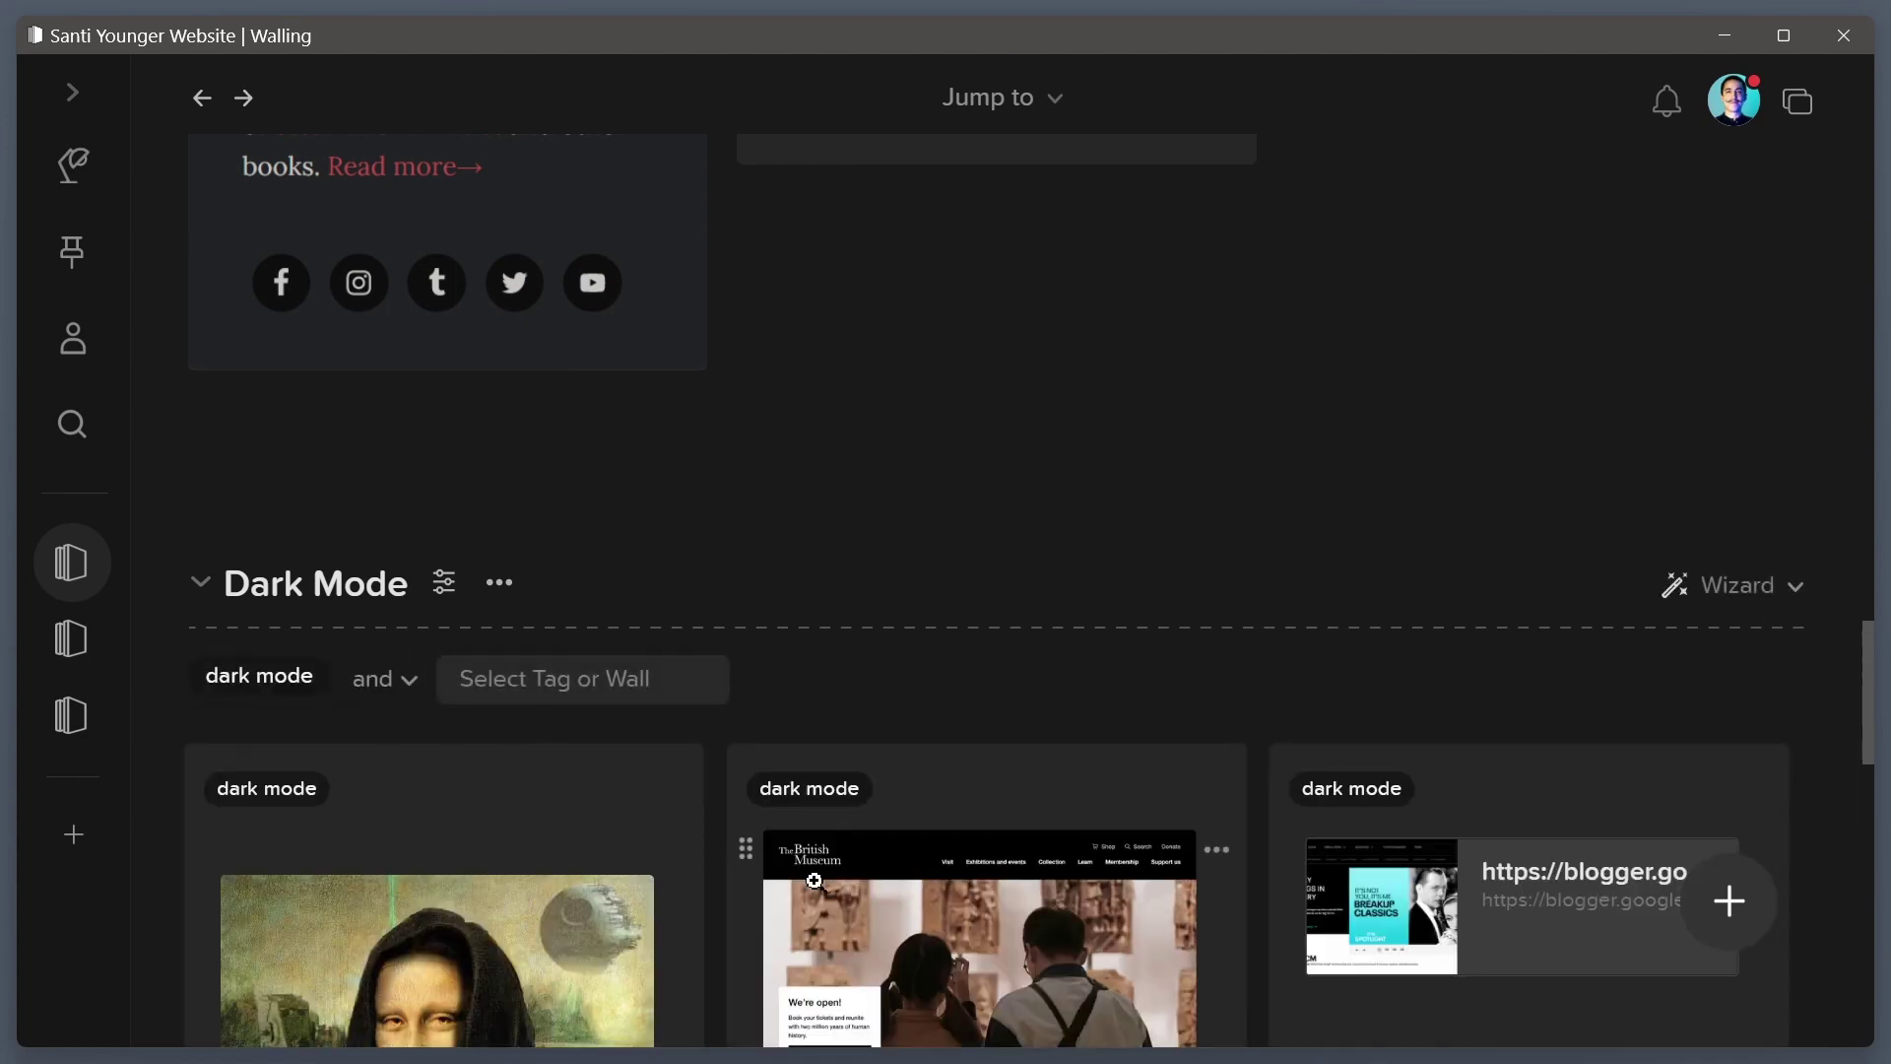
{"action": "scroll", "coordinate": [845, 796], "scroll_direction": "down", "scroll_amount": 5}
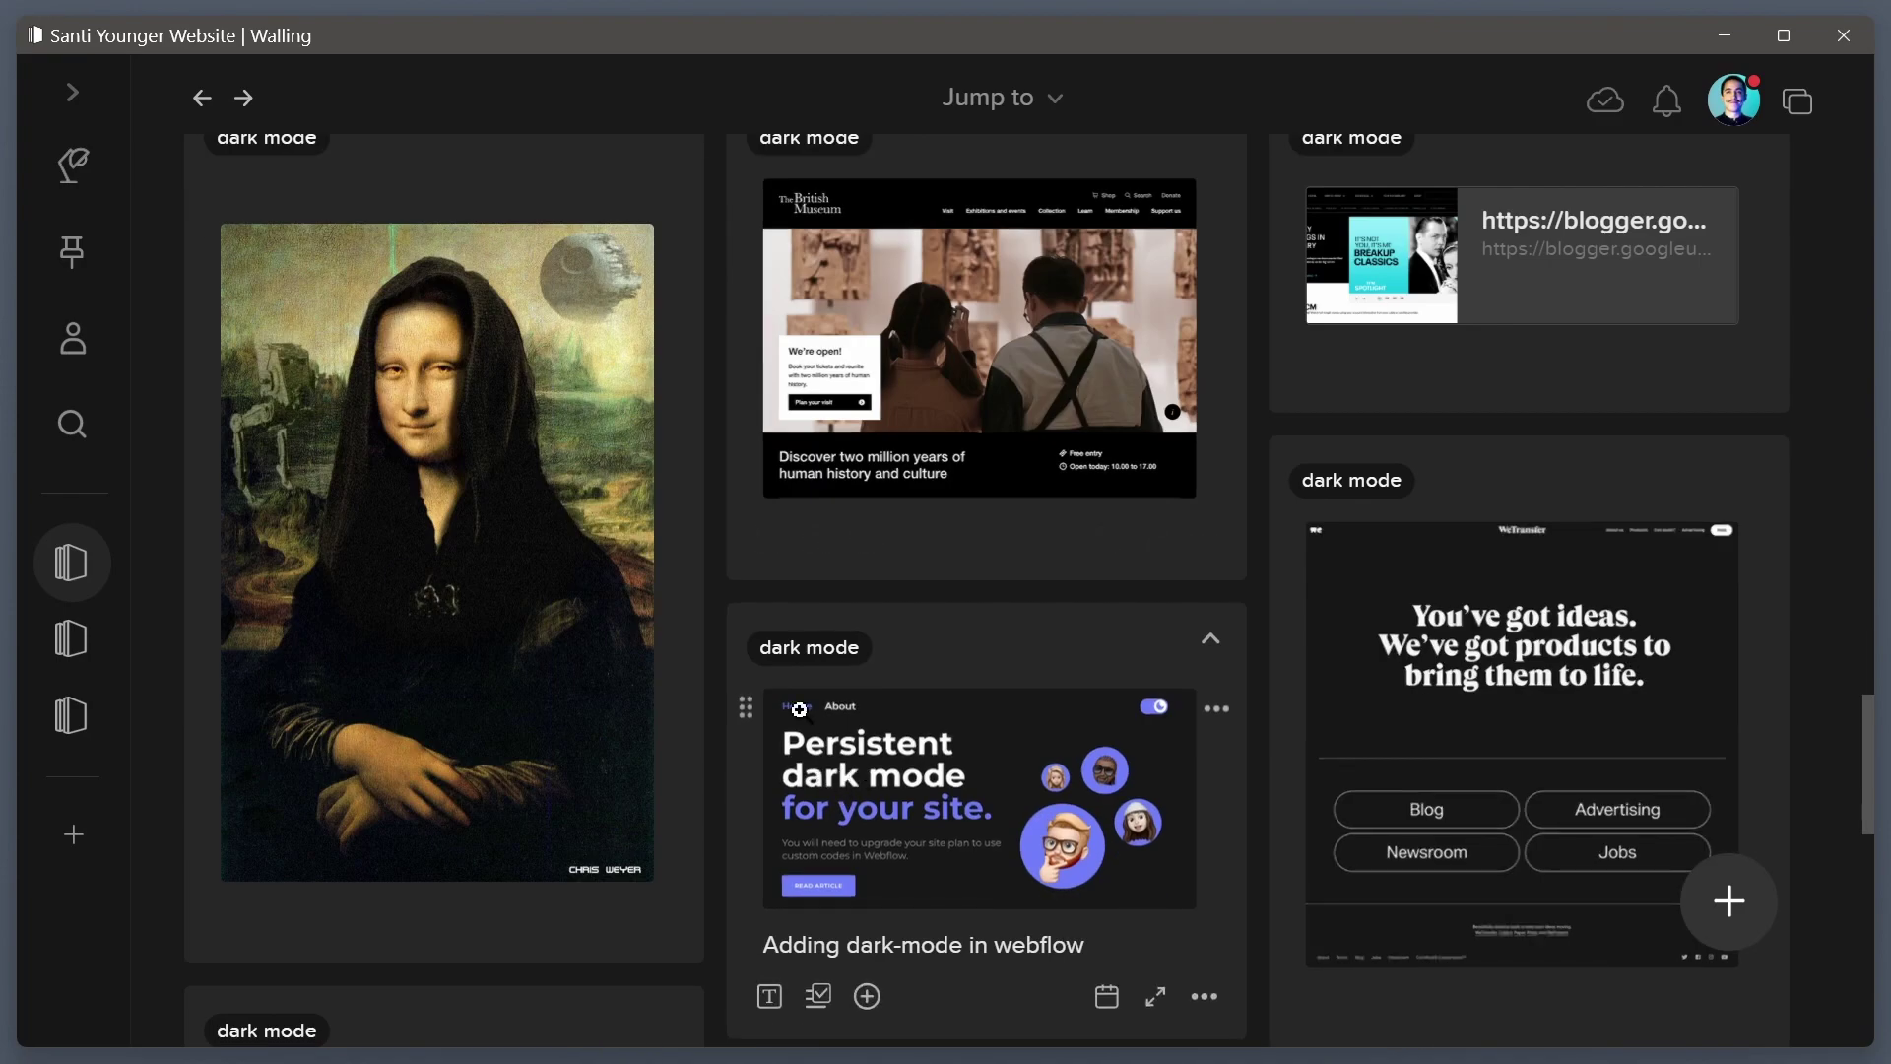
{"action": "scroll", "coordinate": [891, 647], "scroll_direction": "down", "scroll_amount": 4}
{"action": "scroll", "coordinate": [461, 483], "scroll_direction": "up", "scroll_amount": 6}
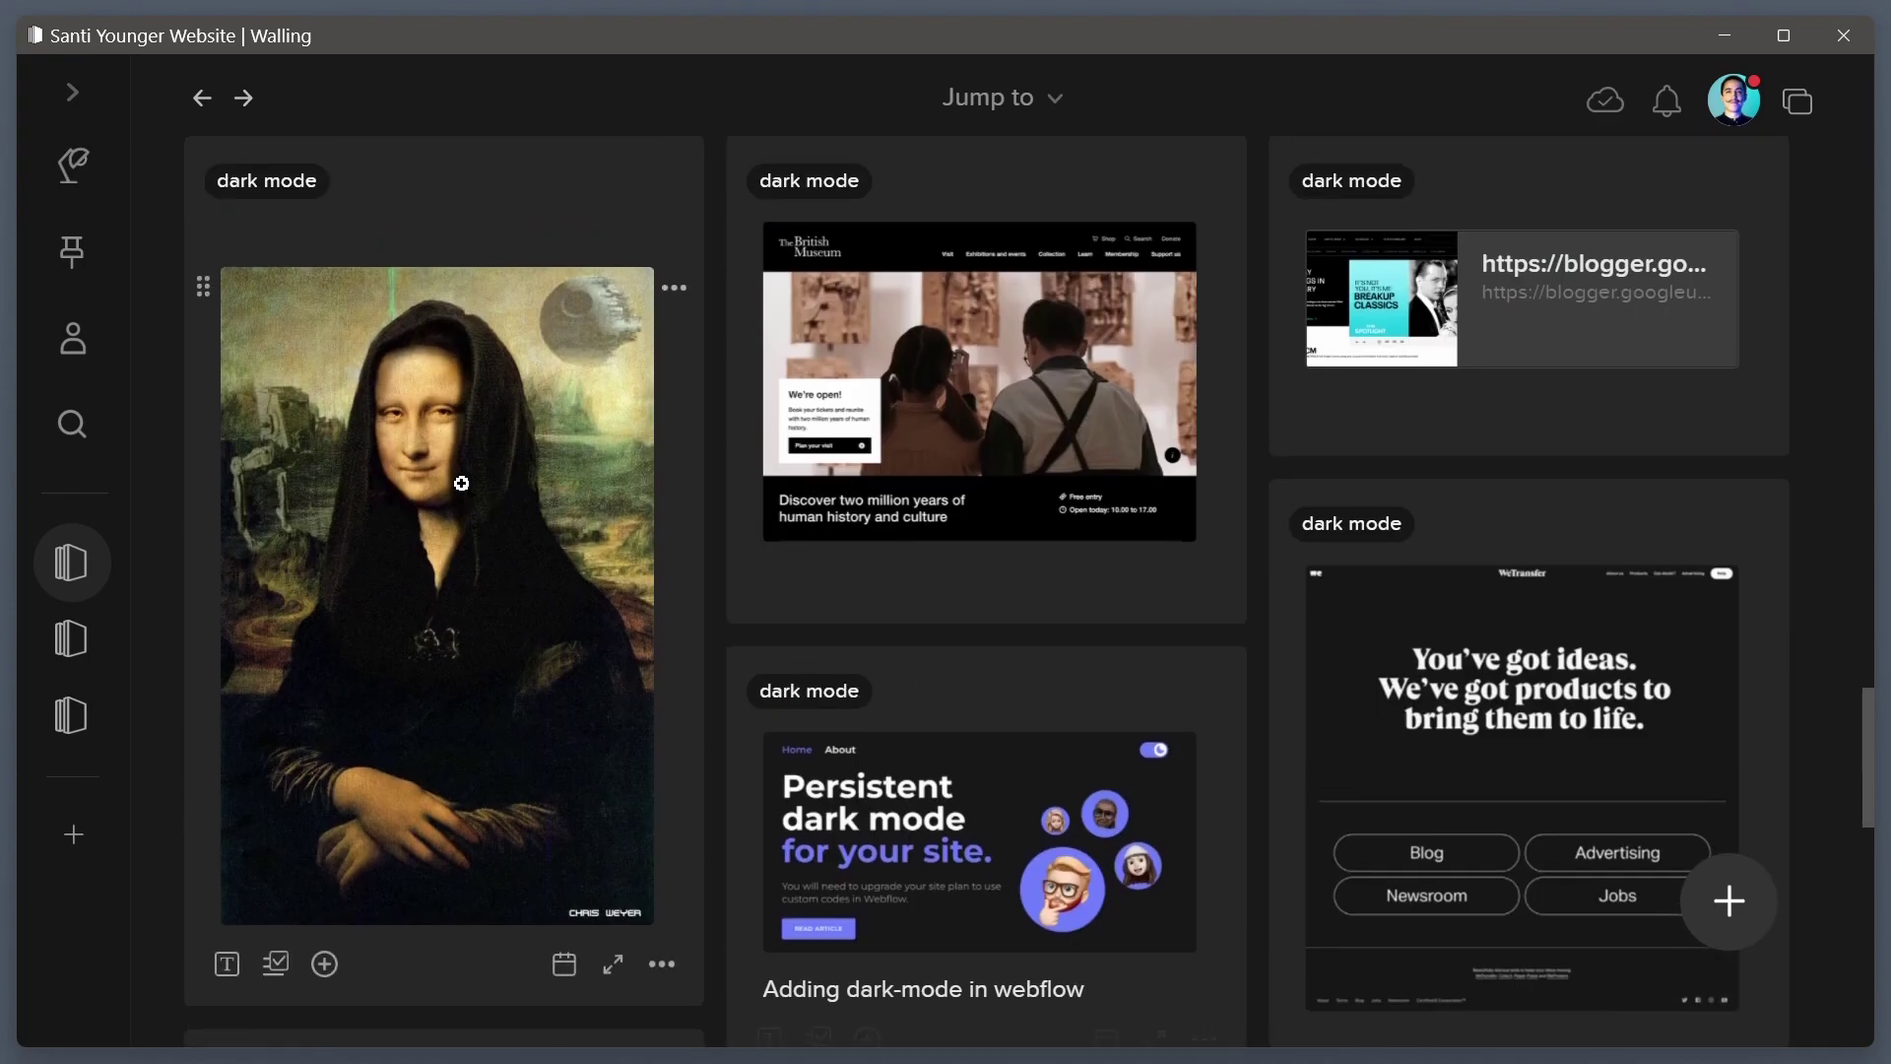
{"action": "scroll", "coordinate": [461, 482], "scroll_direction": "up", "scroll_amount": 1}
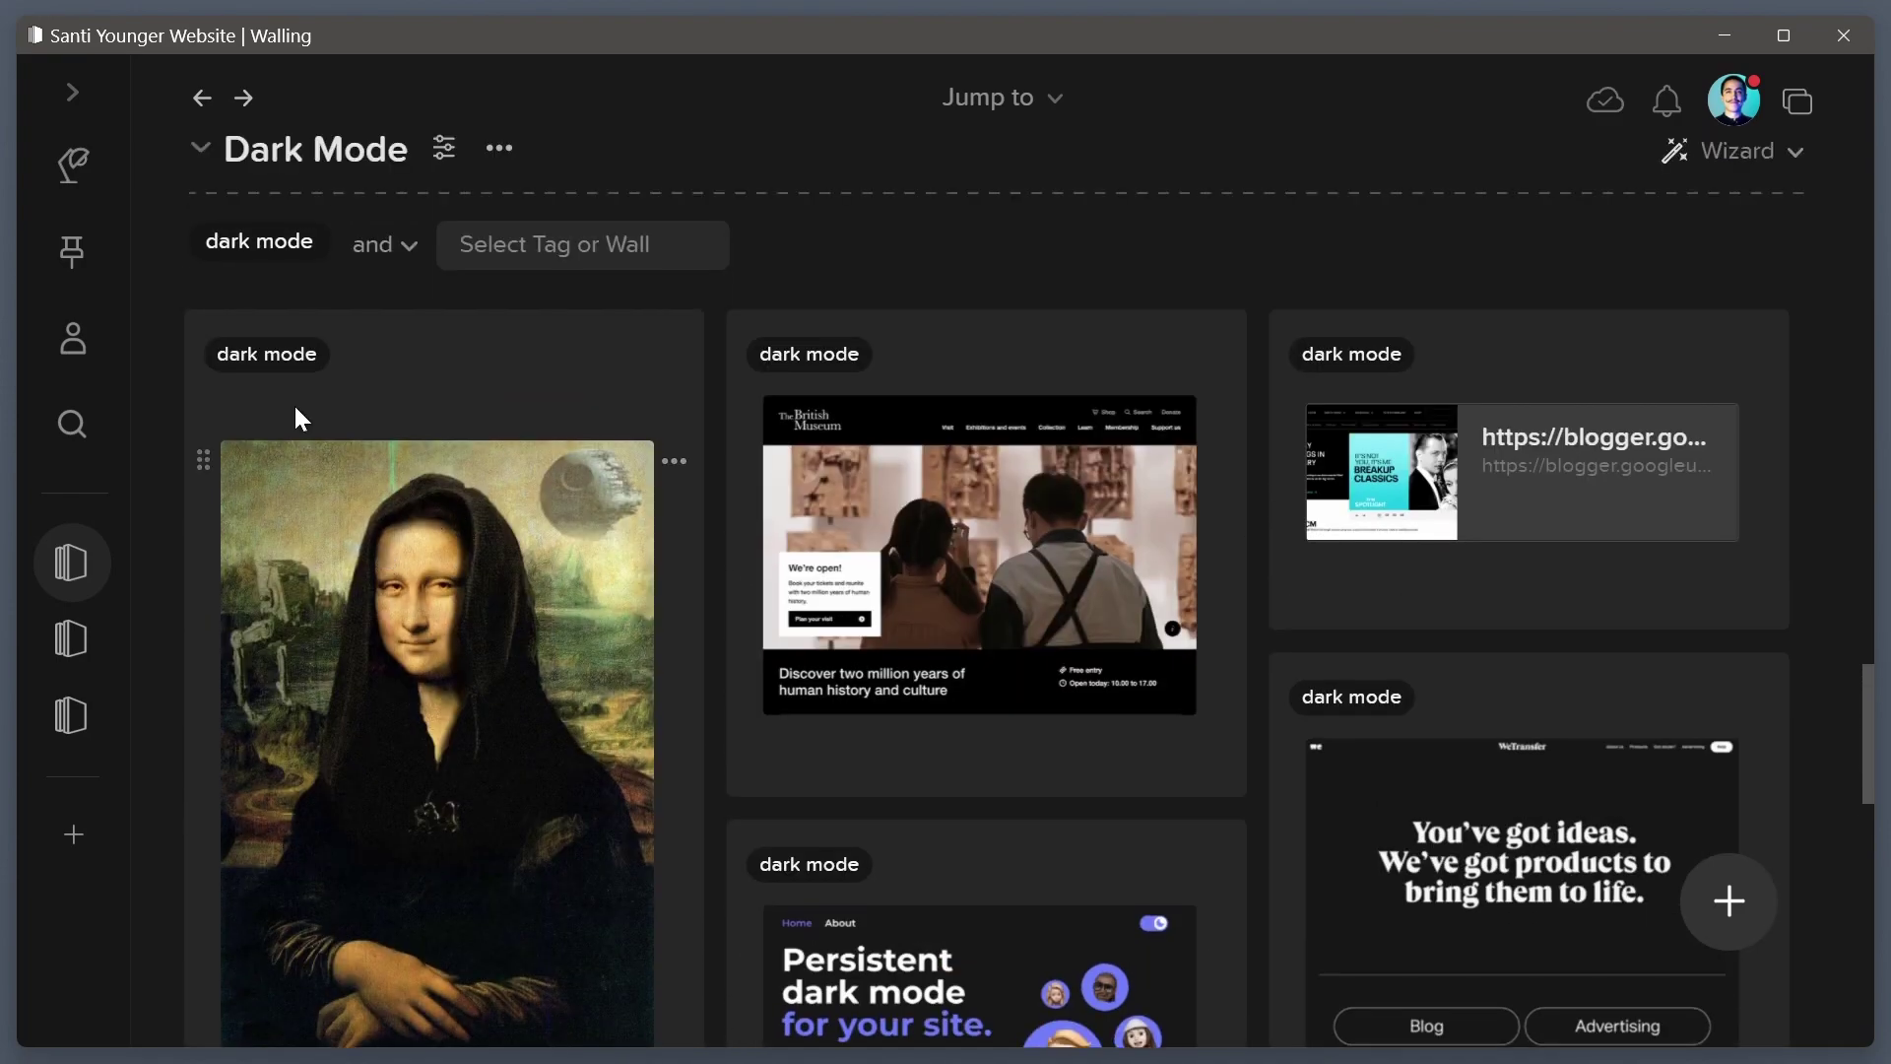
{"action": "left_click", "coordinate": [68, 176]}
{"action": "scroll", "coordinate": [529, 390], "scroll_direction": "up", "scroll_amount": 6}
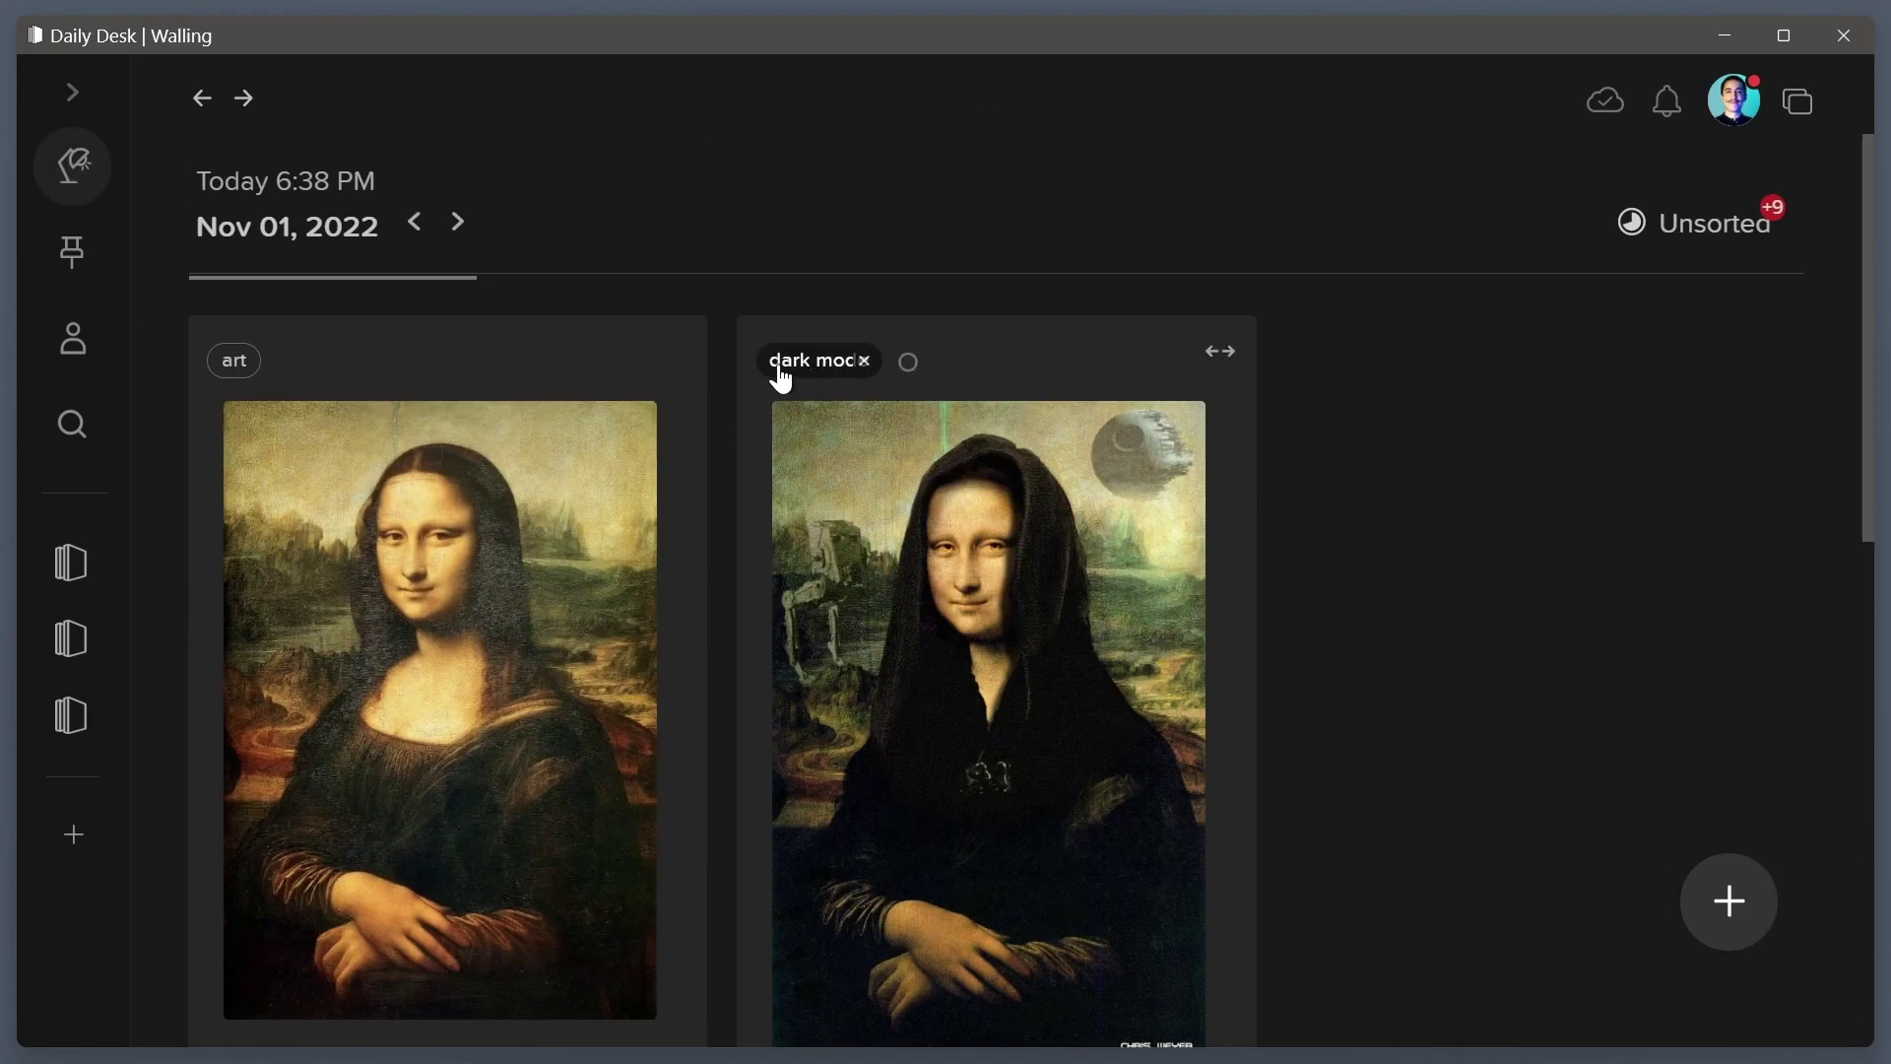
{"action": "left_click", "coordinate": [202, 97]}
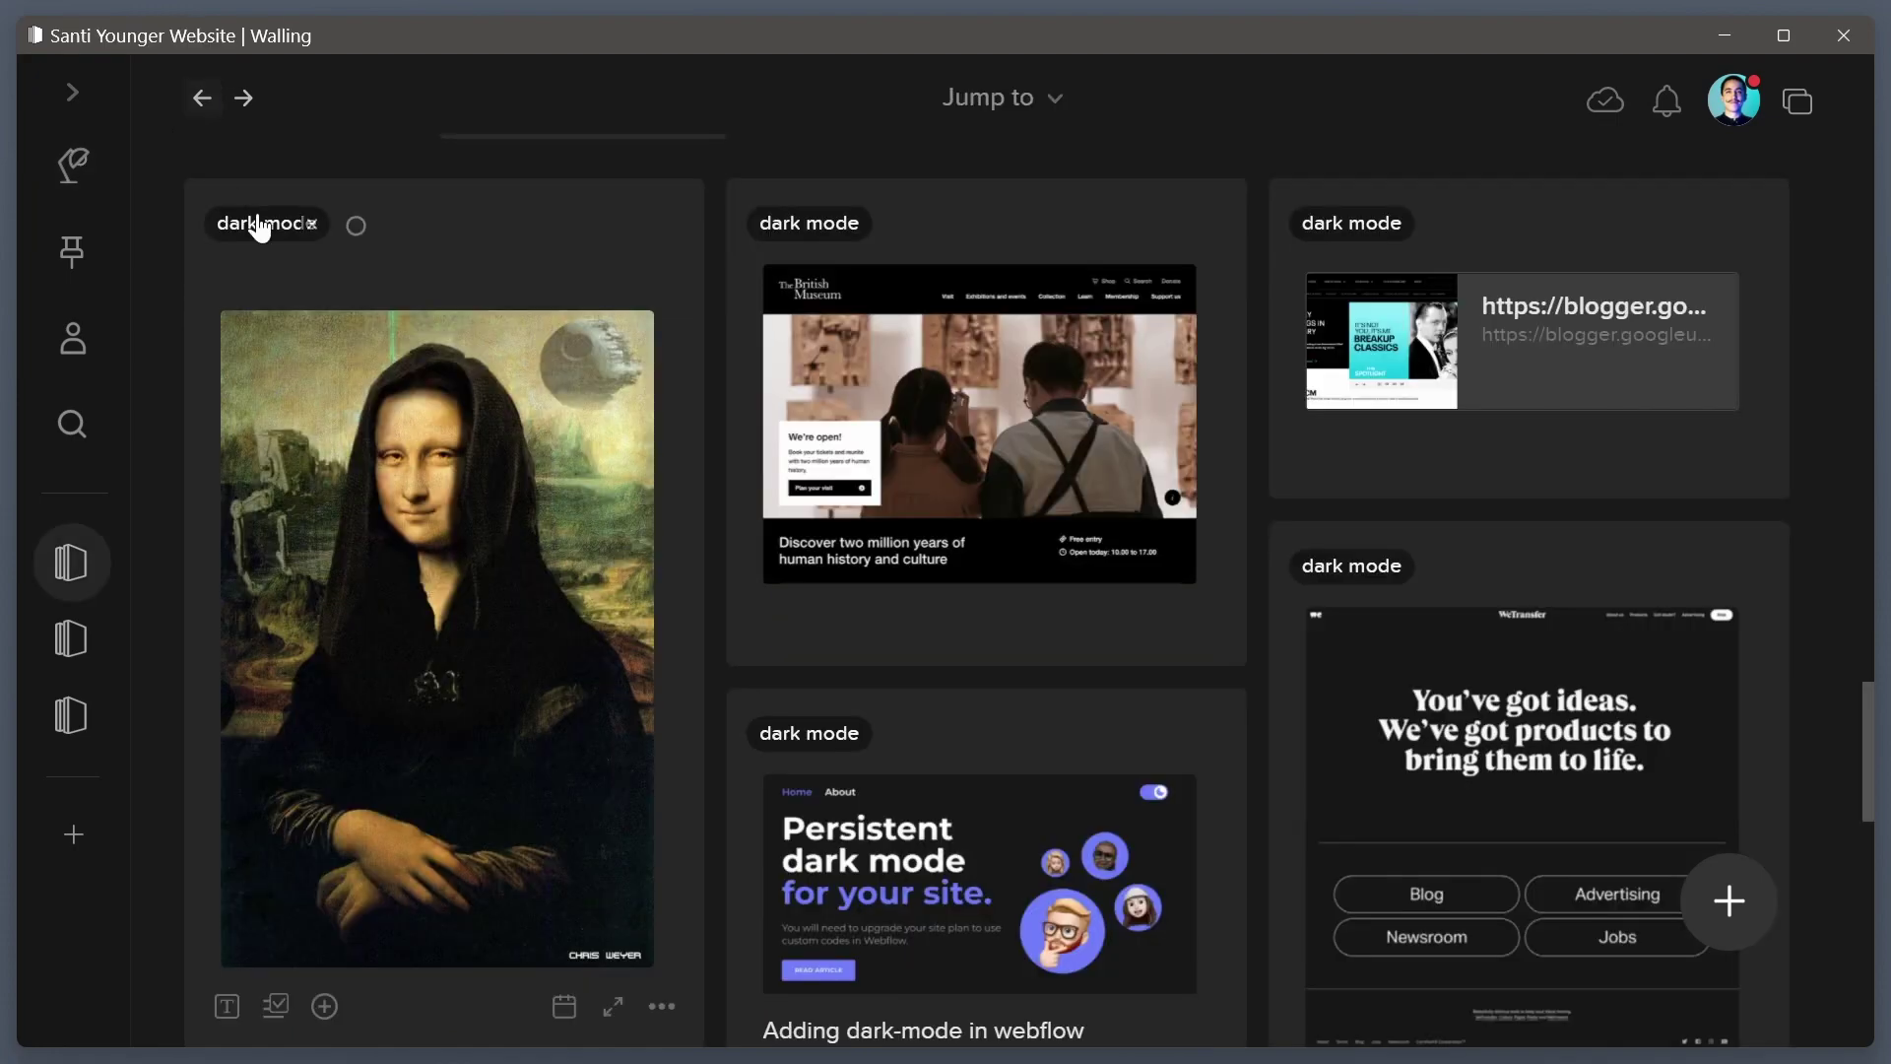
{"action": "scroll", "coordinate": [397, 475], "scroll_direction": "up", "scroll_amount": 5}
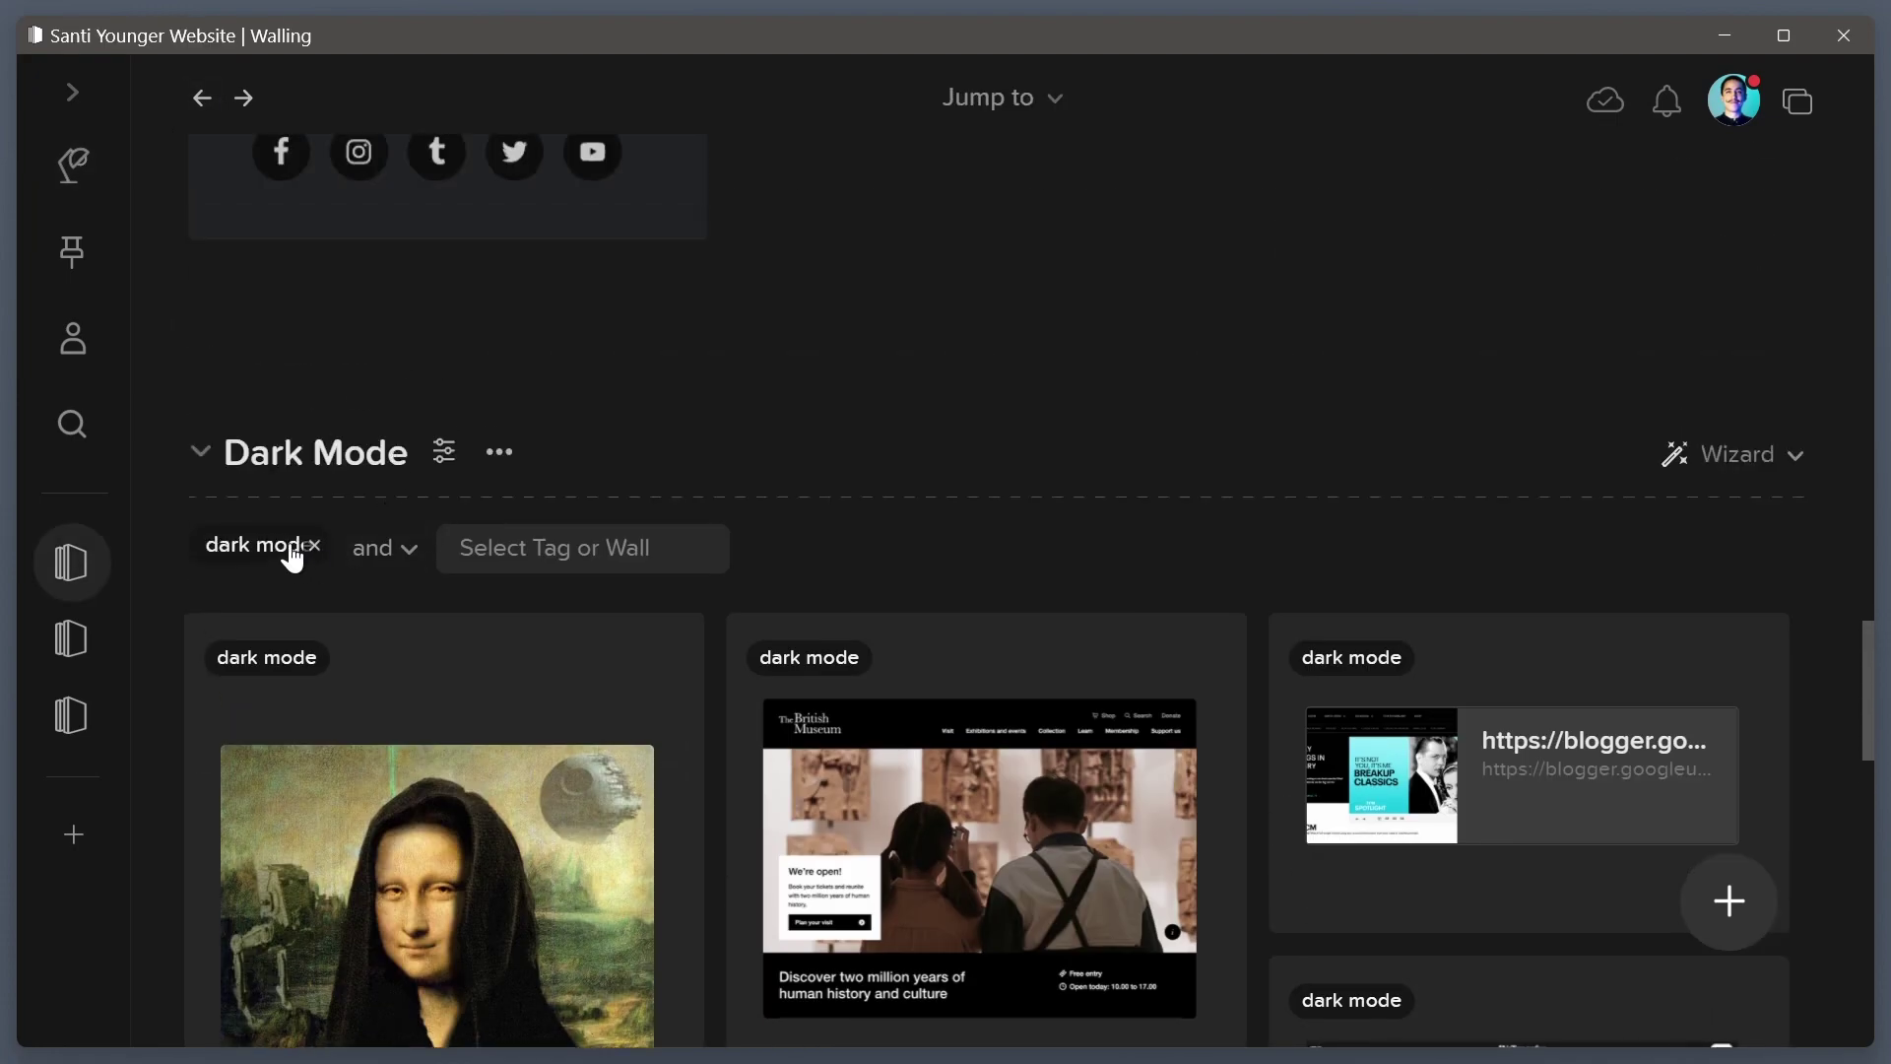
{"action": "scroll", "coordinate": [451, 640], "scroll_direction": "down", "scroll_amount": 2}
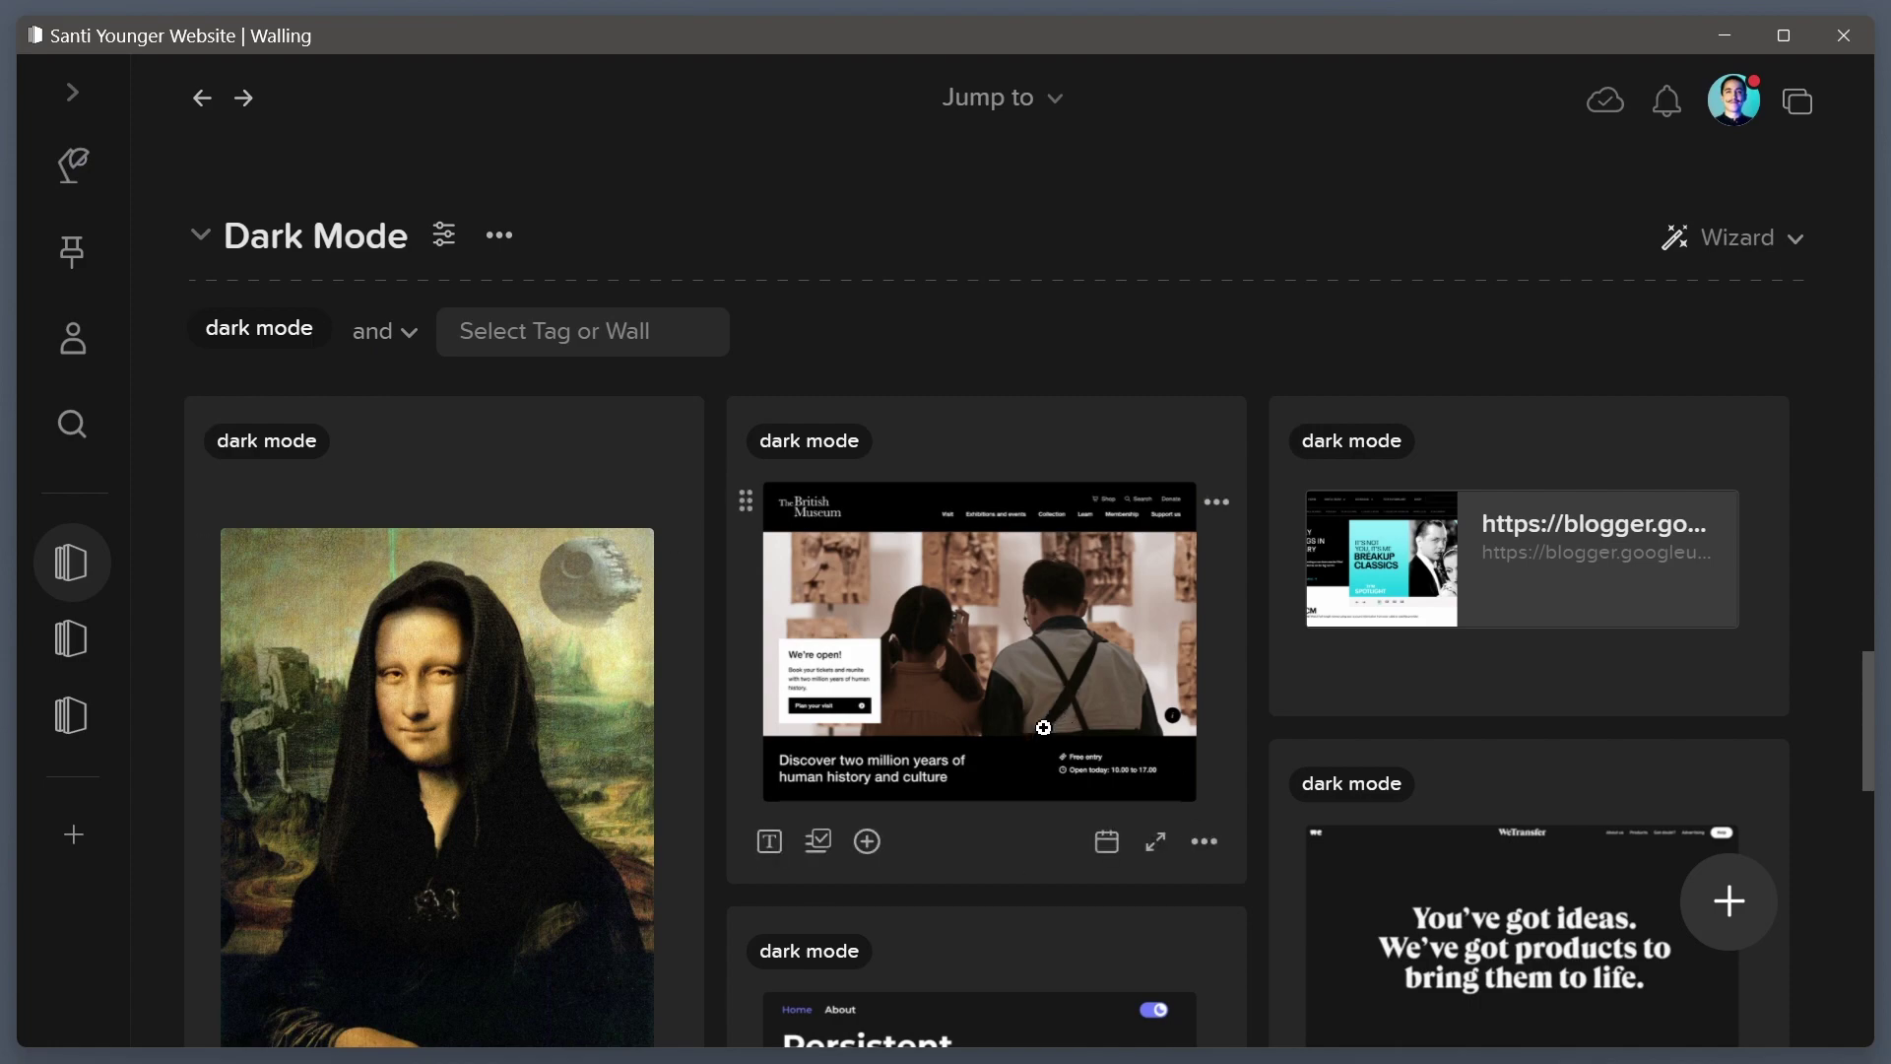
{"action": "scroll", "coordinate": [983, 738], "scroll_direction": "down", "scroll_amount": 2}
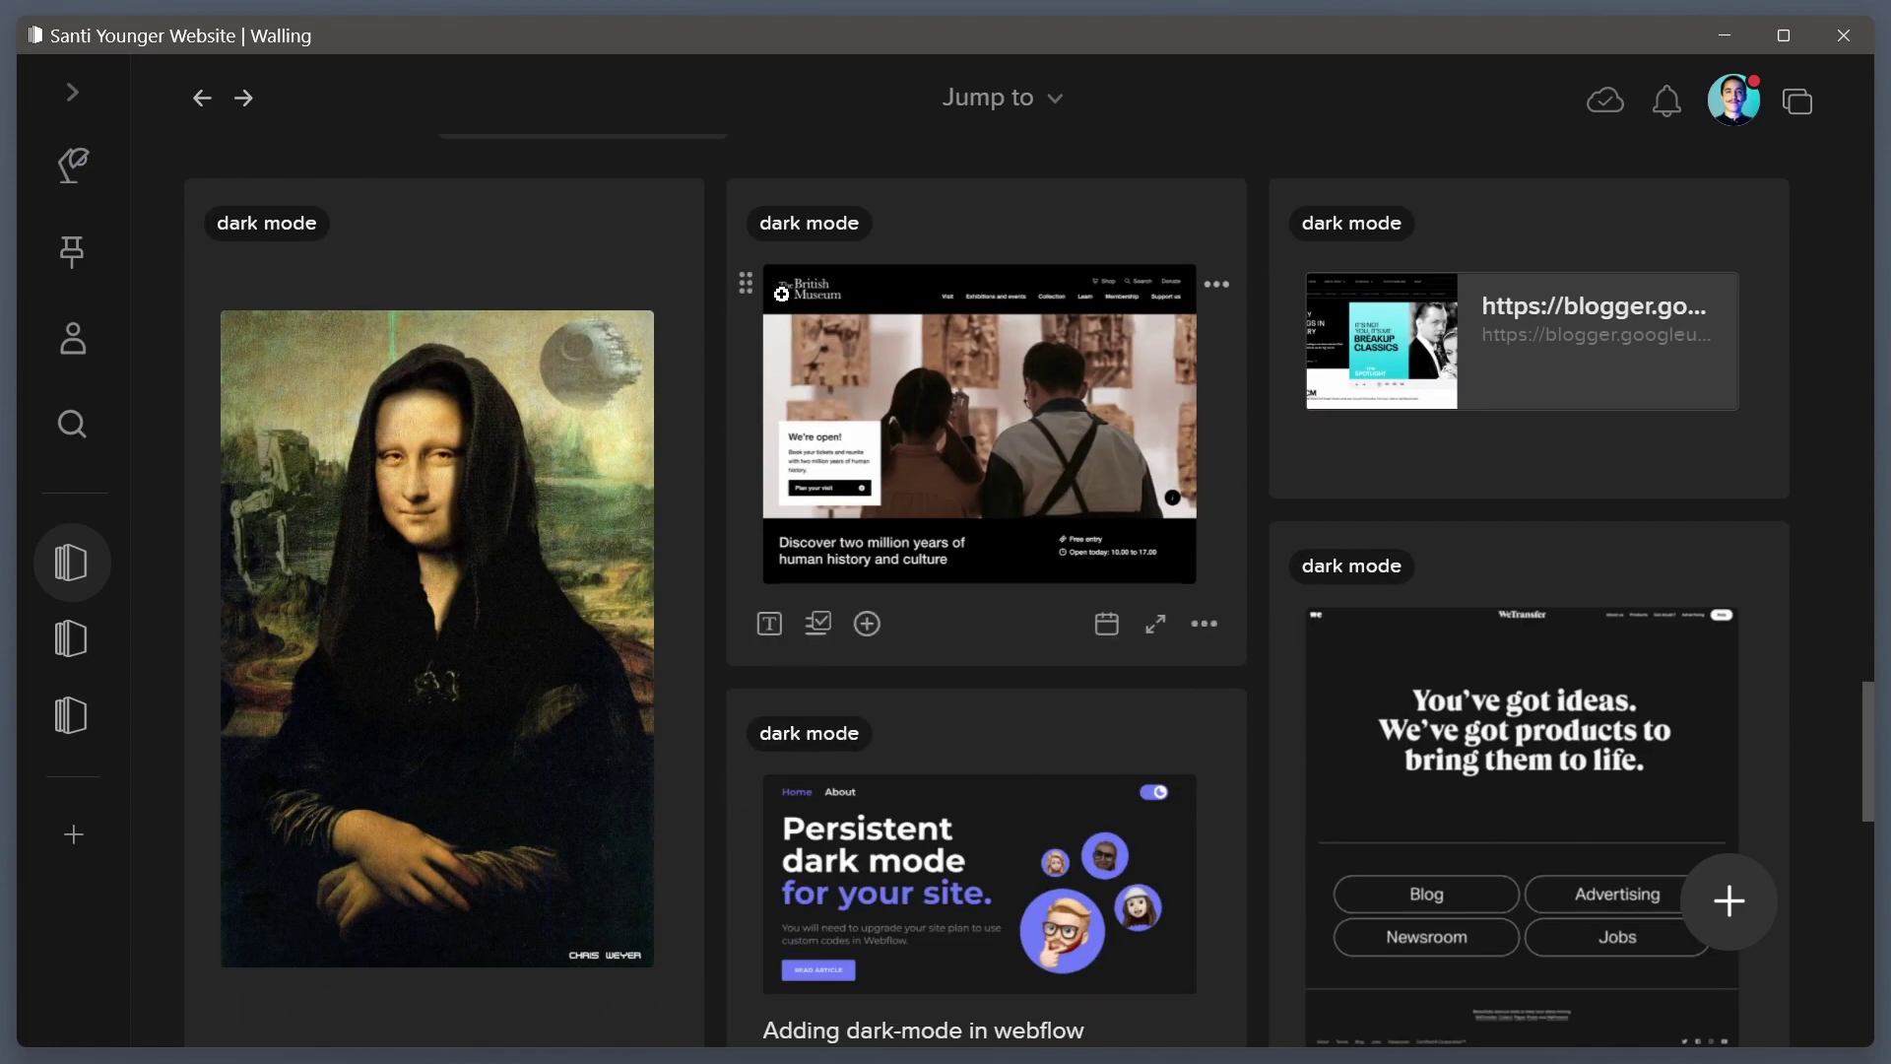
{"action": "scroll", "coordinate": [768, 352], "scroll_direction": "up", "scroll_amount": 2}
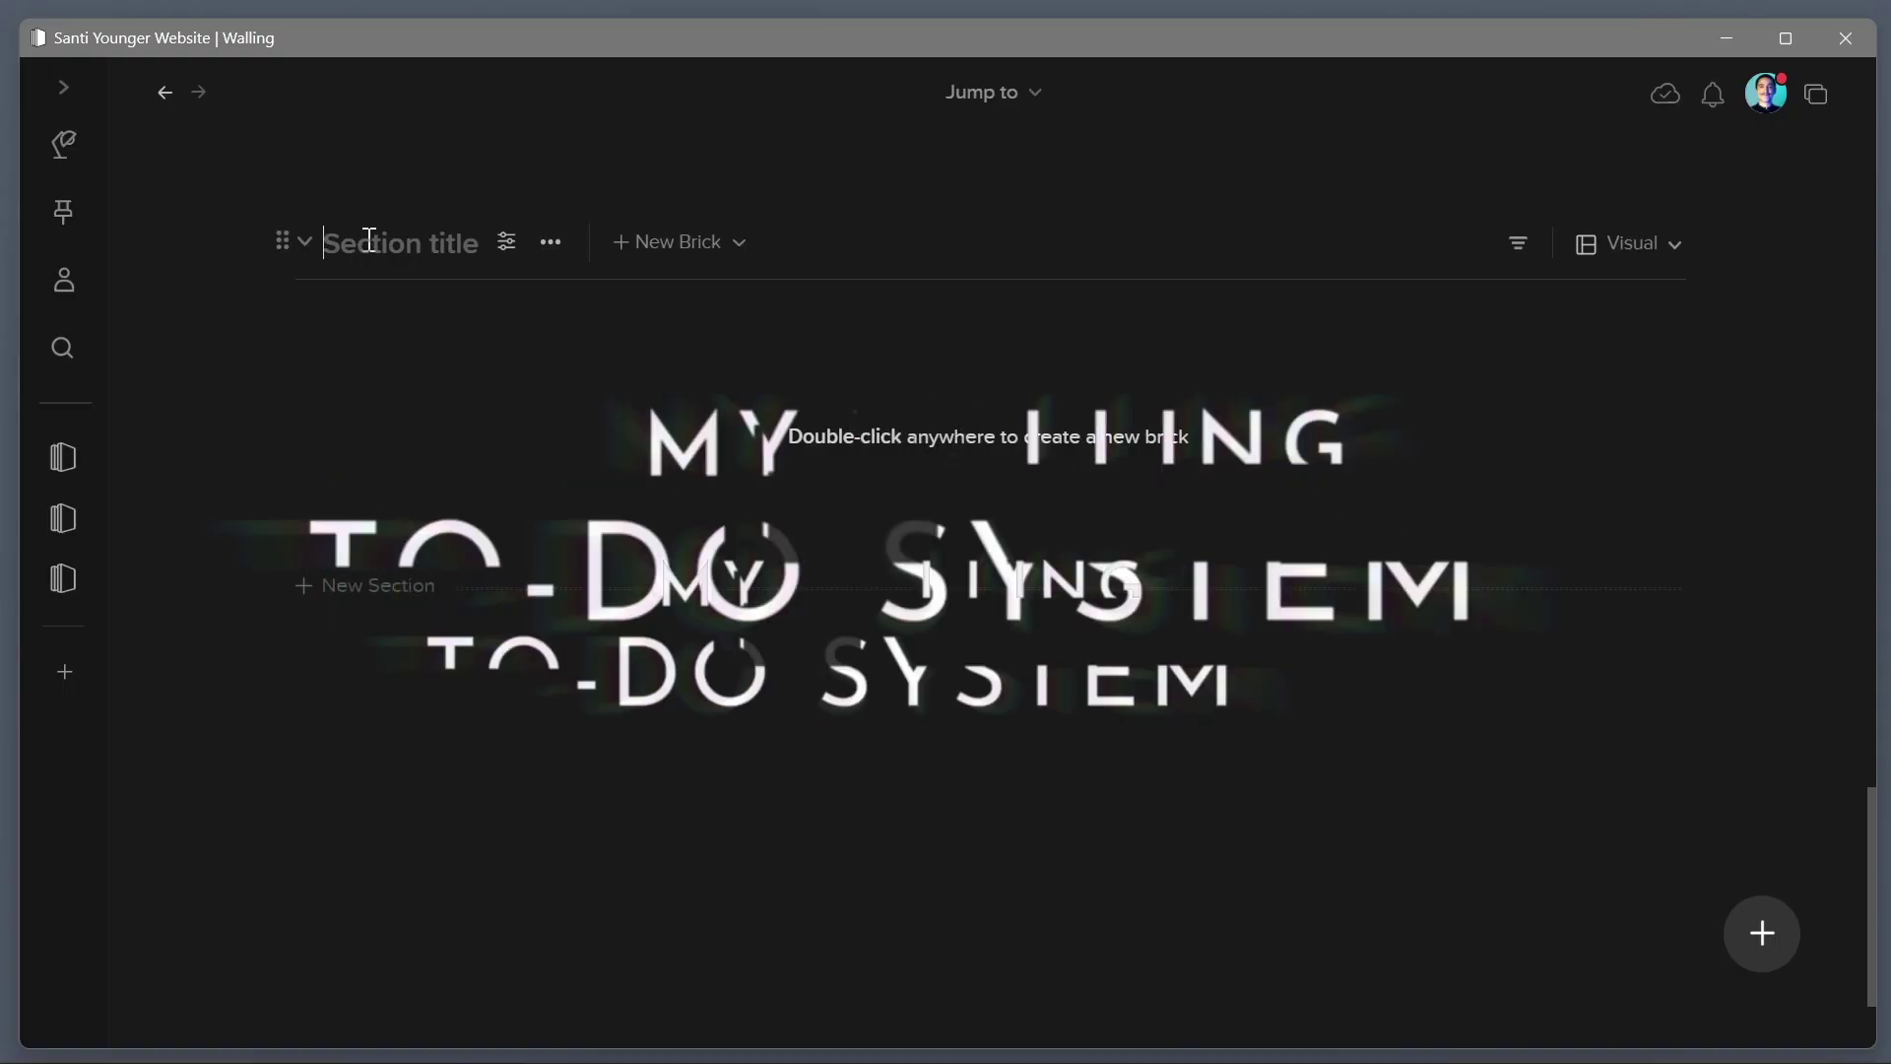
Name the section 'To do's', show it as a Kanban board, and add 'later' and 'done' columns
{"action": "type", "text": "To do's"}
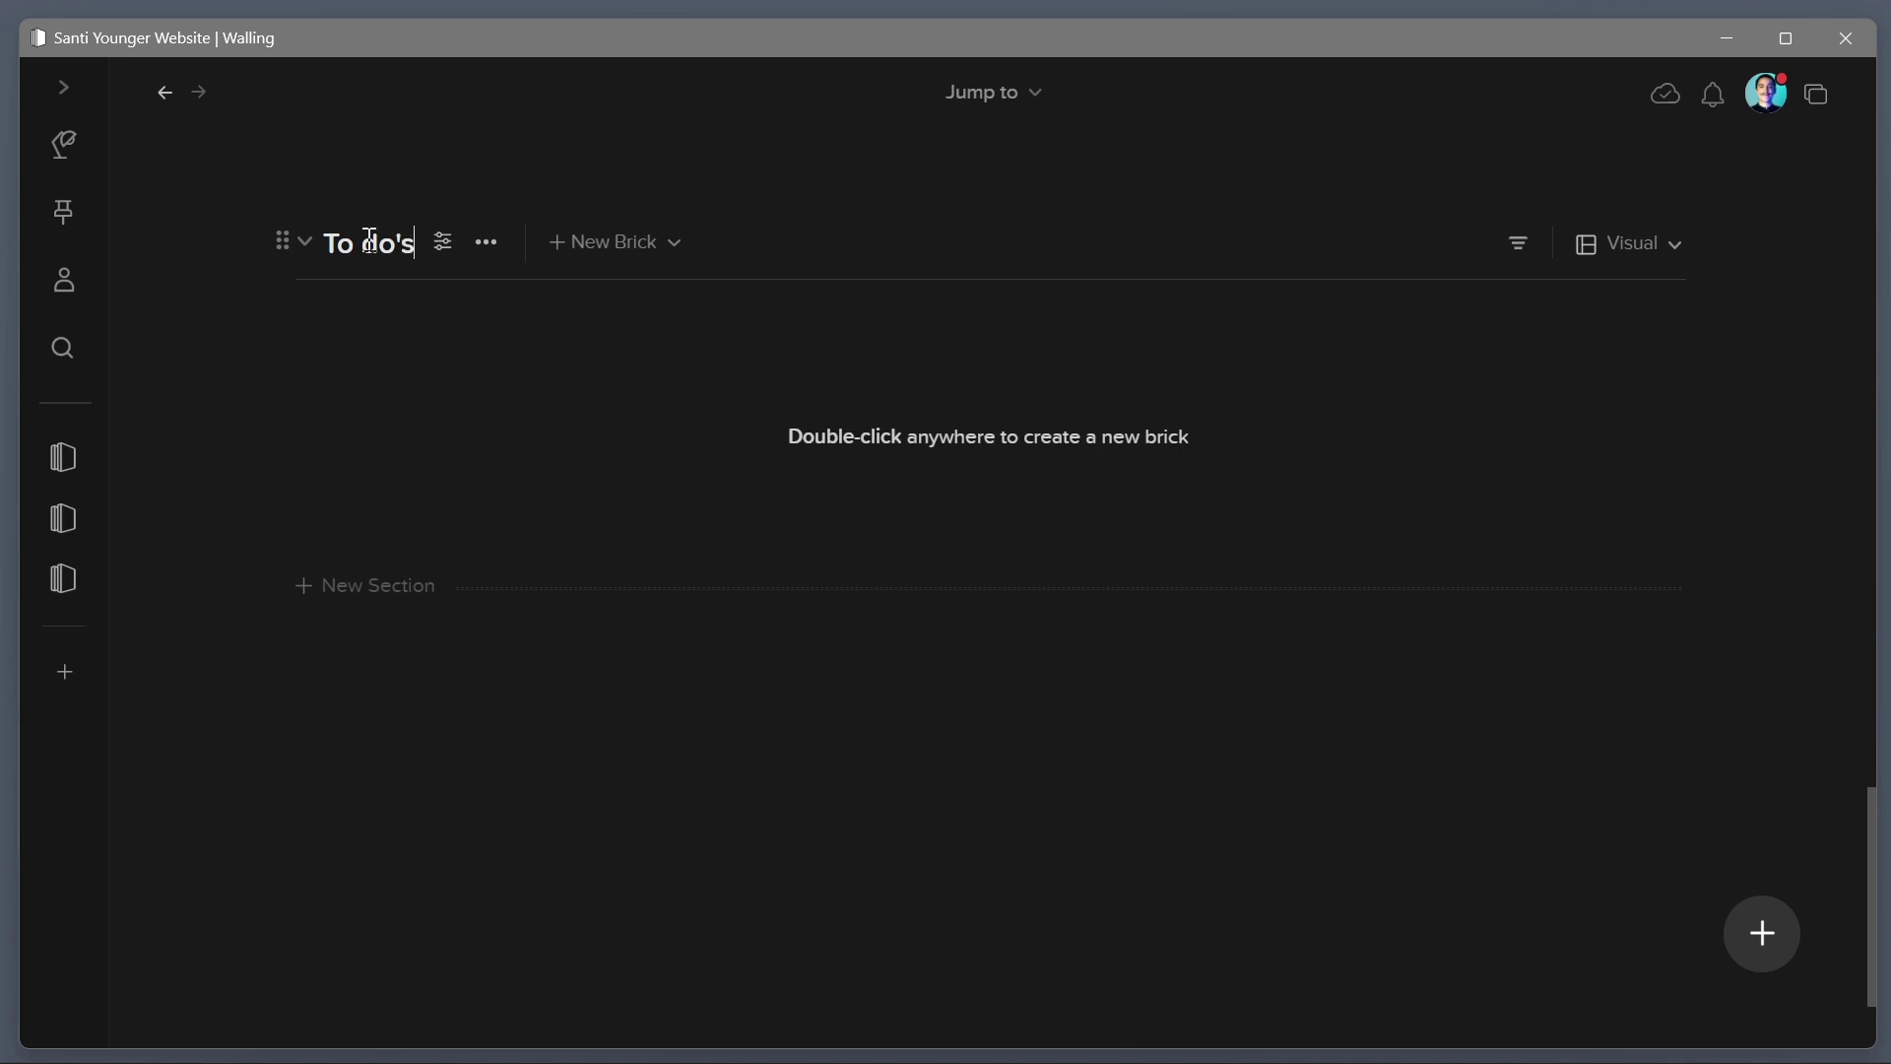
{"action": "left_click", "coordinate": [1658, 259]}
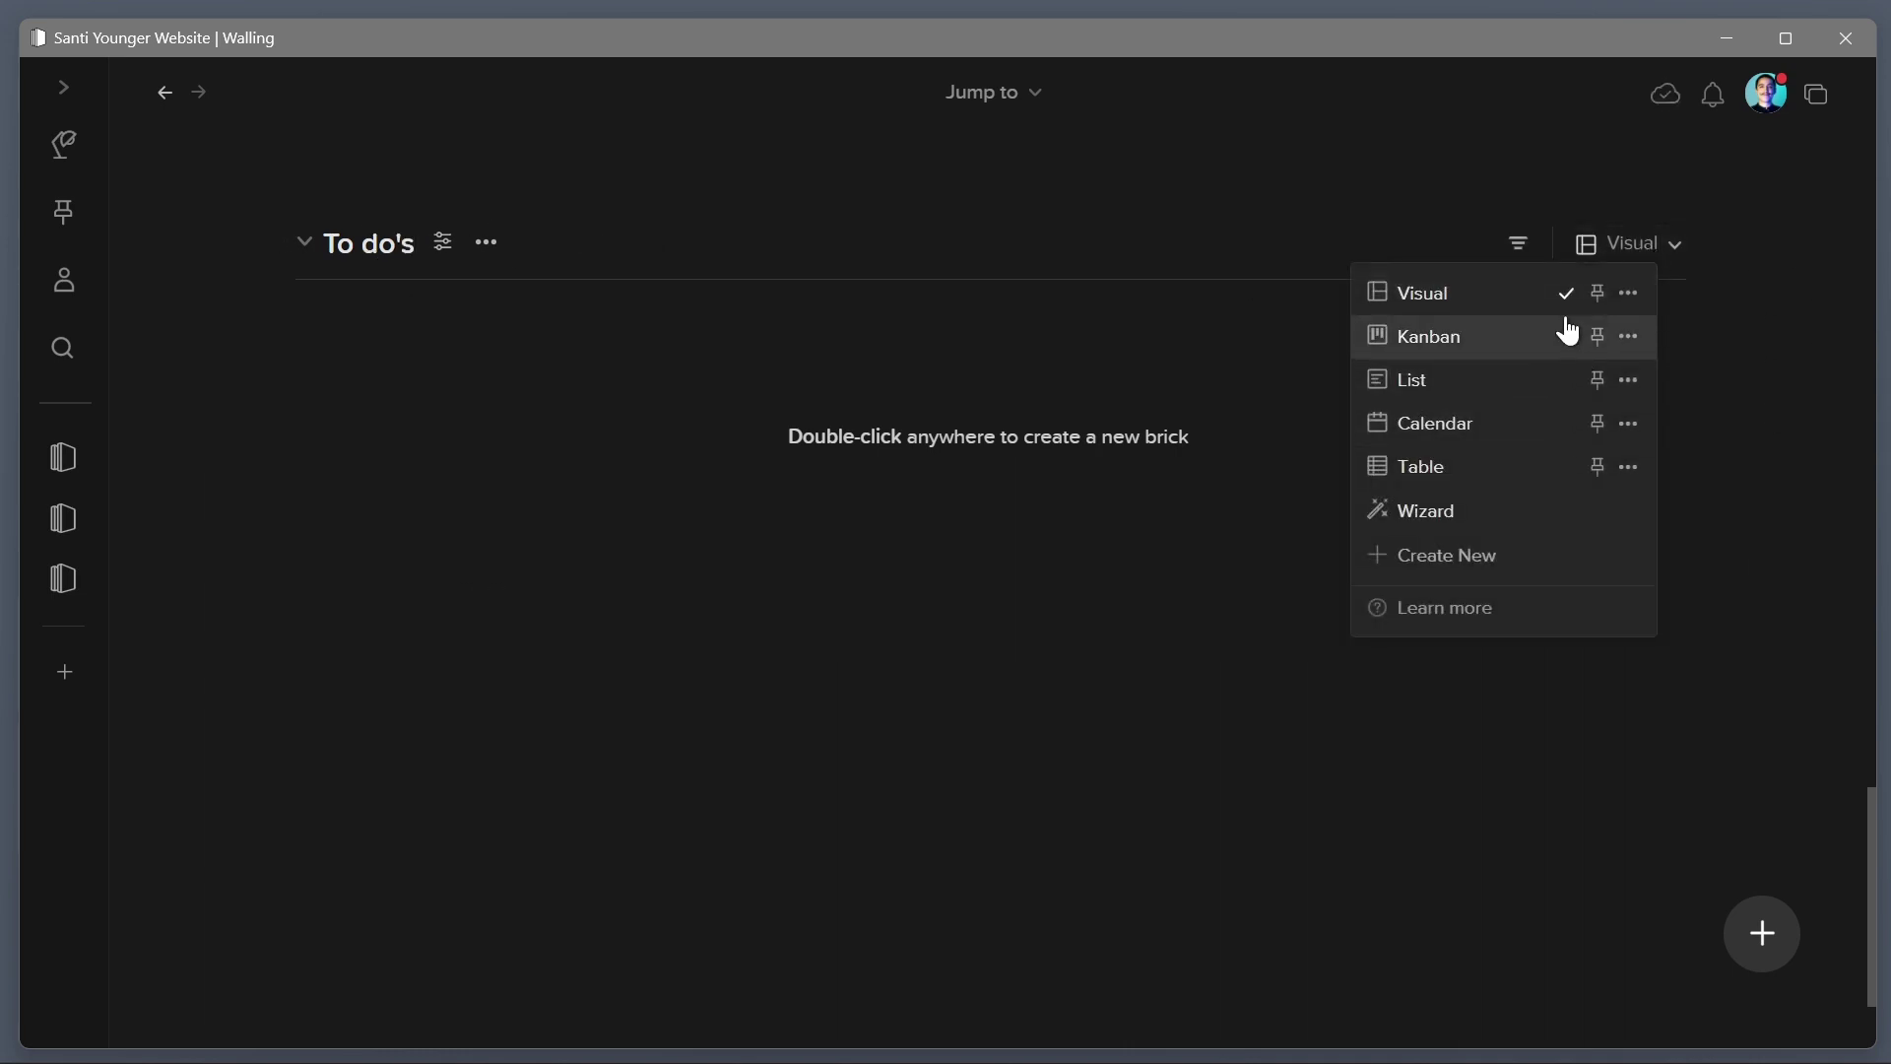
{"action": "left_click", "coordinate": [1659, 250]}
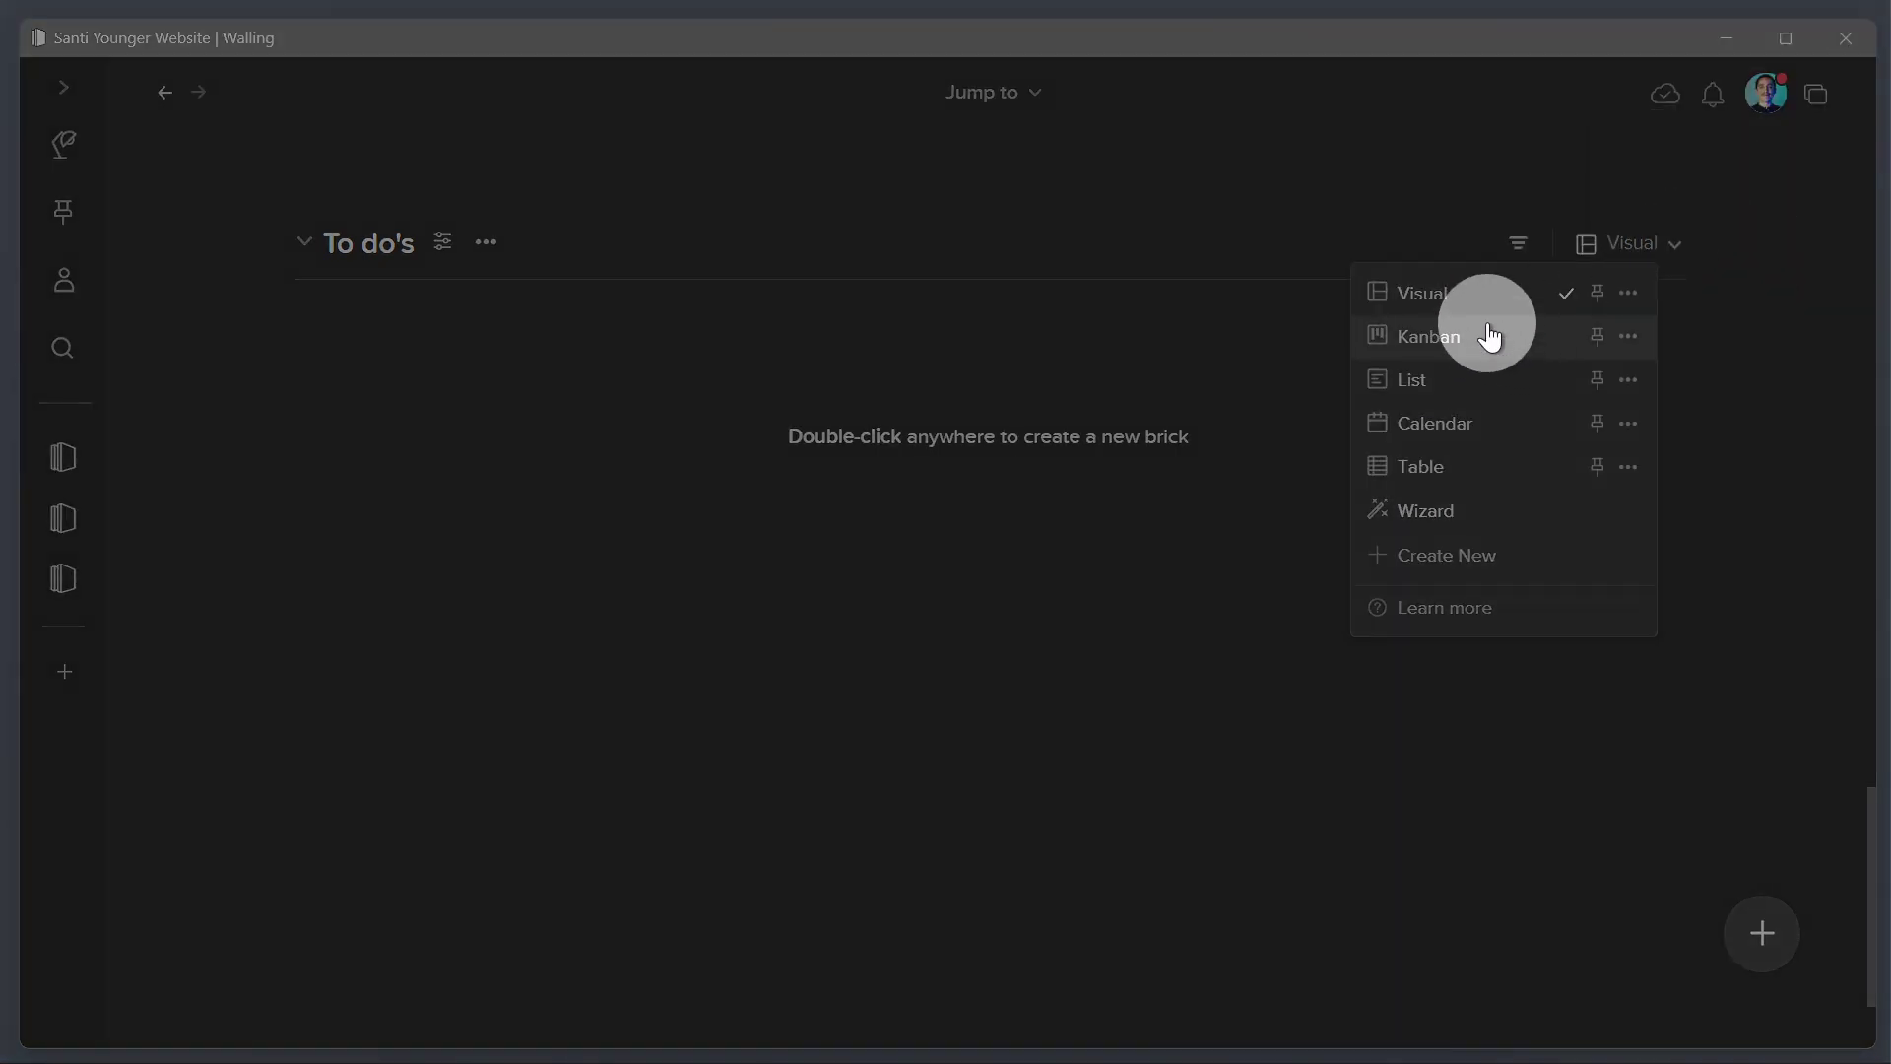
{"action": "left_click", "coordinate": [1454, 340]}
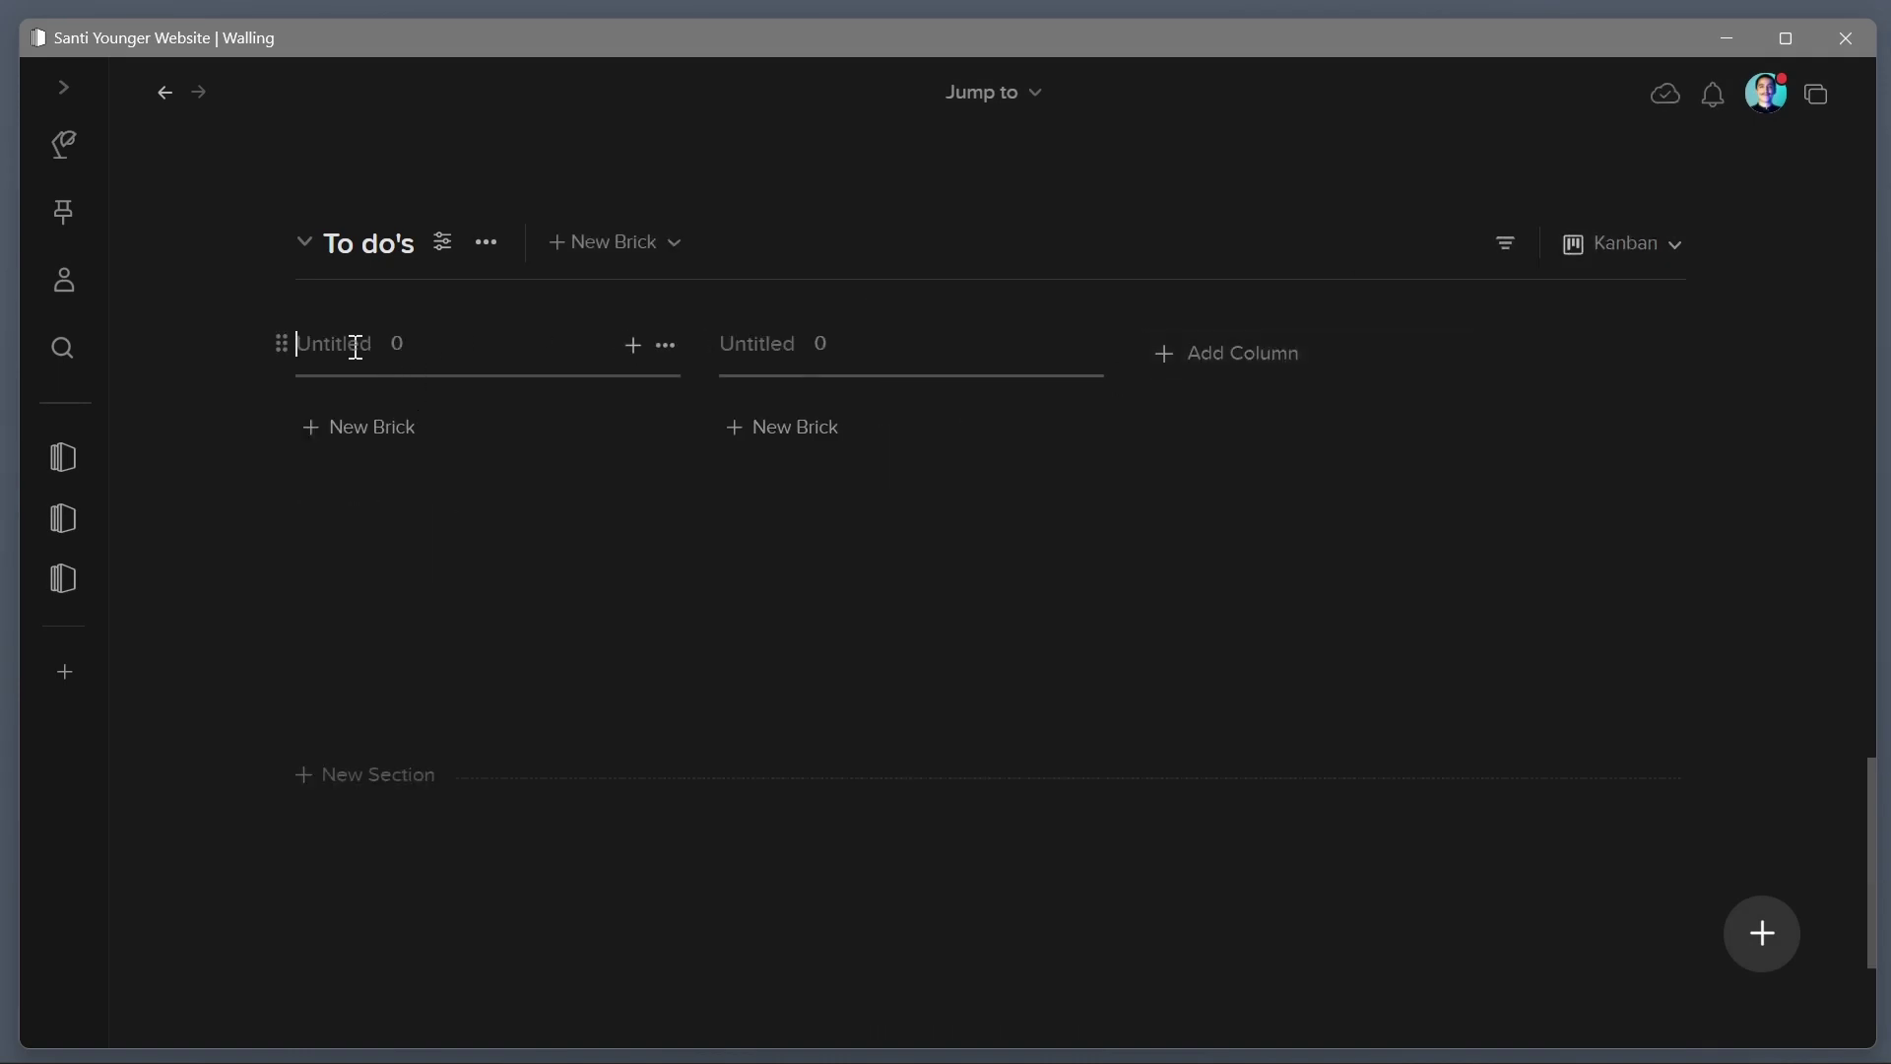
{"action": "left_click", "coordinate": [772, 360]}
{"action": "type", "text": "later"}
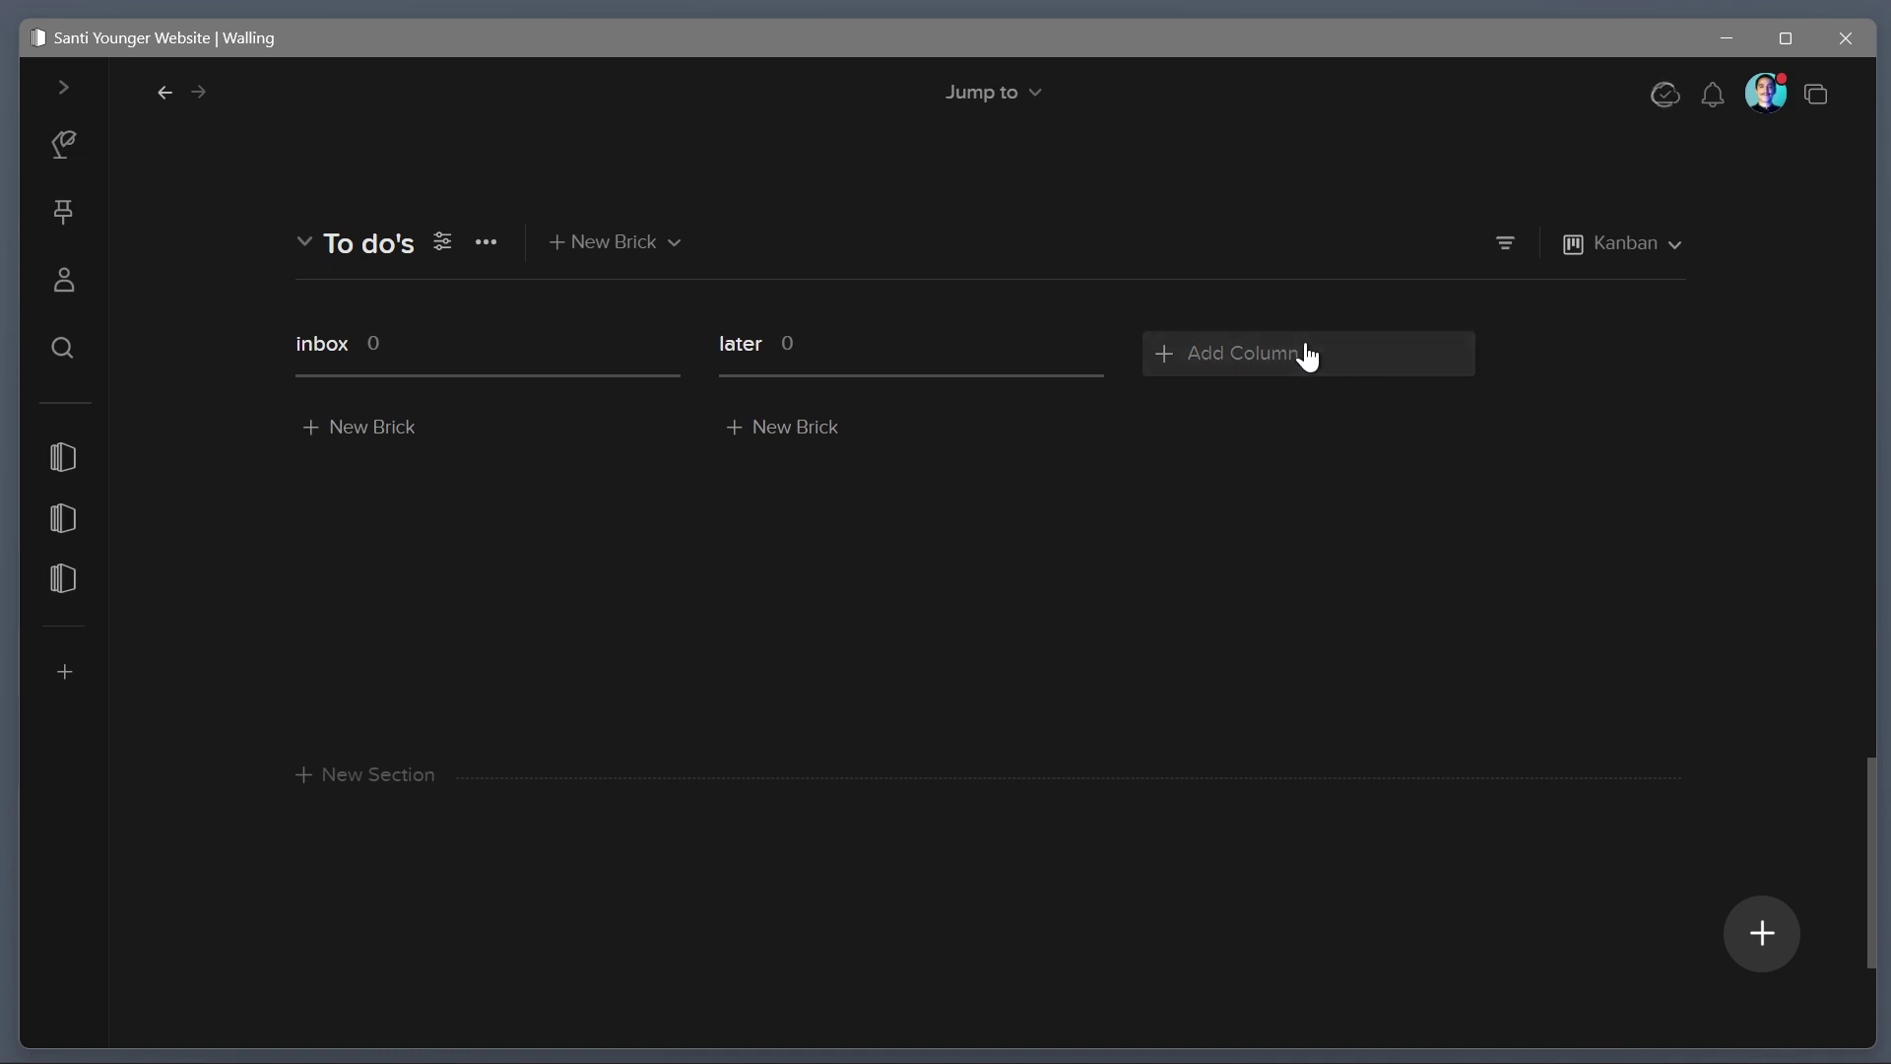
{"action": "left_click", "coordinate": [1306, 354]}
{"action": "type", "text": "done"}
{"action": "scroll", "coordinate": [1313, 354], "scroll_direction": "up", "scroll_amount": 2}
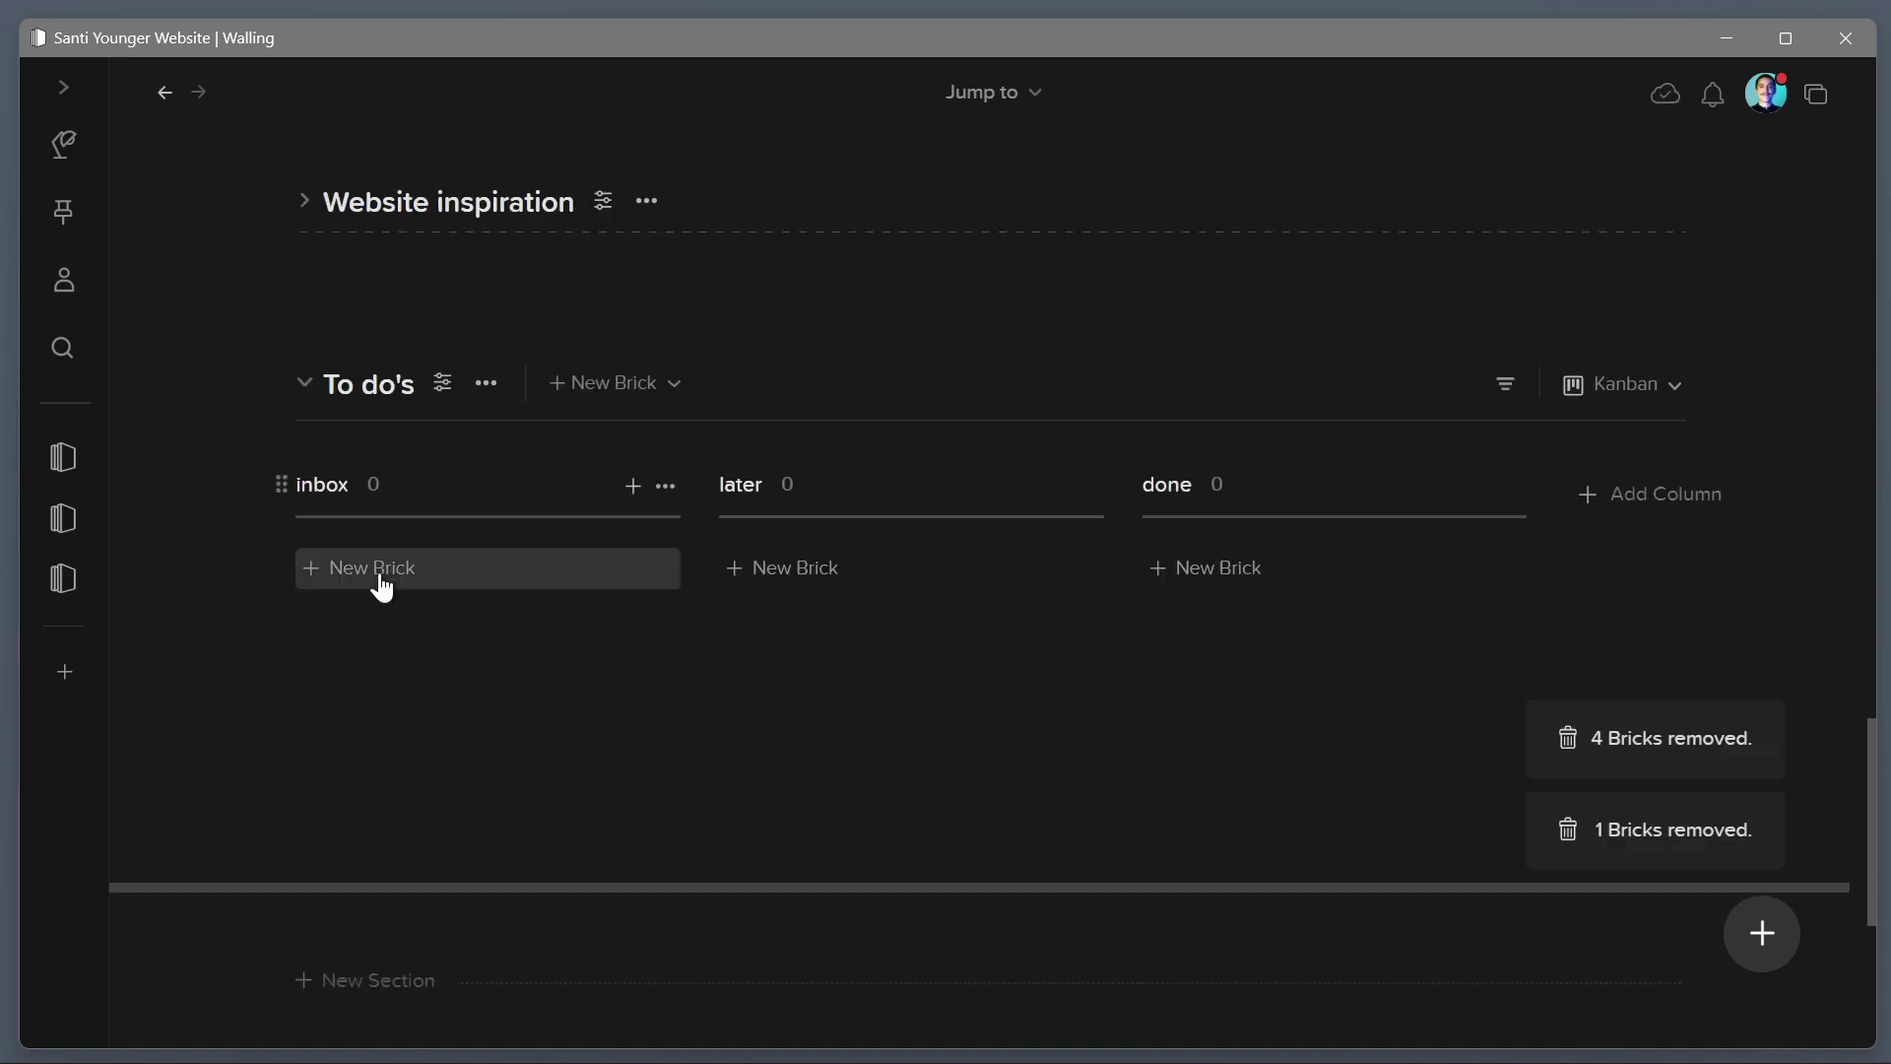
Add a blank brick and move it into the later column
{"action": "left_click", "coordinate": [381, 588]}
{"action": "mouse_move", "coordinate": [372, 587]}
{"action": "left_mouse_down"}
{"action": "mouse_move", "coordinate": [423, 562]}
{"action": "mouse_move", "coordinate": [857, 595]}
{"action": "mouse_move", "coordinate": [1006, 564]}
{"action": "mouse_move", "coordinate": [1182, 562]}
{"action": "mouse_move", "coordinate": [1178, 578]}
{"action": "mouse_move", "coordinate": [384, 567]}
{"action": "left_mouse_up"}
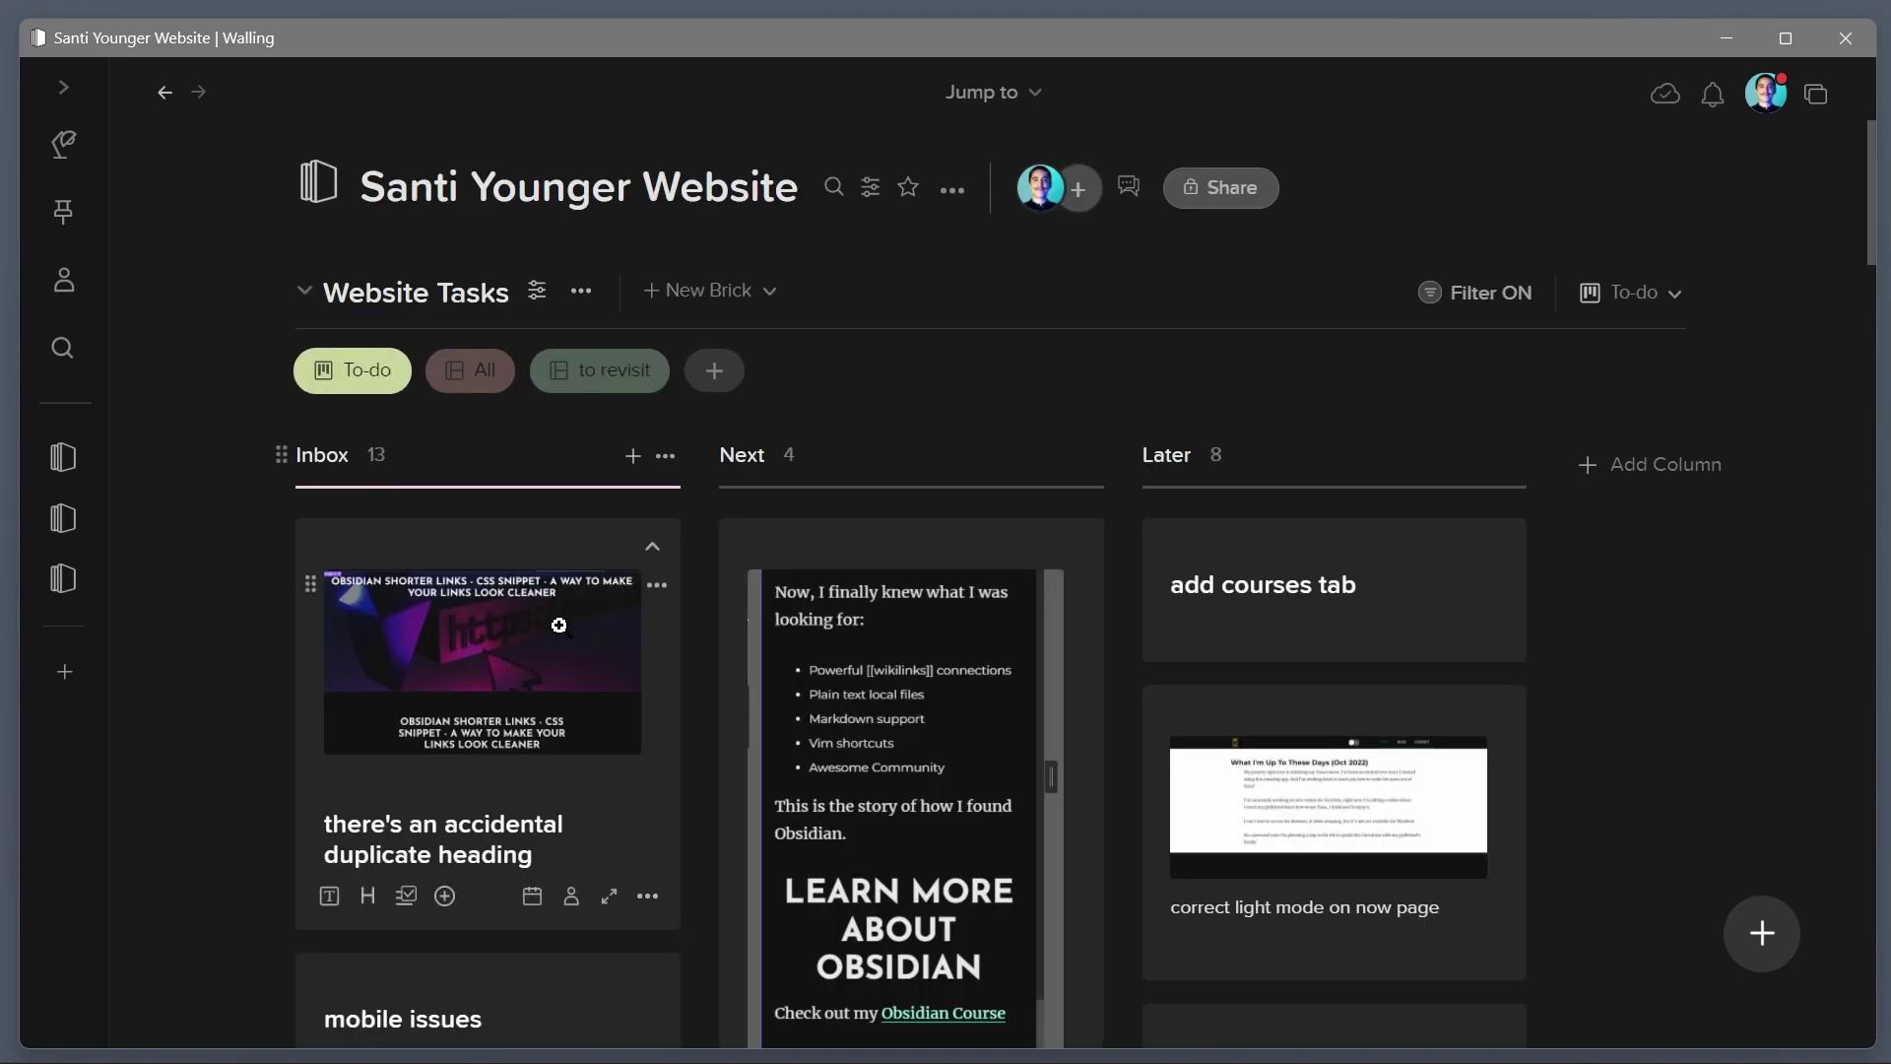
{"action": "scroll", "coordinate": [687, 645], "scroll_direction": "down", "scroll_amount": 2}
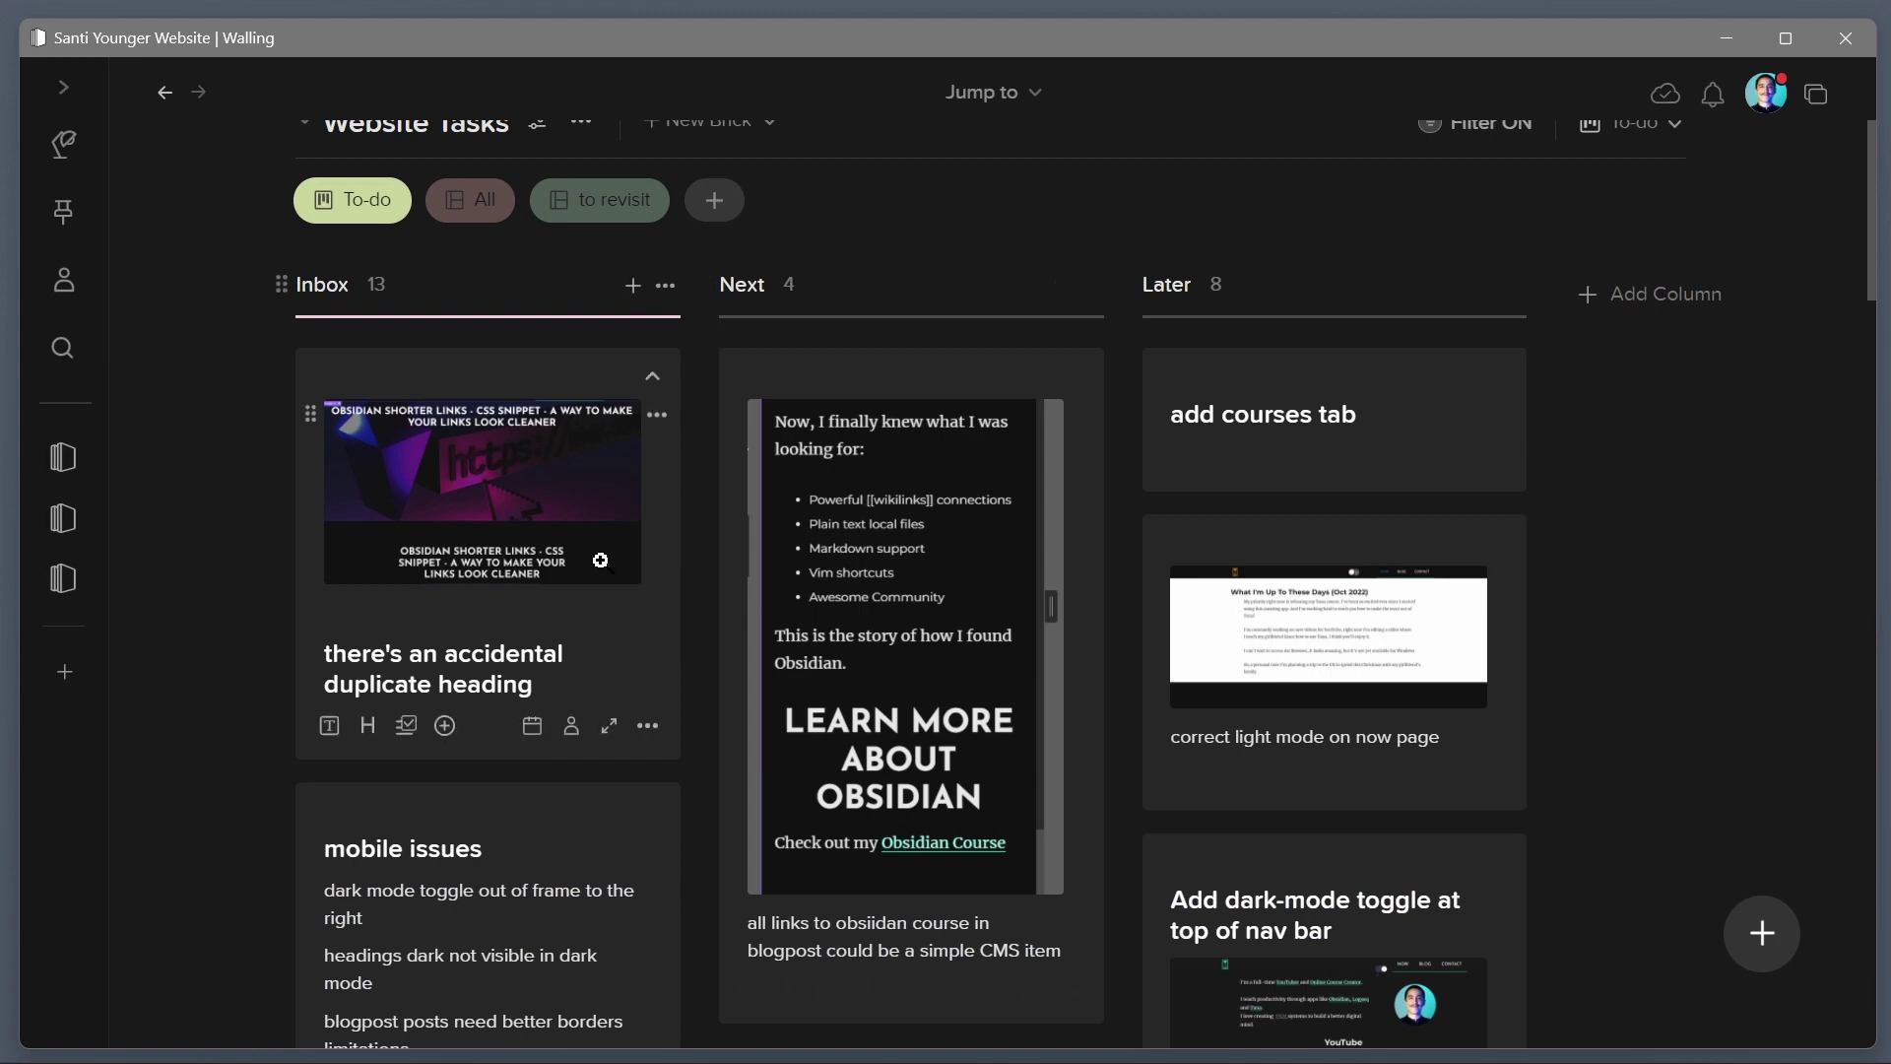
{"action": "scroll", "coordinate": [603, 550], "scroll_direction": "down", "scroll_amount": 12}
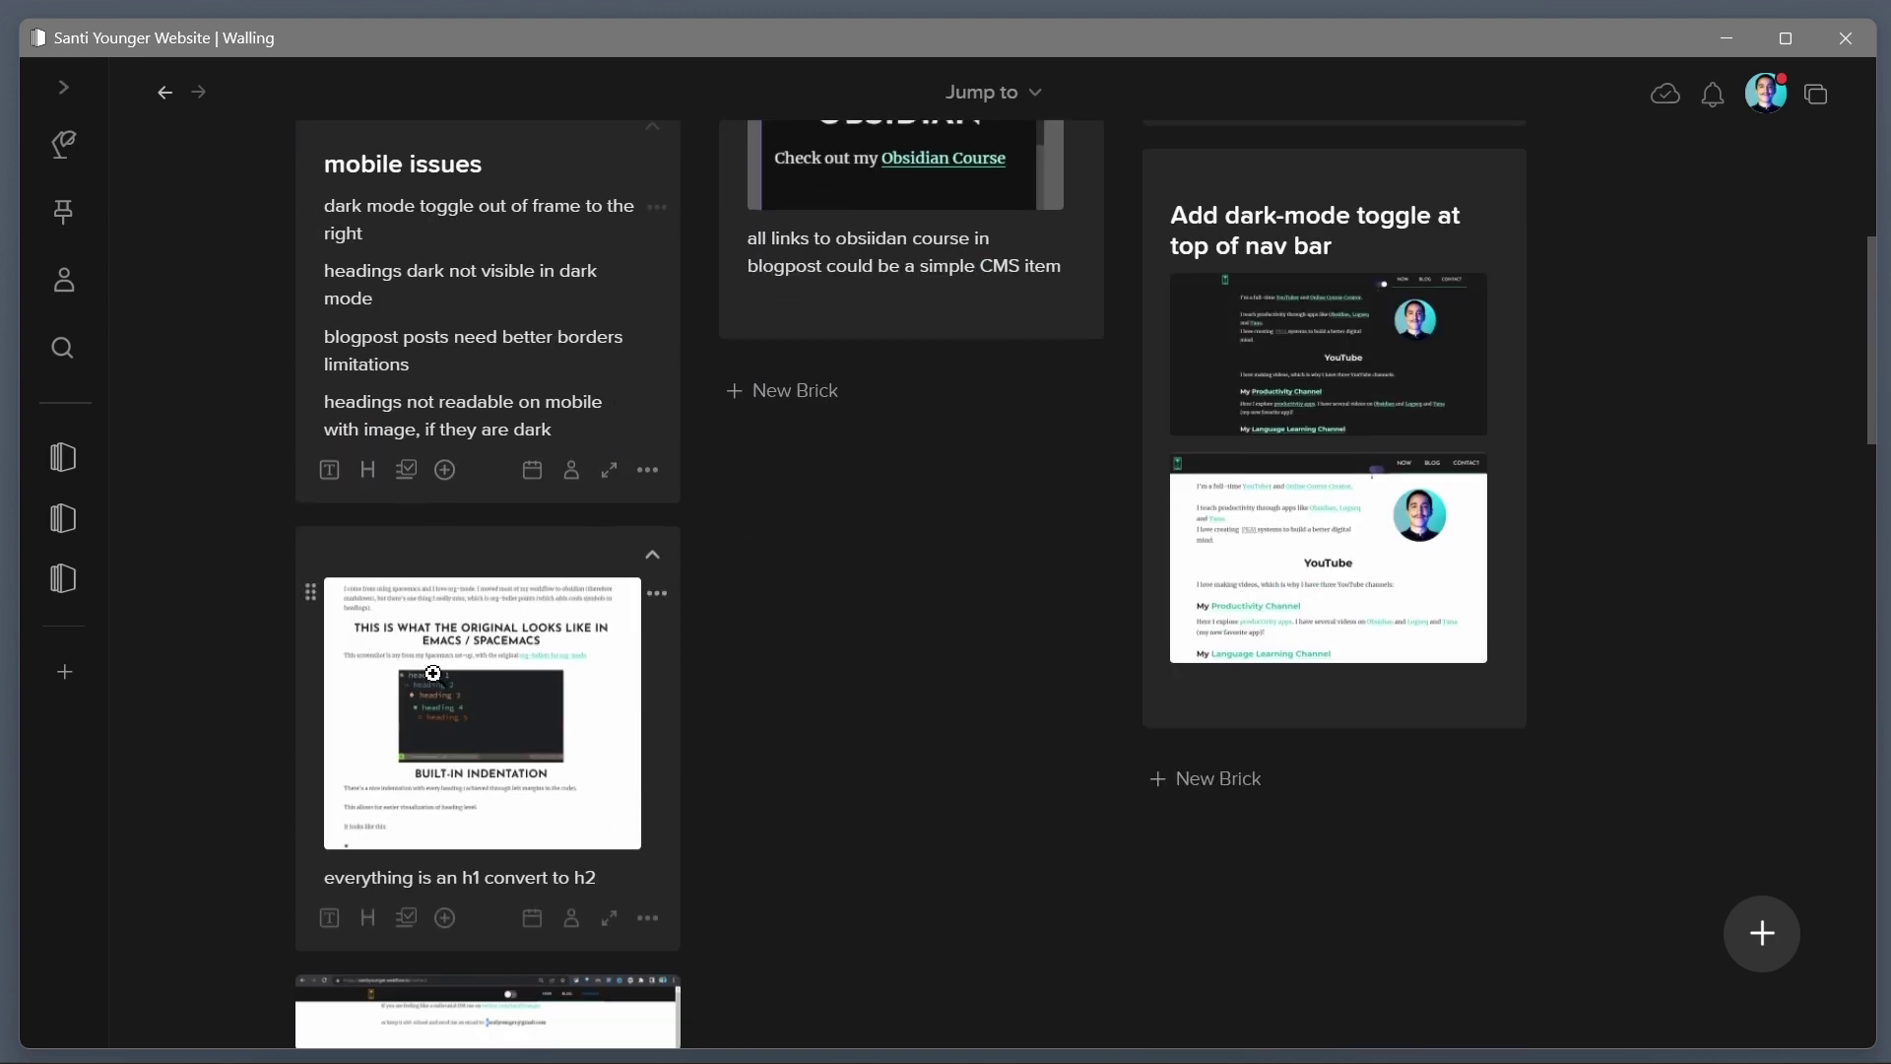
{"action": "scroll", "coordinate": [511, 595], "scroll_direction": "up", "scroll_amount": 14}
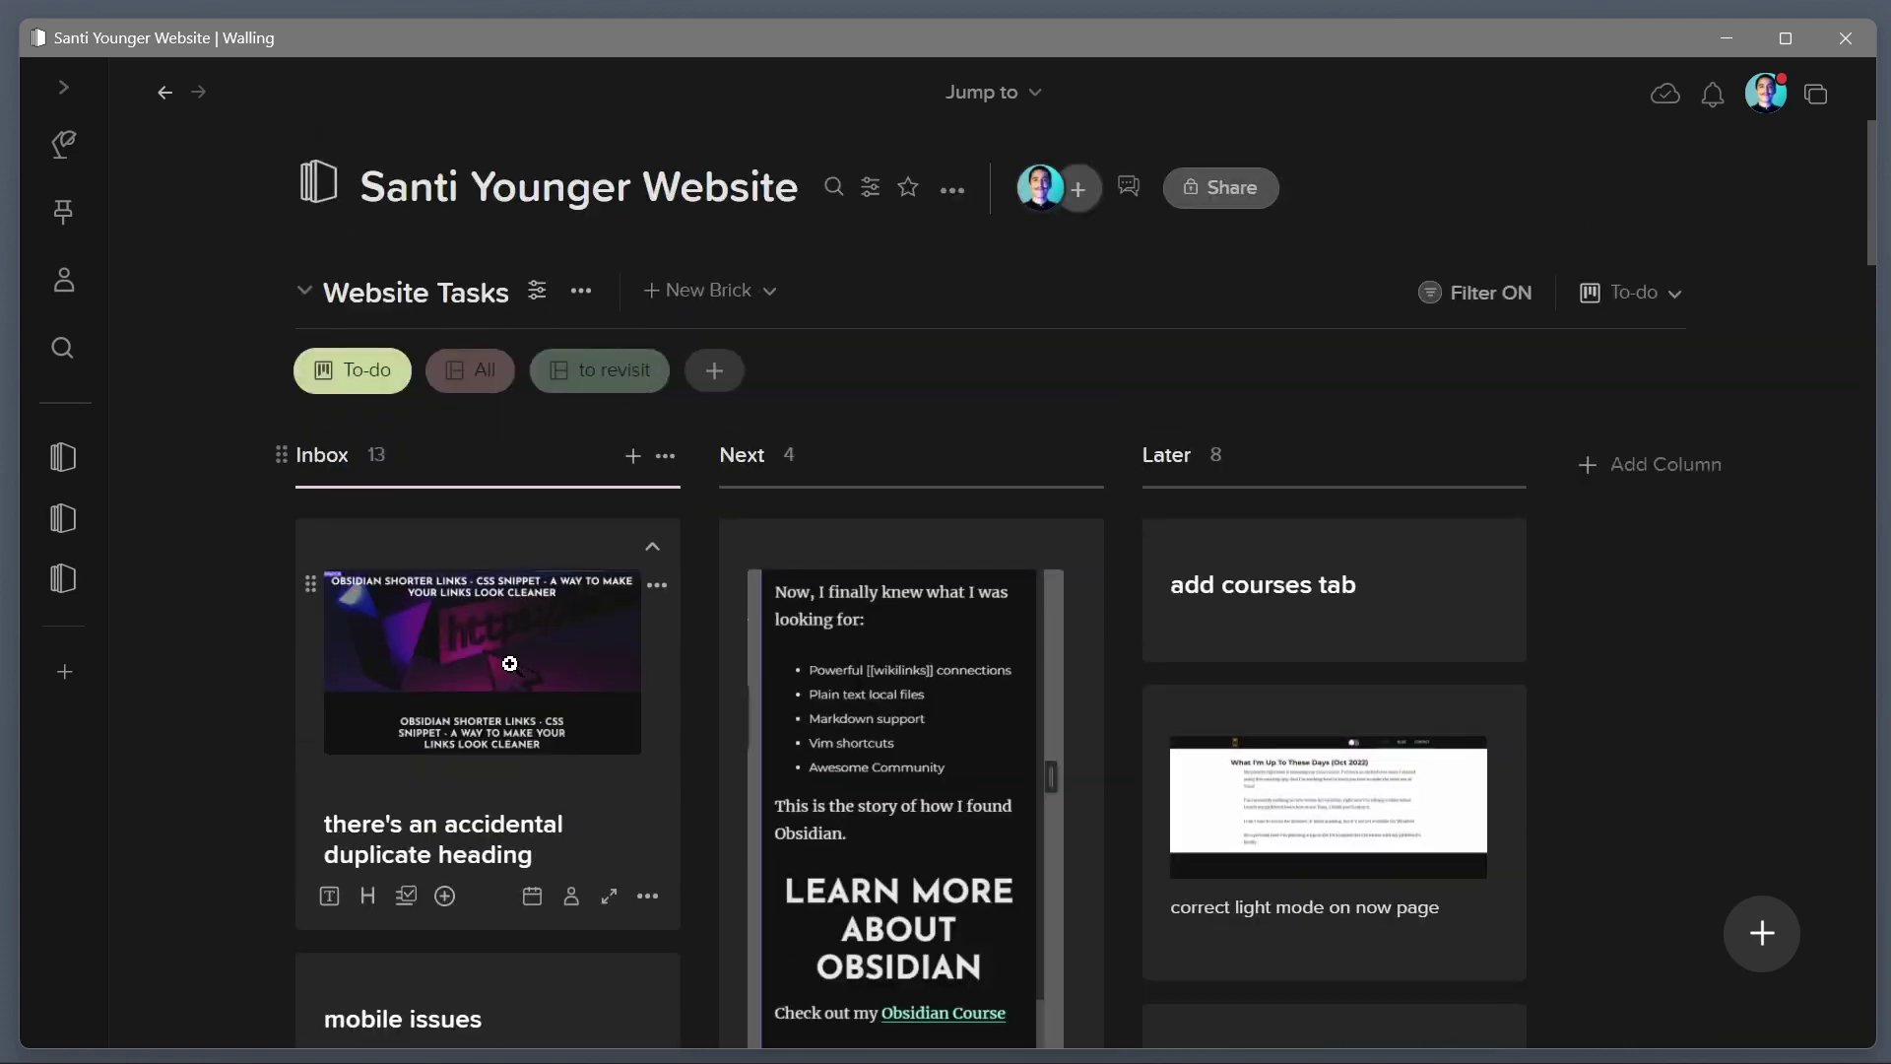
Check the duplicate-heading card's image, then move that card from Inbox to Next
{"action": "left_click", "coordinate": [509, 662]}
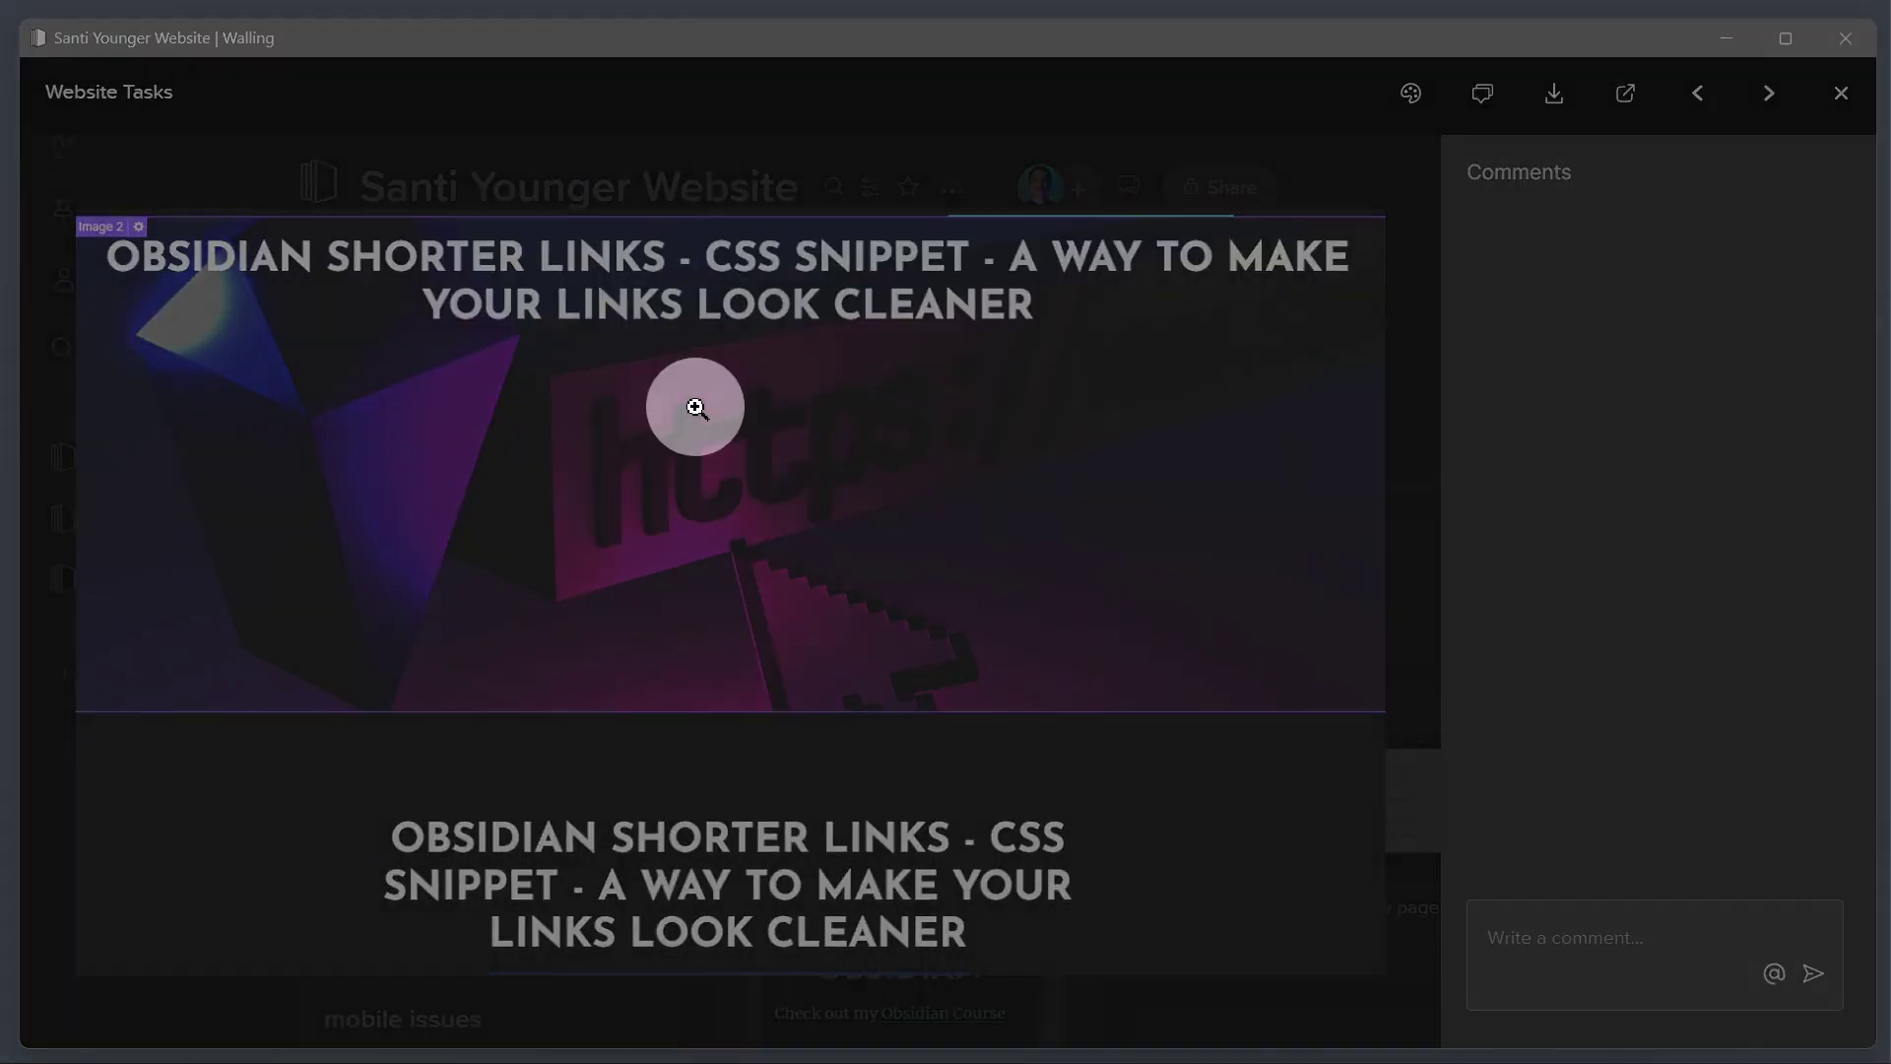
{"action": "key", "text": "Escape"}
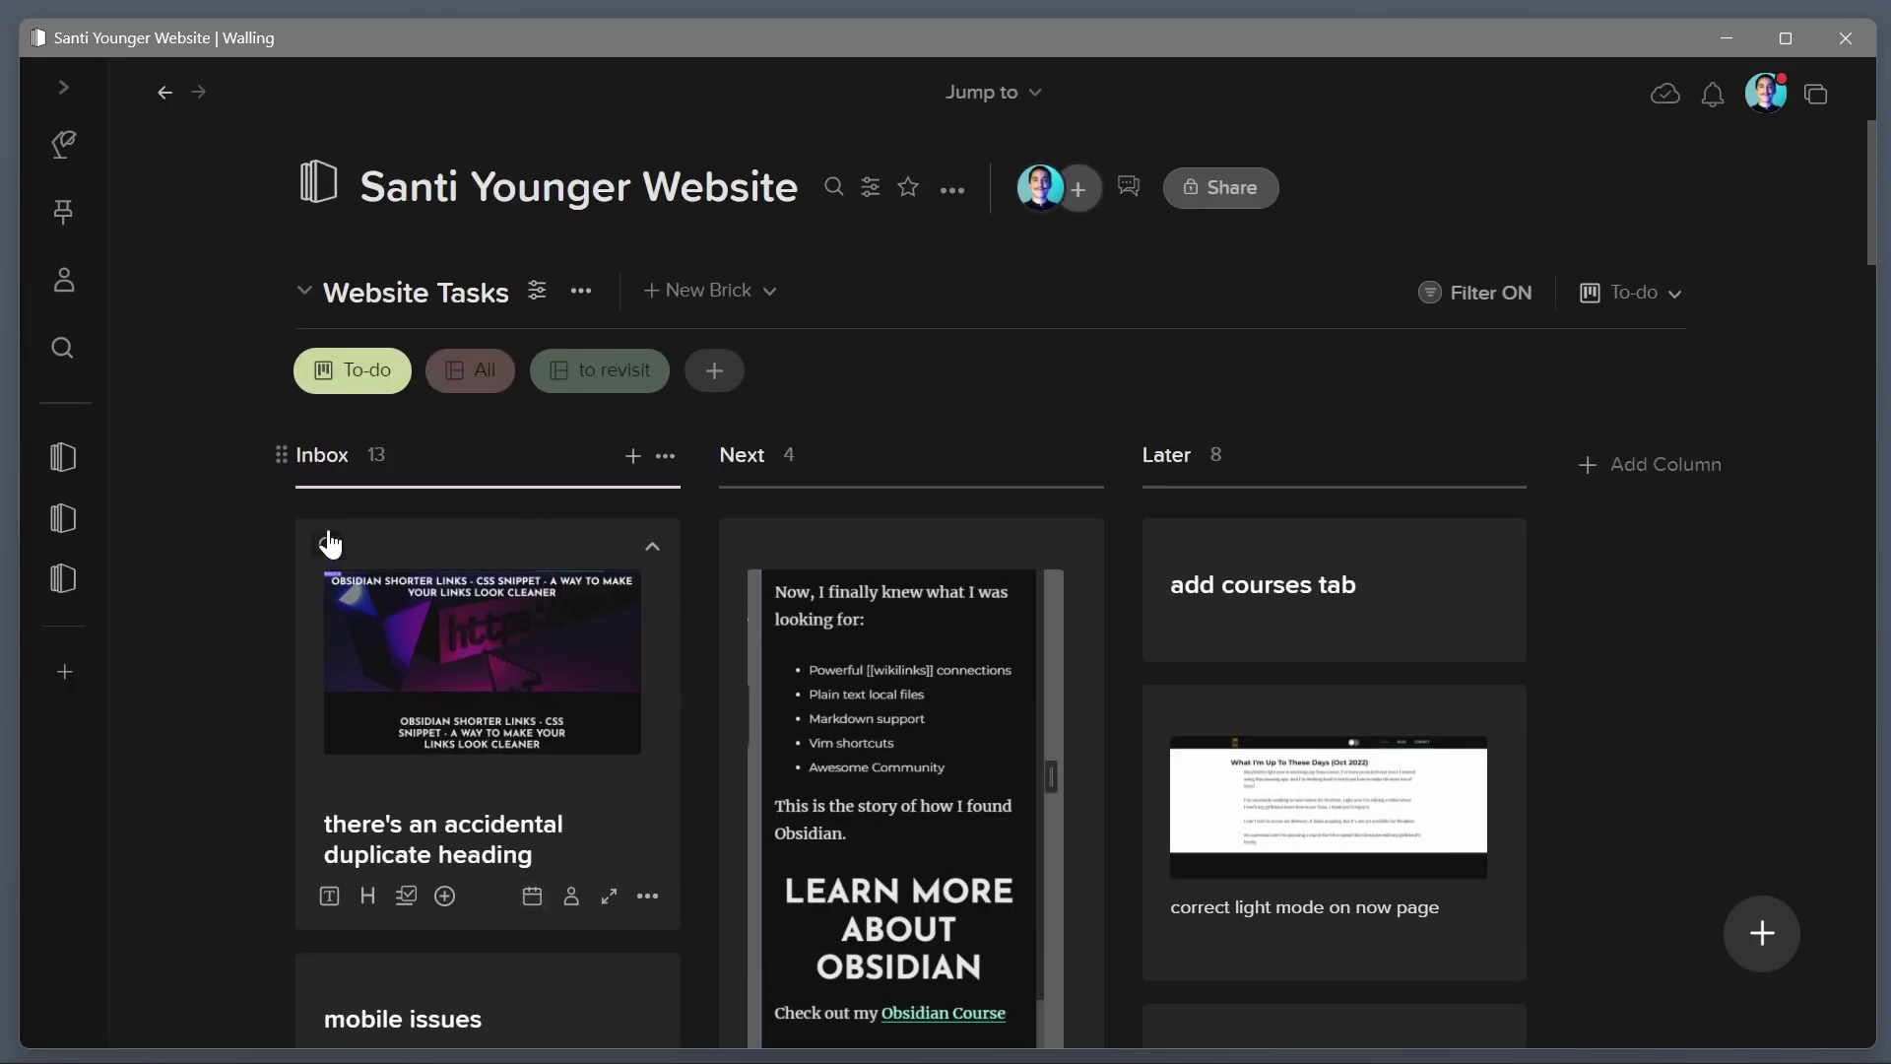
{"action": "left_click_drag", "start_coordinate": [330, 544], "coordinate": [983, 540]}
Add a Done column, try dragging Later cards into it, then remove it
{"action": "left_click", "coordinate": [1687, 476]}
{"action": "type", "text": "Done"}
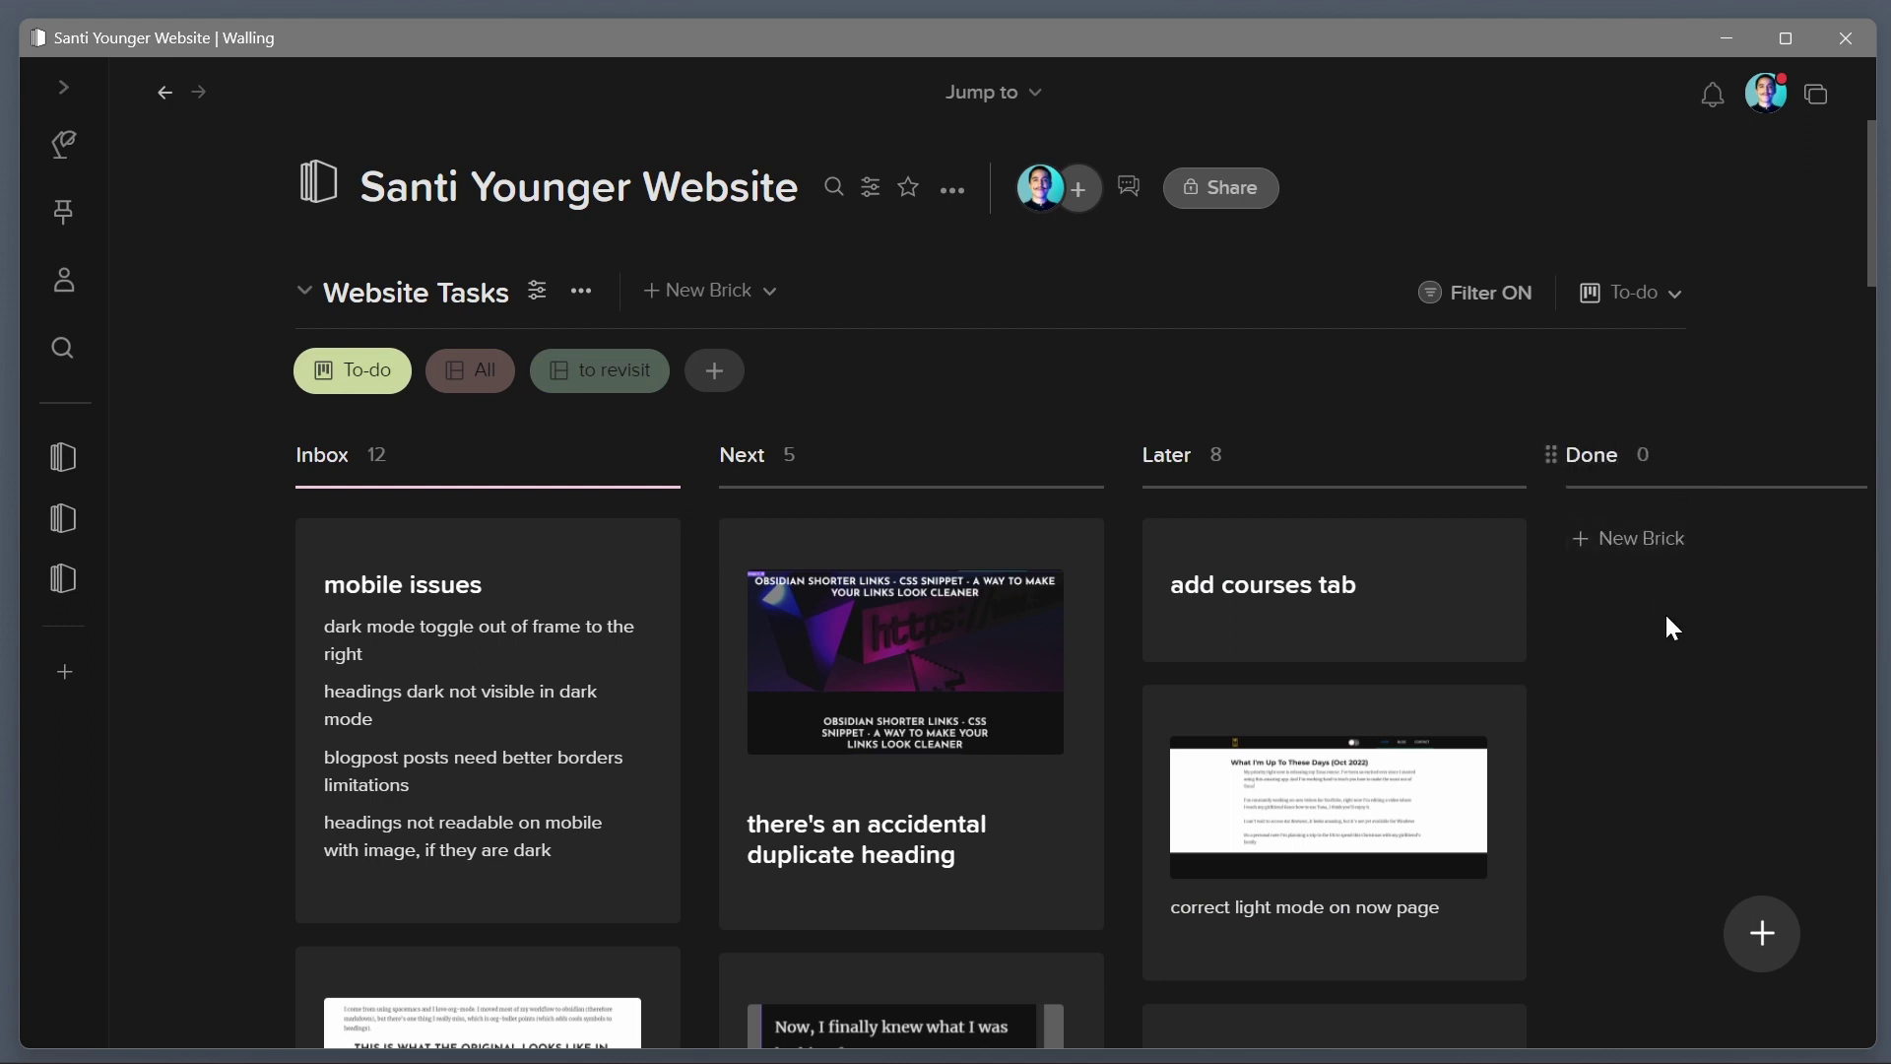
{"action": "key", "text": "Return"}
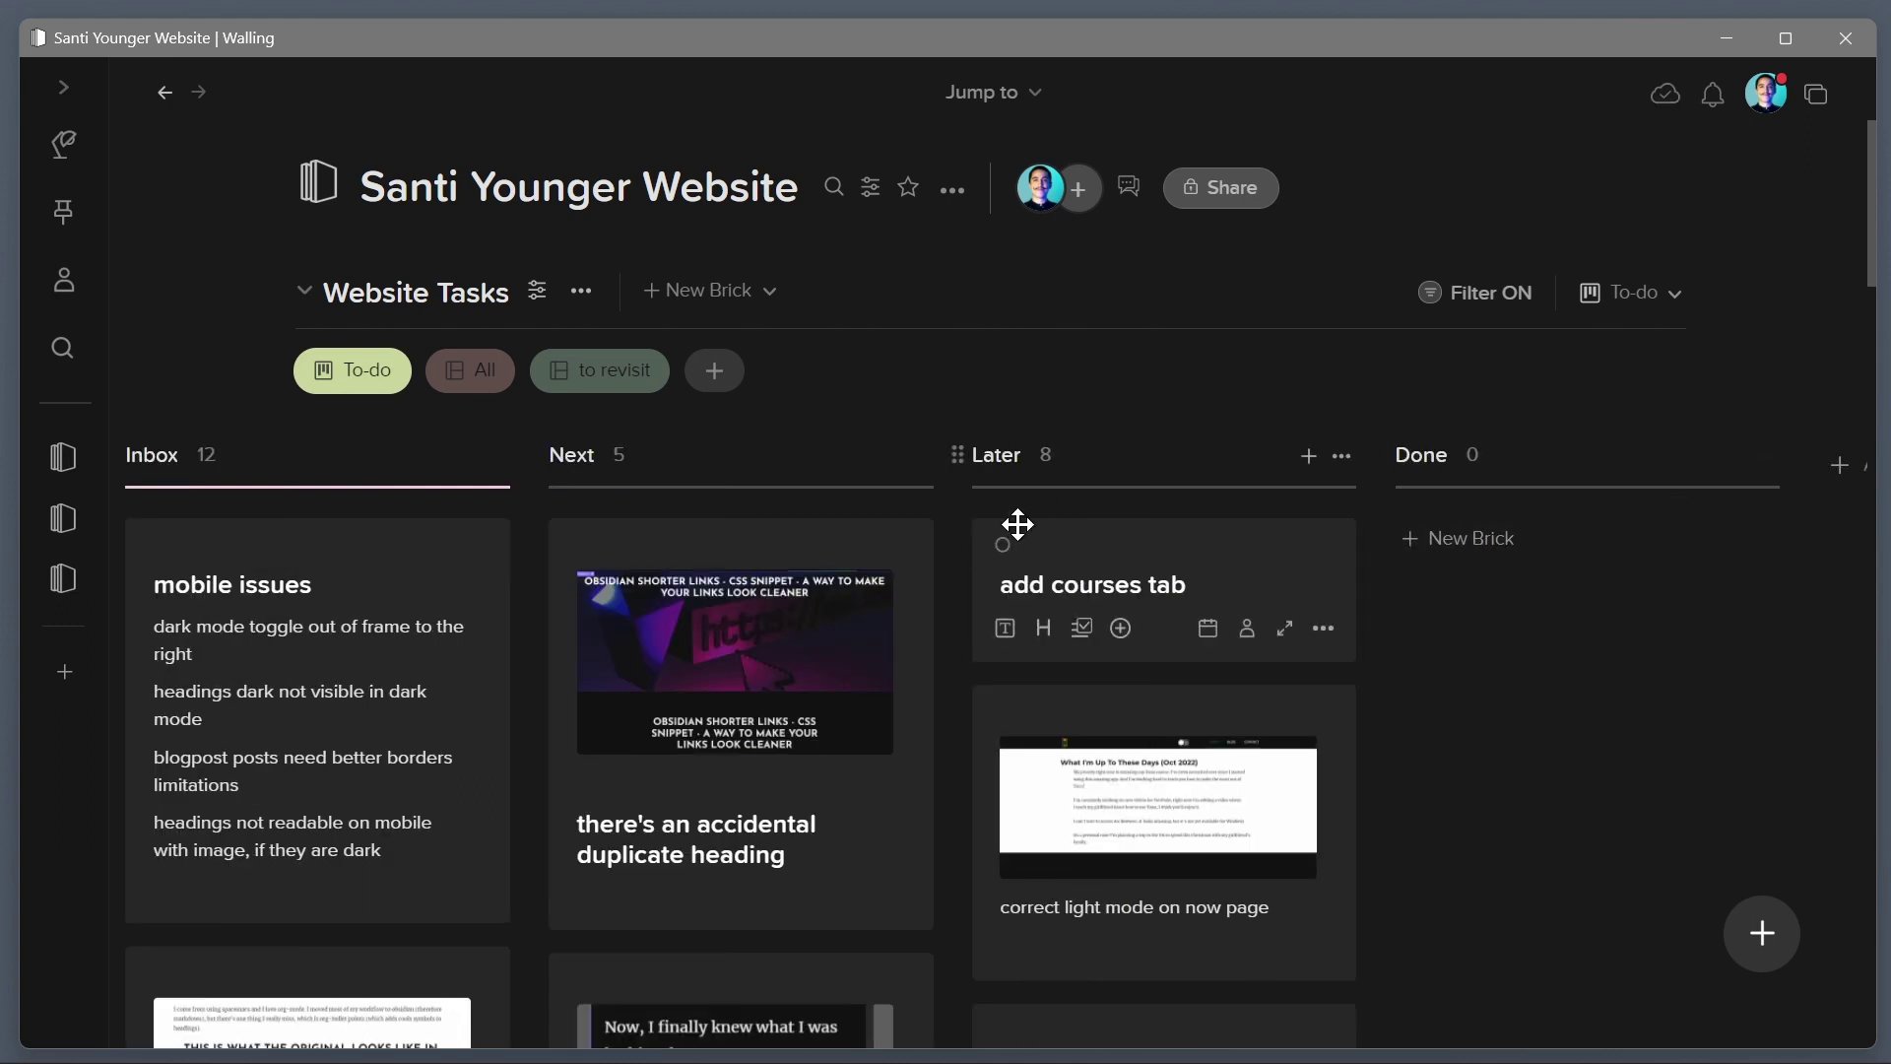
{"action": "left_click_drag", "start_coordinate": [1072, 531], "coordinate": [1430, 571]}
{"action": "mouse_move", "coordinate": [1237, 561]}
{"action": "left_mouse_down"}
{"action": "mouse_move", "coordinate": [1507, 553]}
{"action": "mouse_move", "coordinate": [1148, 545]}
{"action": "mouse_move", "coordinate": [1273, 562]}
{"action": "left_mouse_up"}
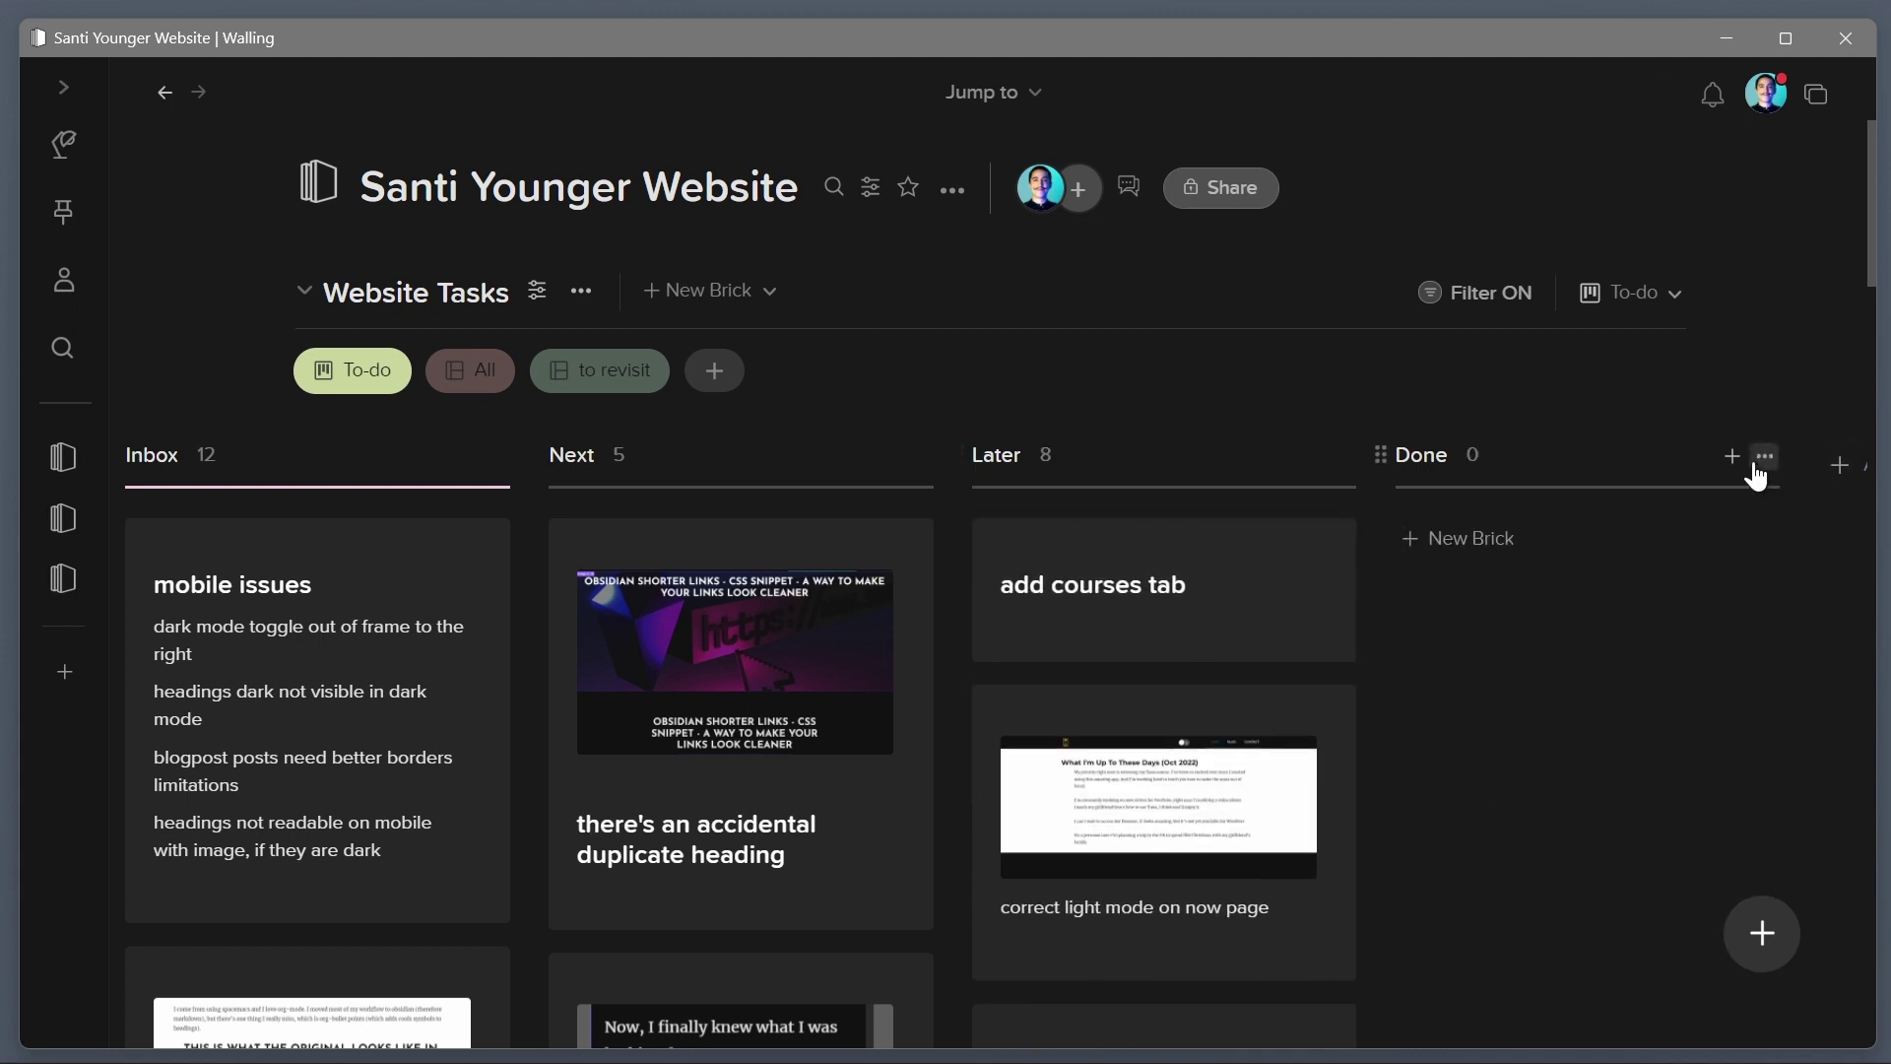
{"action": "left_click", "coordinate": [1765, 457]}
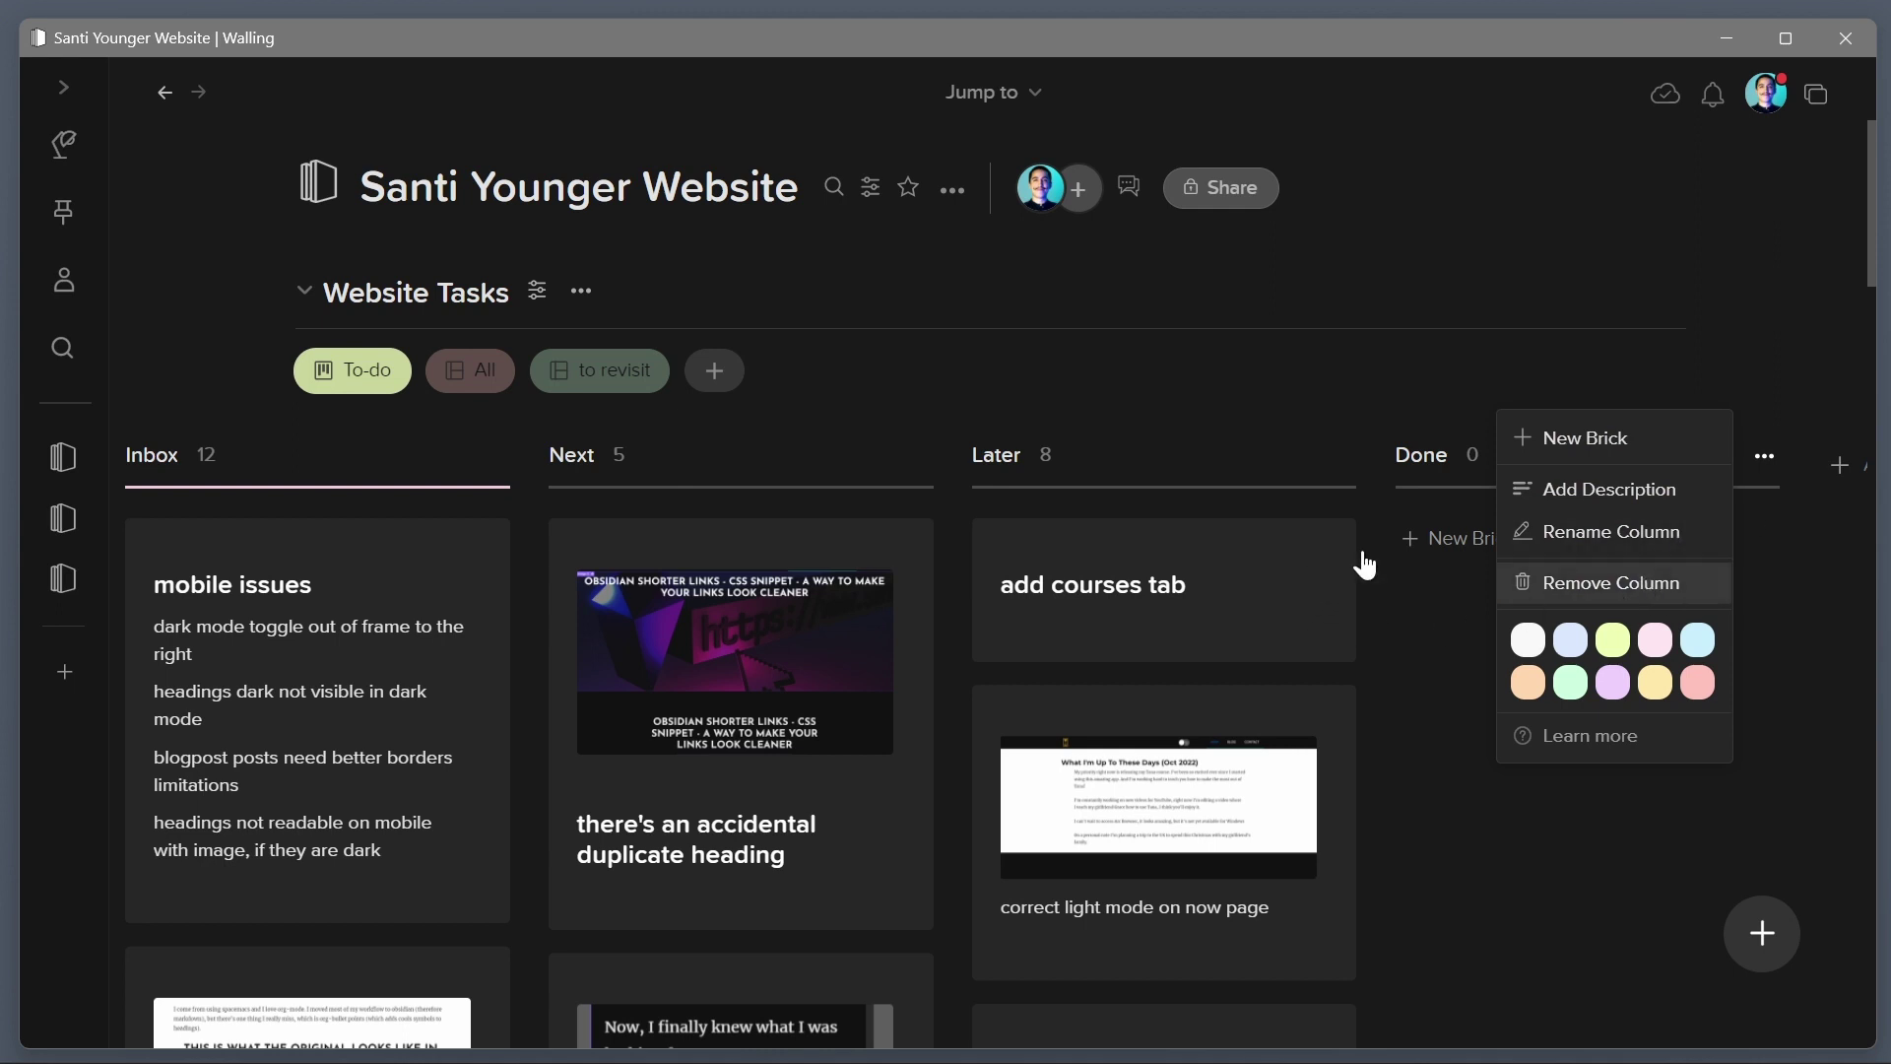
{"action": "left_click", "coordinate": [1615, 582]}
{"action": "left_click", "coordinate": [1067, 621]}
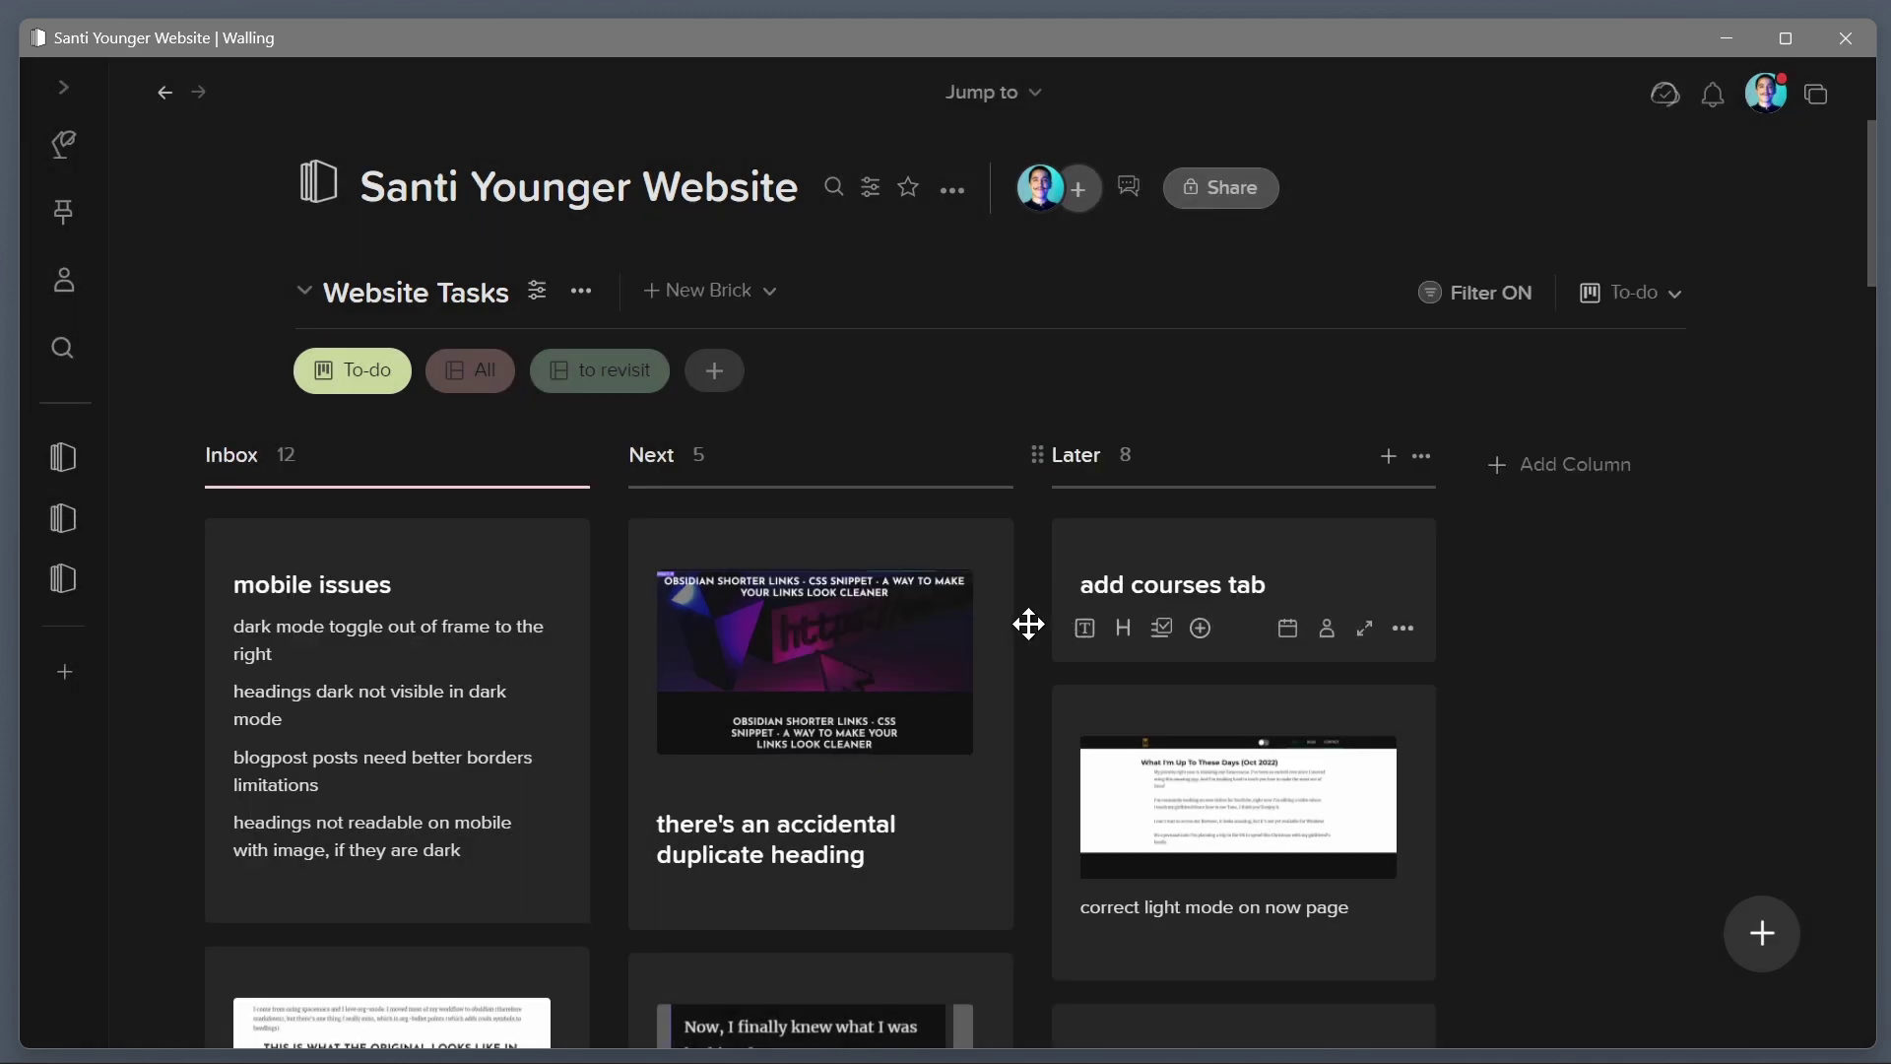
{"action": "scroll", "coordinate": [1000, 633], "scroll_direction": "down", "scroll_amount": 5}
{"action": "scroll", "coordinate": [1227, 848], "scroll_direction": "up", "scroll_amount": 3}
Move the dark-mode toggle card to the top of Next and tag it 'done - website'
{"action": "left_click_drag", "start_coordinate": [1227, 848], "coordinate": [829, 406]}
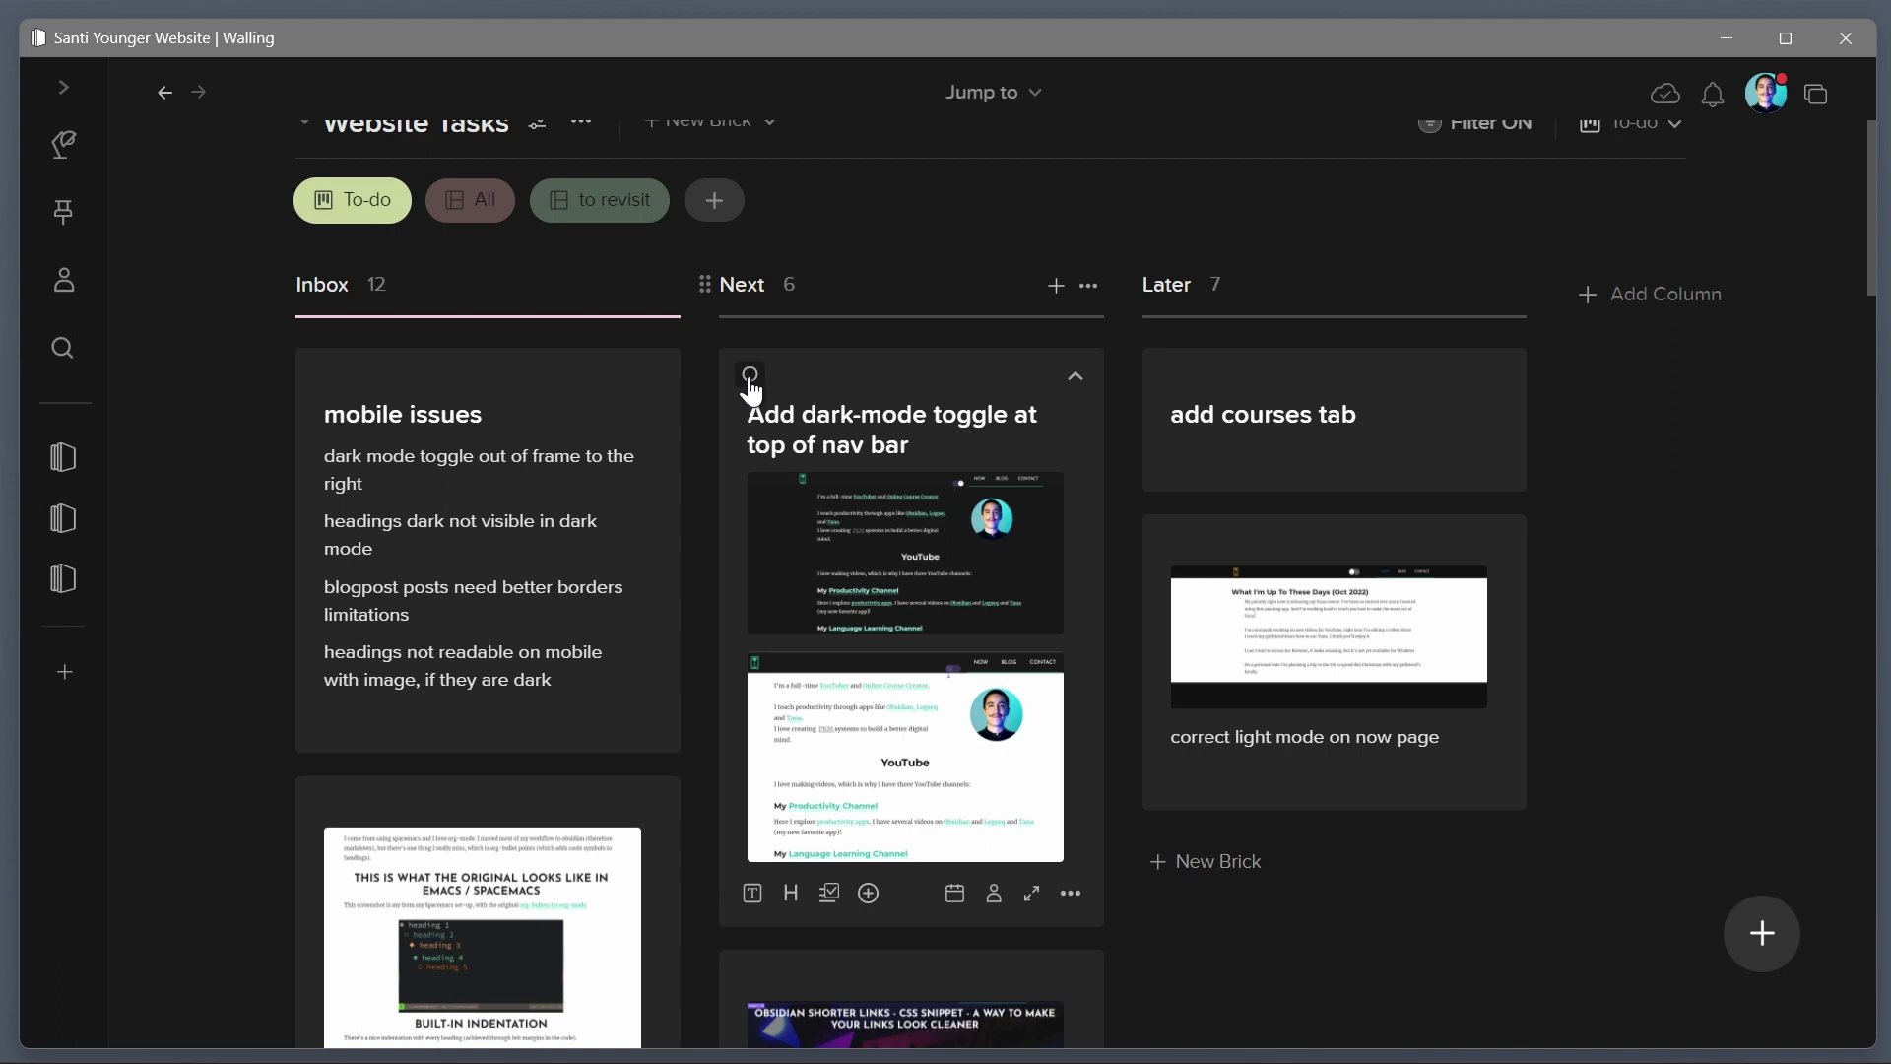
{"action": "left_click", "coordinate": [748, 376]}
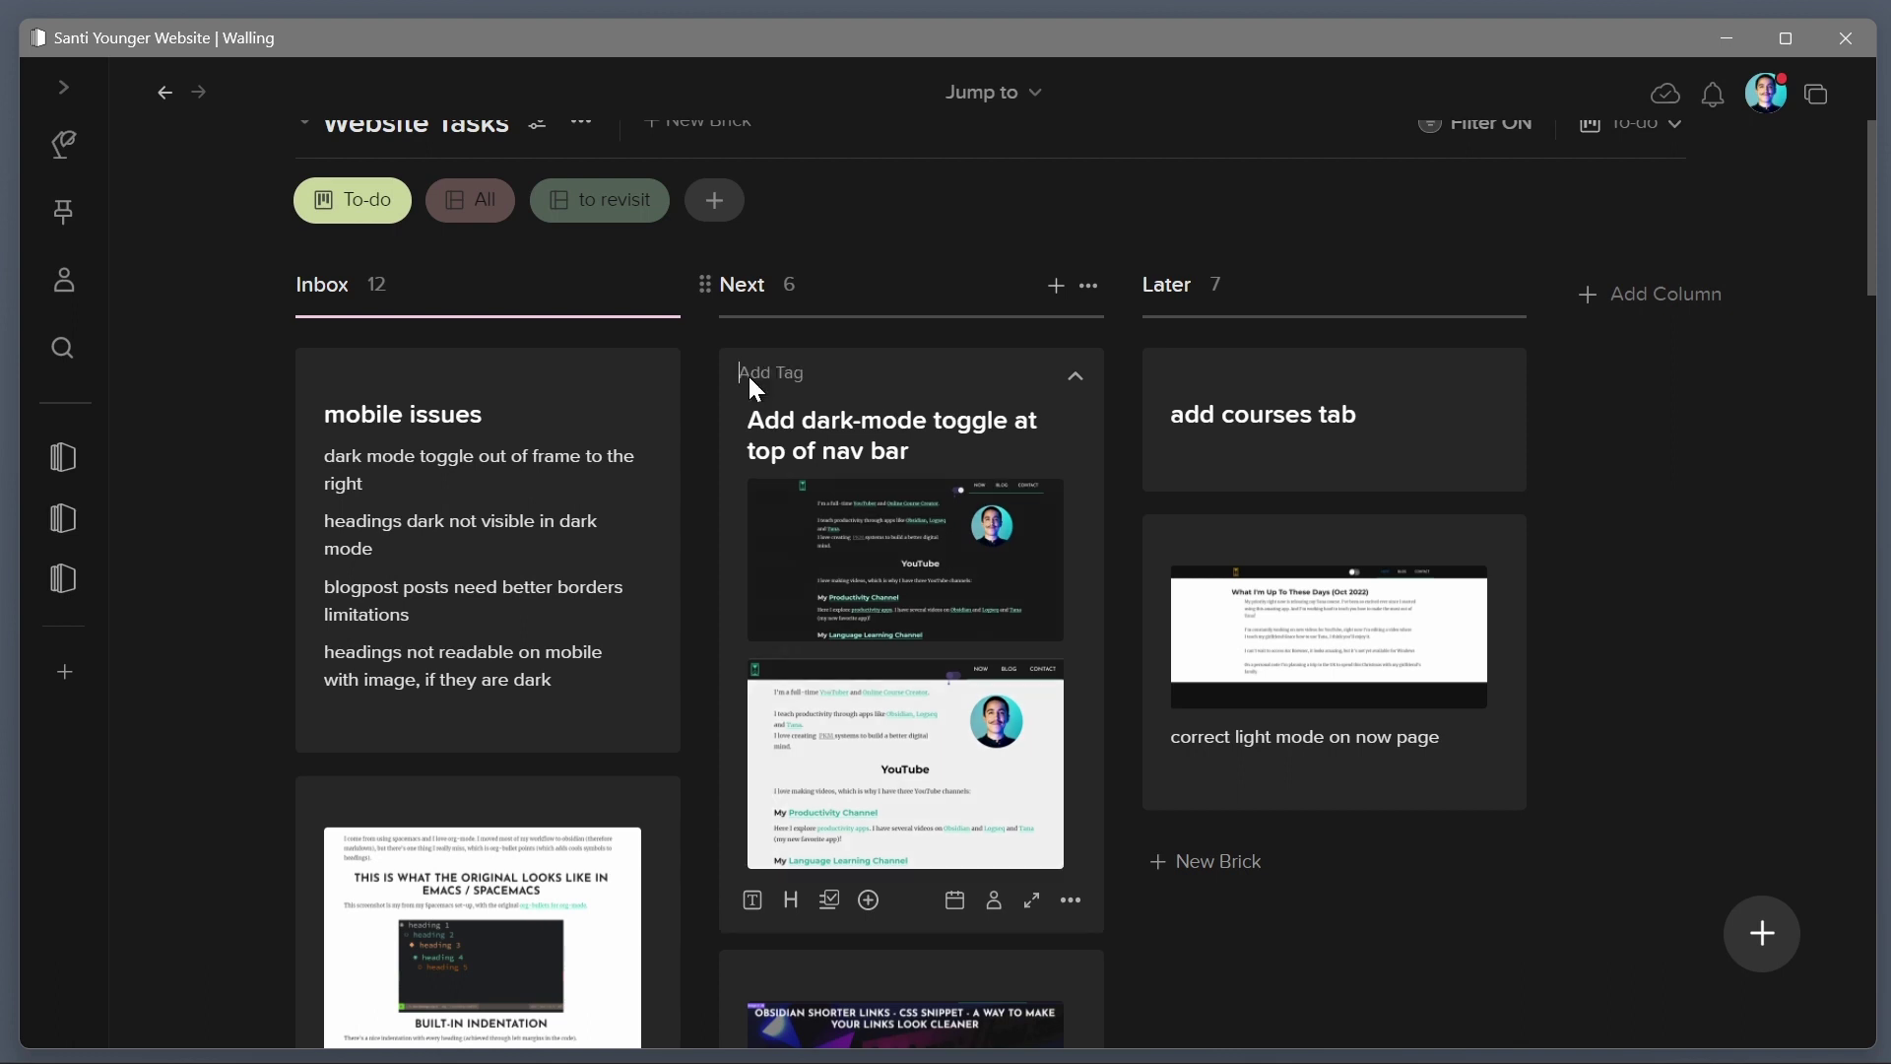
{"action": "type", "text": "done"}
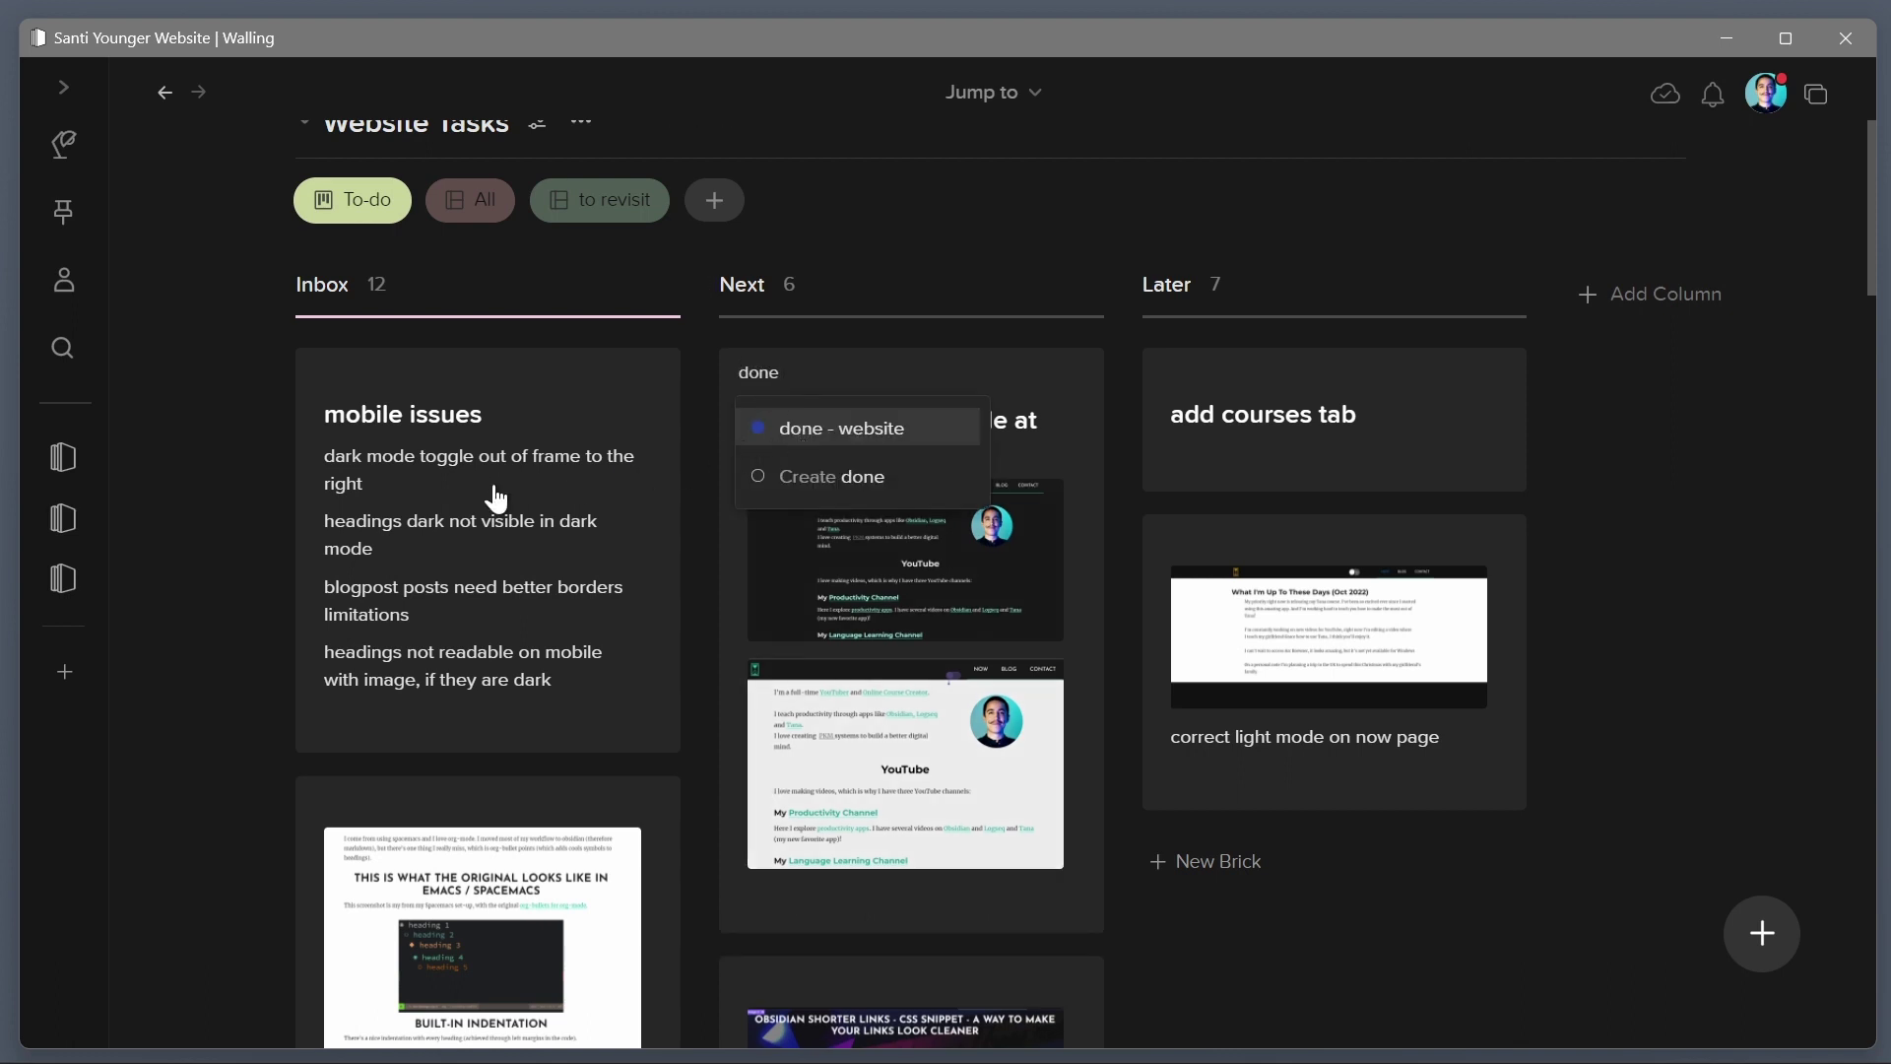
{"action": "key", "text": "Return"}
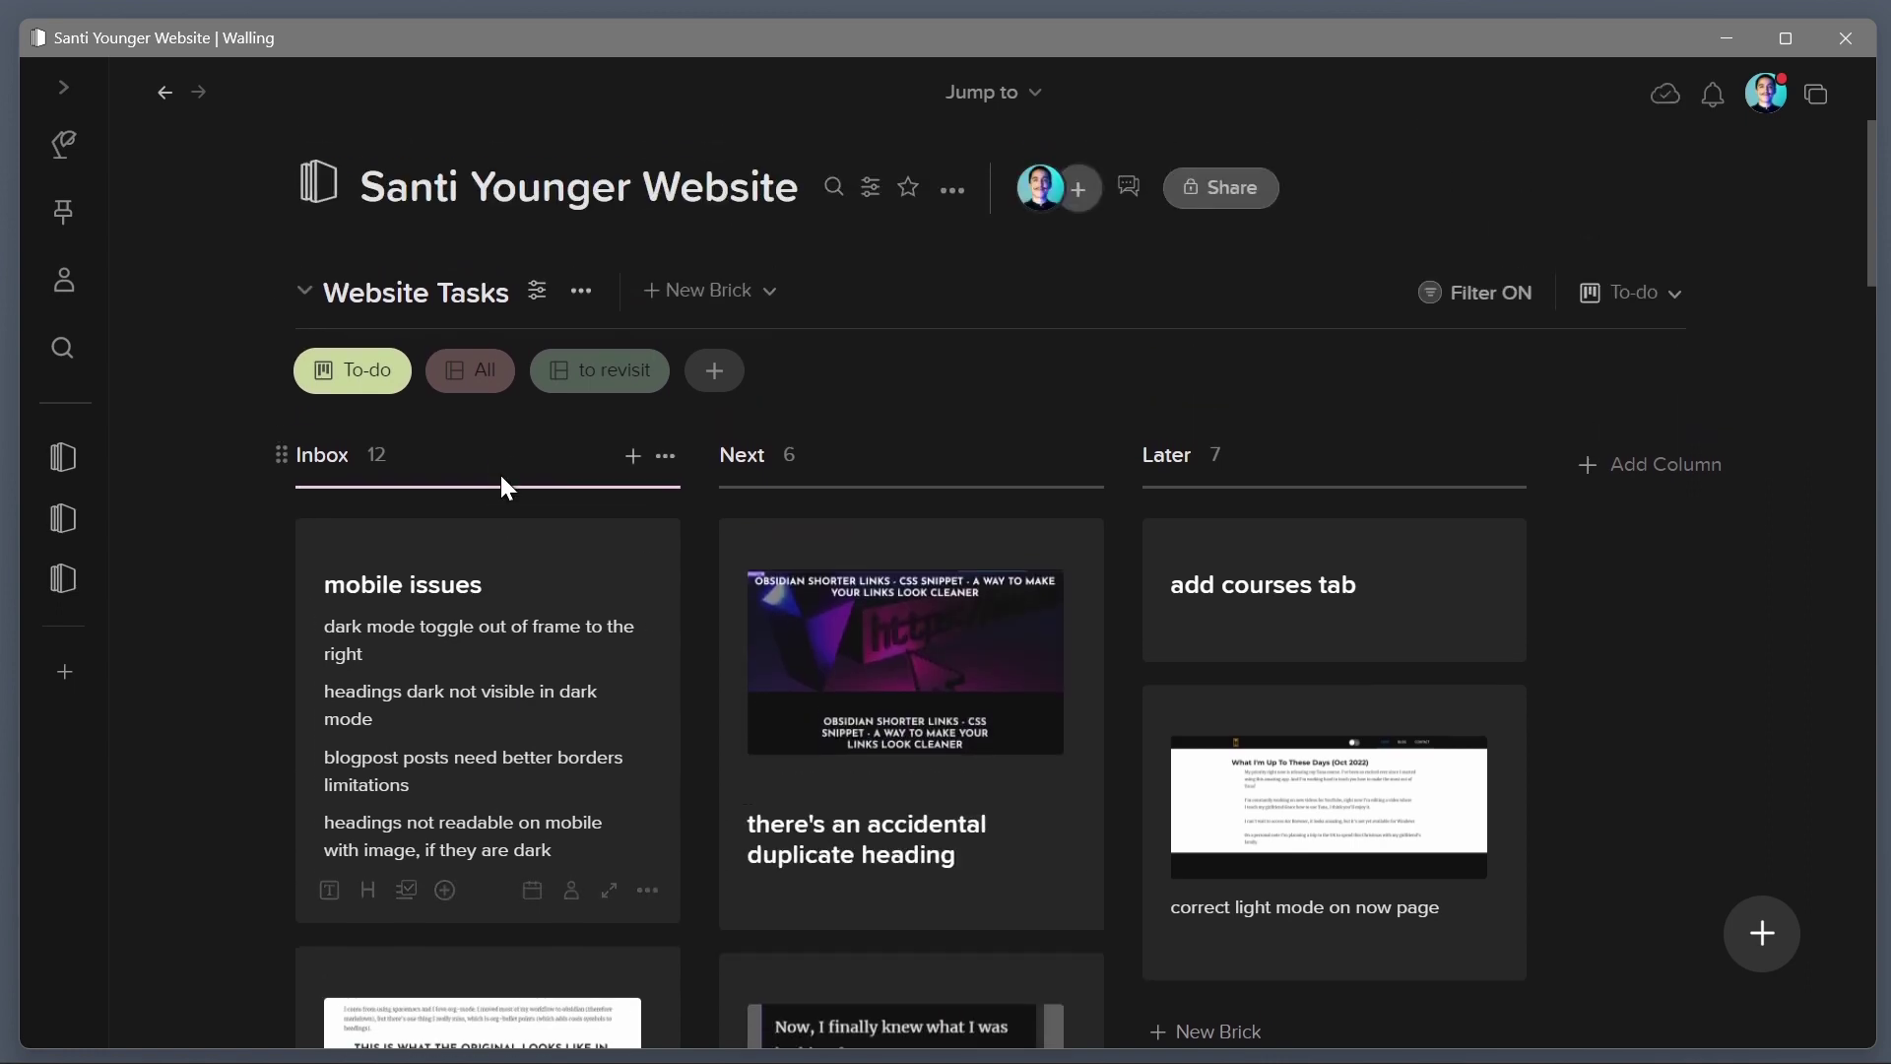
Create a new Visual-layout view called 'done tasks' for the Website Tasks section
{"action": "left_click", "coordinate": [1467, 312]}
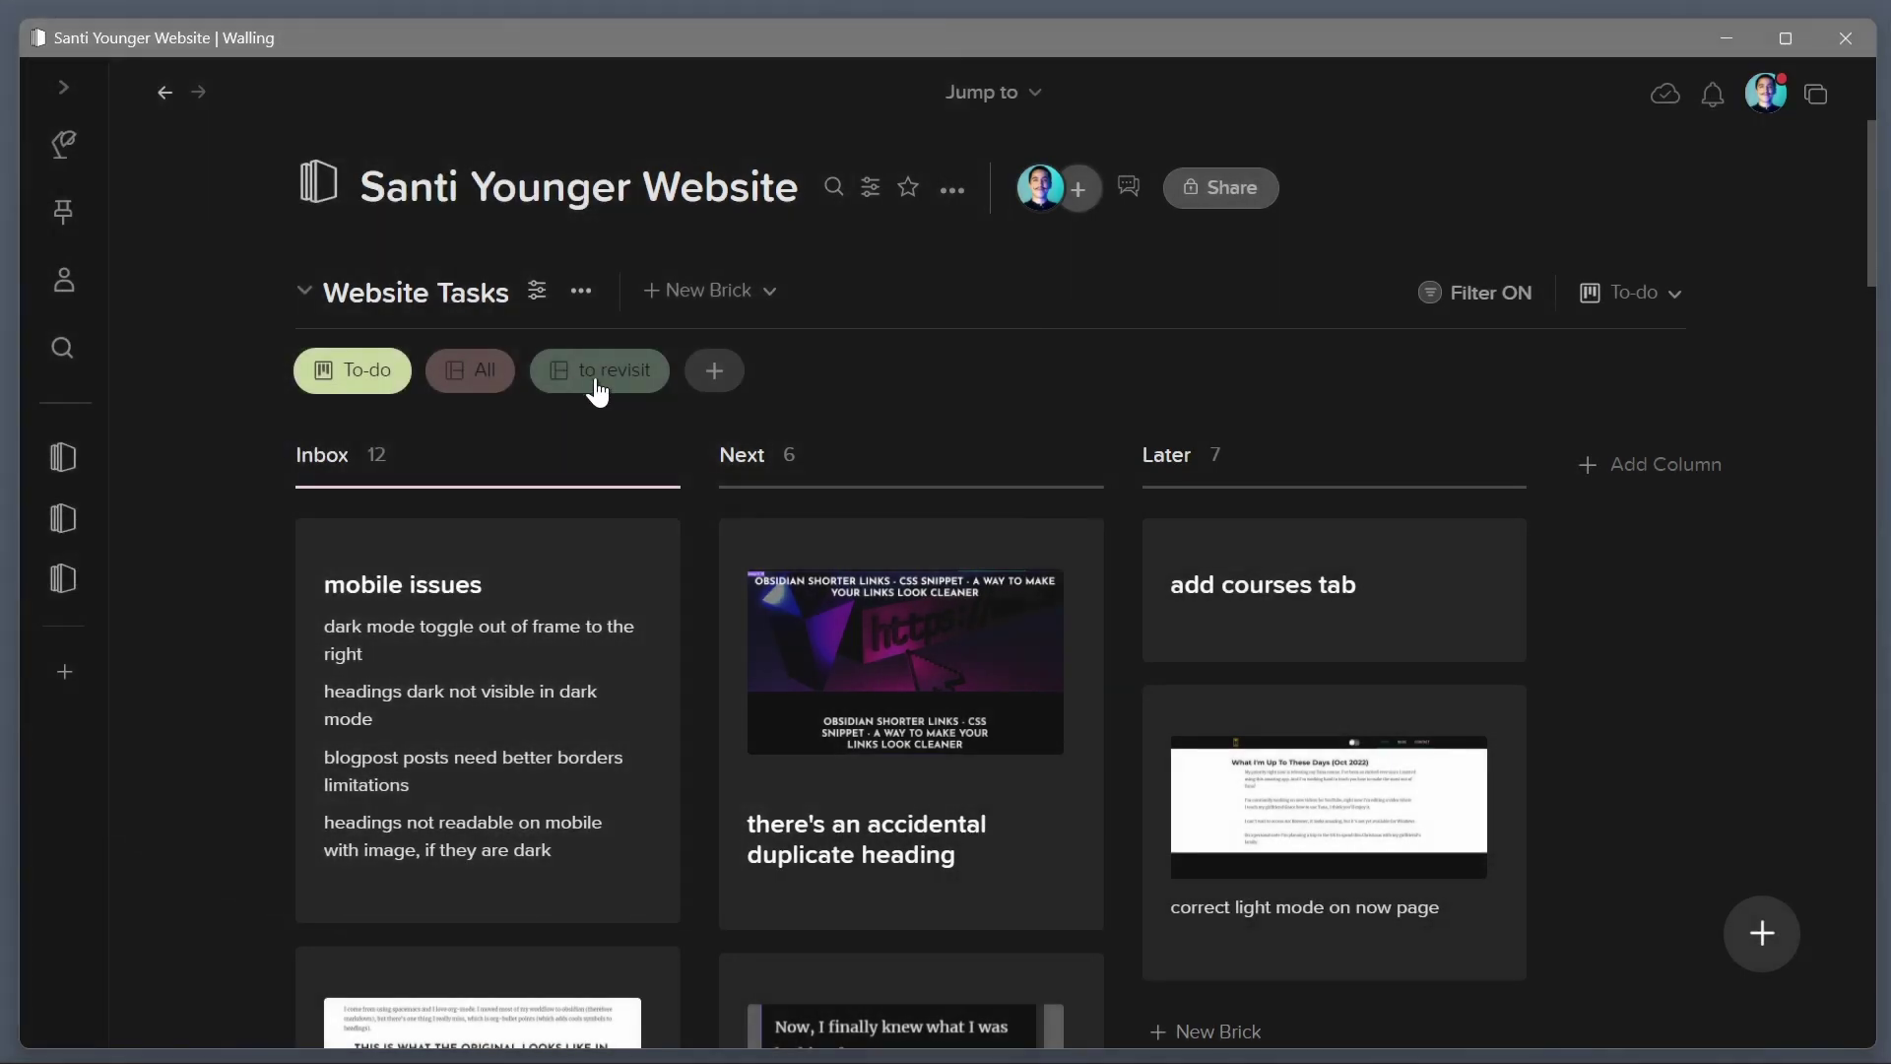
{"action": "left_click", "coordinate": [710, 380]}
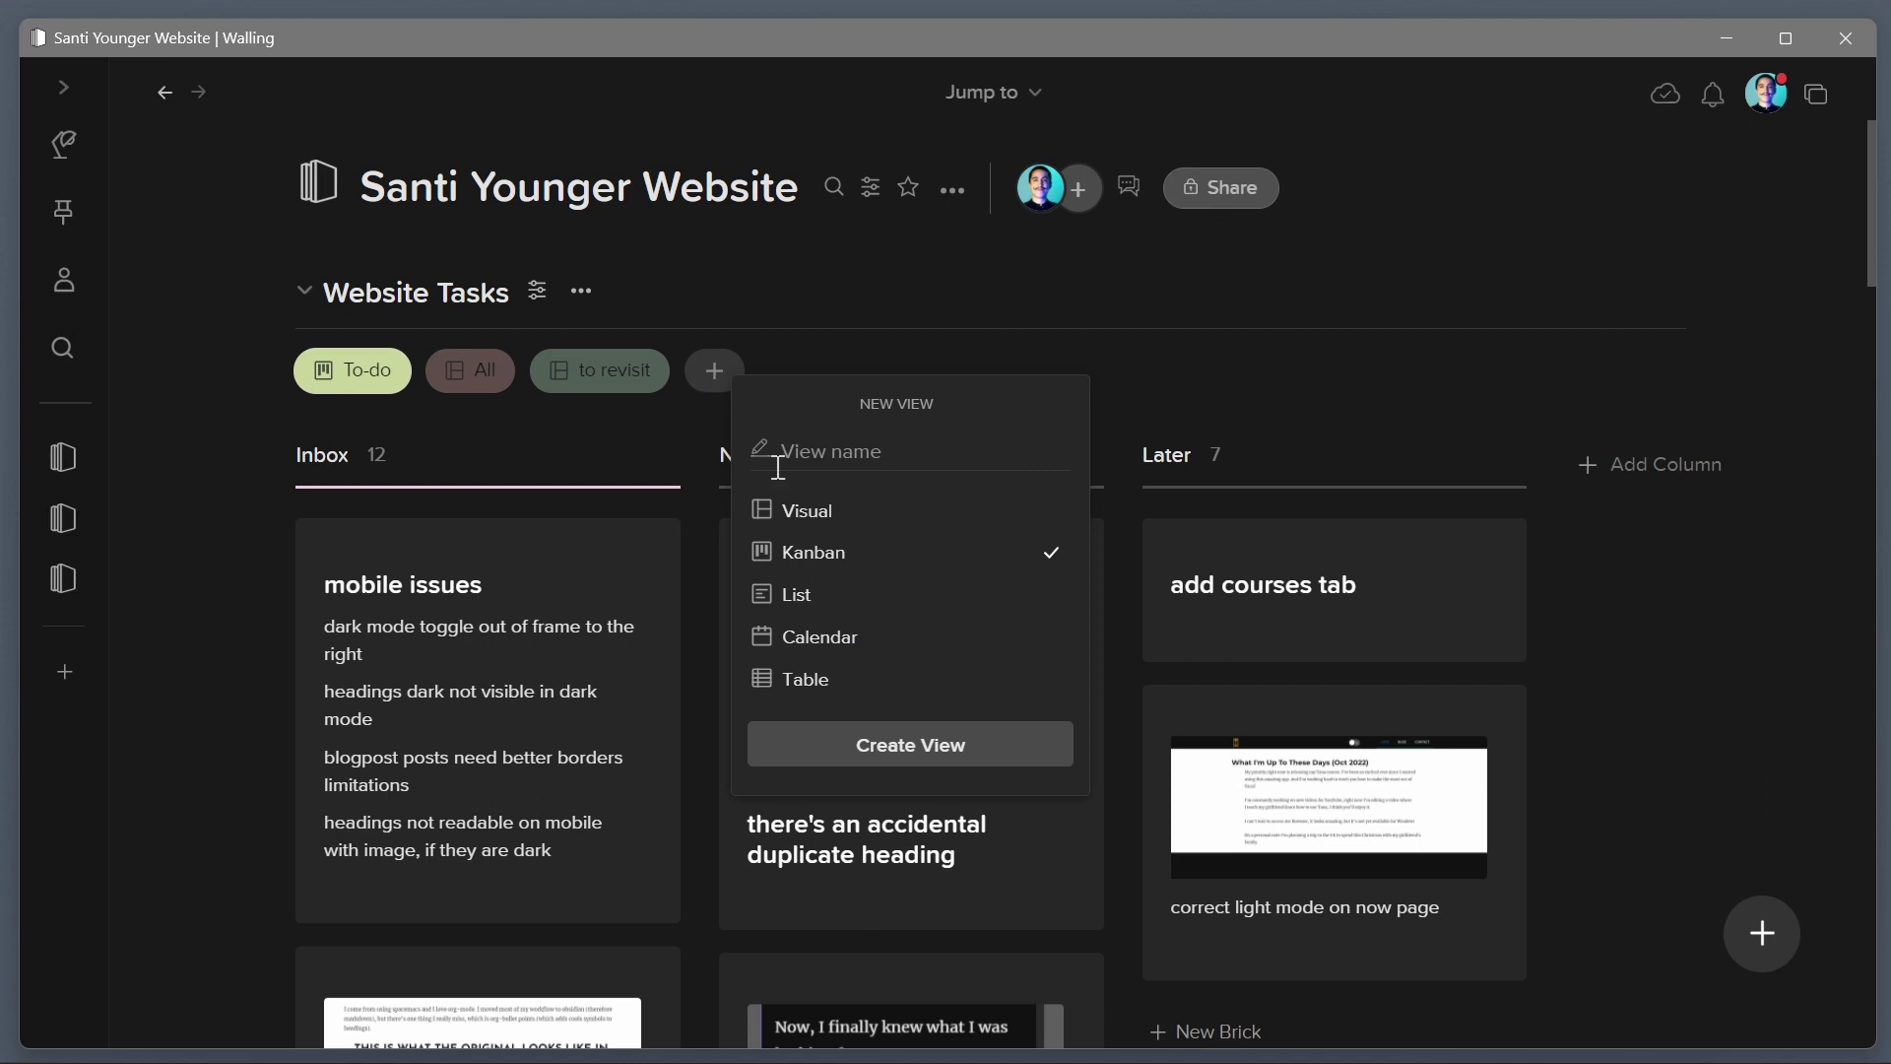
{"action": "left_click", "coordinate": [827, 504]}
{"action": "left_click", "coordinate": [899, 745]}
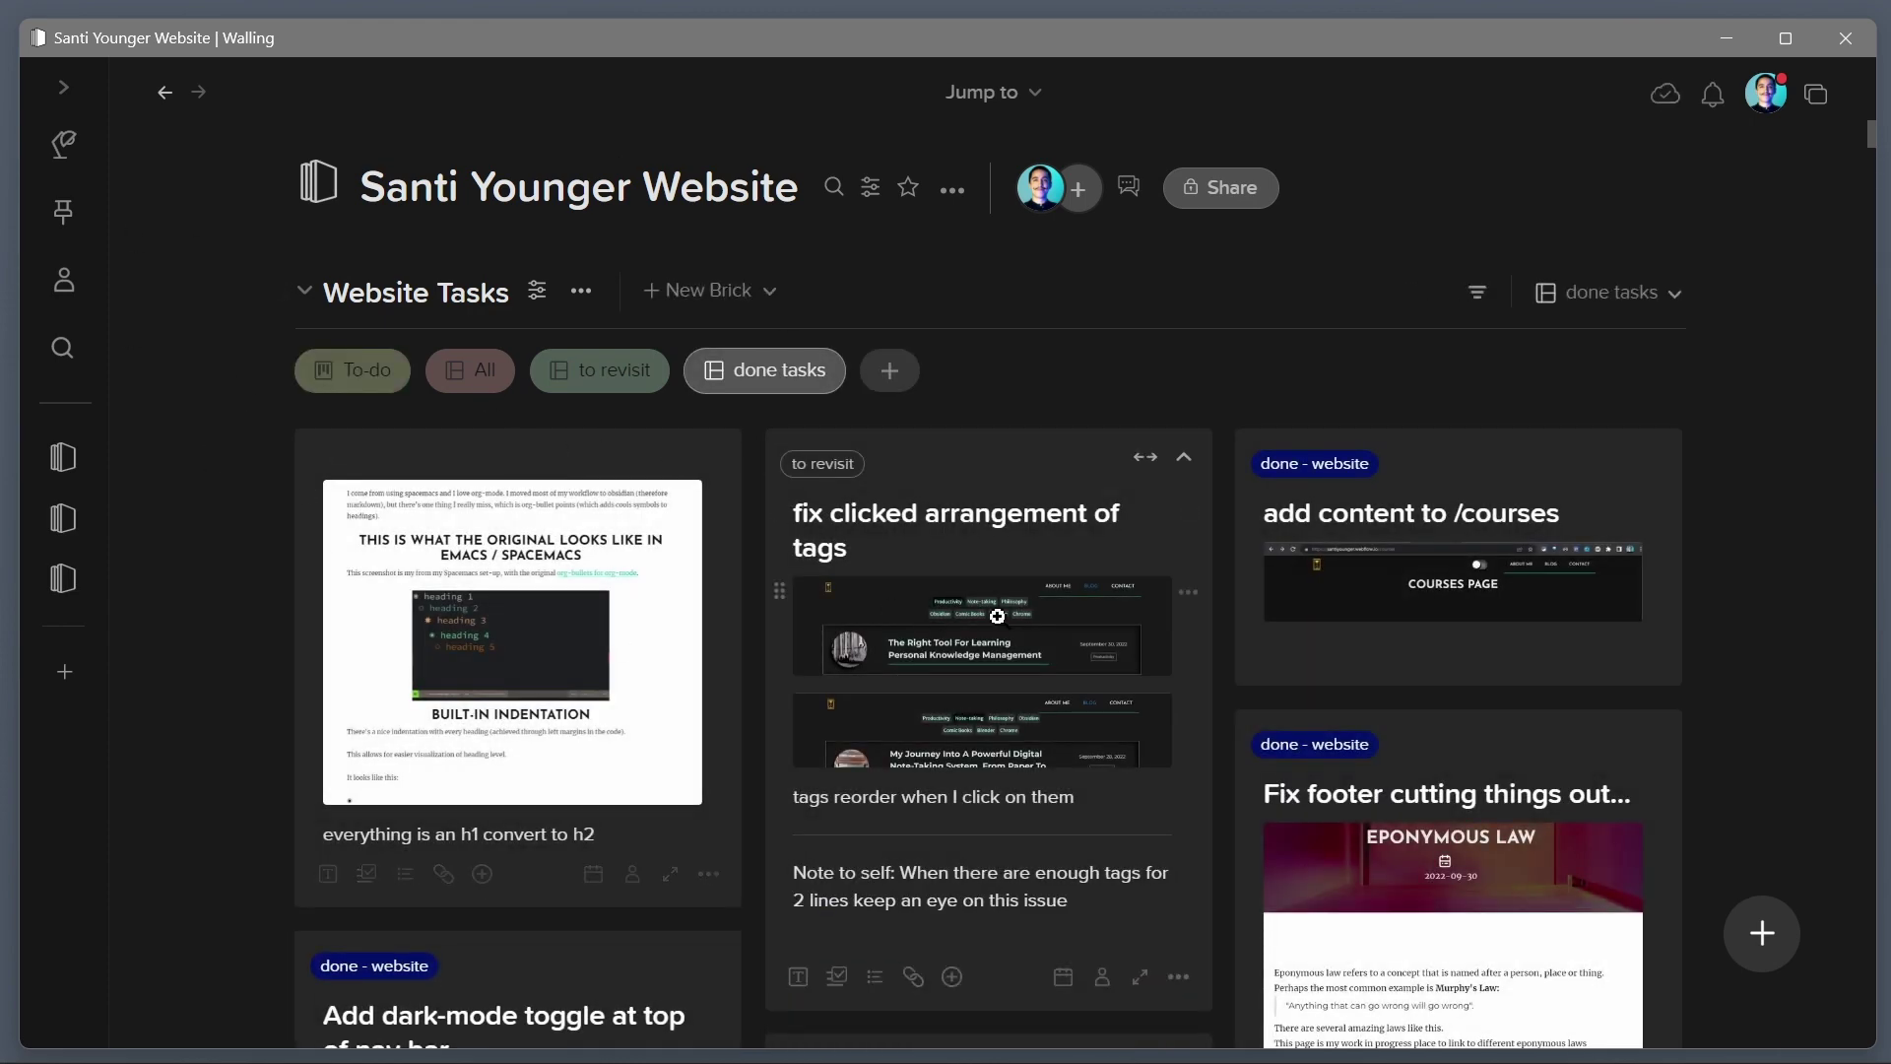
Filter the done tasks view to show only bricks tagged 'done - website'
{"action": "left_click", "coordinate": [1480, 295]}
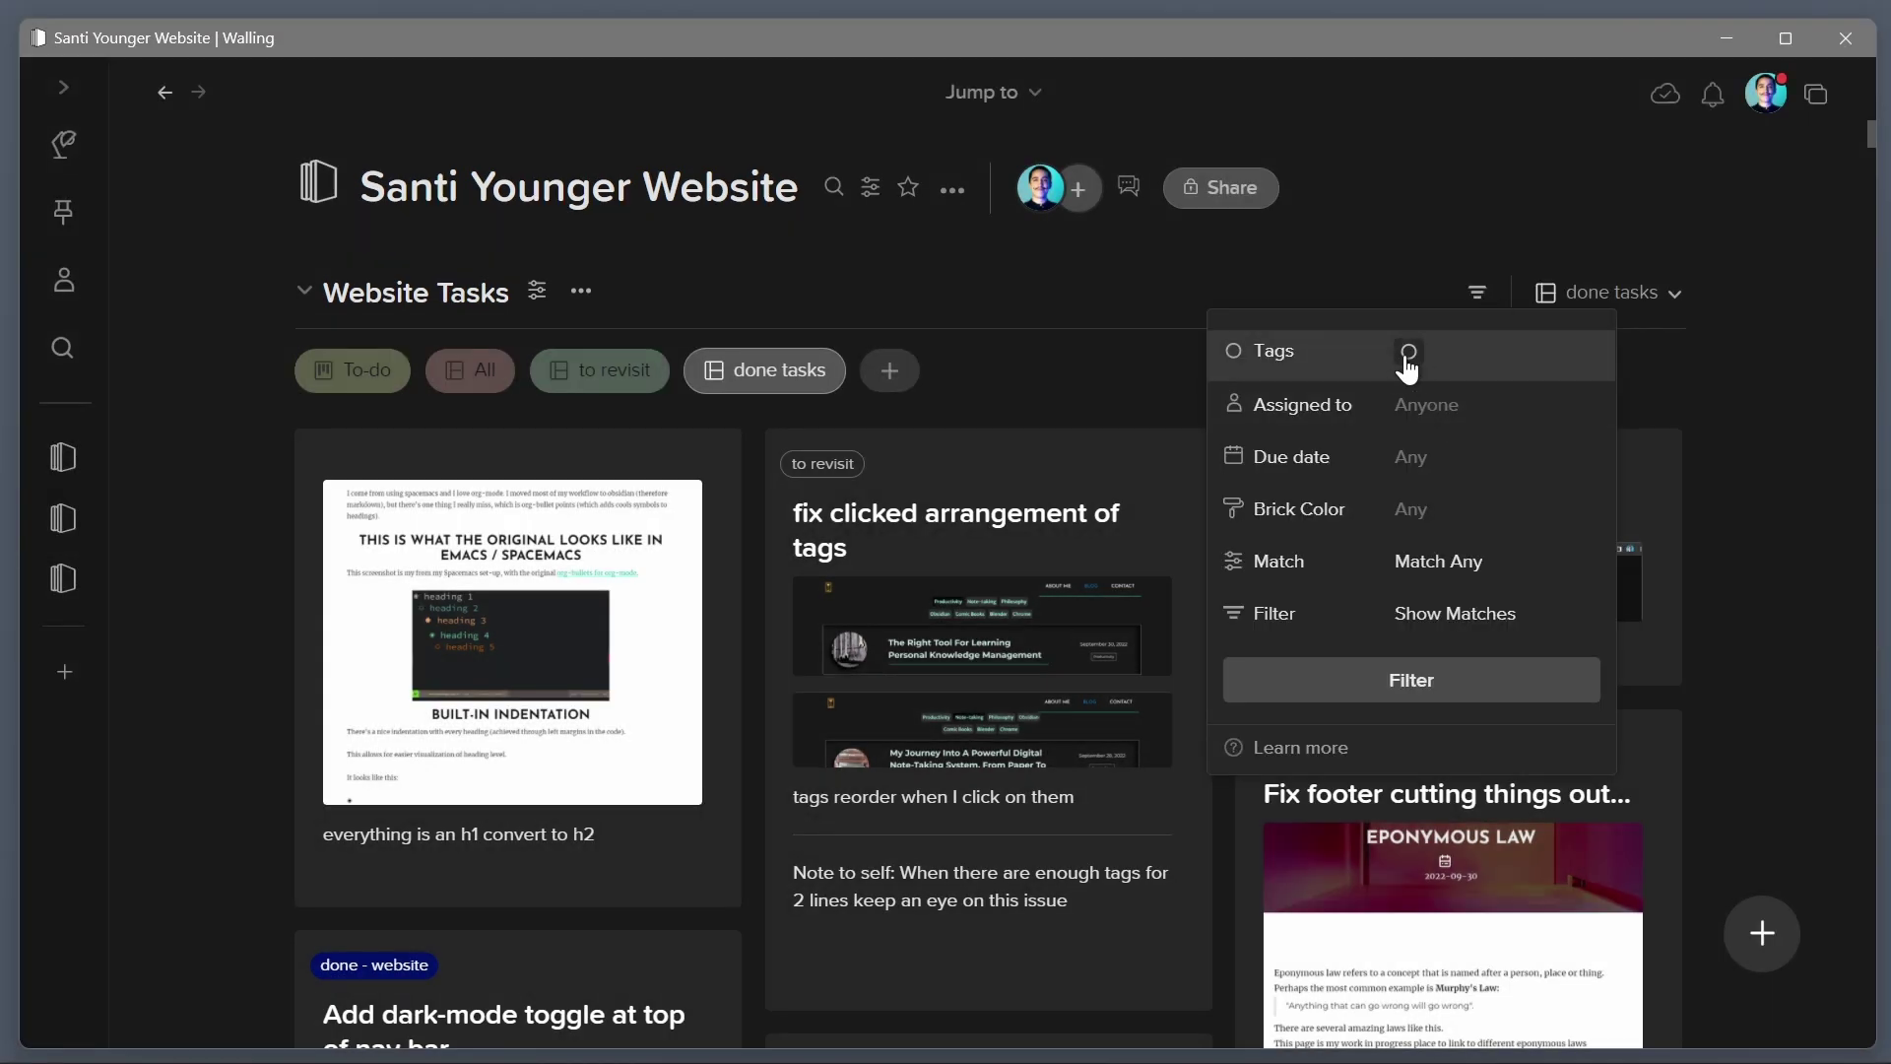
{"action": "left_click", "coordinate": [1408, 354]}
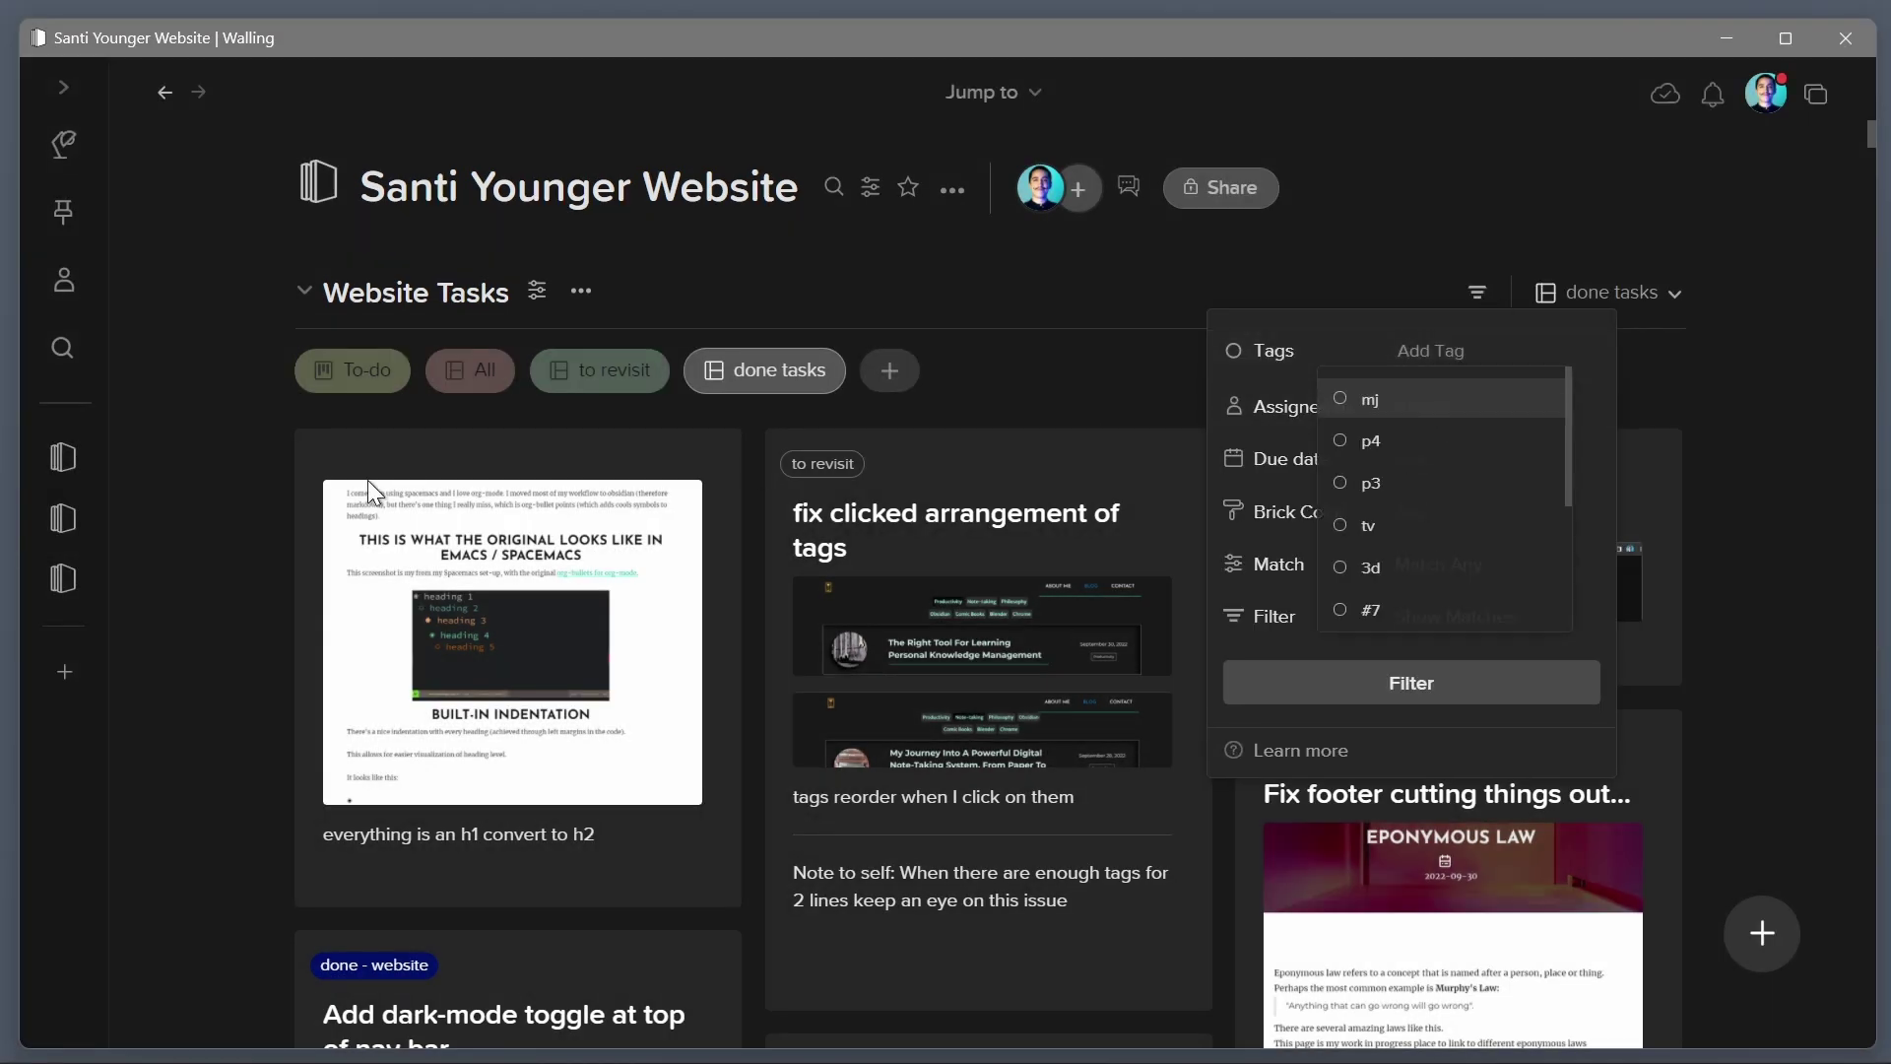
{"action": "left_click", "coordinate": [307, 450]}
{"action": "left_click", "coordinate": [1422, 373]}
{"action": "type", "text": "done"}
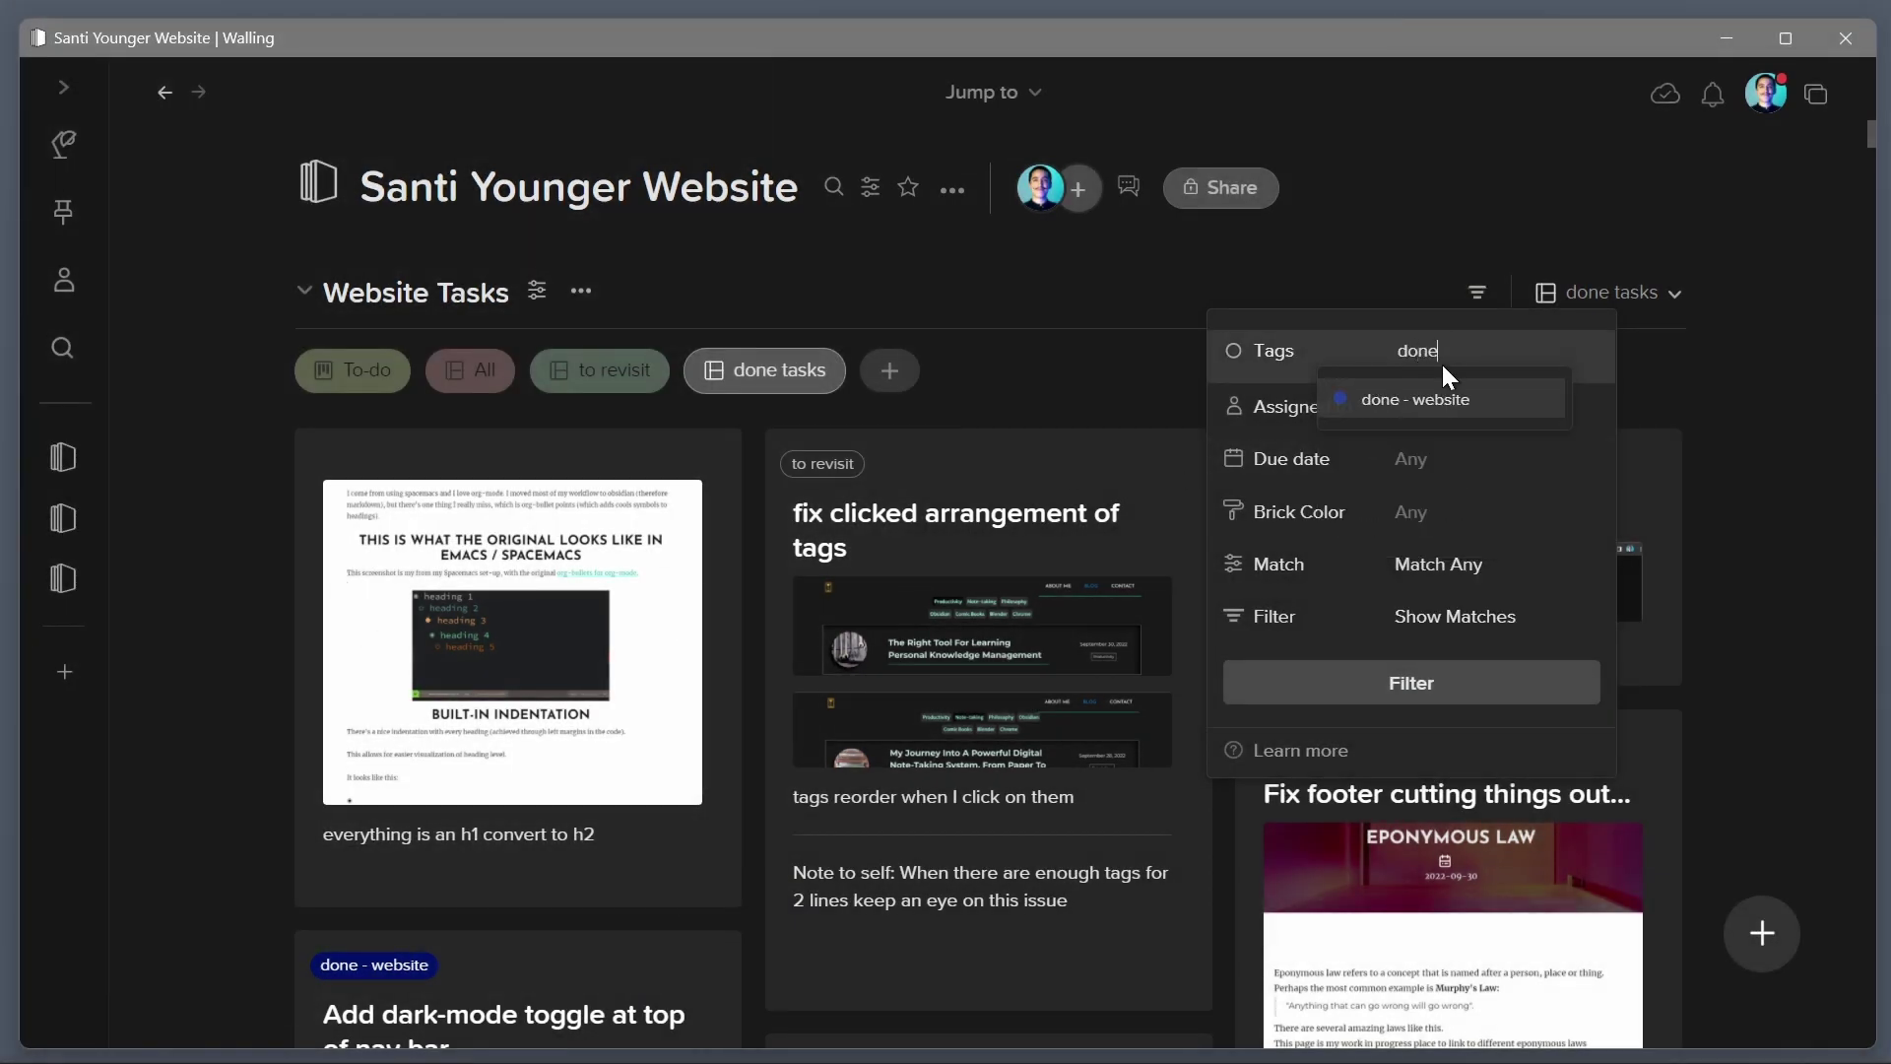
{"action": "left_click", "coordinate": [1460, 405]}
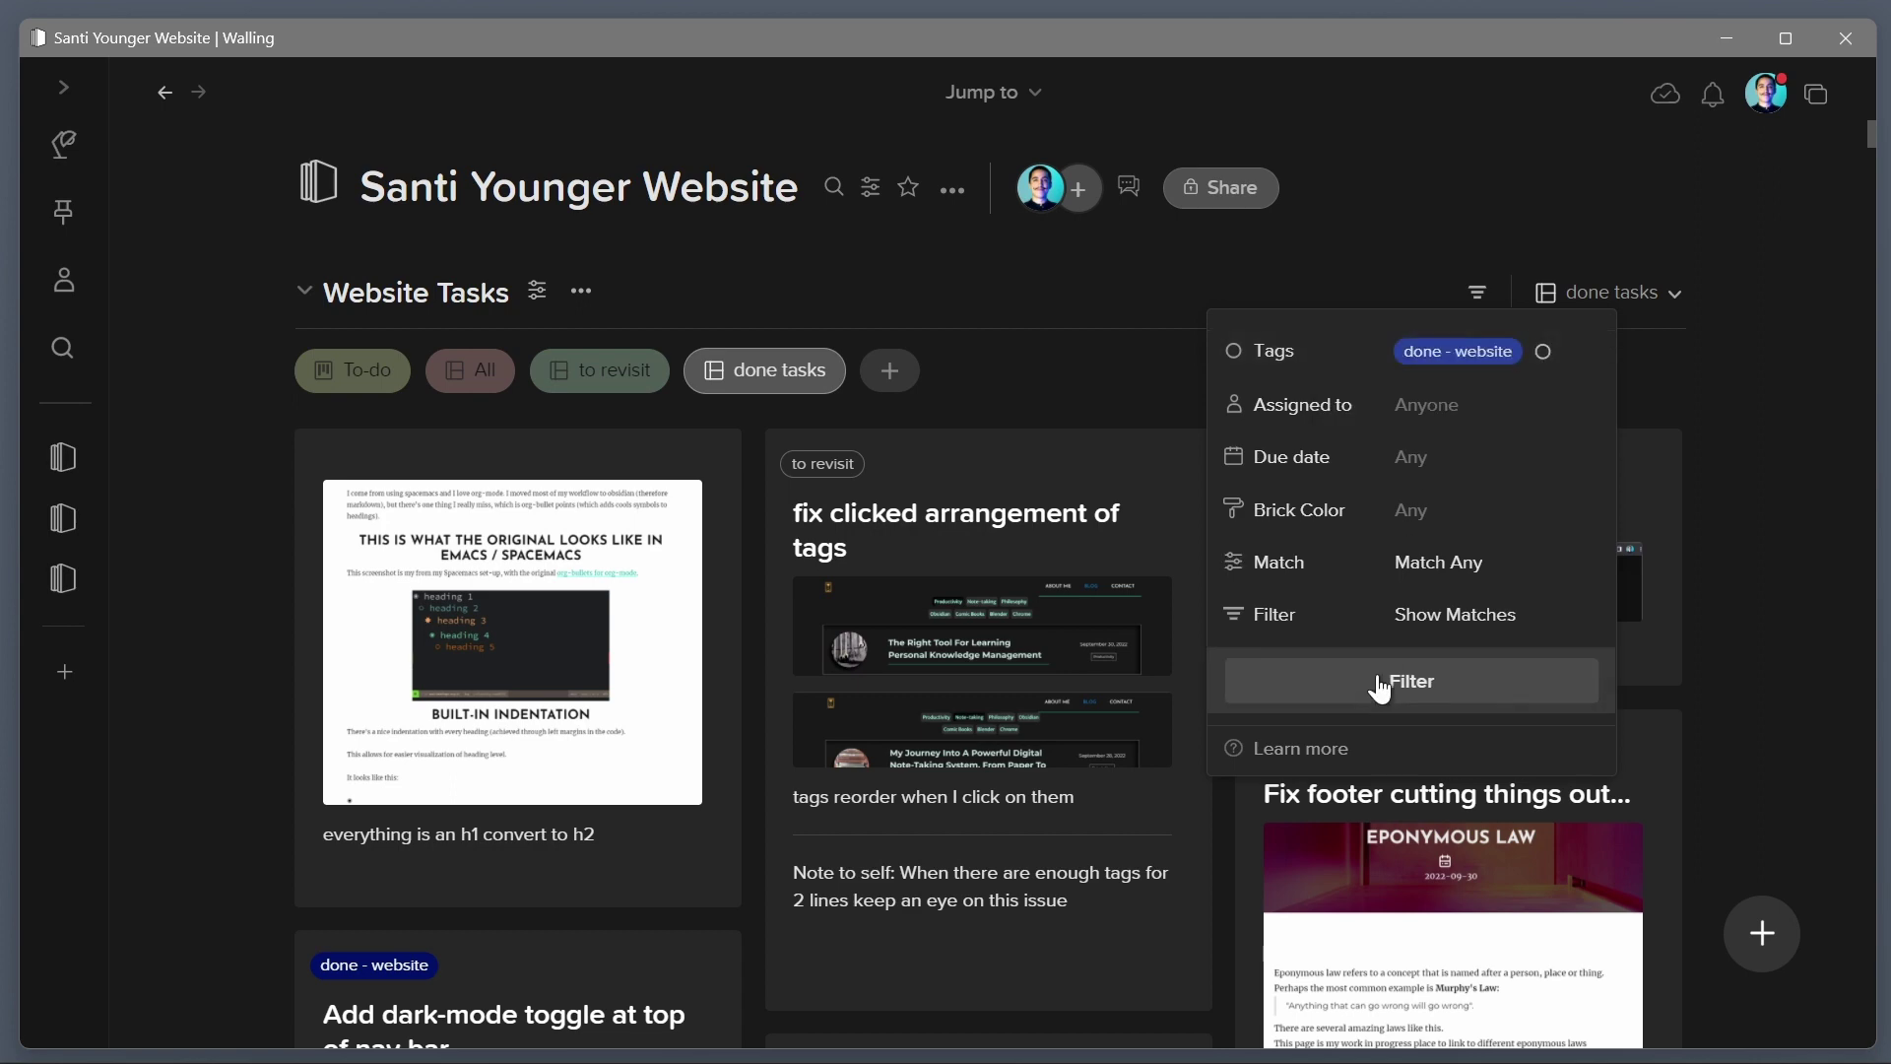
{"action": "left_click", "coordinate": [1380, 688]}
{"action": "left_click", "coordinate": [368, 480]}
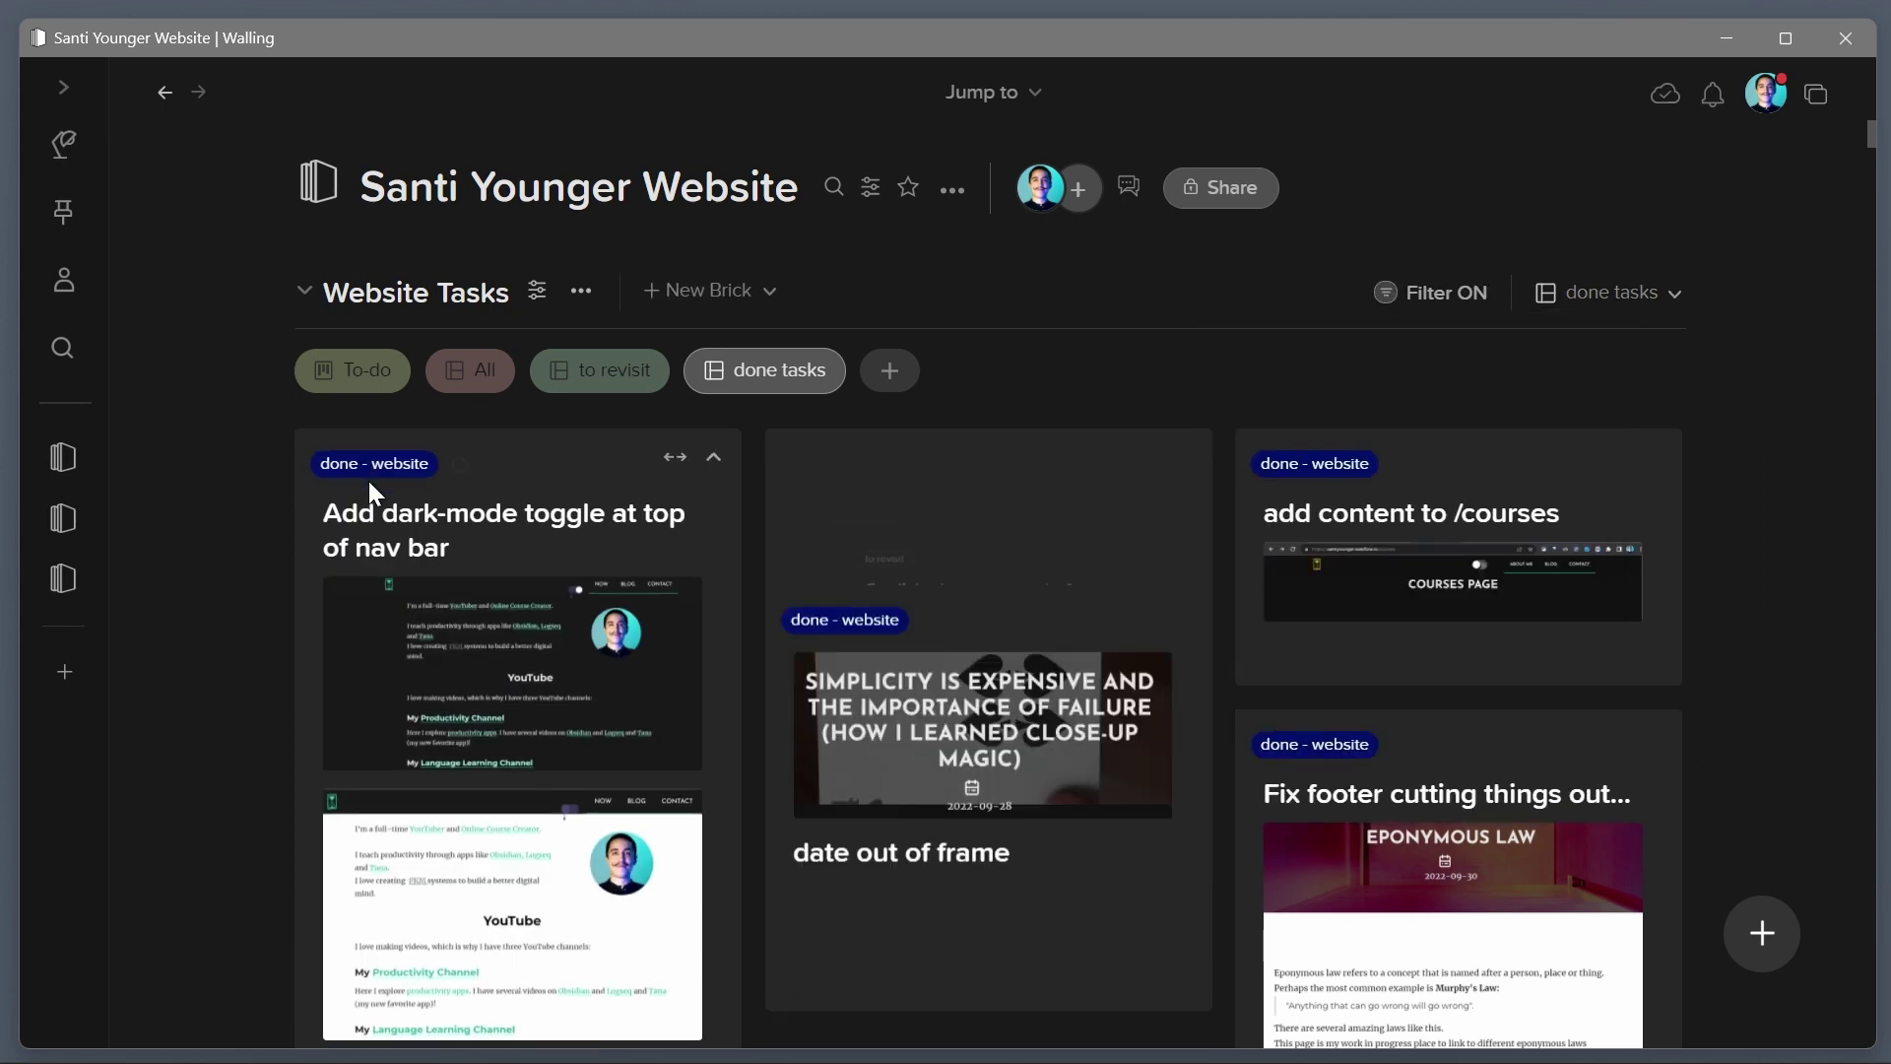
{"action": "scroll", "coordinate": [971, 650], "scroll_direction": "down", "scroll_amount": 3}
{"action": "scroll", "coordinate": [970, 650], "scroll_direction": "down", "scroll_amount": 5}
{"action": "scroll", "coordinate": [917, 559], "scroll_direction": "up", "scroll_amount": 5}
{"action": "scroll", "coordinate": [917, 558], "scroll_direction": "up", "scroll_amount": 3}
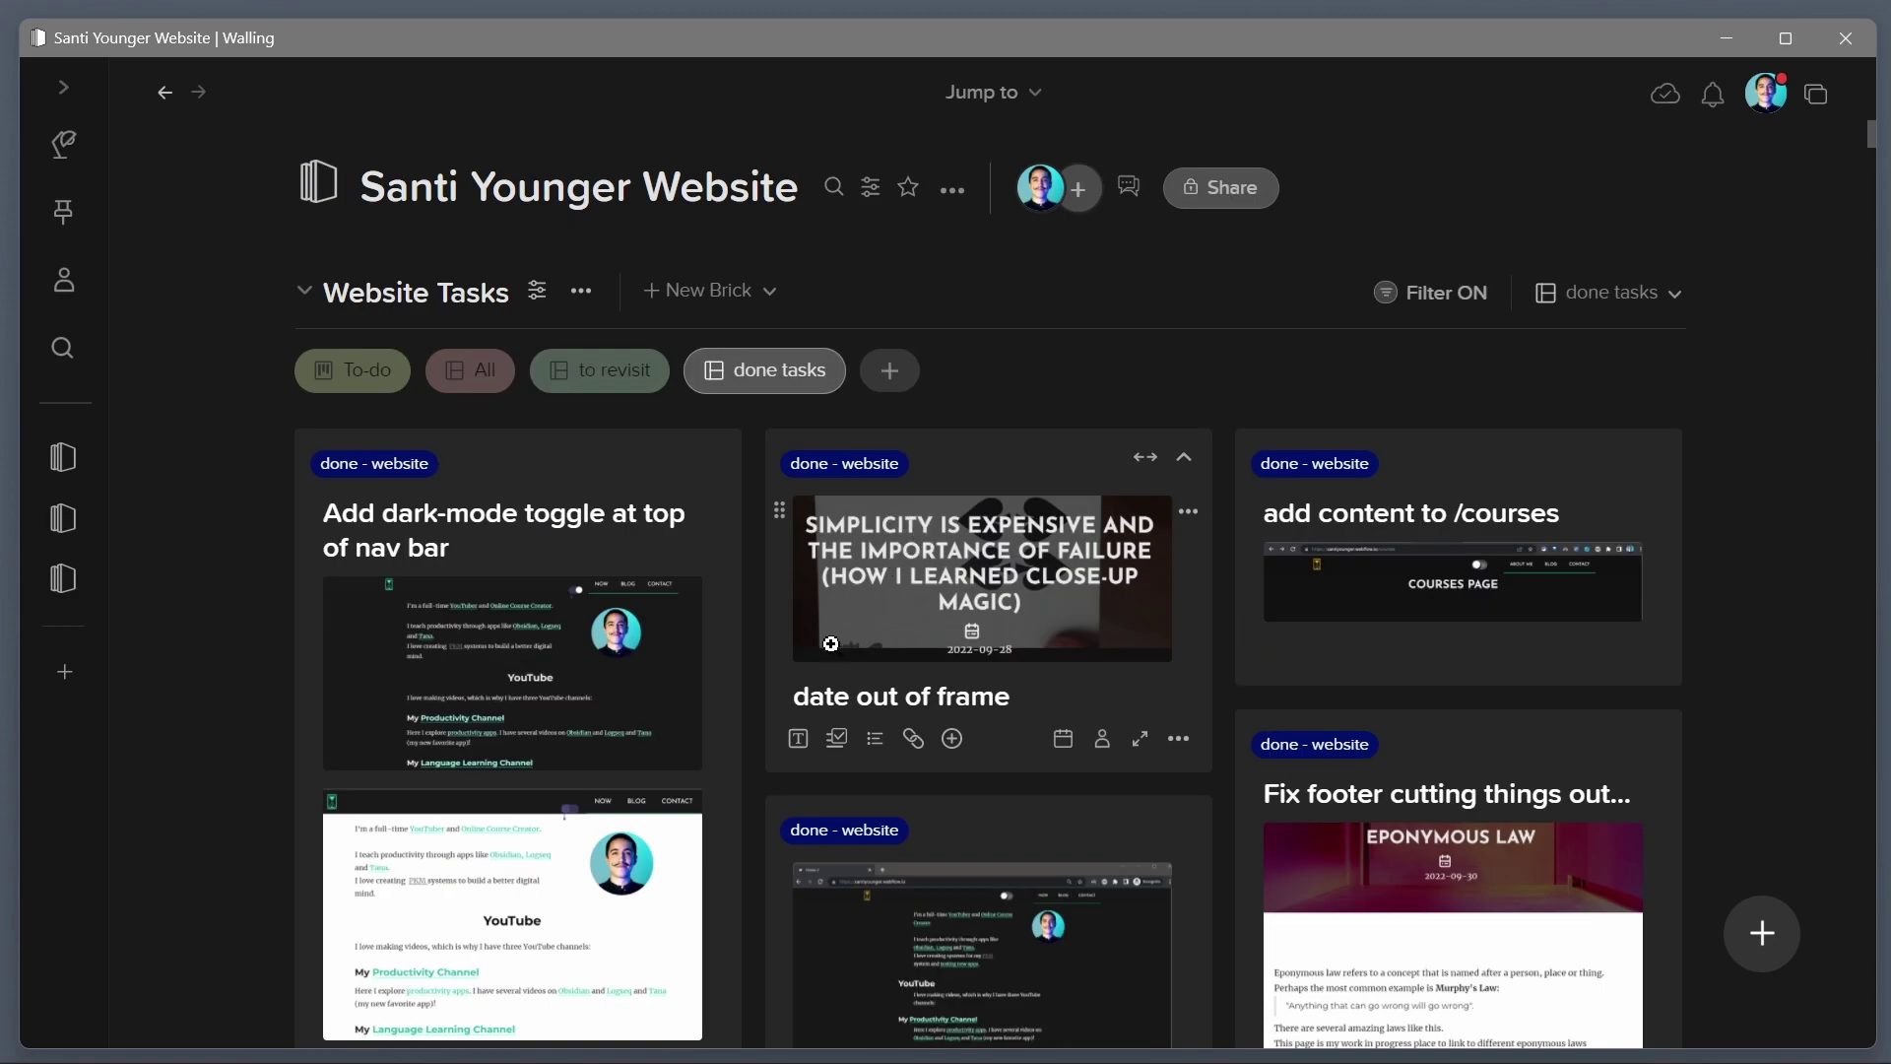
{"action": "scroll", "coordinate": [832, 641], "scroll_direction": "down", "scroll_amount": 5}
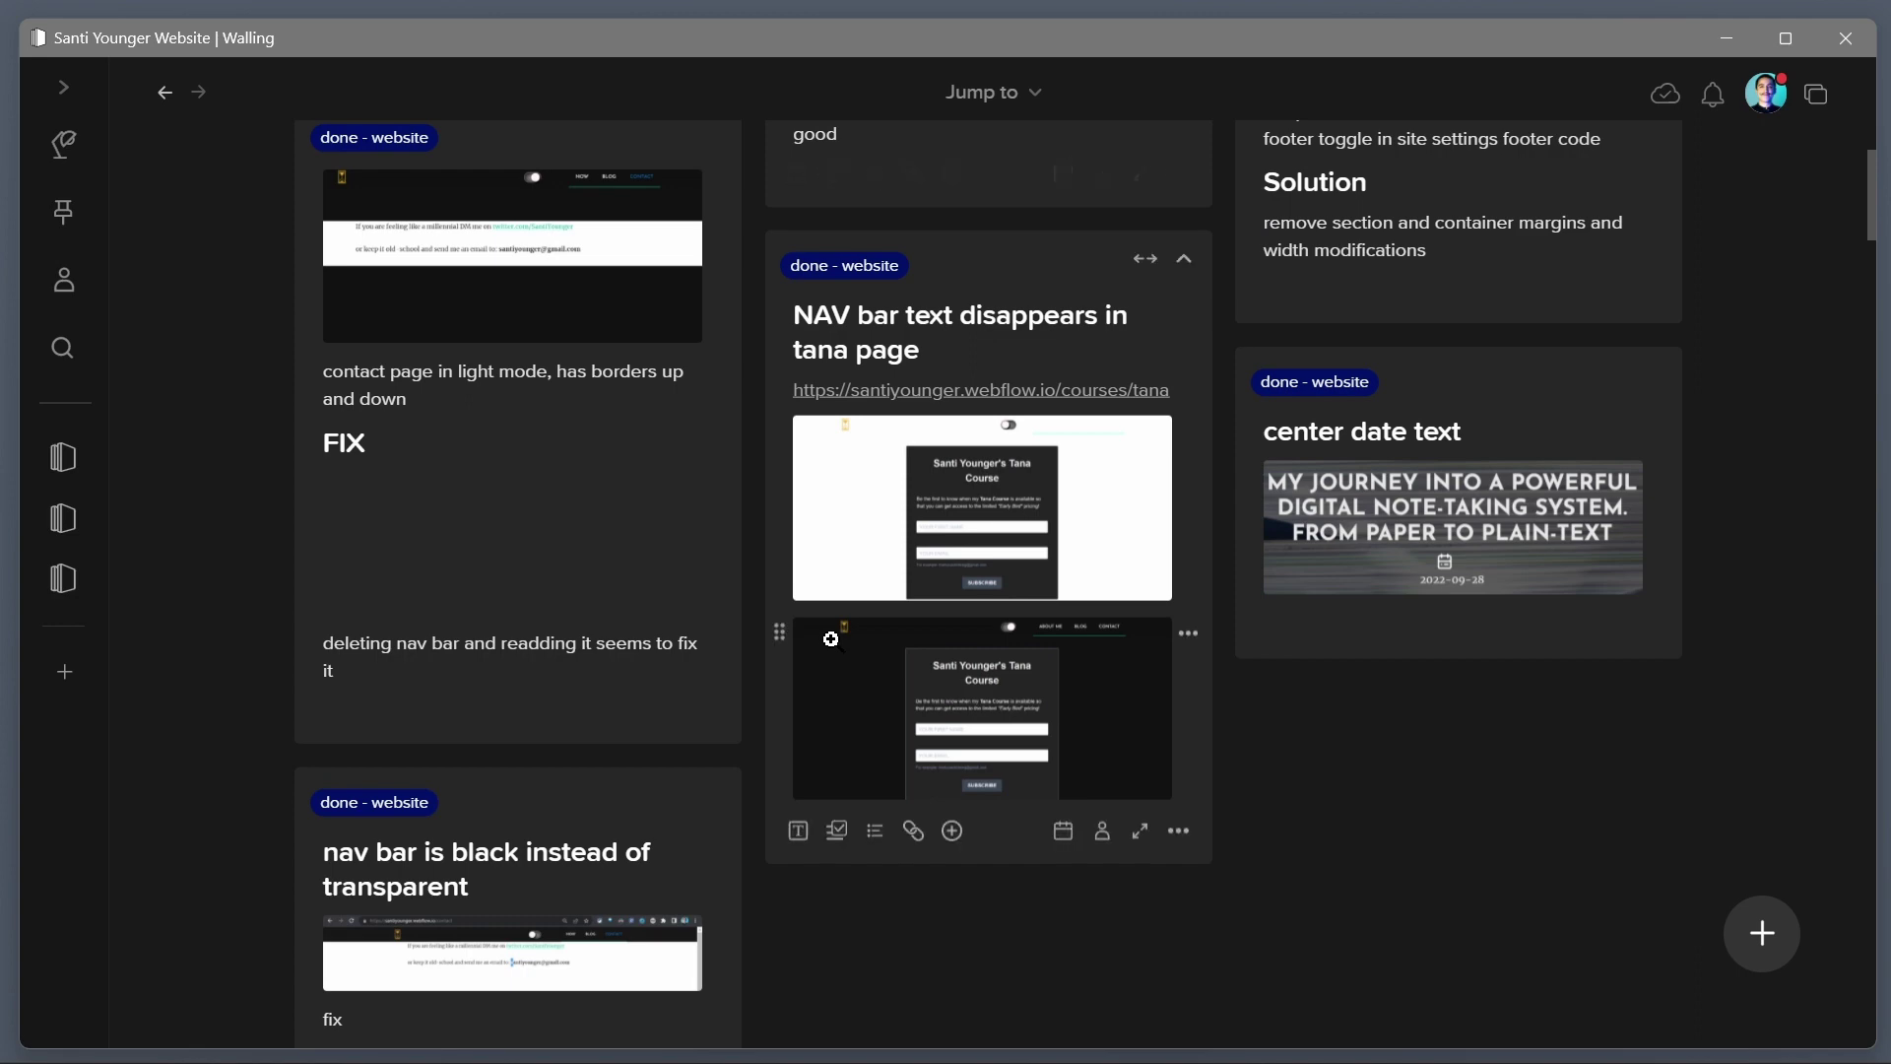
{"action": "scroll", "coordinate": [832, 641], "scroll_direction": "down", "scroll_amount": 2}
{"action": "scroll", "coordinate": [831, 635], "scroll_direction": "up", "scroll_amount": 7}
{"action": "scroll", "coordinate": [832, 625], "scroll_direction": "up", "scroll_amount": 3}
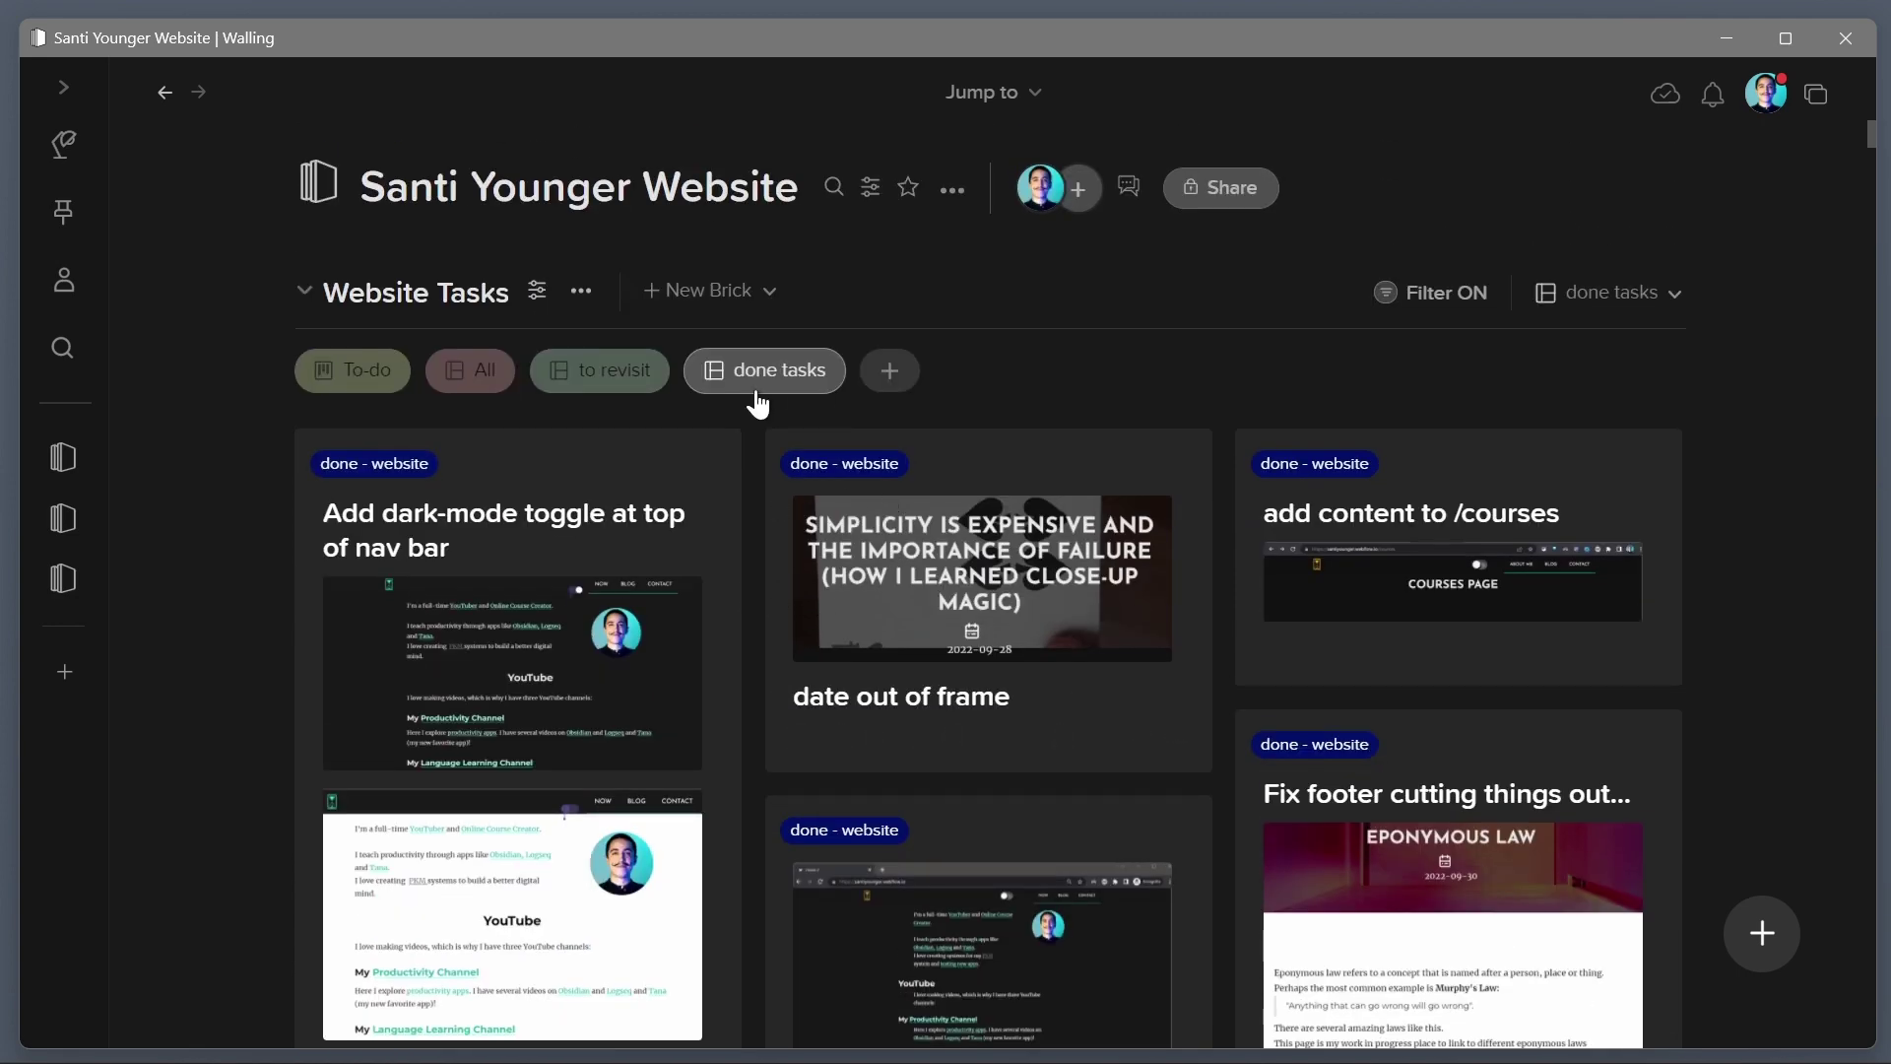
Colour the done tasks view light blue and move it to second place
{"action": "right_click", "coordinate": [766, 388]}
{"action": "left_click", "coordinate": [914, 514]}
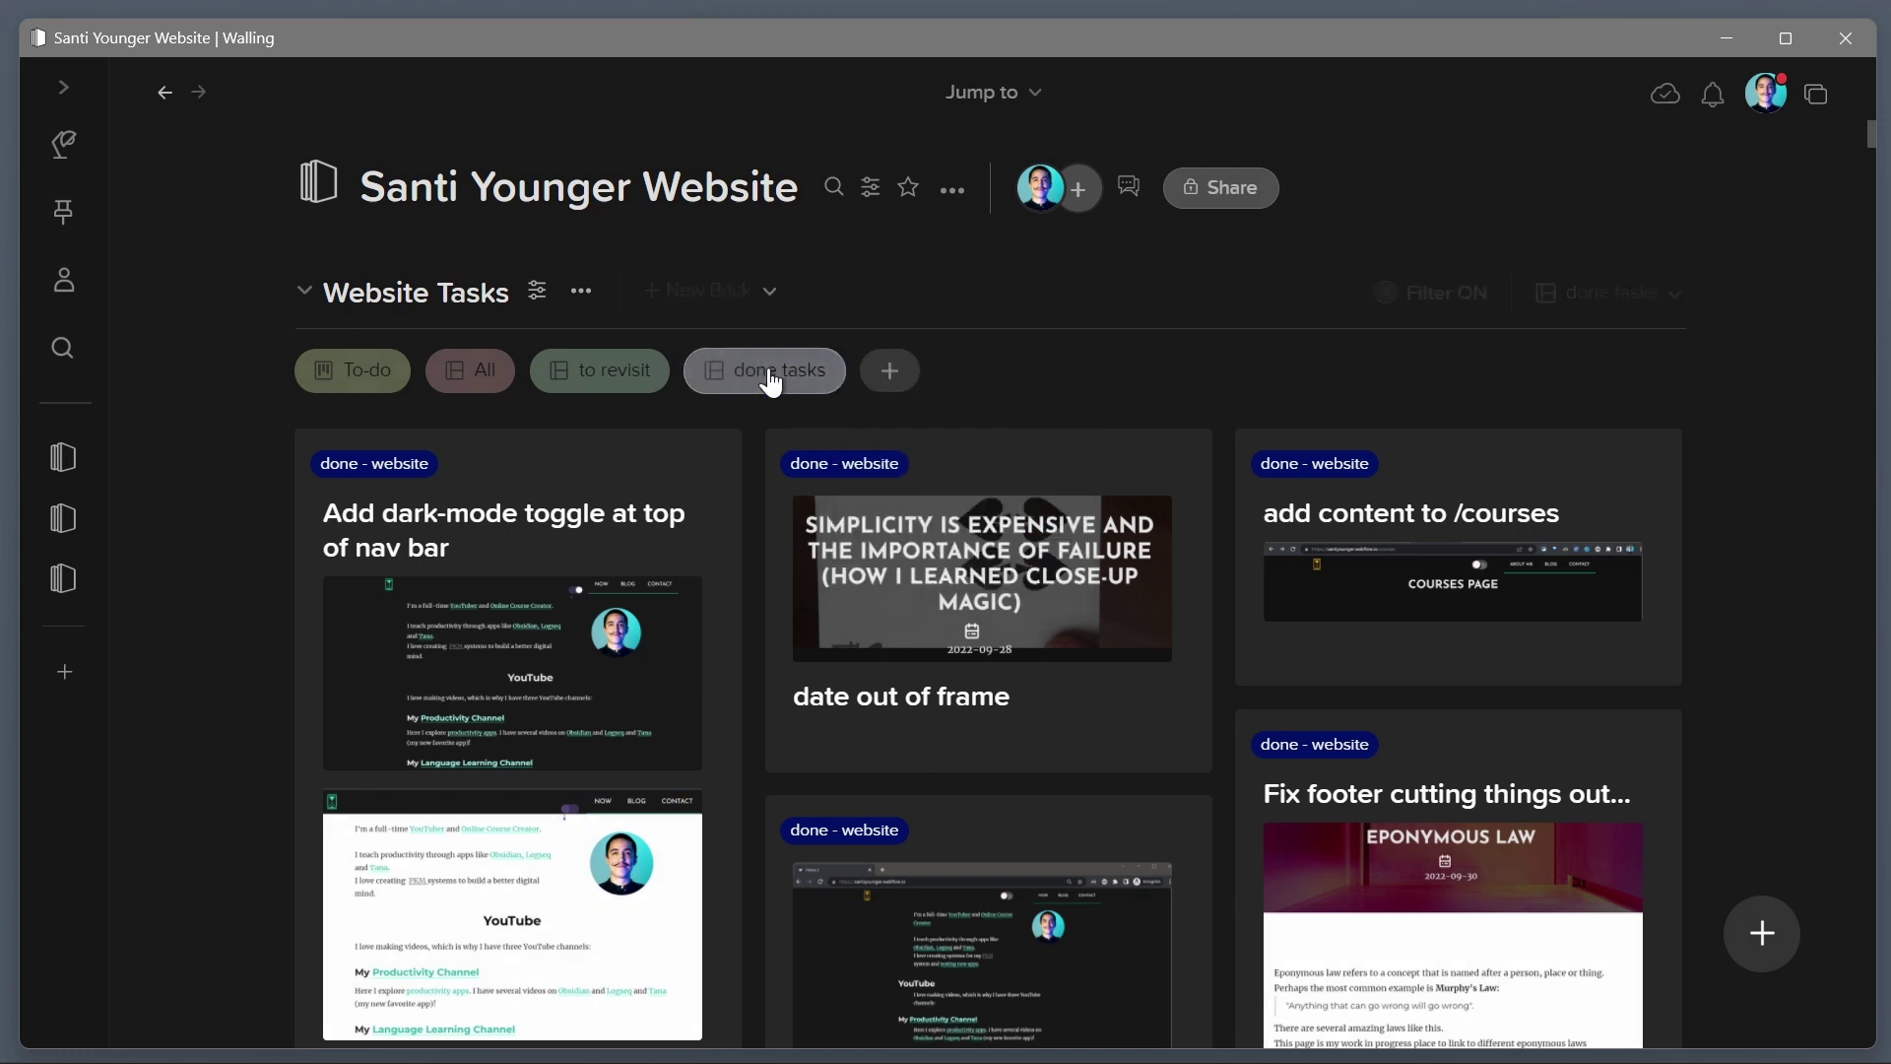
{"action": "left_click_drag", "start_coordinate": [772, 380], "coordinate": [492, 373]}
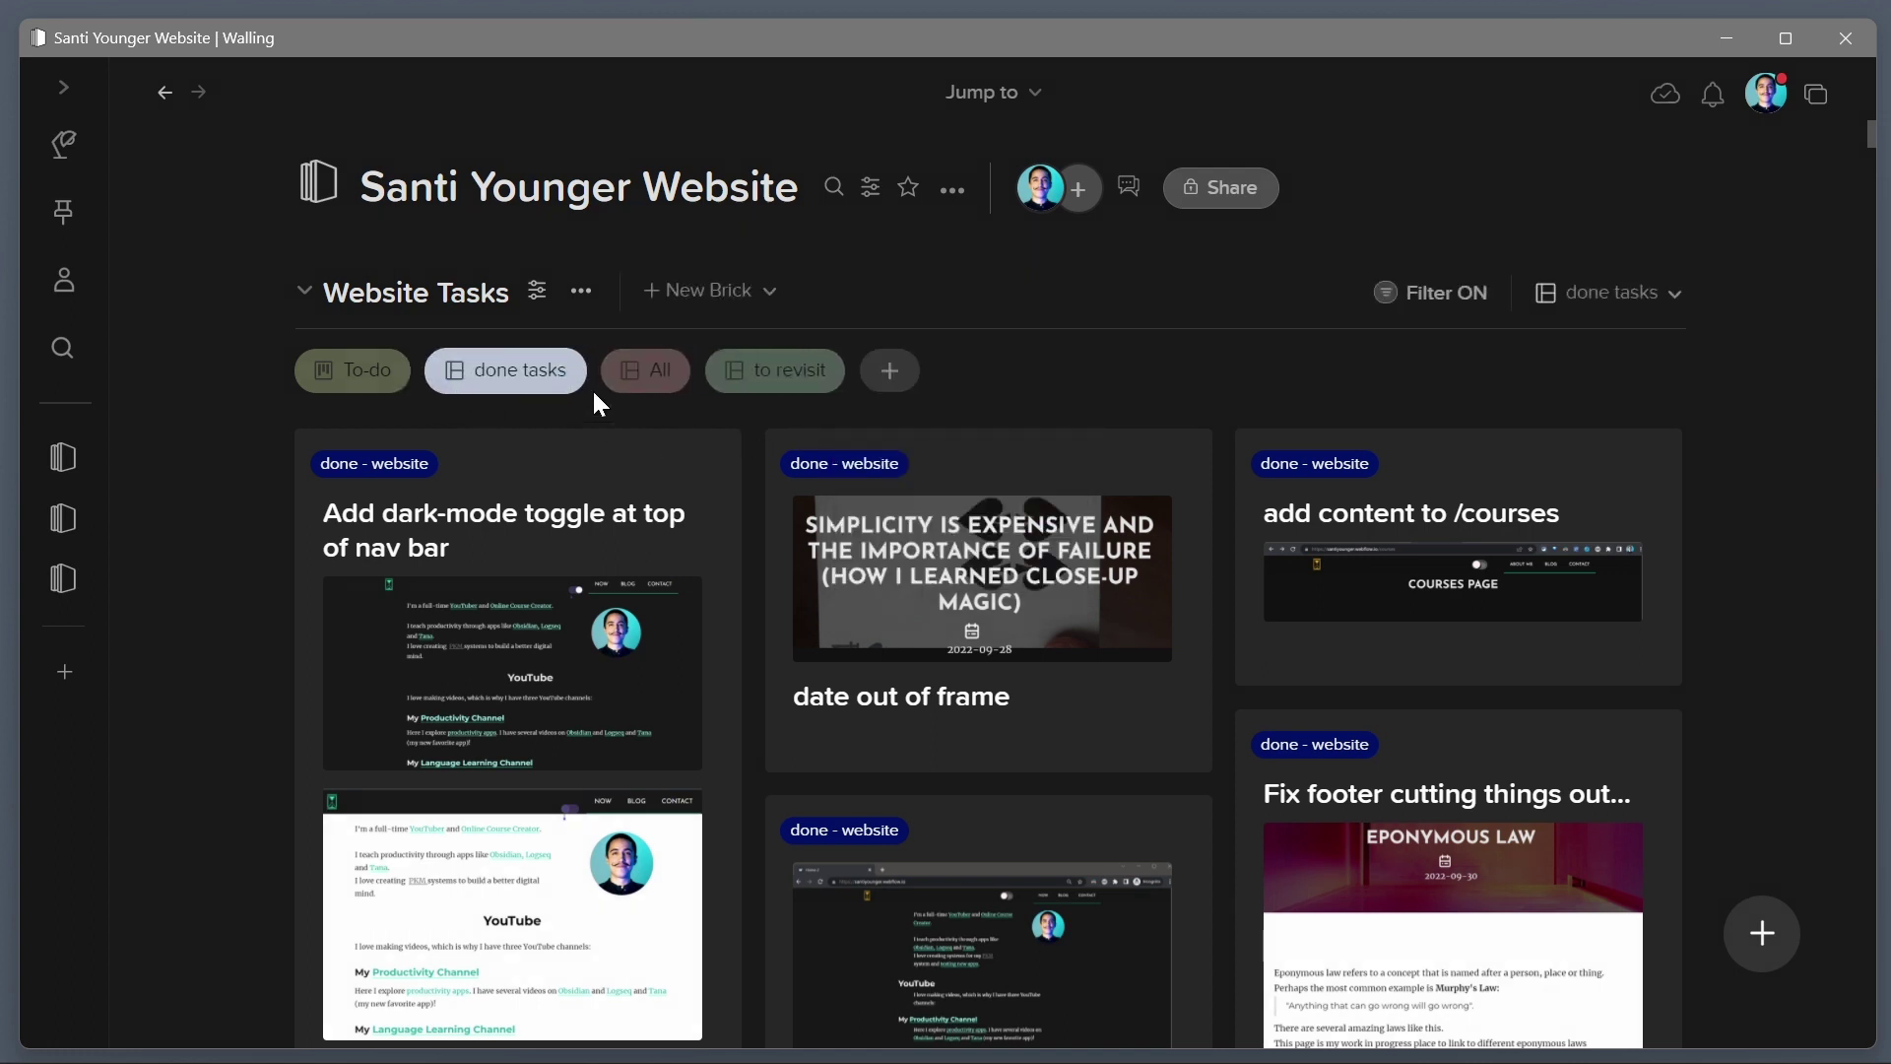
On the To-do board, add a new Later brick tagged 'done - website'
{"action": "left_click", "coordinate": [367, 374]}
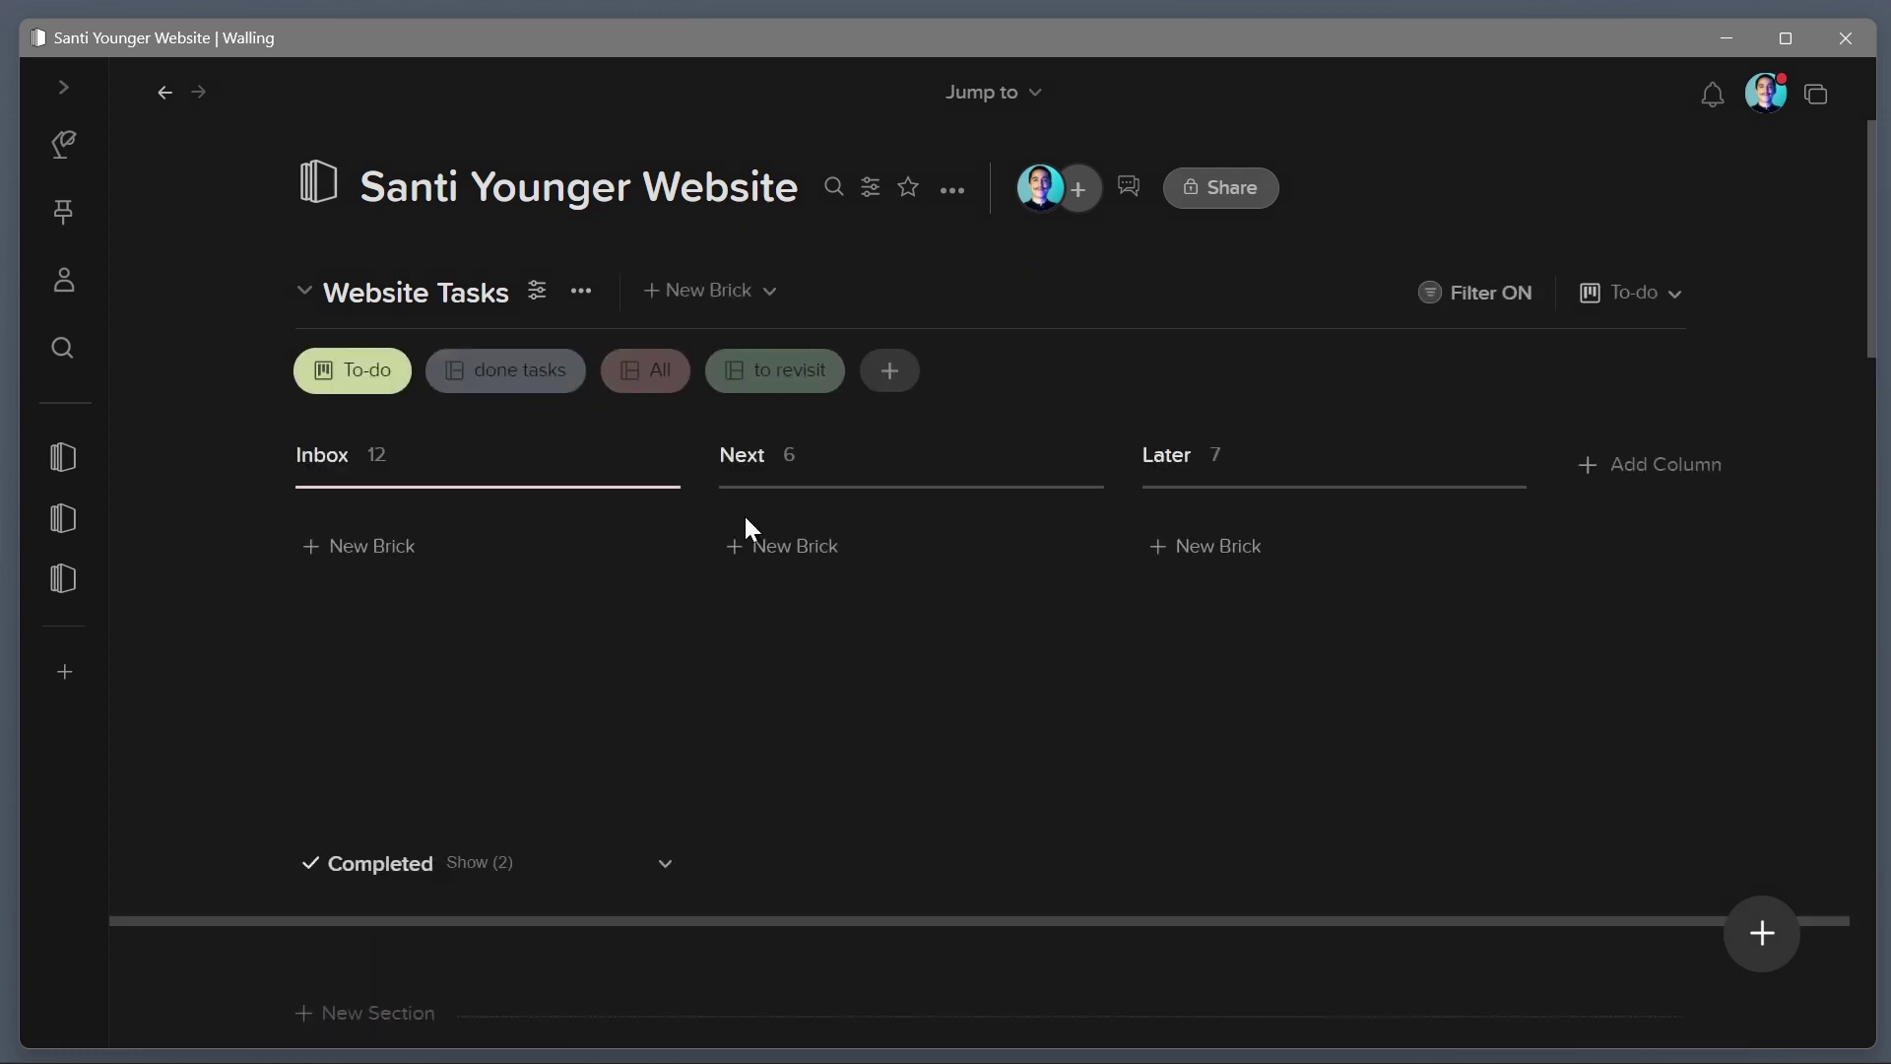
{"action": "scroll", "coordinate": [1408, 670], "scroll_direction": "down", "scroll_amount": 3}
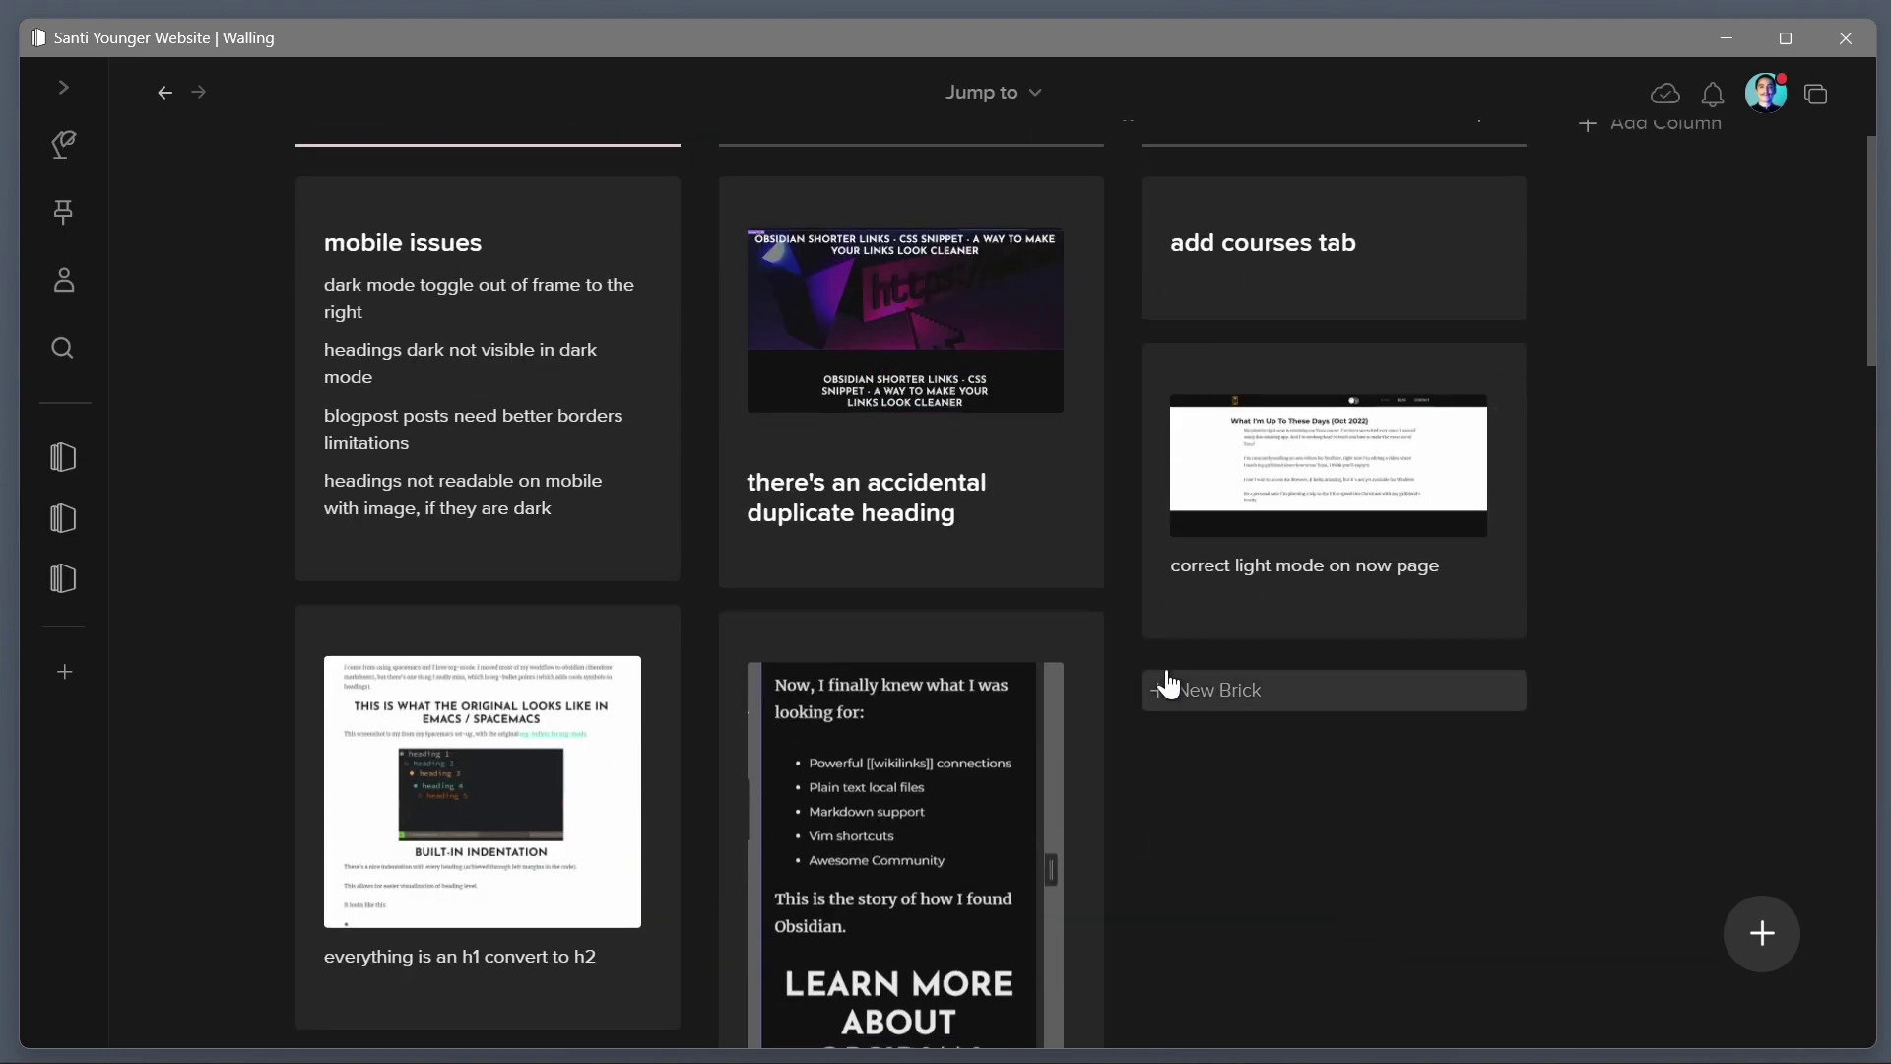
{"action": "left_click", "coordinate": [1214, 708]}
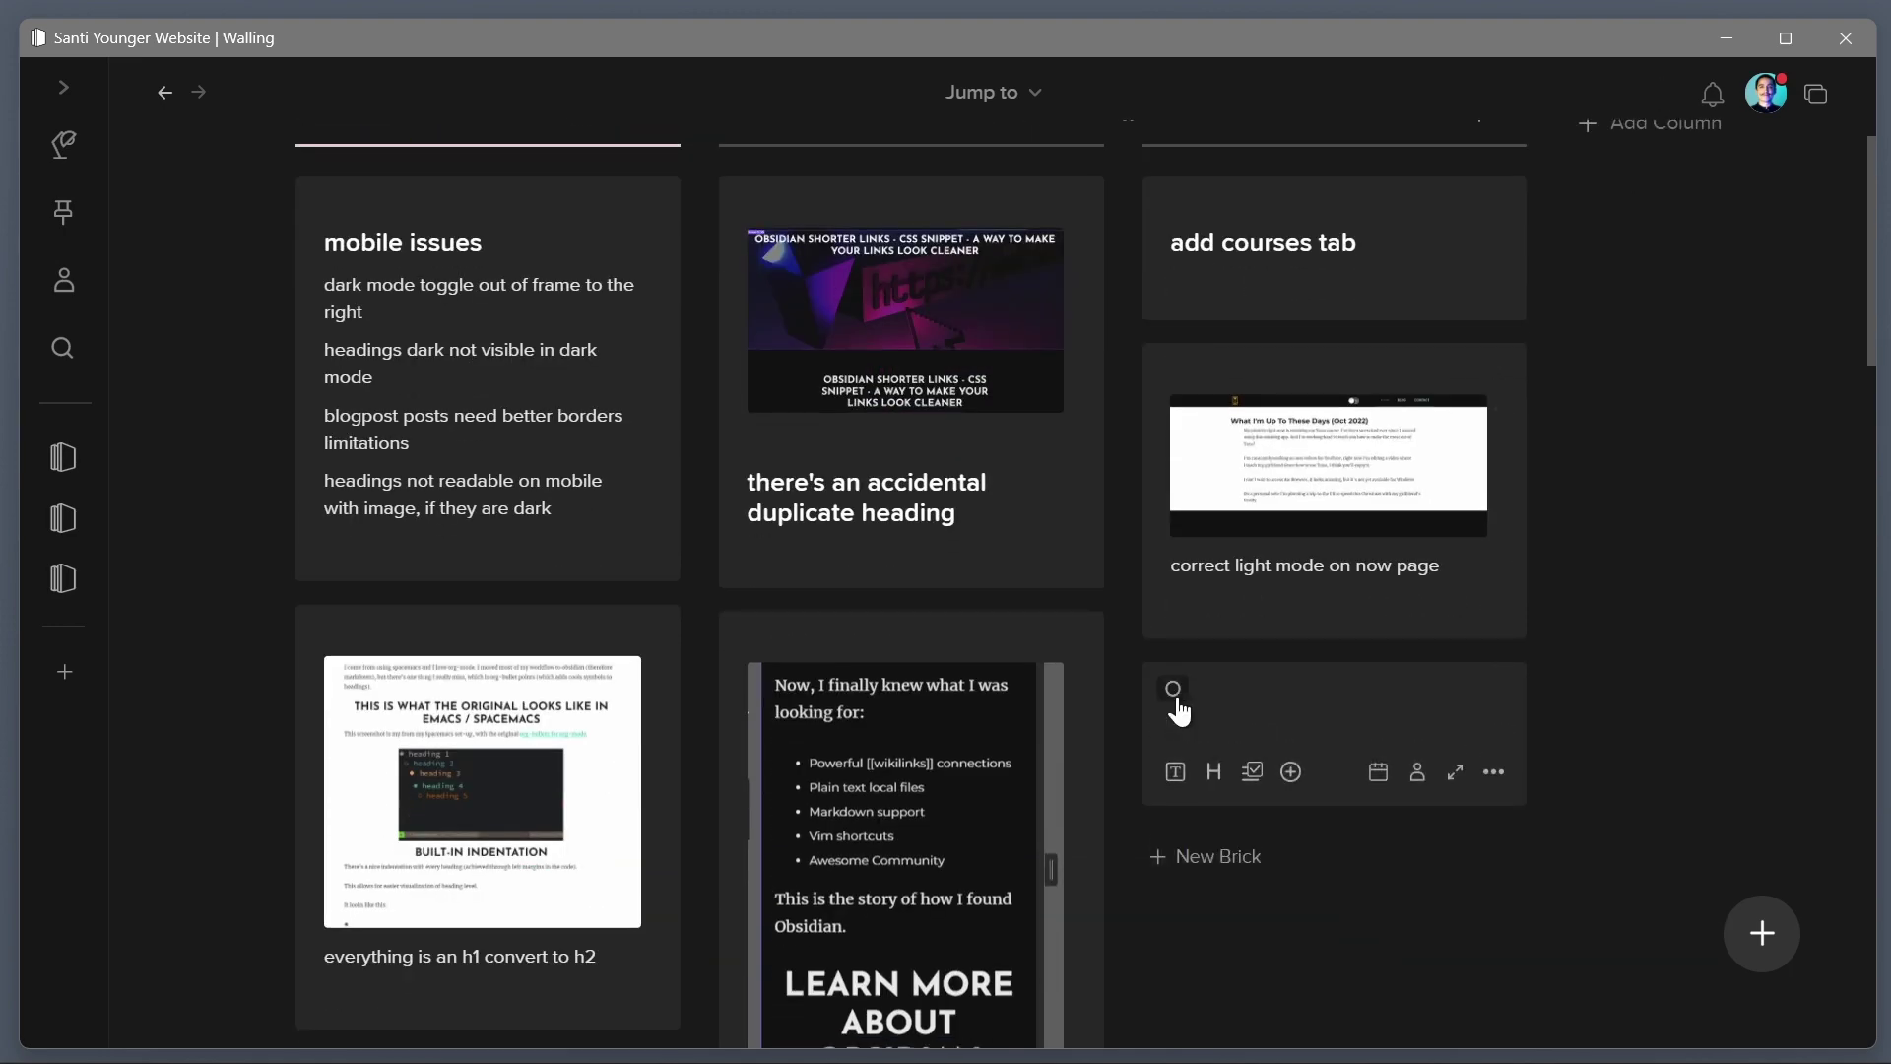
{"action": "left_click", "coordinate": [1177, 697]}
{"action": "type", "text": "done"}
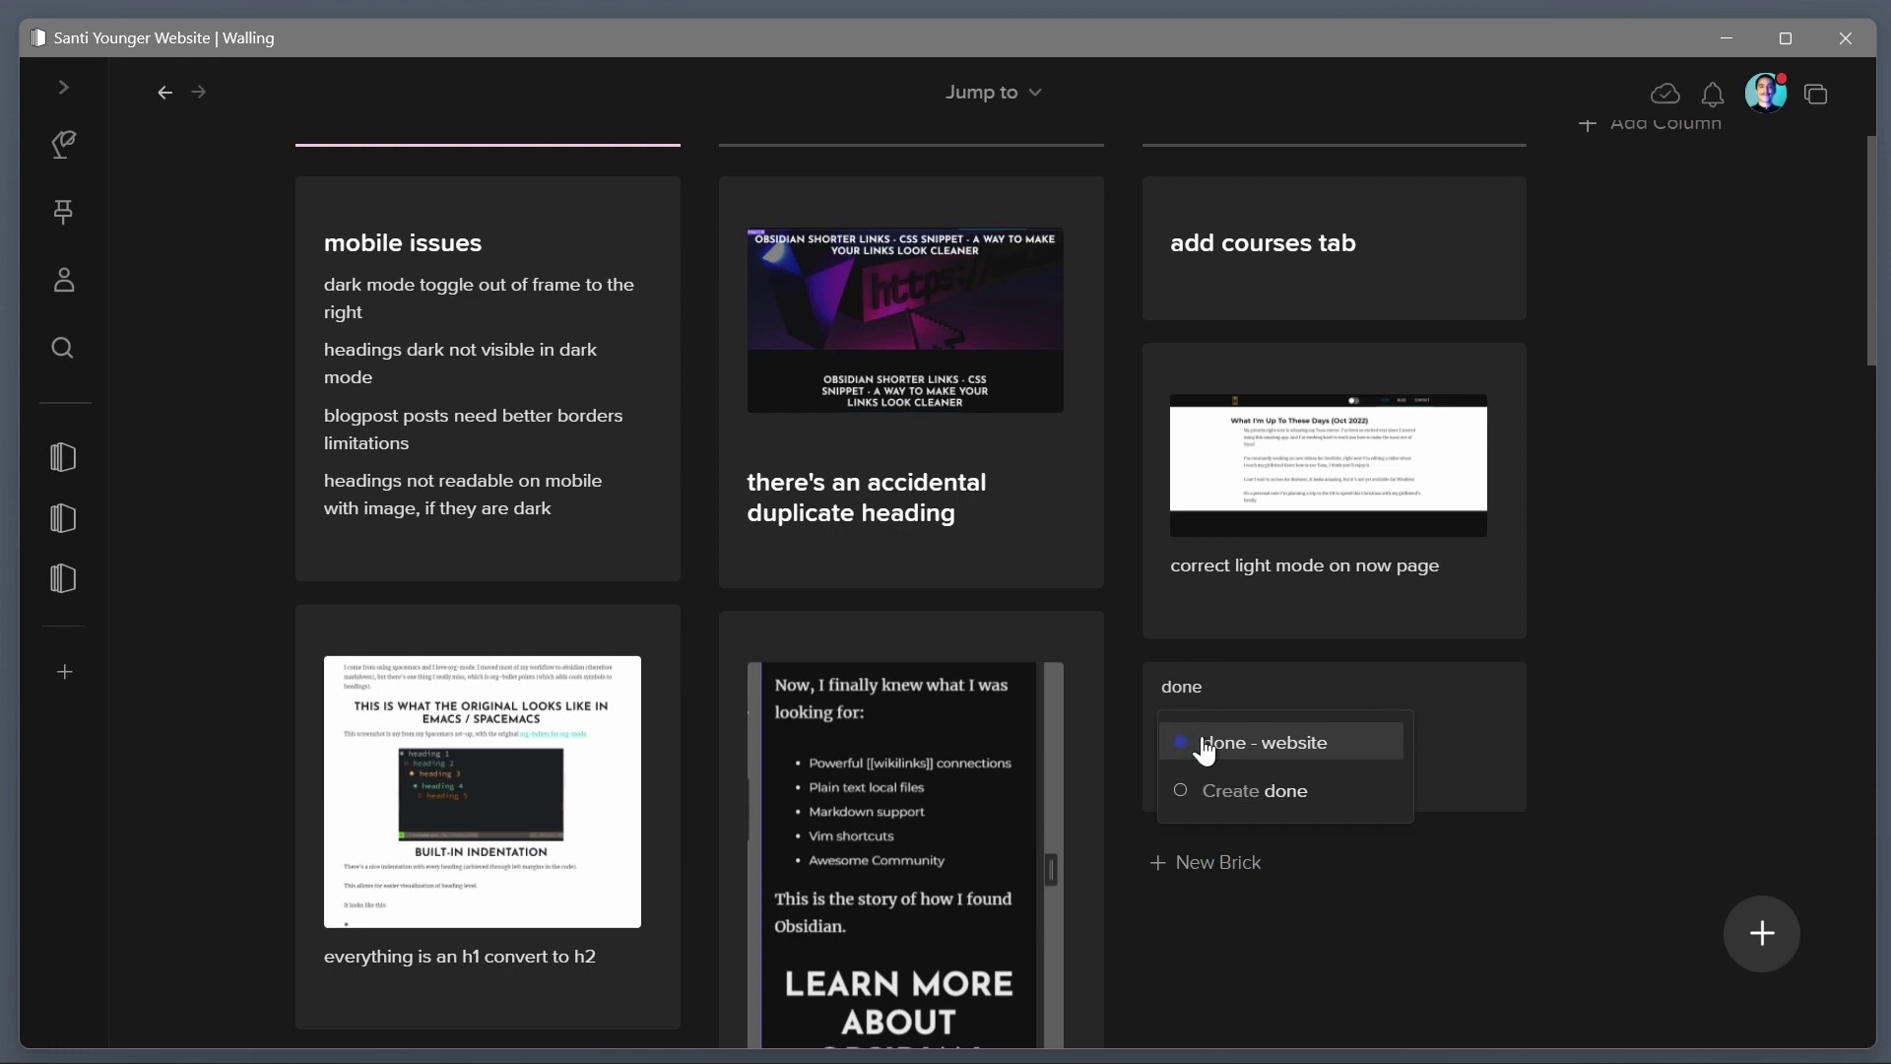
{"action": "left_click", "coordinate": [1206, 744]}
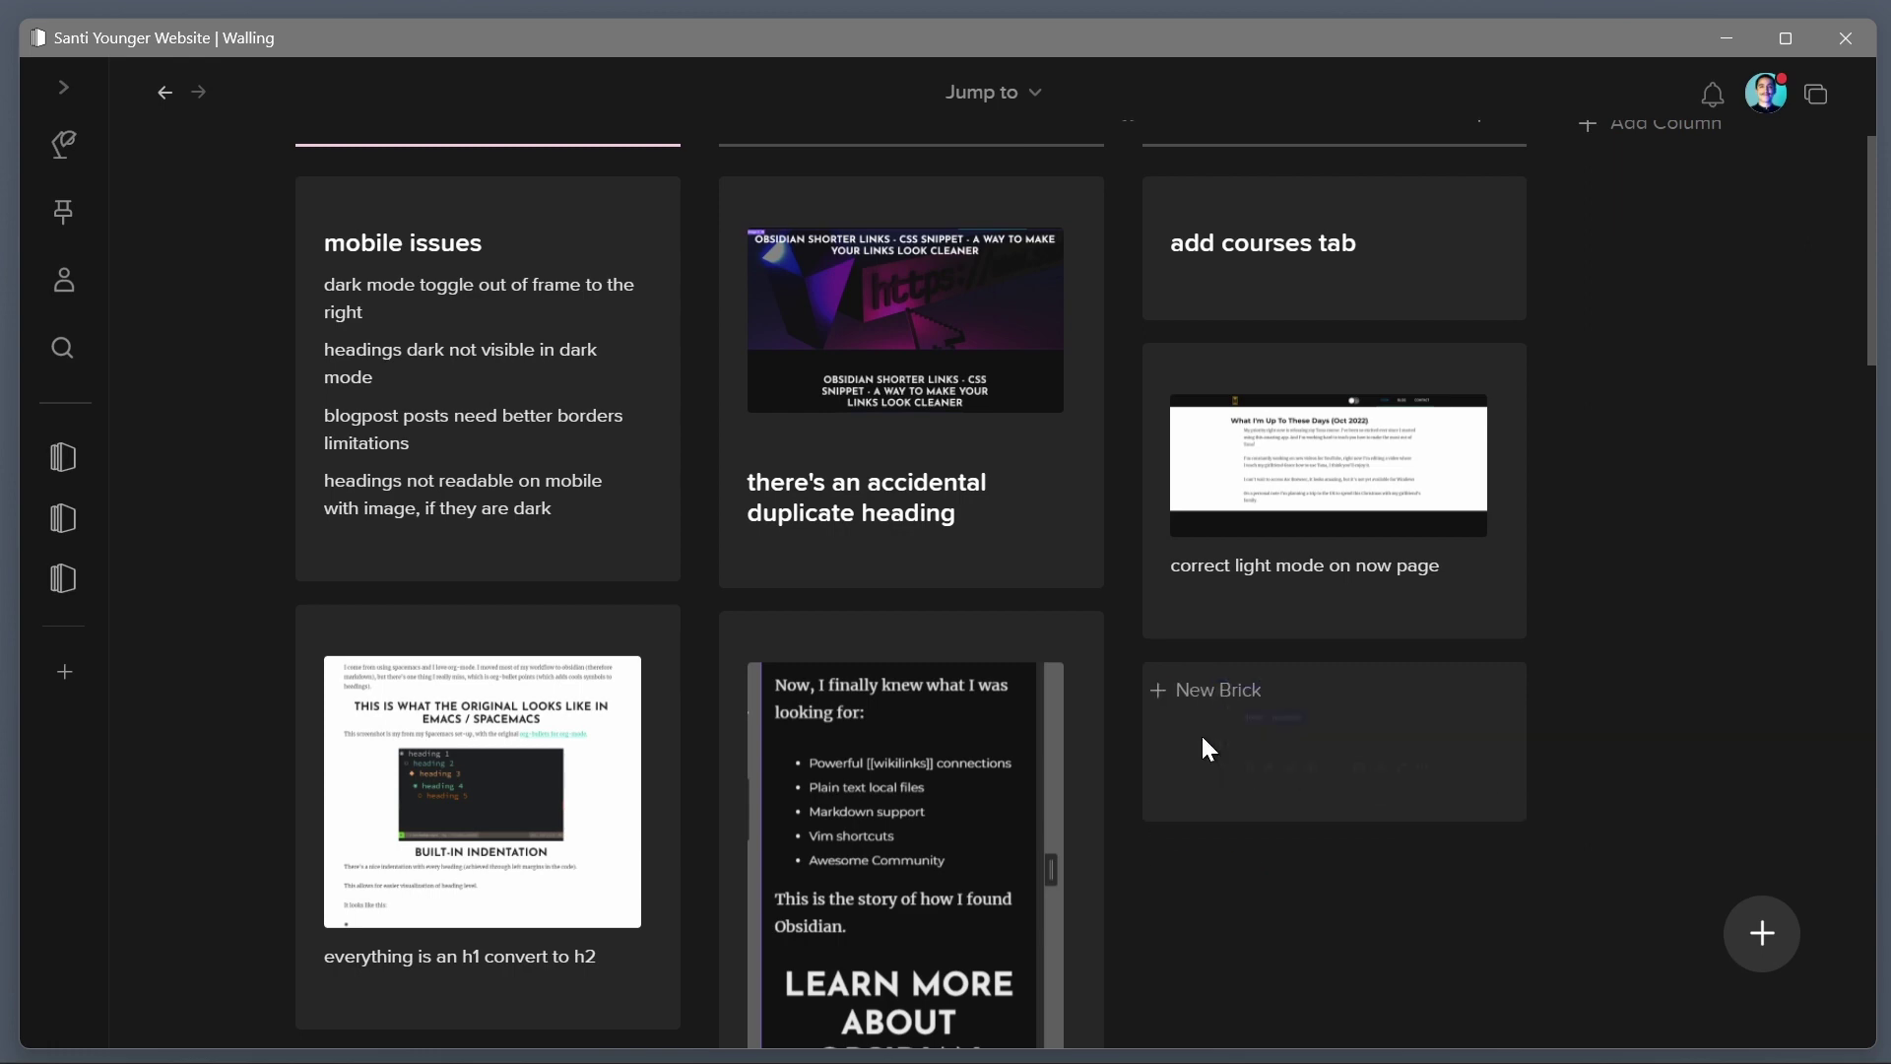
{"action": "scroll", "coordinate": [1212, 690], "scroll_direction": "up", "scroll_amount": 3}
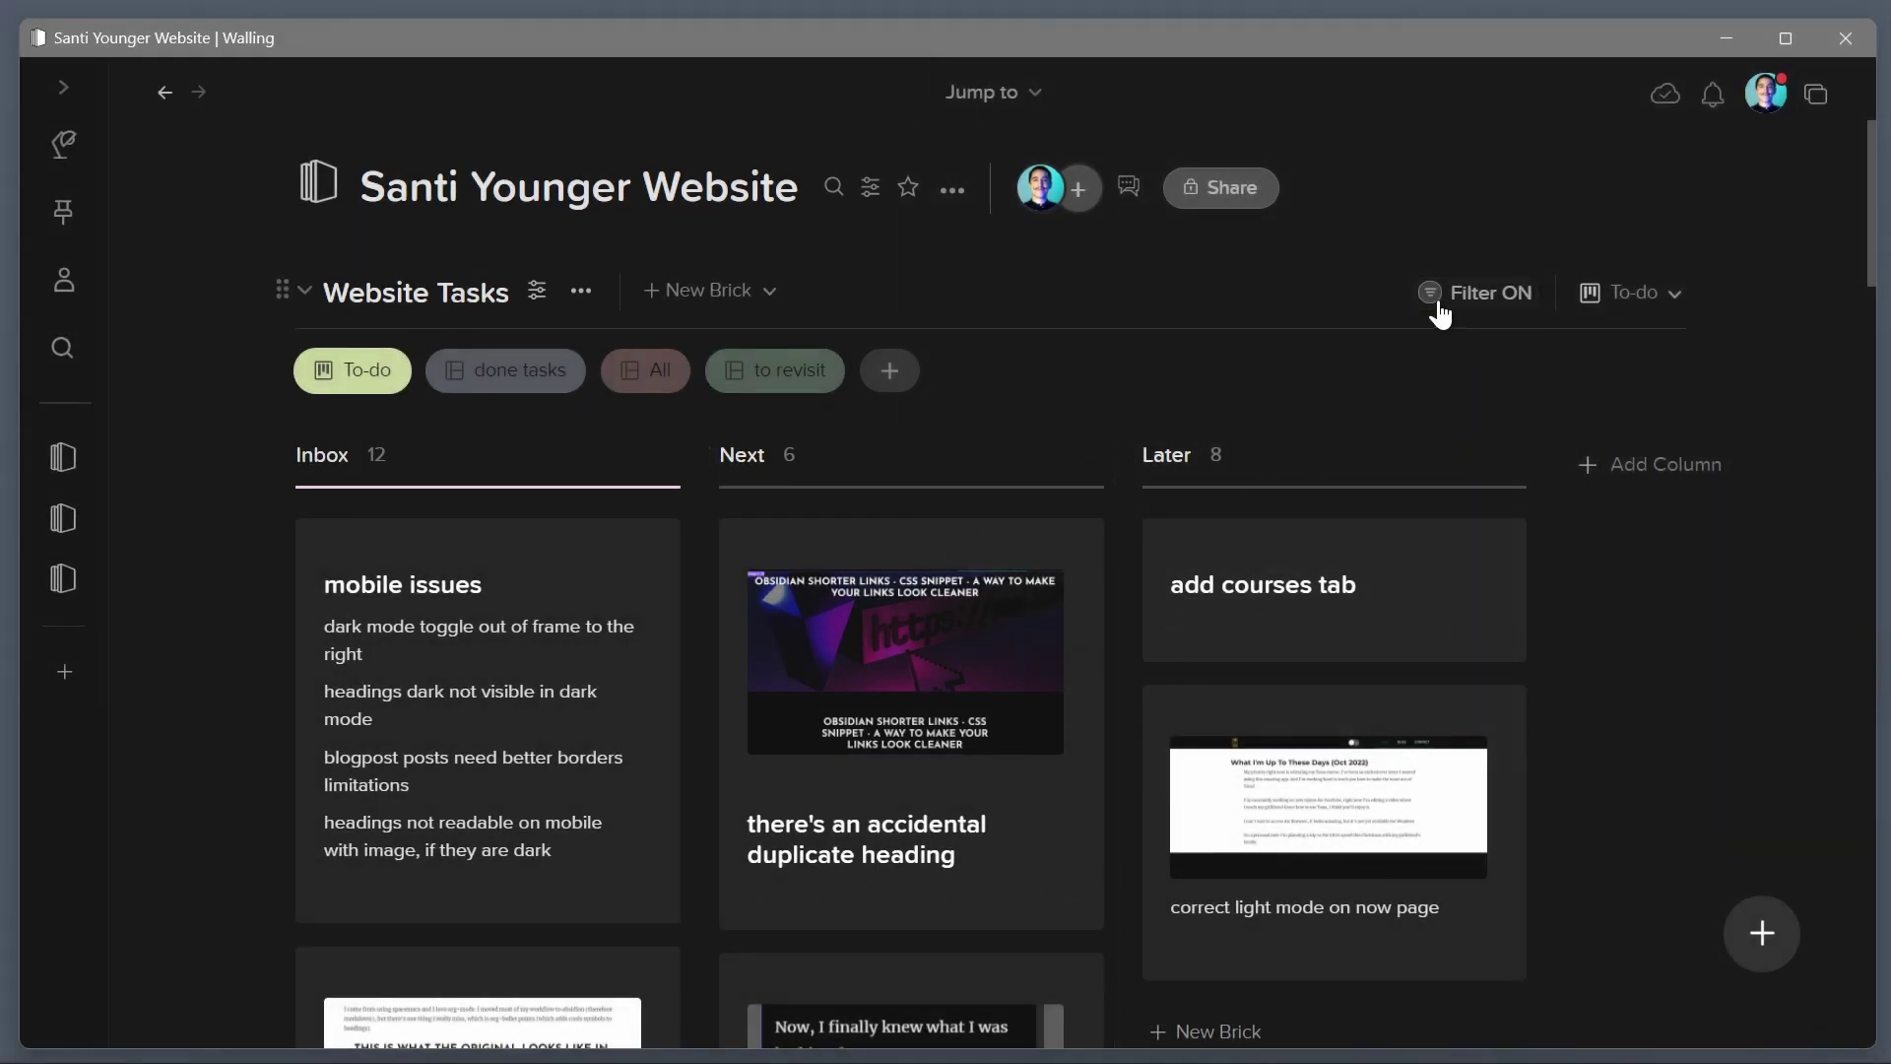
Review the To-do filter hiding bricks tagged 'done - website' or 'to revisit'
{"action": "left_click", "coordinate": [1468, 289]}
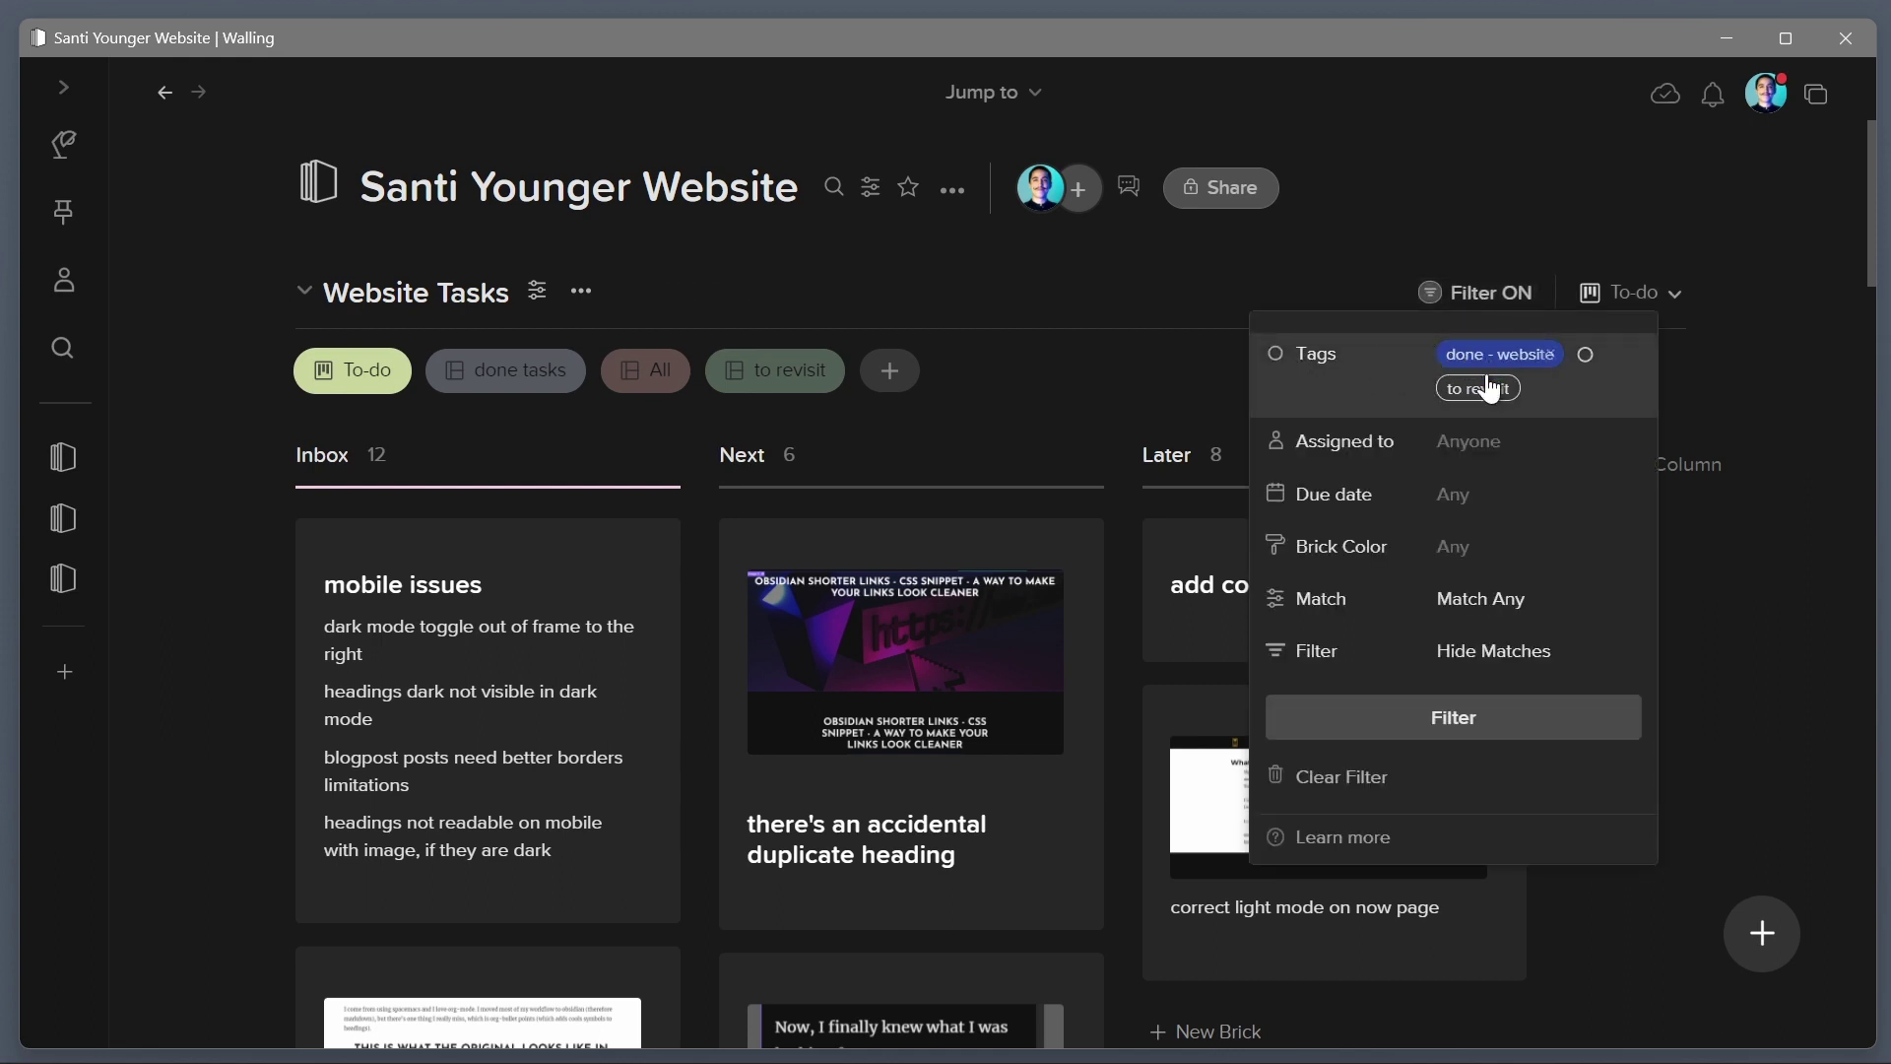
{"action": "left_click", "coordinate": [741, 372]}
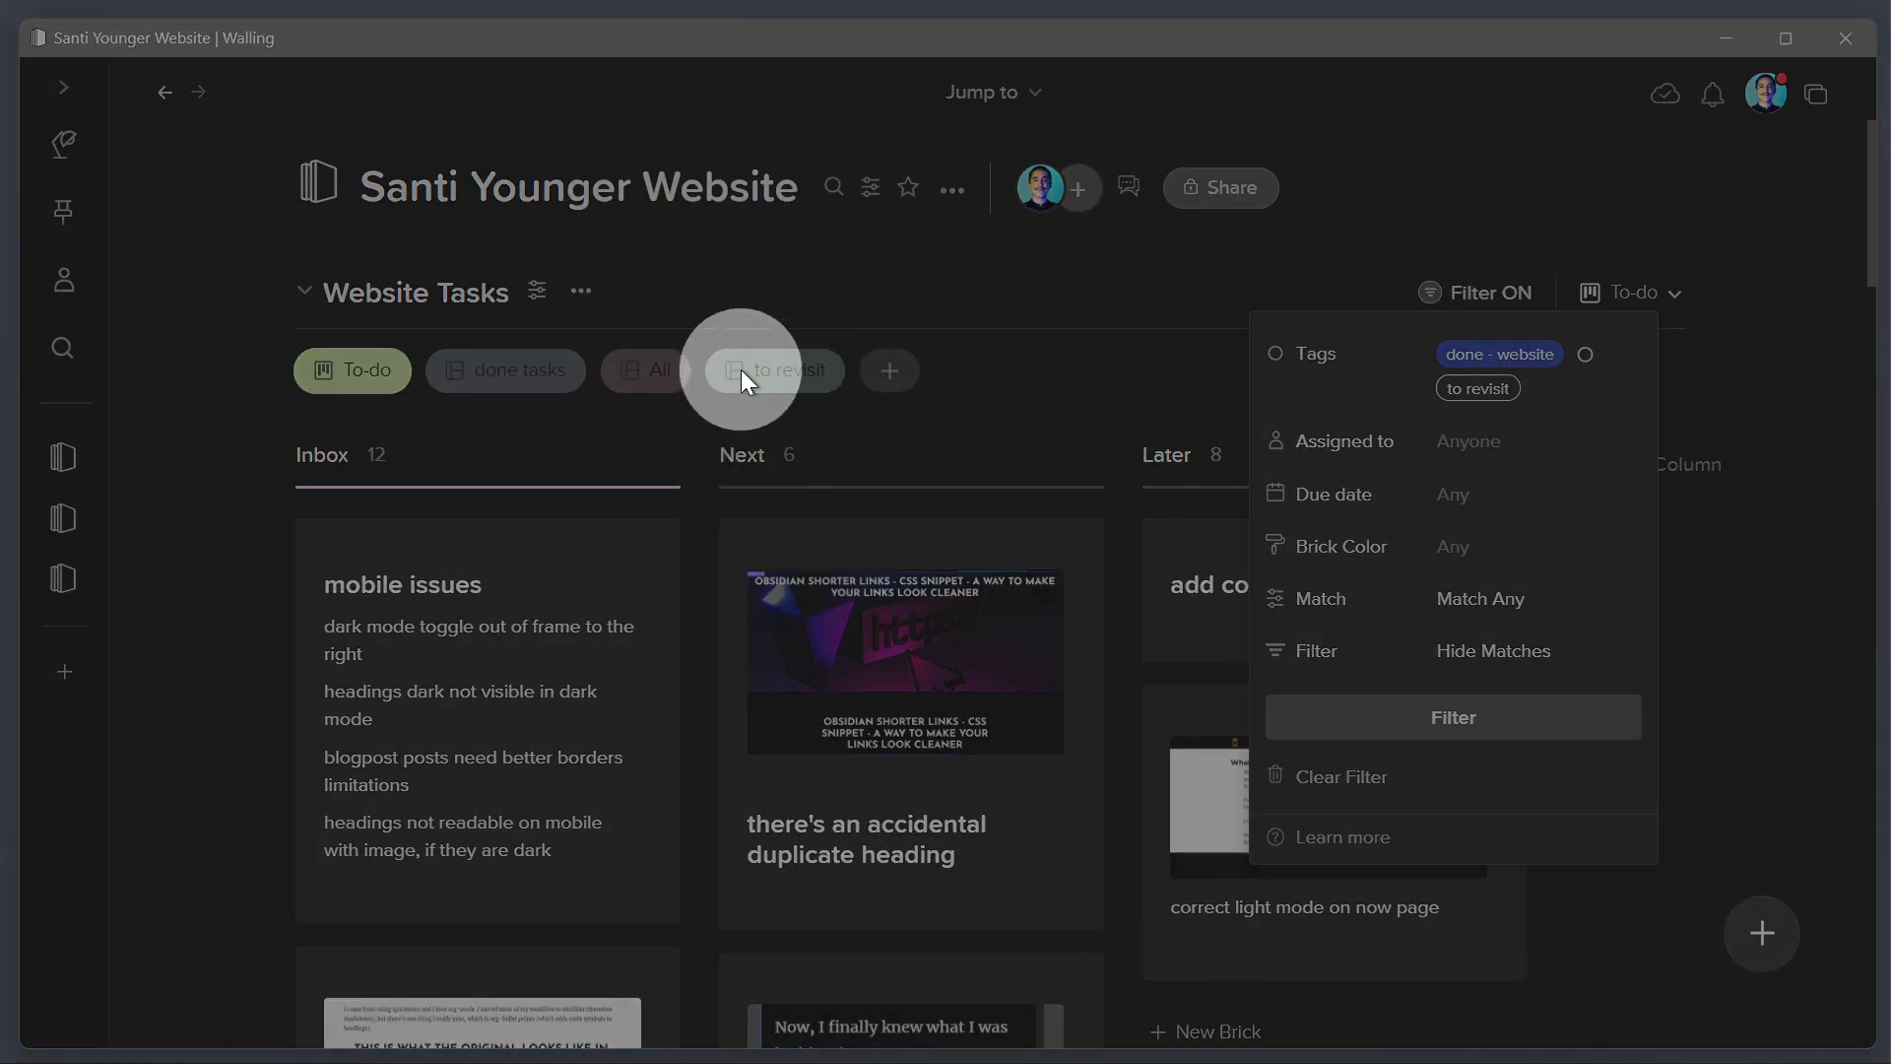
{"action": "left_click_drag", "start_coordinate": [794, 370], "coordinate": [1477, 378]}
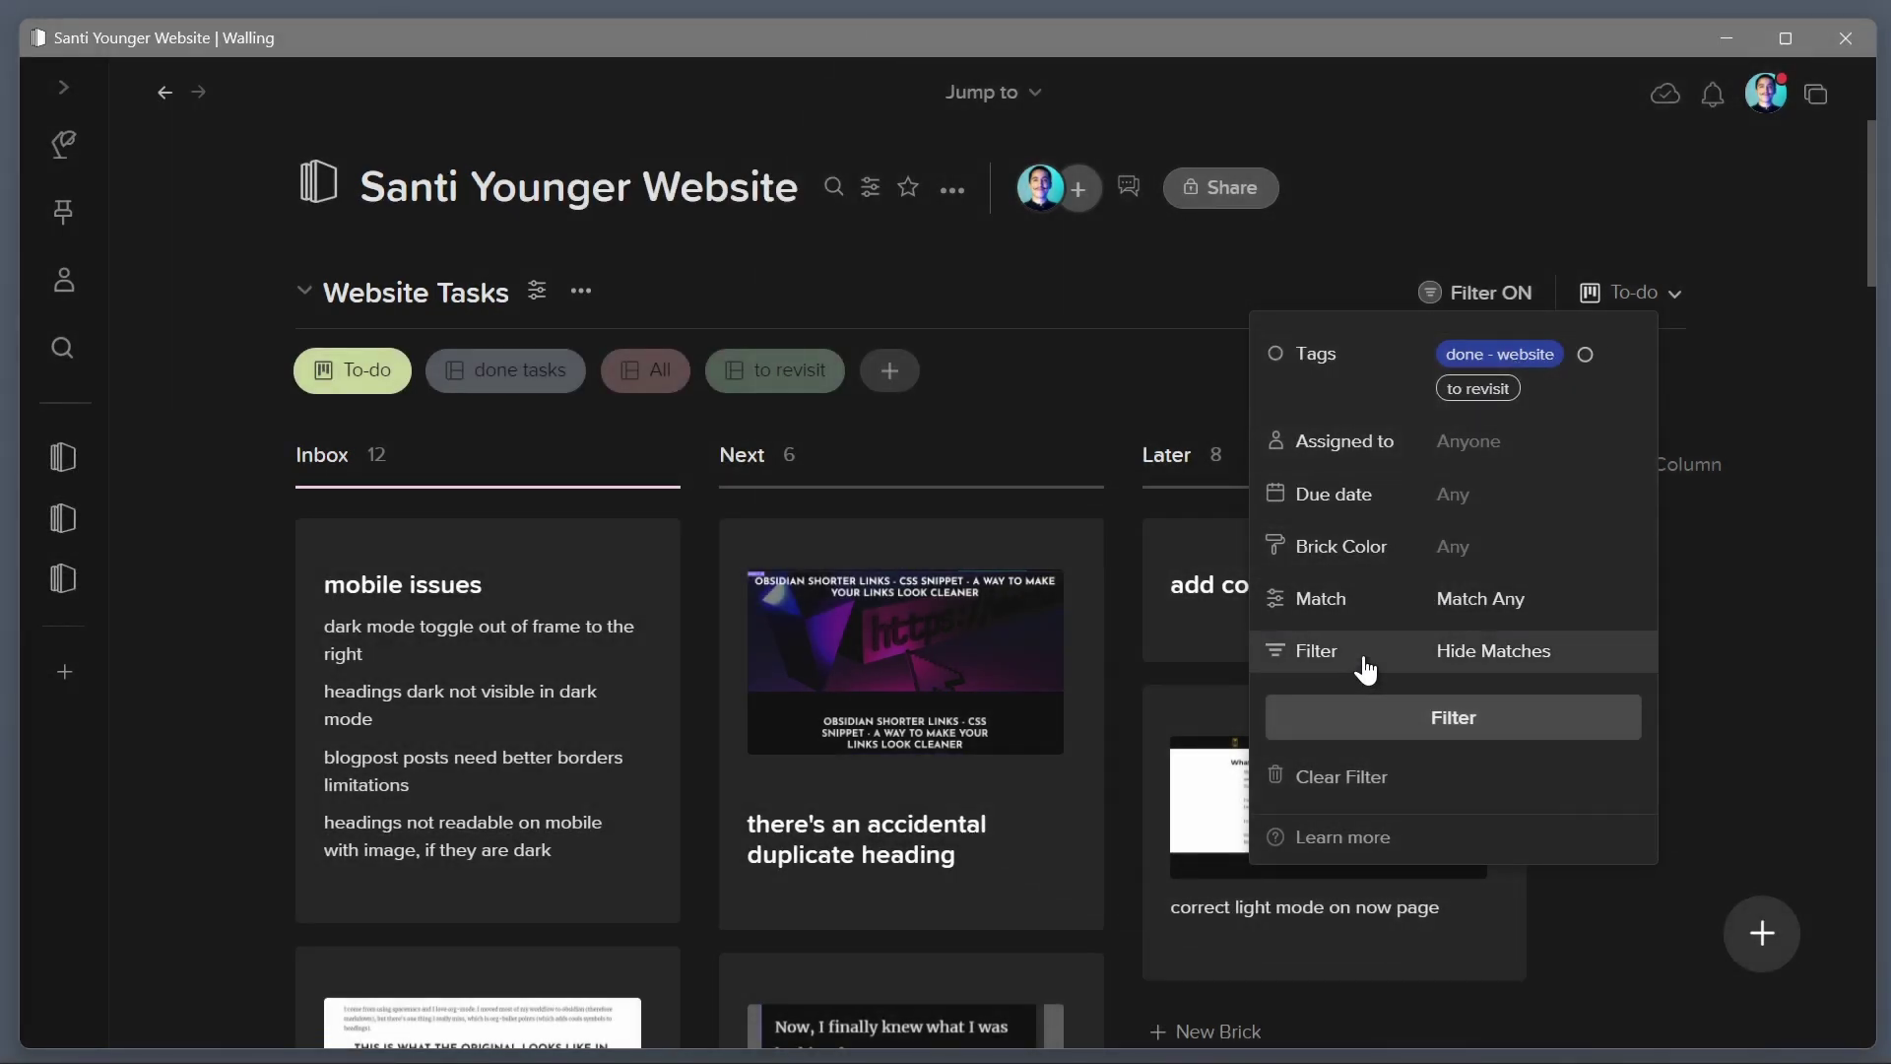
{"action": "left_click_drag", "start_coordinate": [1365, 670], "coordinate": [1310, 372]}
Add a Later brick titled 'a new example' and tag it 'done - website'
{"action": "left_click", "coordinate": [1211, 378]}
{"action": "scroll", "coordinate": [1172, 788], "scroll_direction": "down", "scroll_amount": 3}
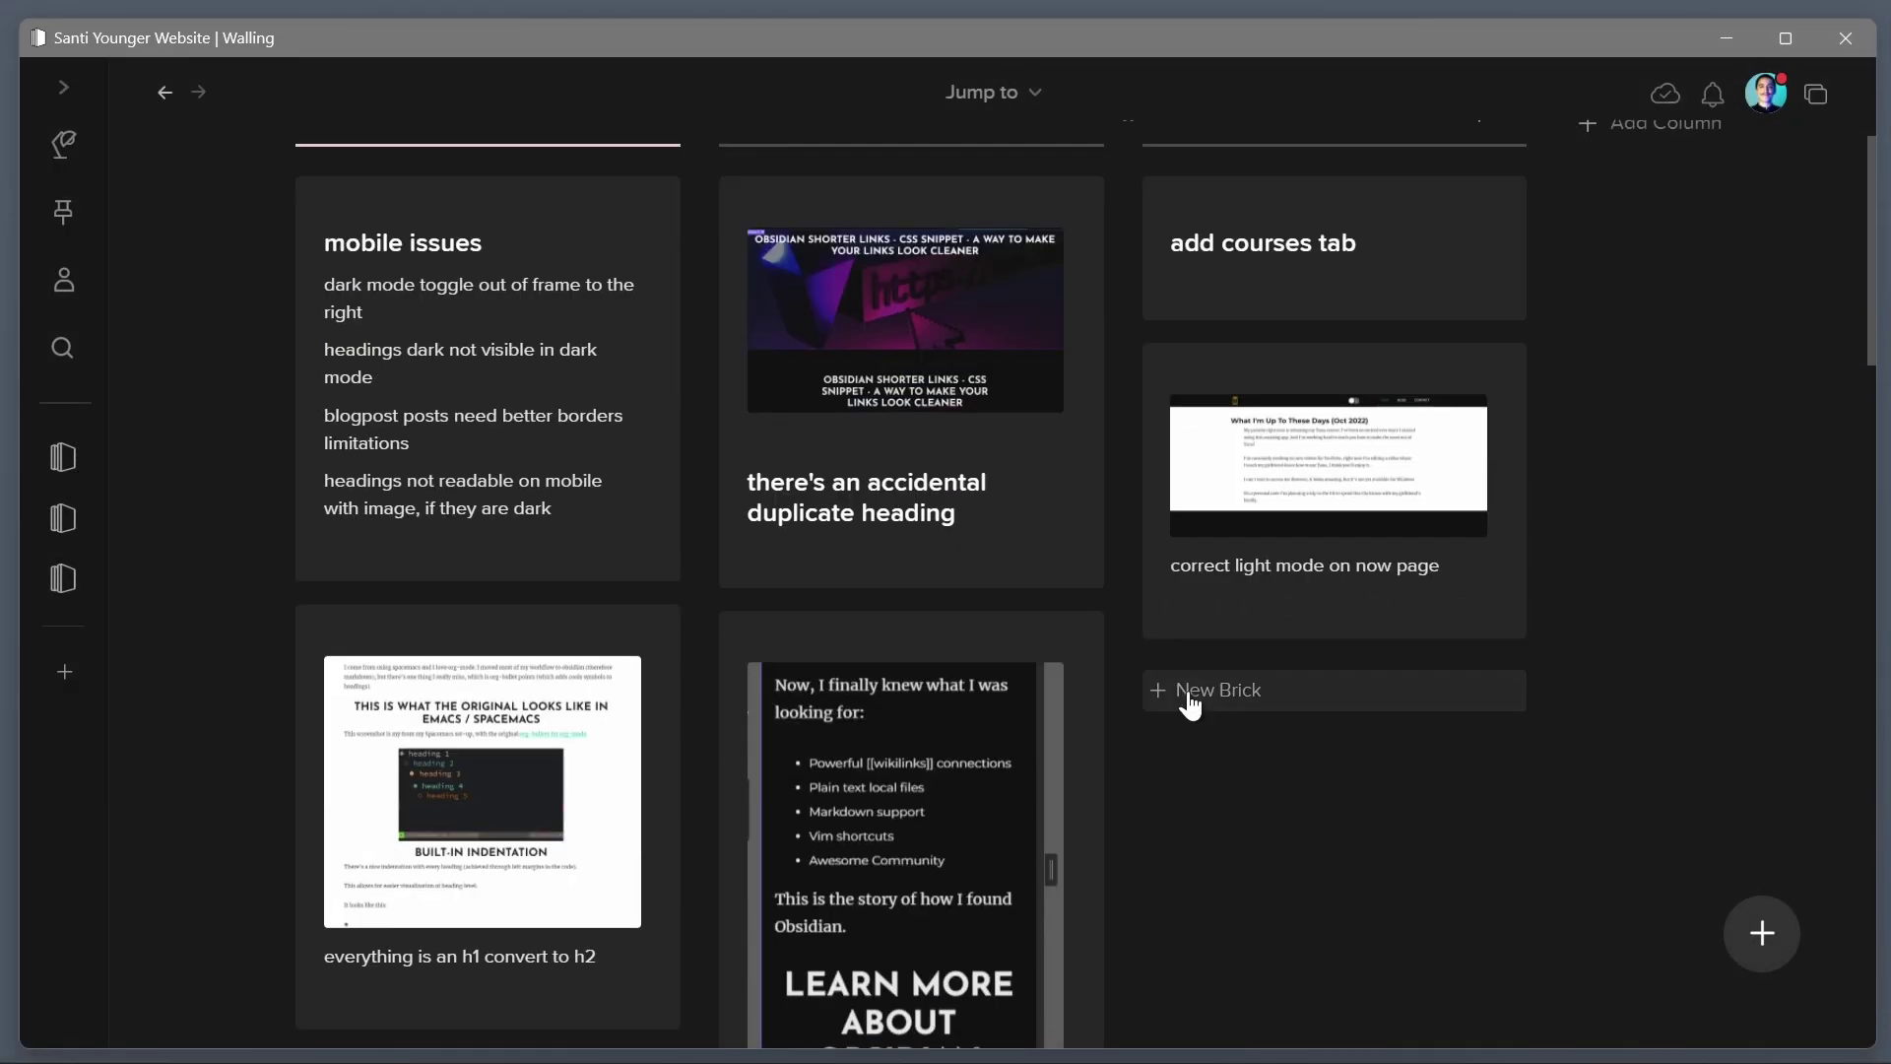
{"action": "left_click", "coordinate": [1192, 705]}
{"action": "type", "text": "a new example"}
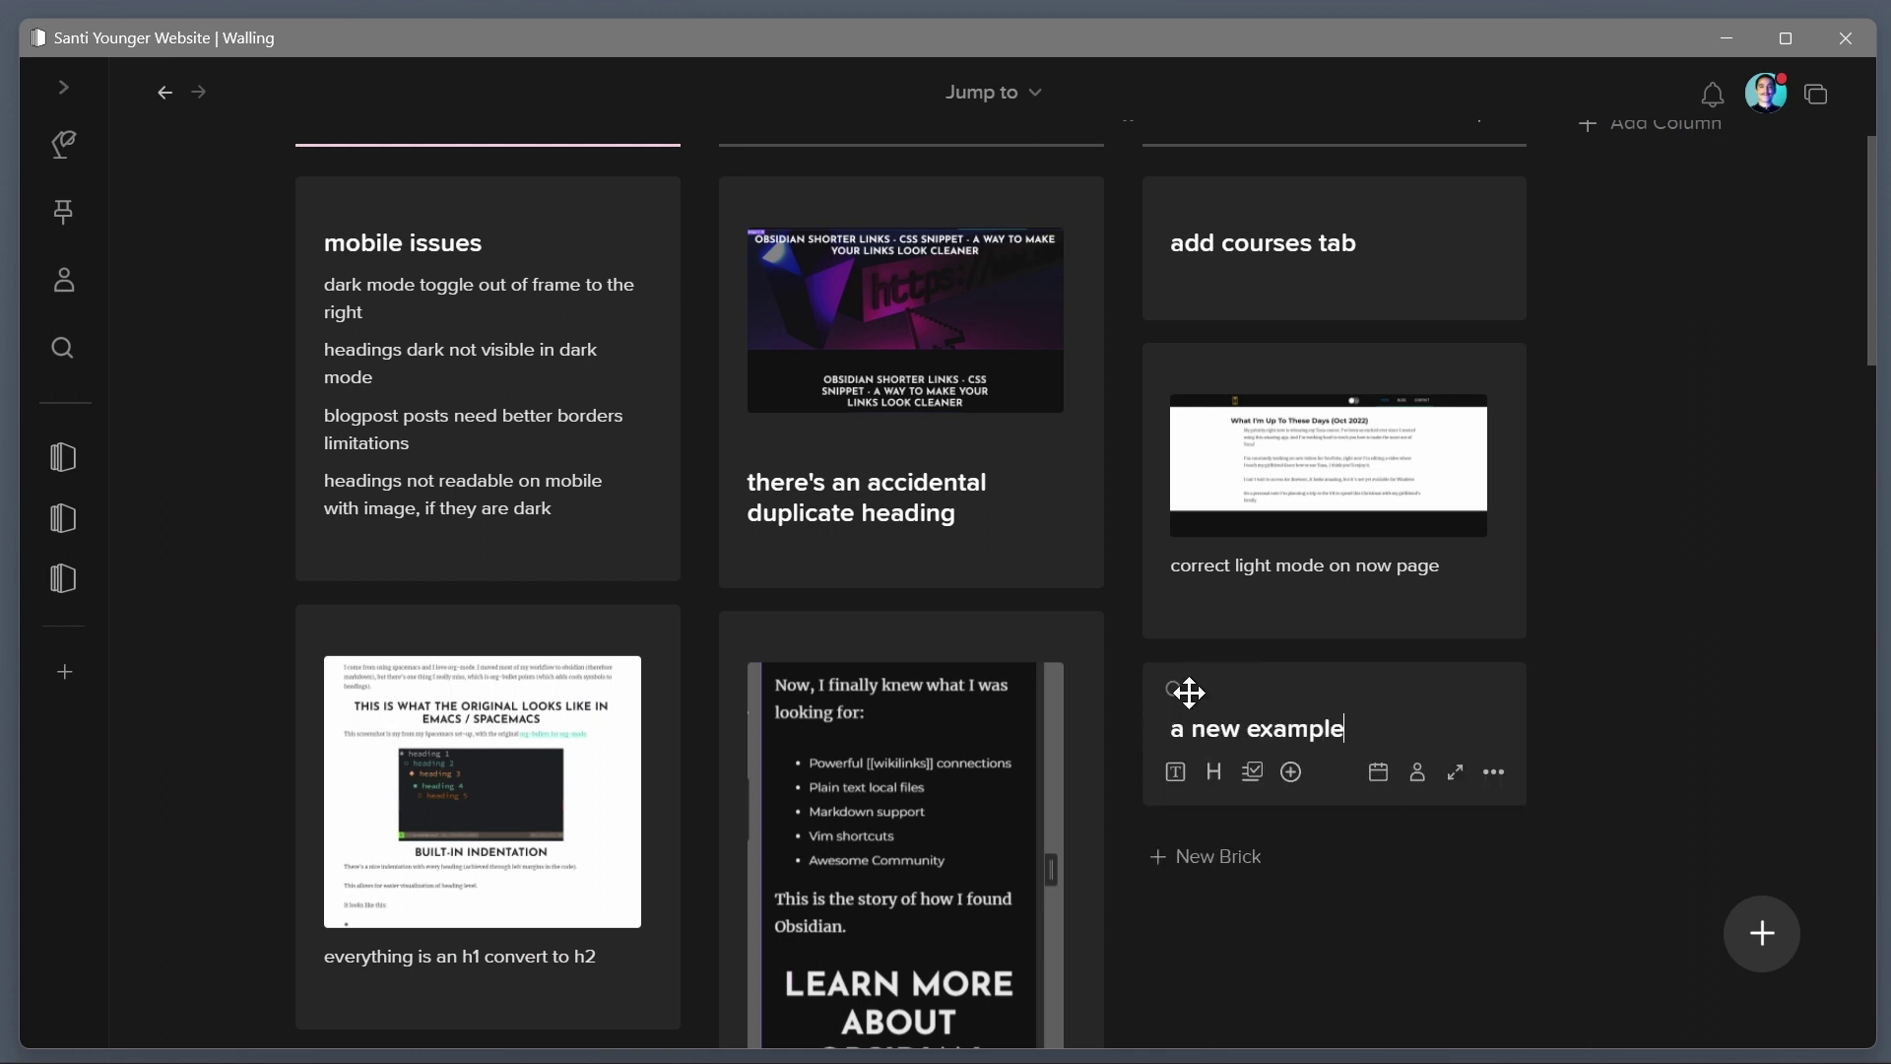
{"action": "left_click", "coordinate": [1174, 689]}
{"action": "type", "text": "done"}
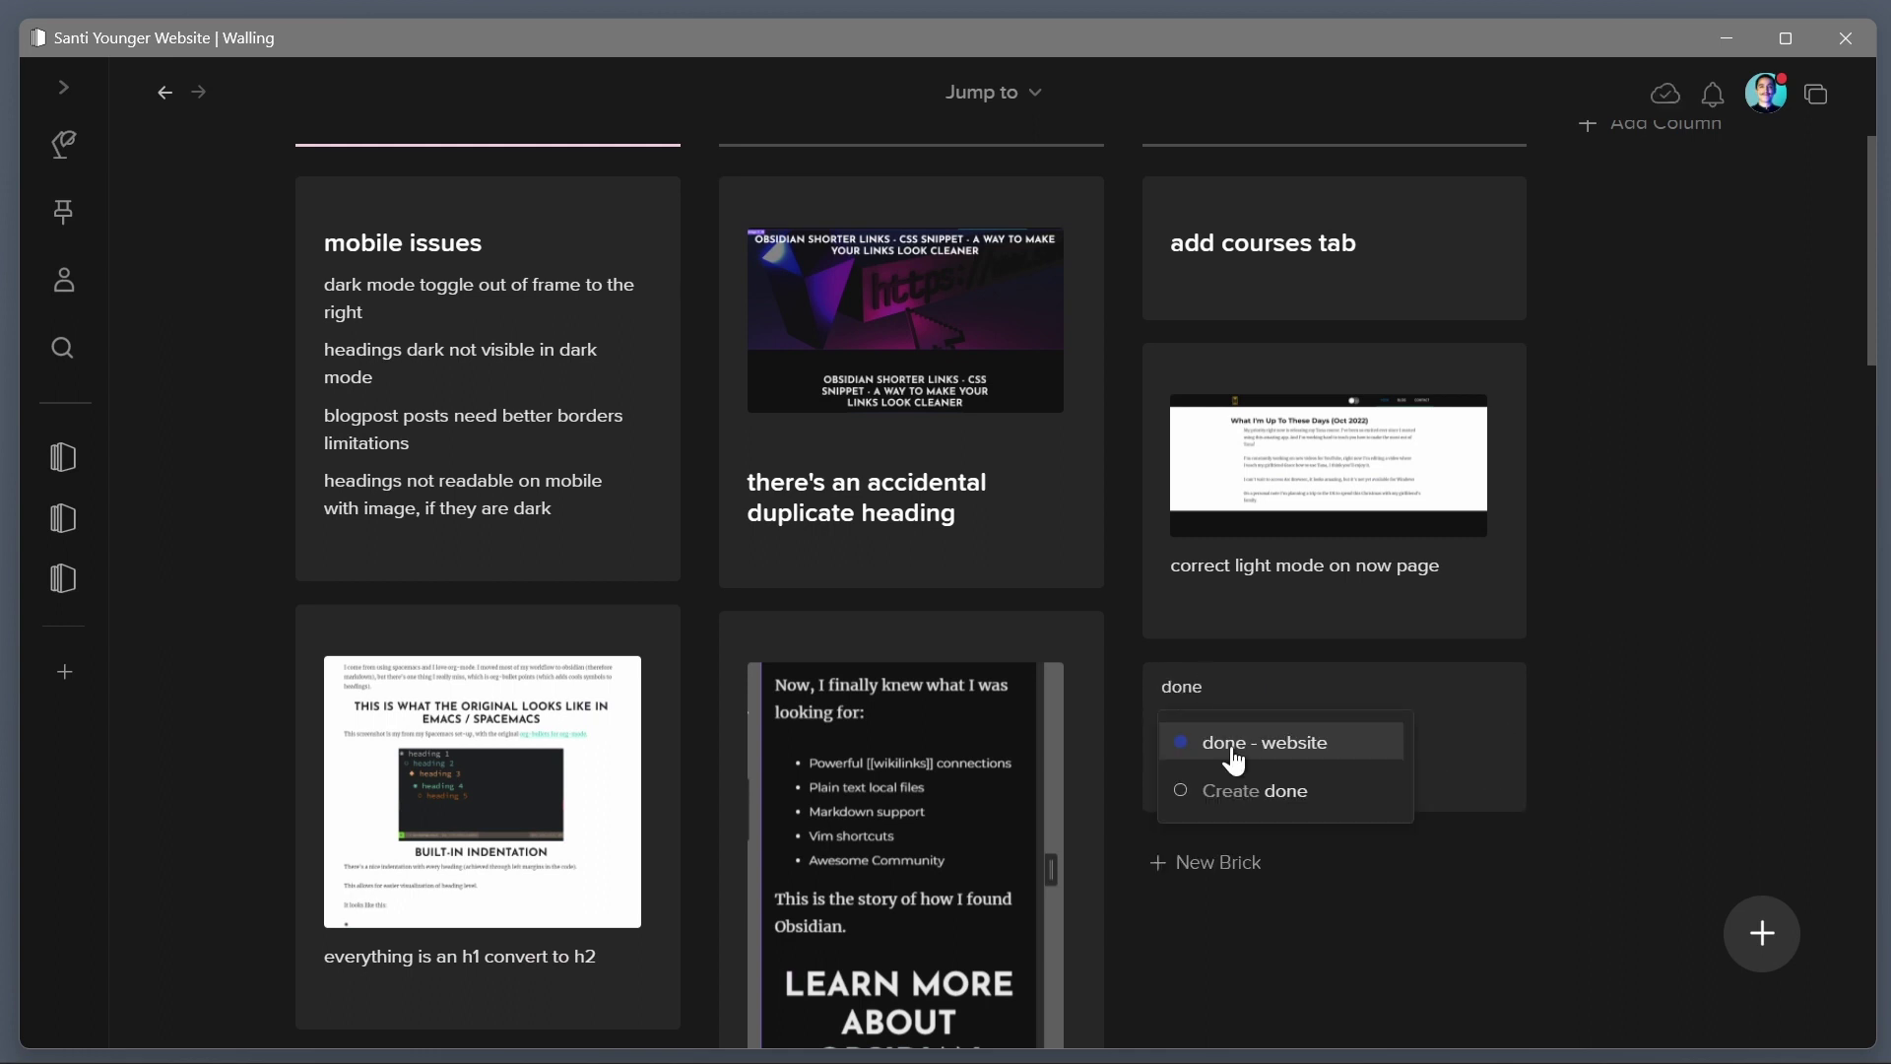
{"action": "left_click", "coordinate": [1231, 751]}
{"action": "scroll", "coordinate": [1204, 747], "scroll_direction": "up", "scroll_amount": 4}
Check the new brick appears in the done tasks view
{"action": "left_click", "coordinate": [487, 374]}
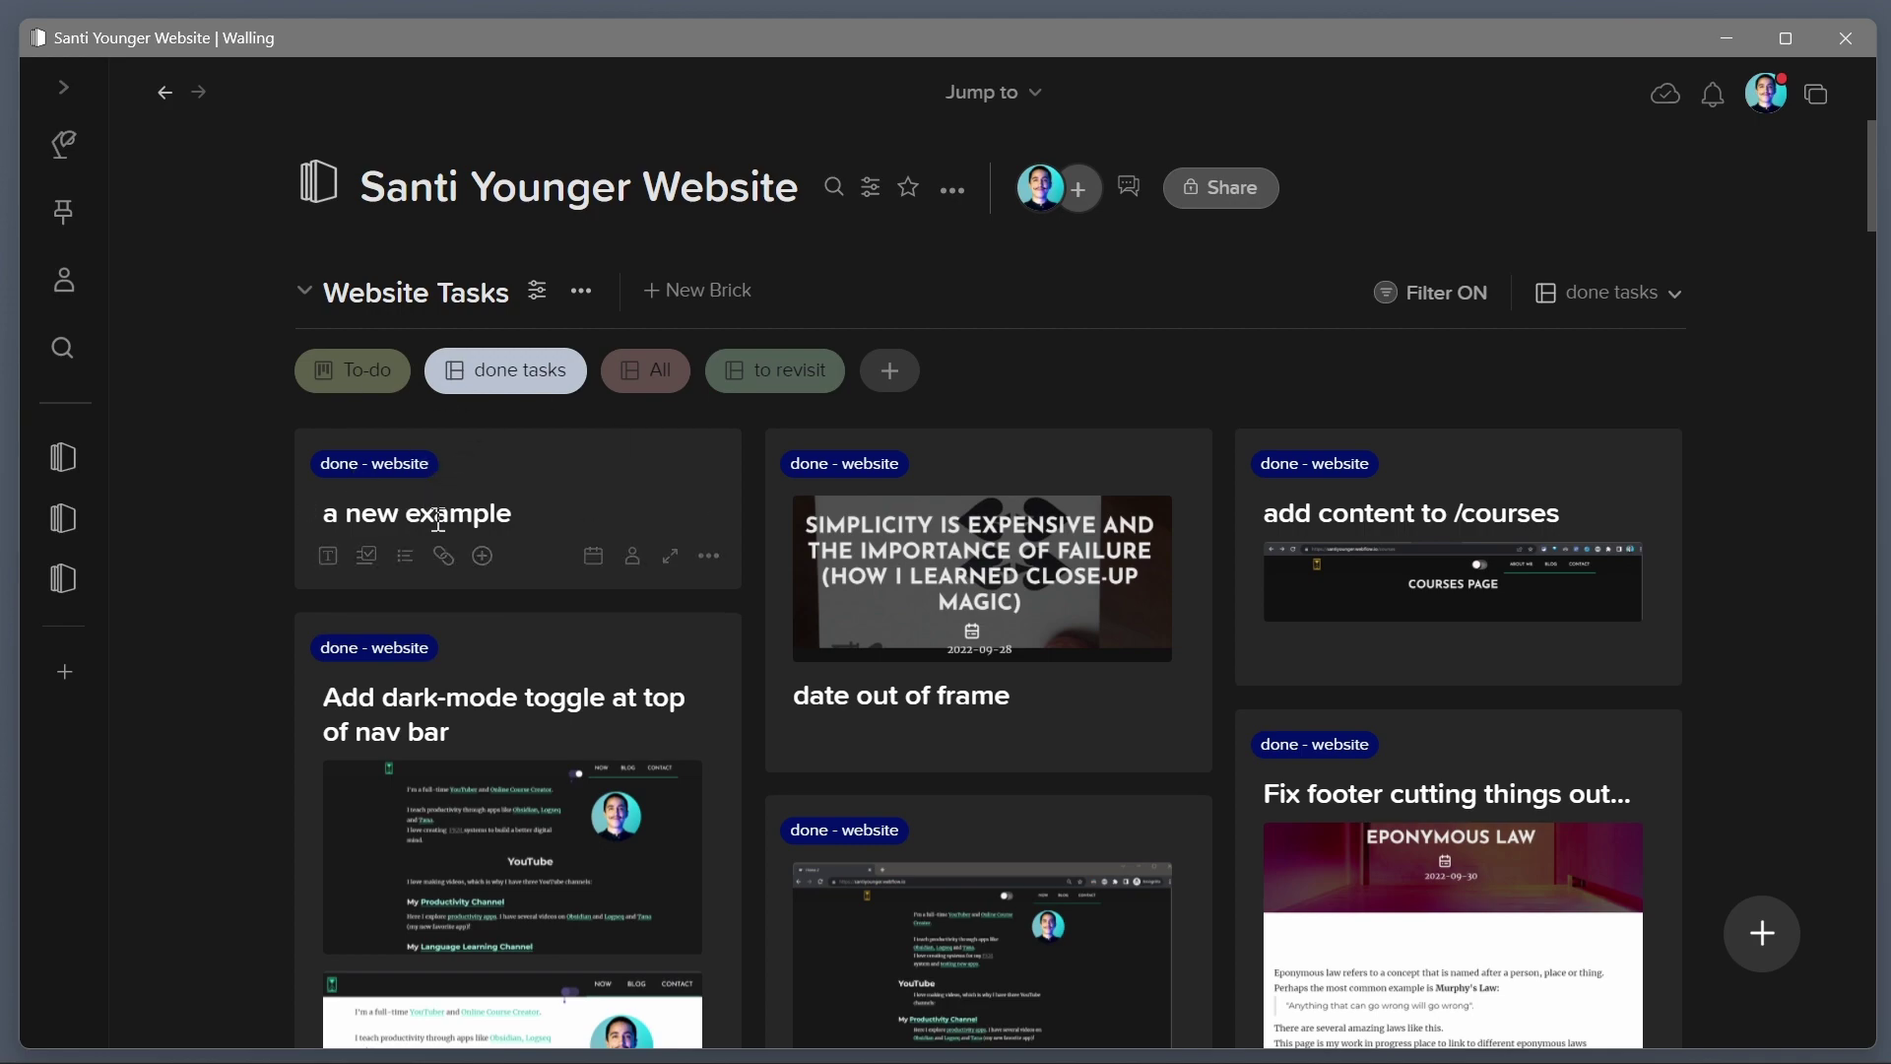
{"action": "scroll", "coordinate": [955, 760], "scroll_direction": "down", "scroll_amount": 10}
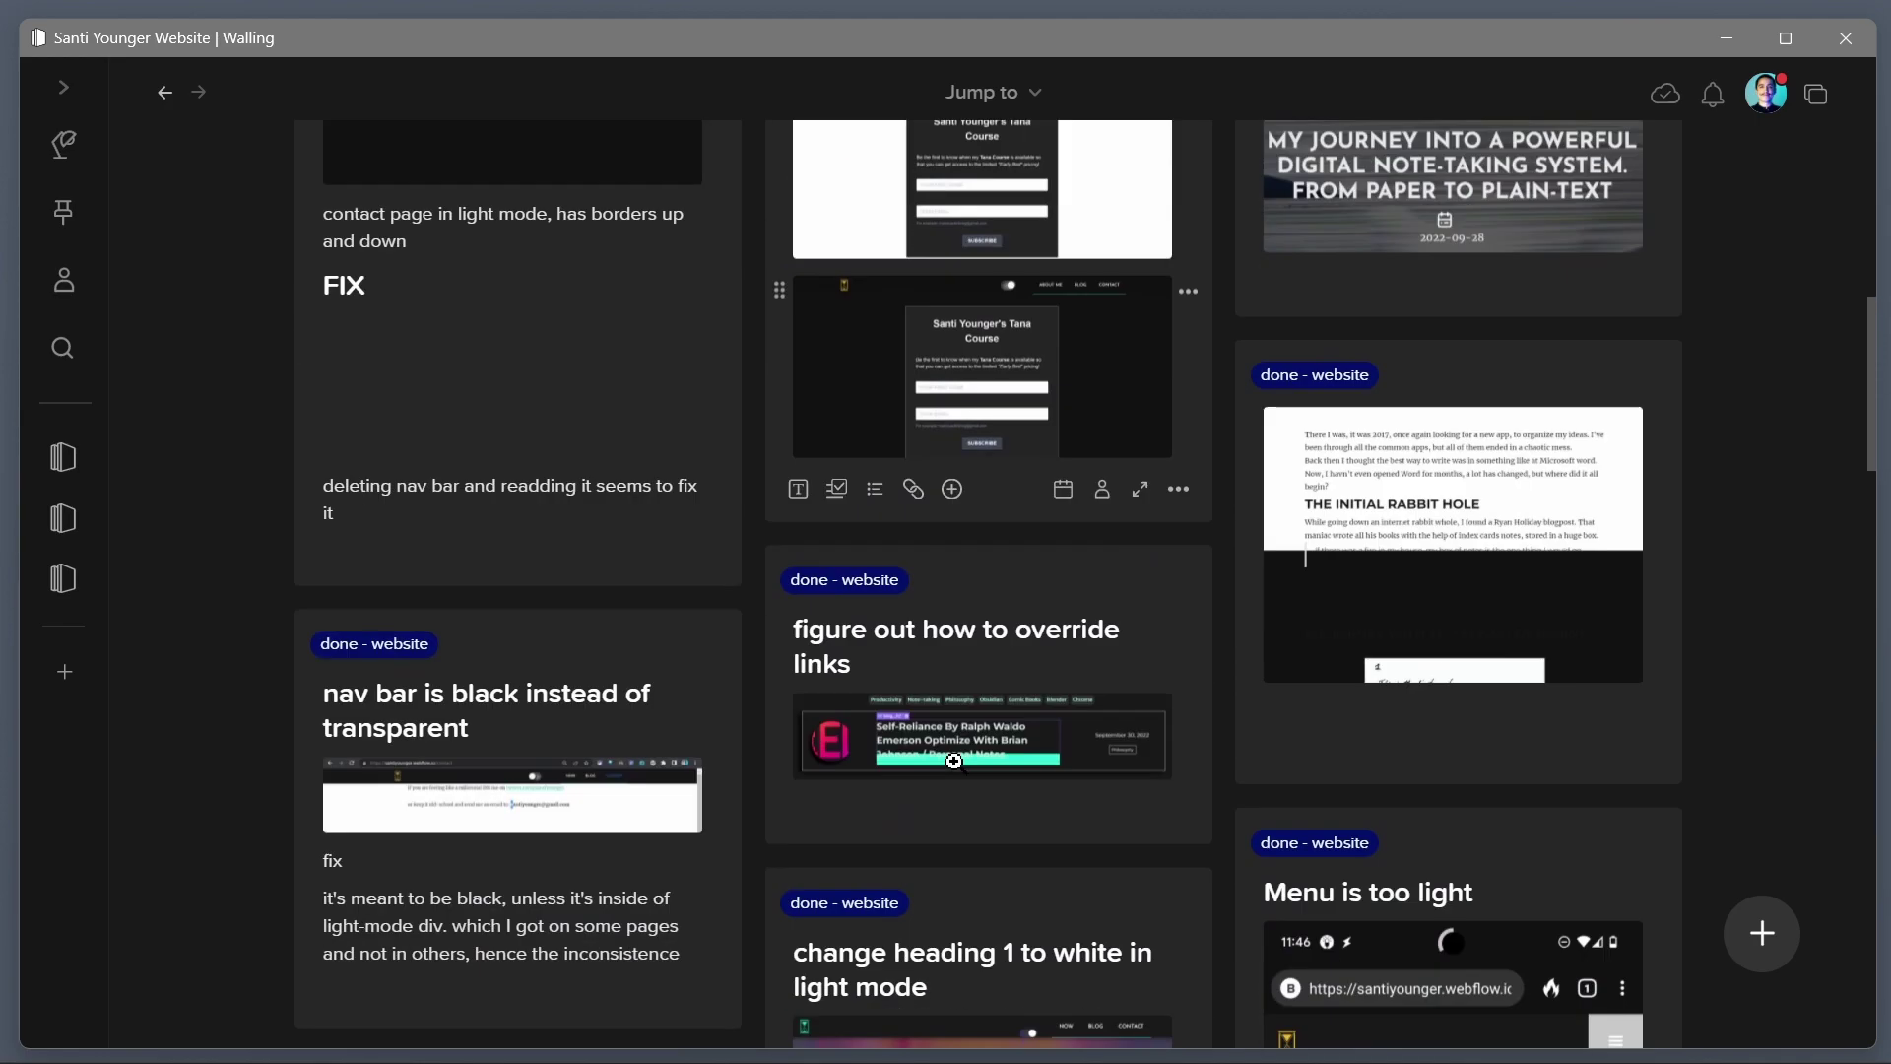
{"action": "scroll", "coordinate": [954, 760], "scroll_direction": "down", "scroll_amount": 5}
{"action": "scroll", "coordinate": [954, 761], "scroll_direction": "up", "scroll_amount": 20}
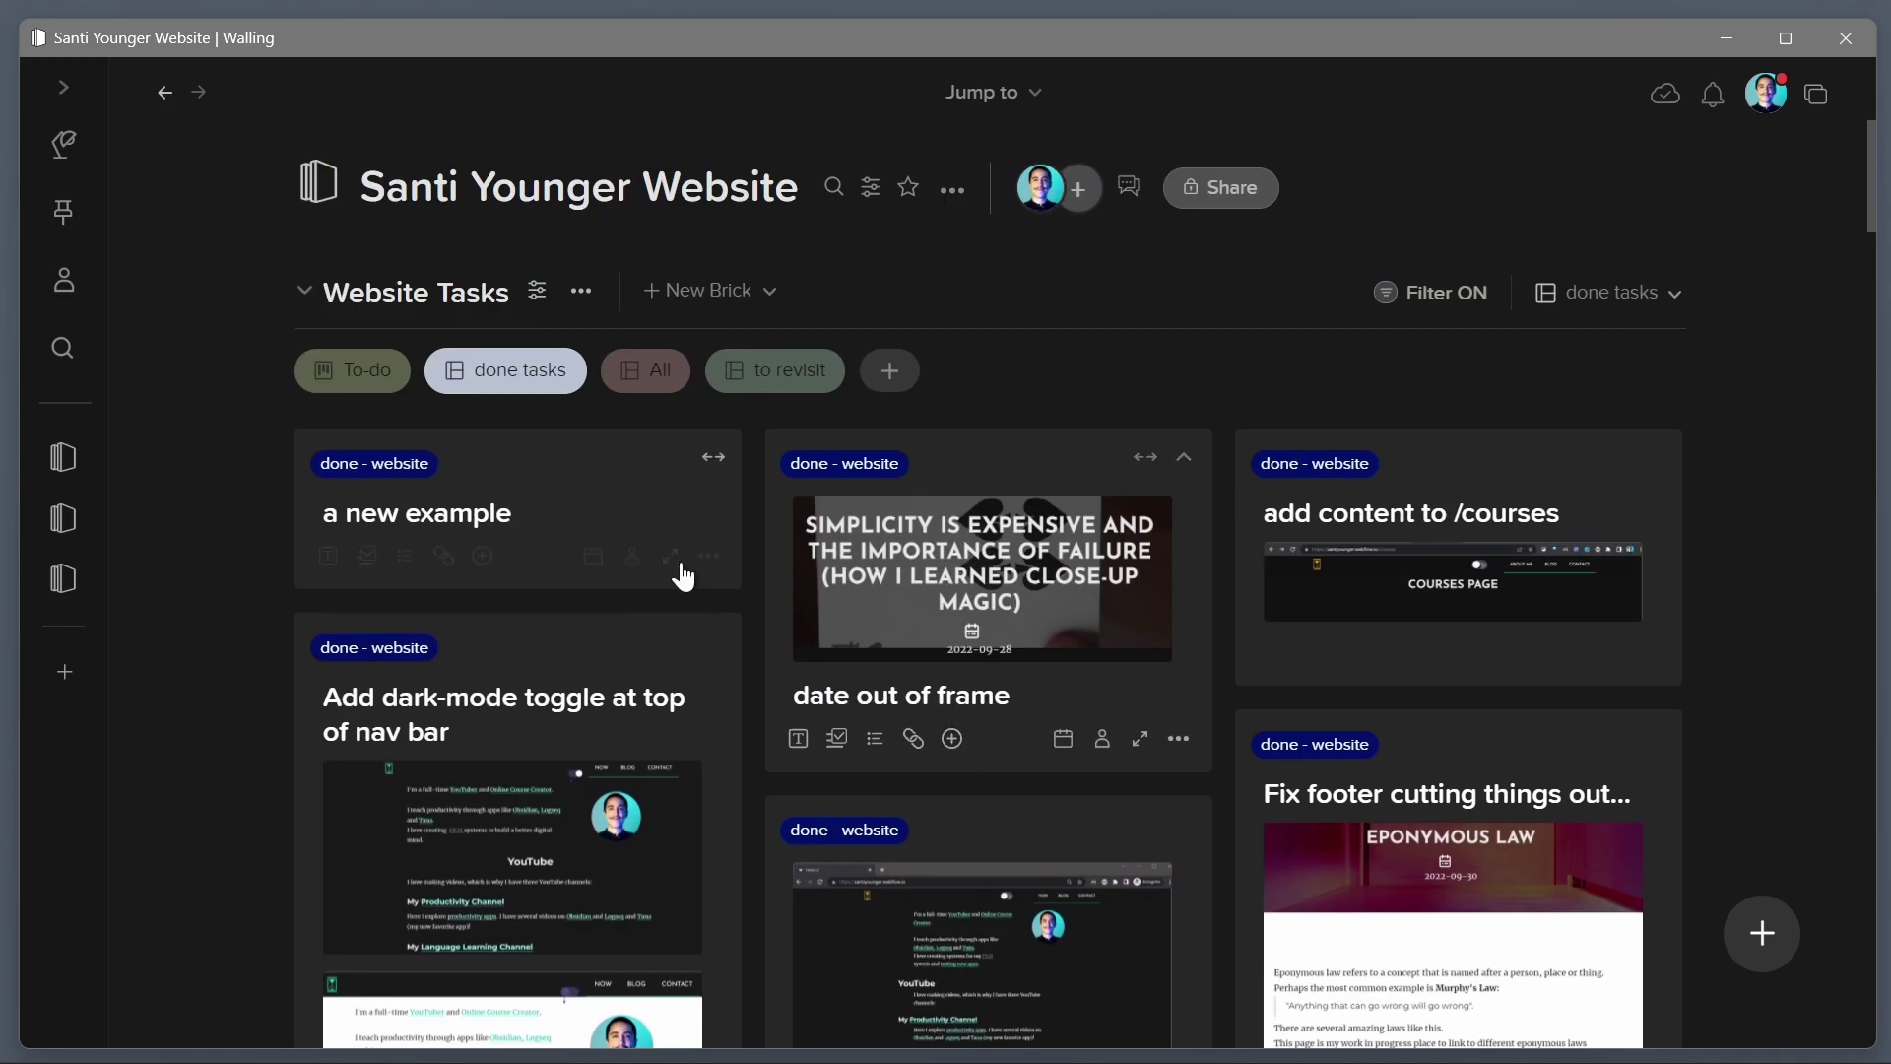
Add a column named Done to the To-do Kanban board
{"action": "left_click", "coordinate": [317, 384]}
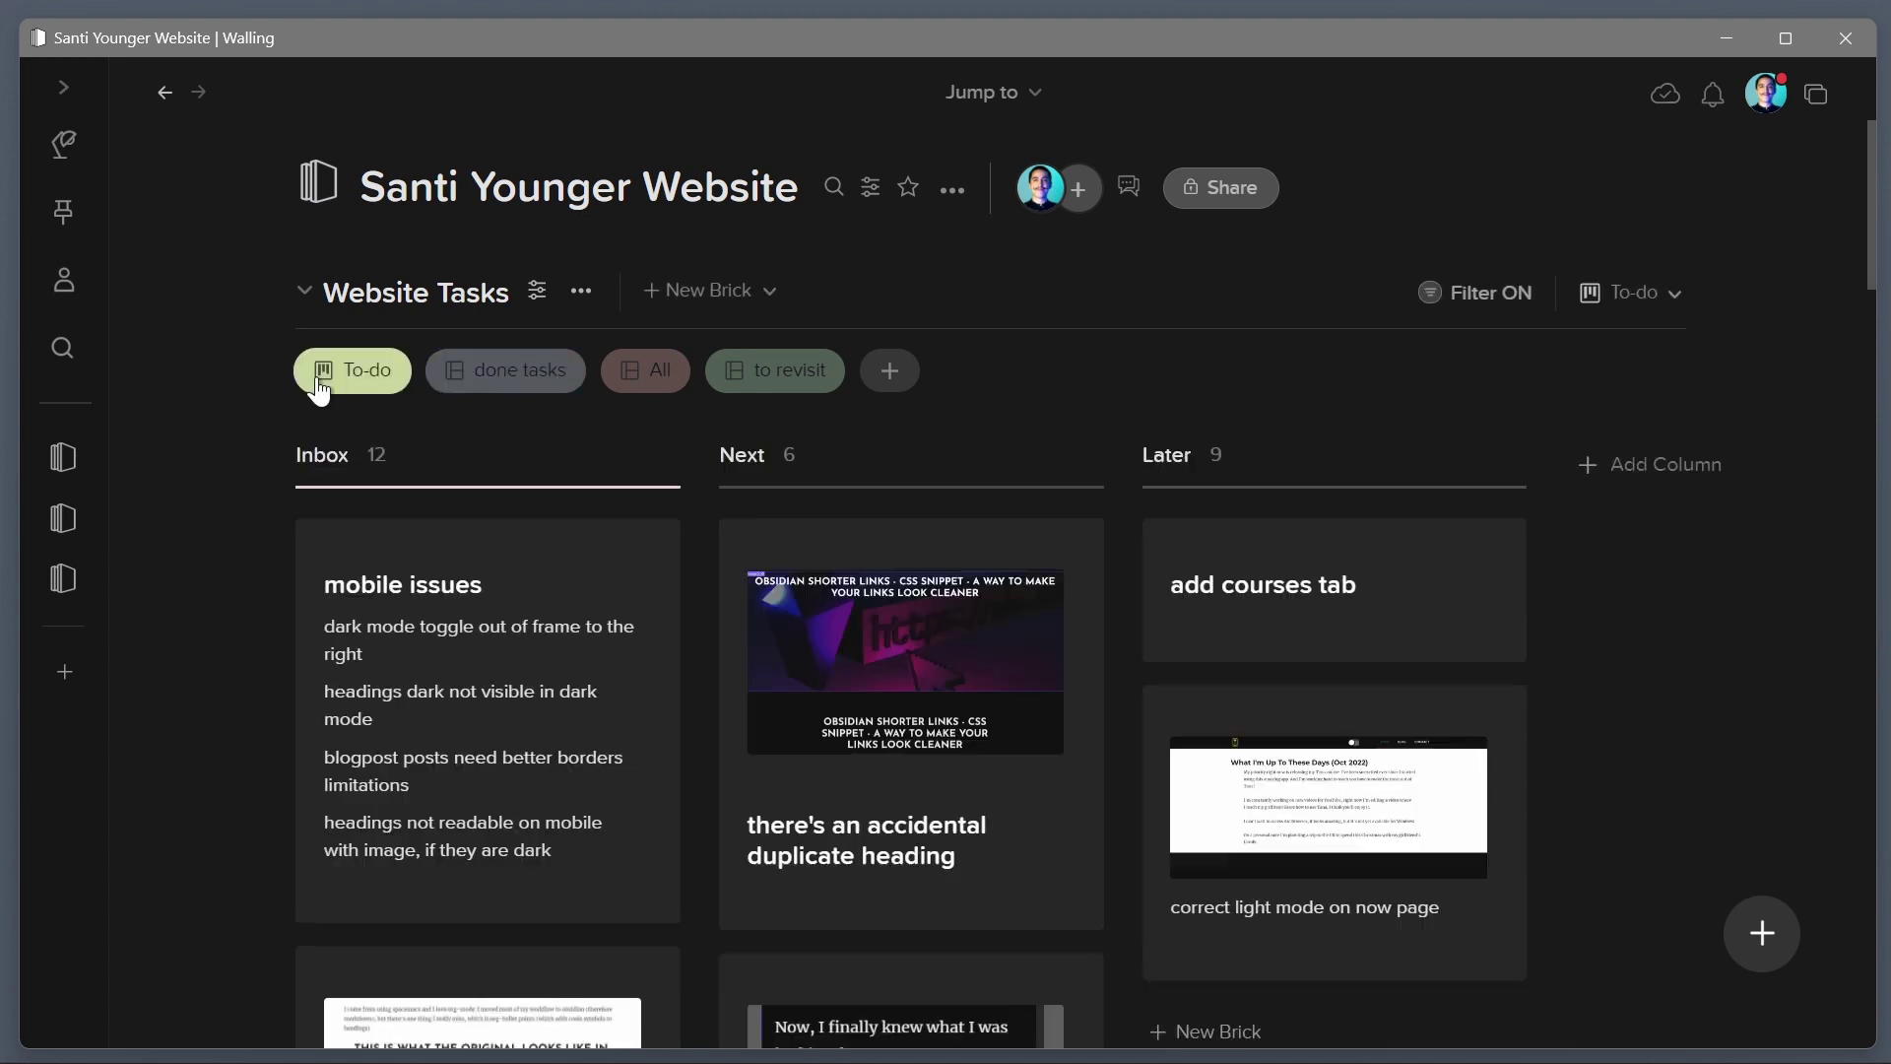
{"action": "left_click", "coordinate": [1606, 467]}
{"action": "type", "text": "Done"}
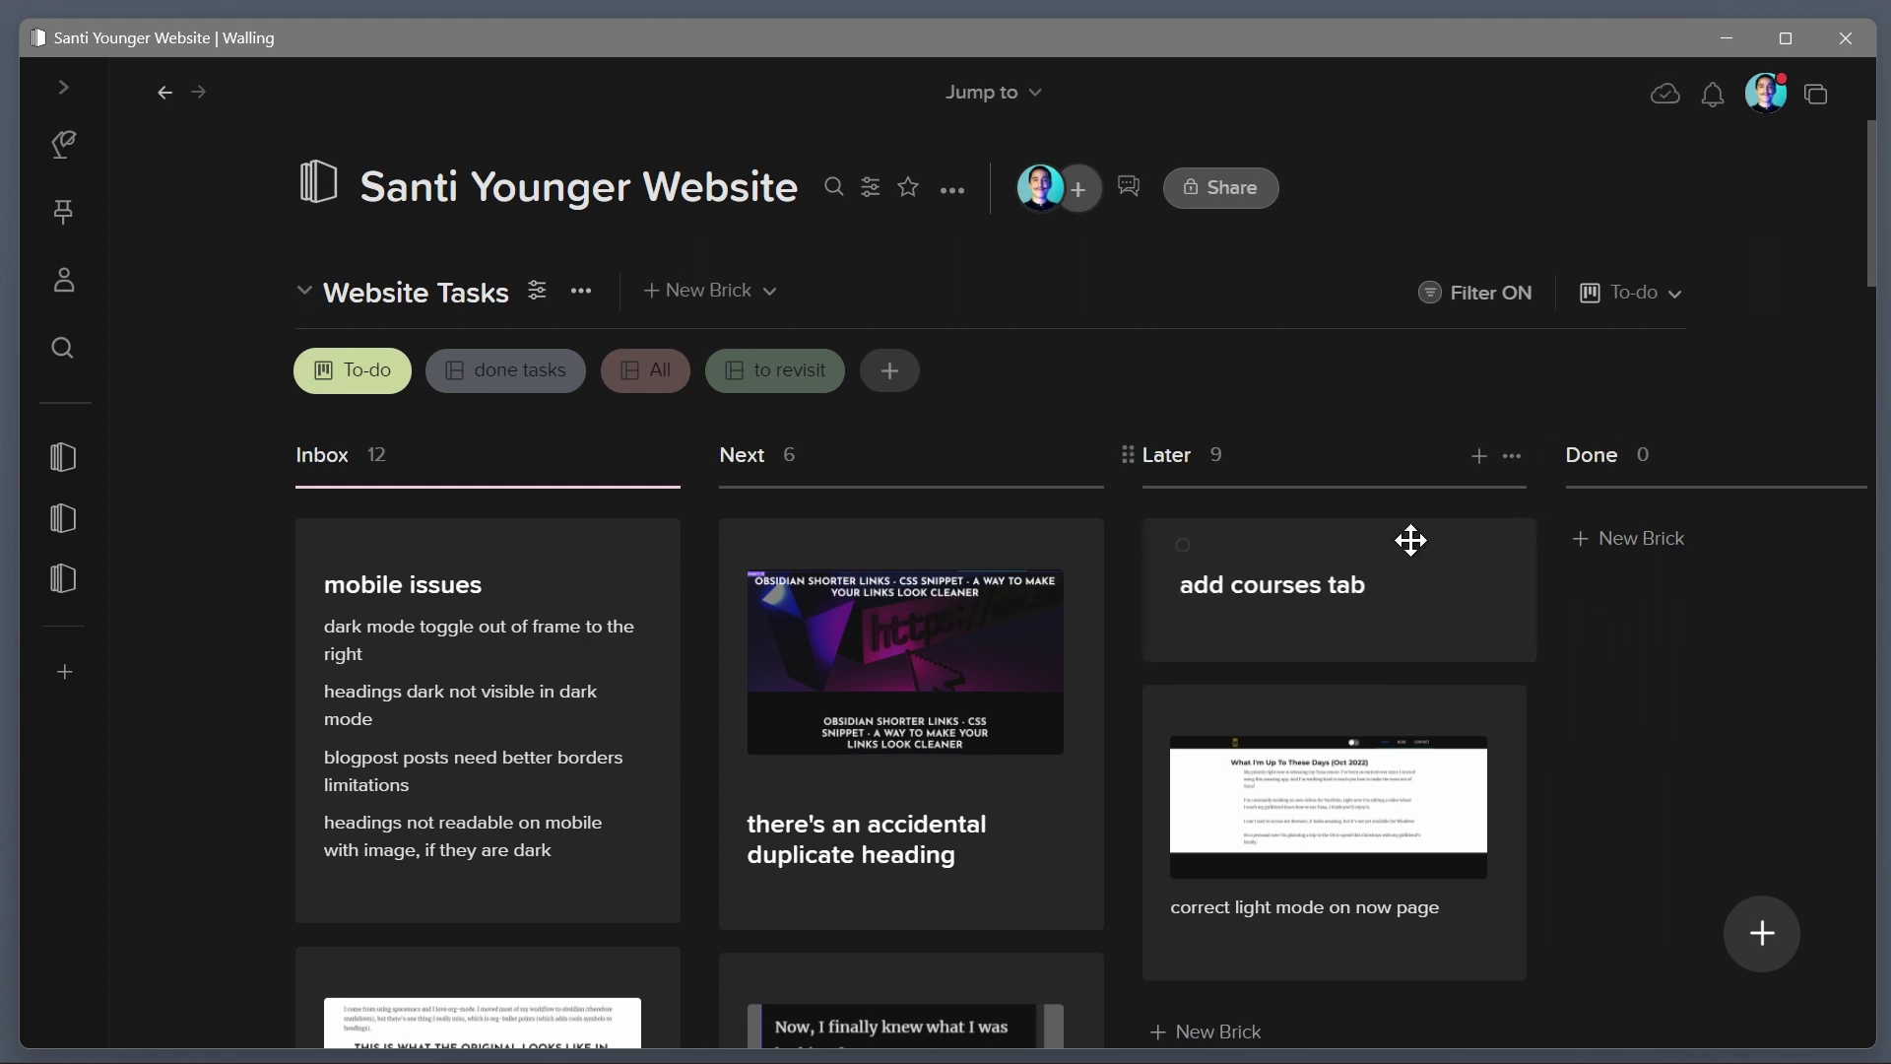
Move the 'add courses tab' and 'correct light mode on now page' cards into Done
{"action": "left_click_drag", "start_coordinate": [1407, 540], "coordinate": [1714, 540]}
{"action": "left_click_drag", "start_coordinate": [1165, 540], "coordinate": [1601, 591]}
{"action": "scroll", "coordinate": [1250, 540], "scroll_direction": "right", "scroll_amount": 4}
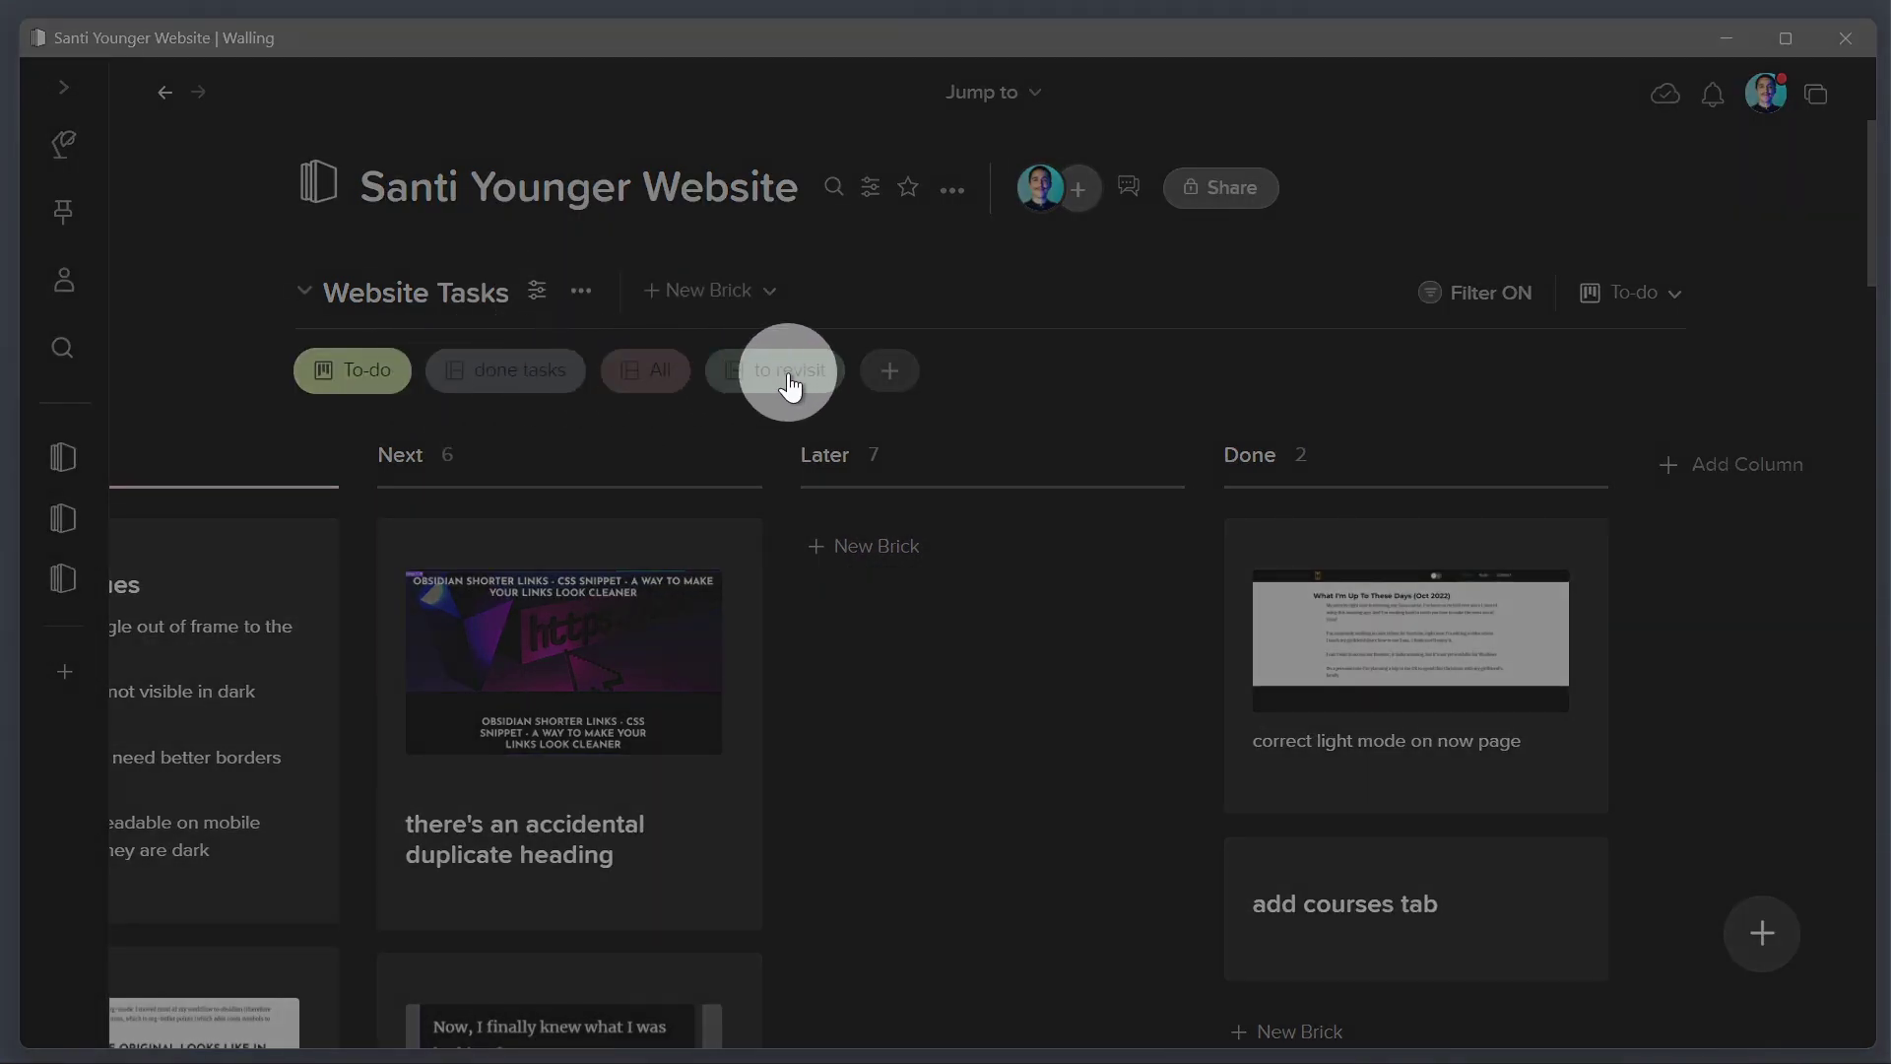
{"action": "scroll", "coordinate": [606, 576], "scroll_direction": "left", "scroll_amount": 4}
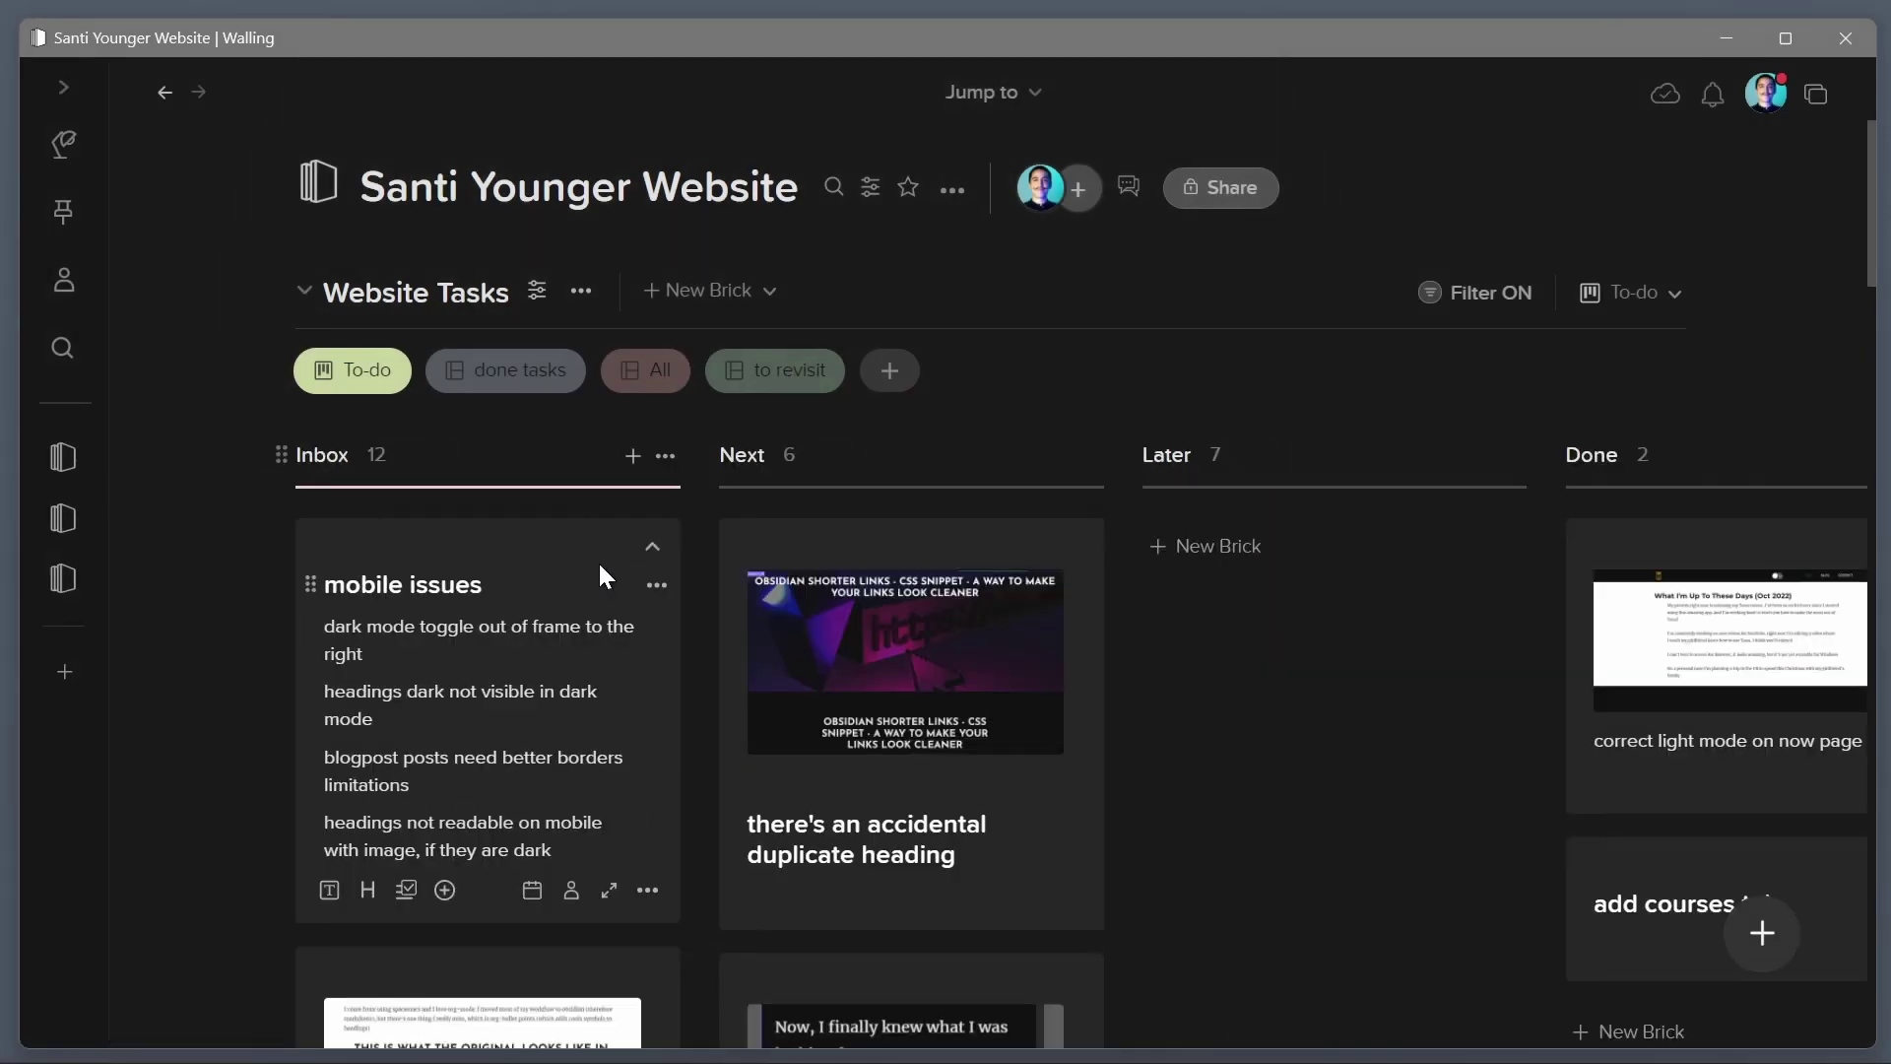
{"action": "scroll", "coordinate": [601, 581], "scroll_direction": "down", "scroll_amount": 2}
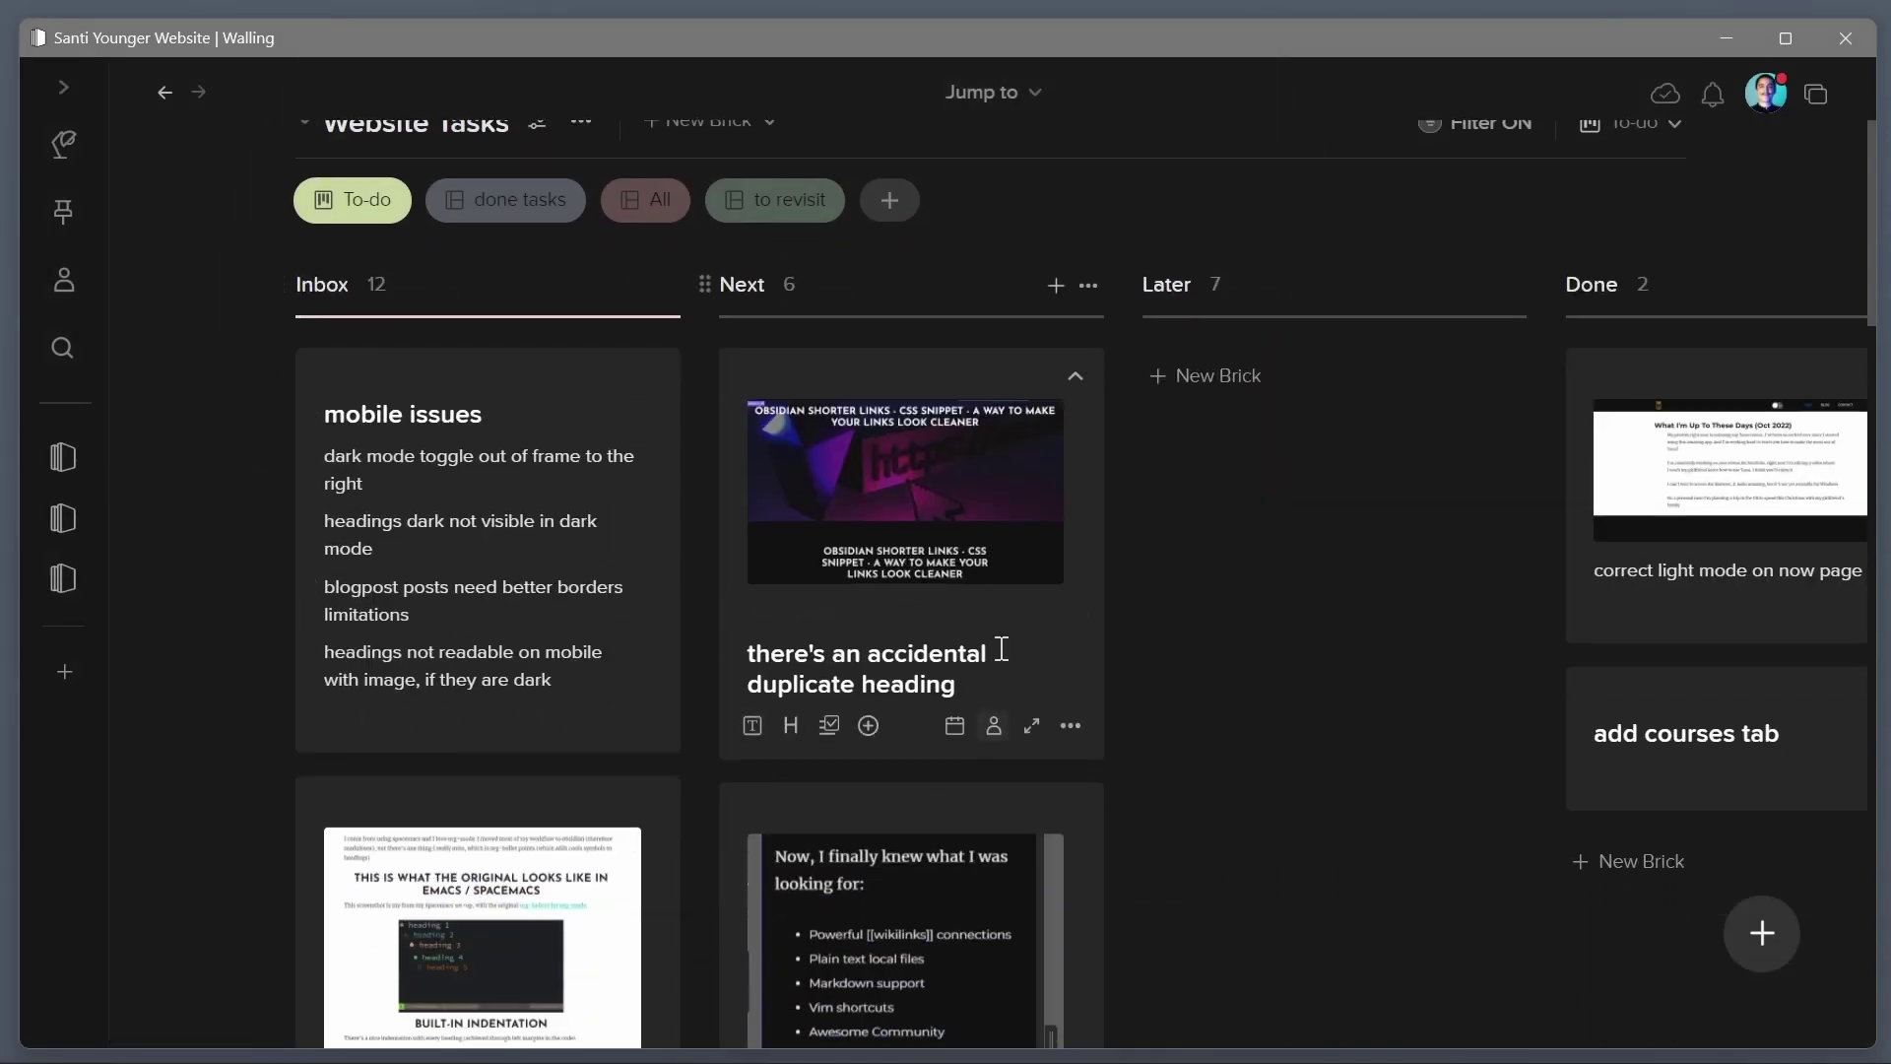
{"action": "scroll", "coordinate": [997, 599], "scroll_direction": "up", "scroll_amount": 2}
{"action": "scroll", "coordinate": [836, 690], "scroll_direction": "down", "scroll_amount": 4}
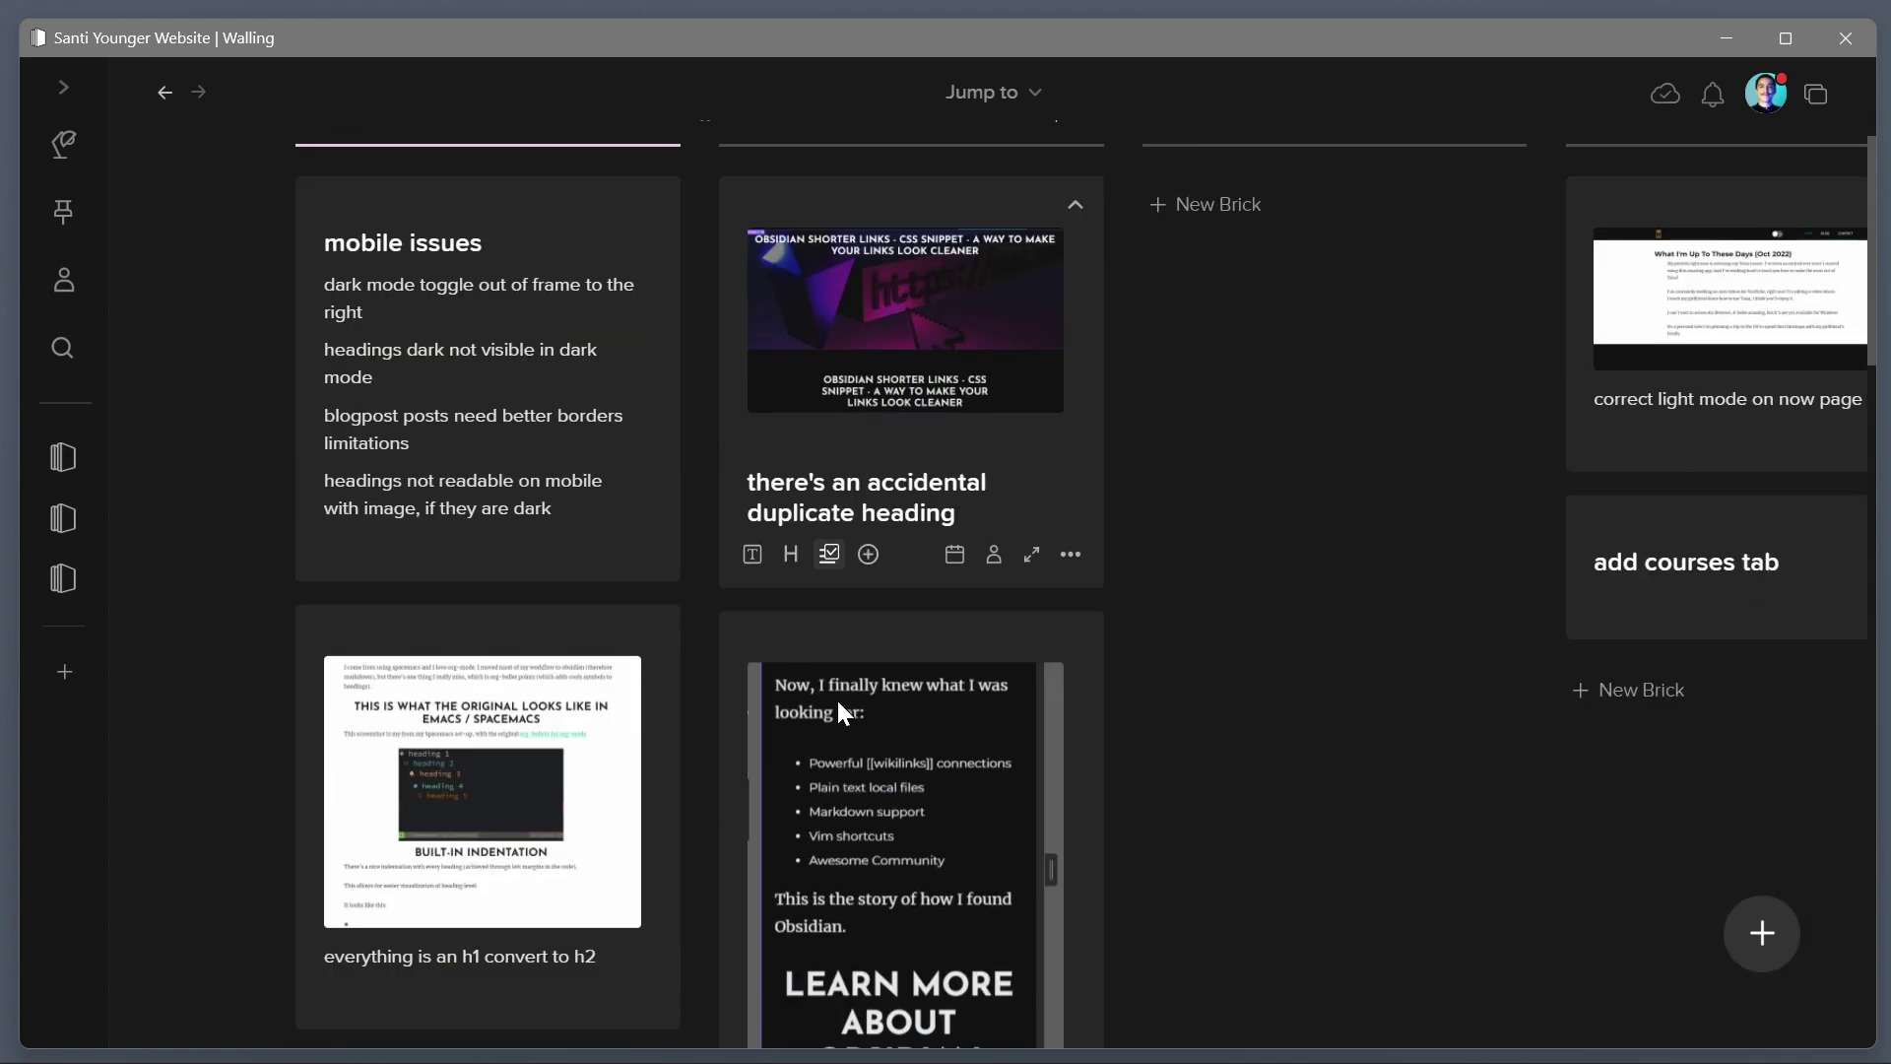
{"action": "scroll", "coordinate": [863, 563], "scroll_direction": "up", "scroll_amount": 4}
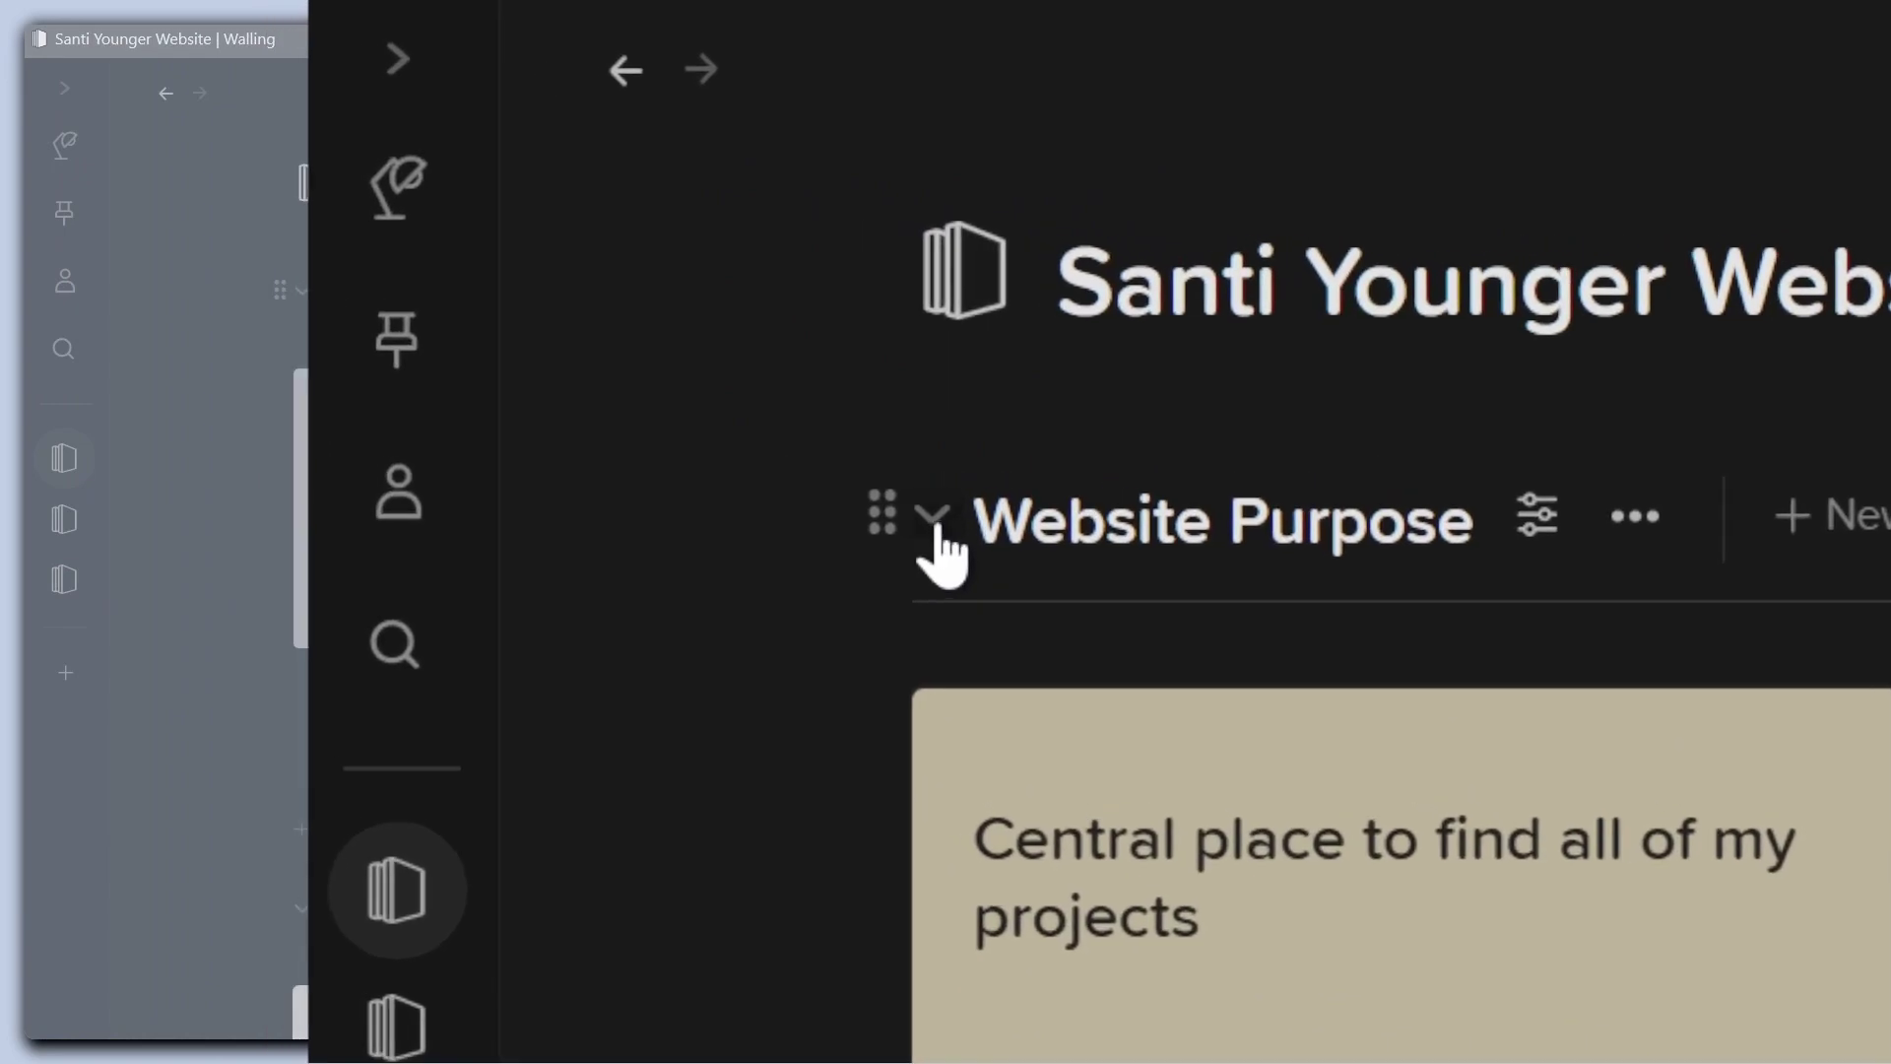
Move Website Inspiration above Website Purpose, then jump to the Progress screenshots section
{"action": "left_click", "coordinate": [302, 295]}
{"action": "left_click", "coordinate": [934, 522]}
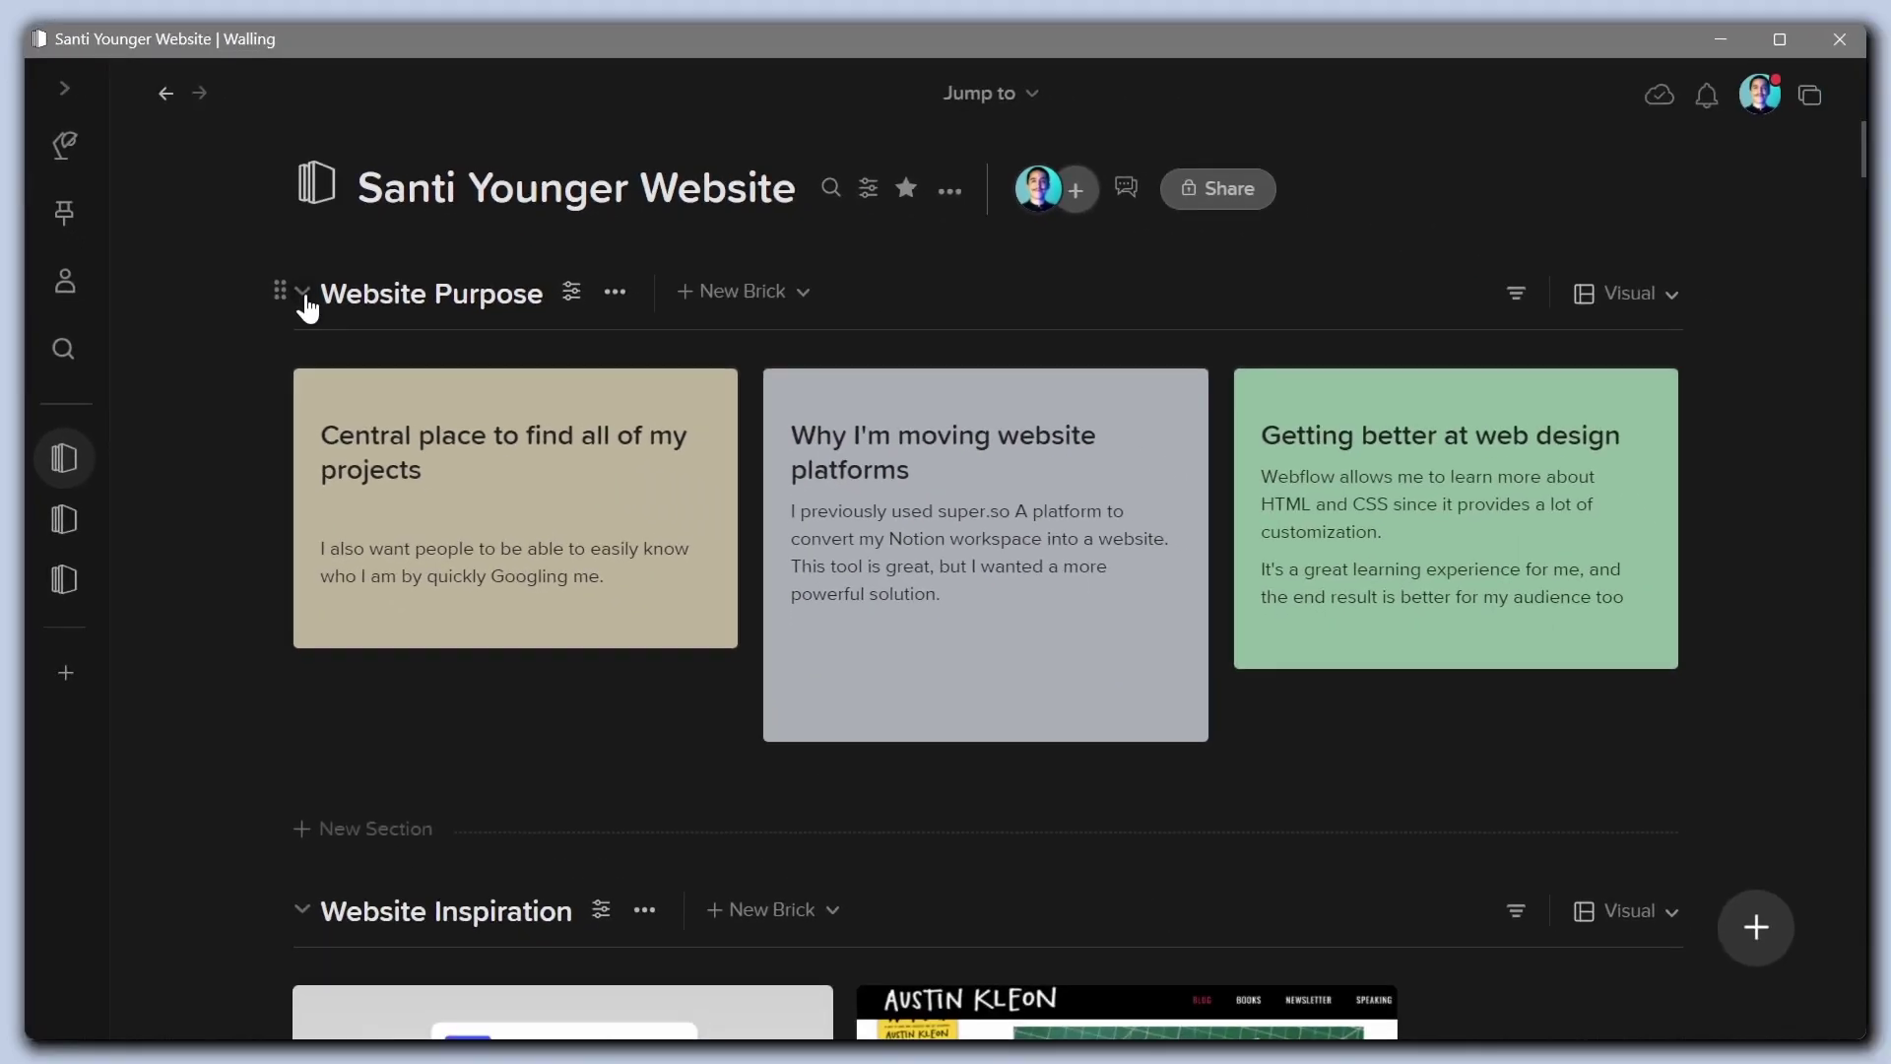
{"action": "left_click", "coordinate": [935, 522]}
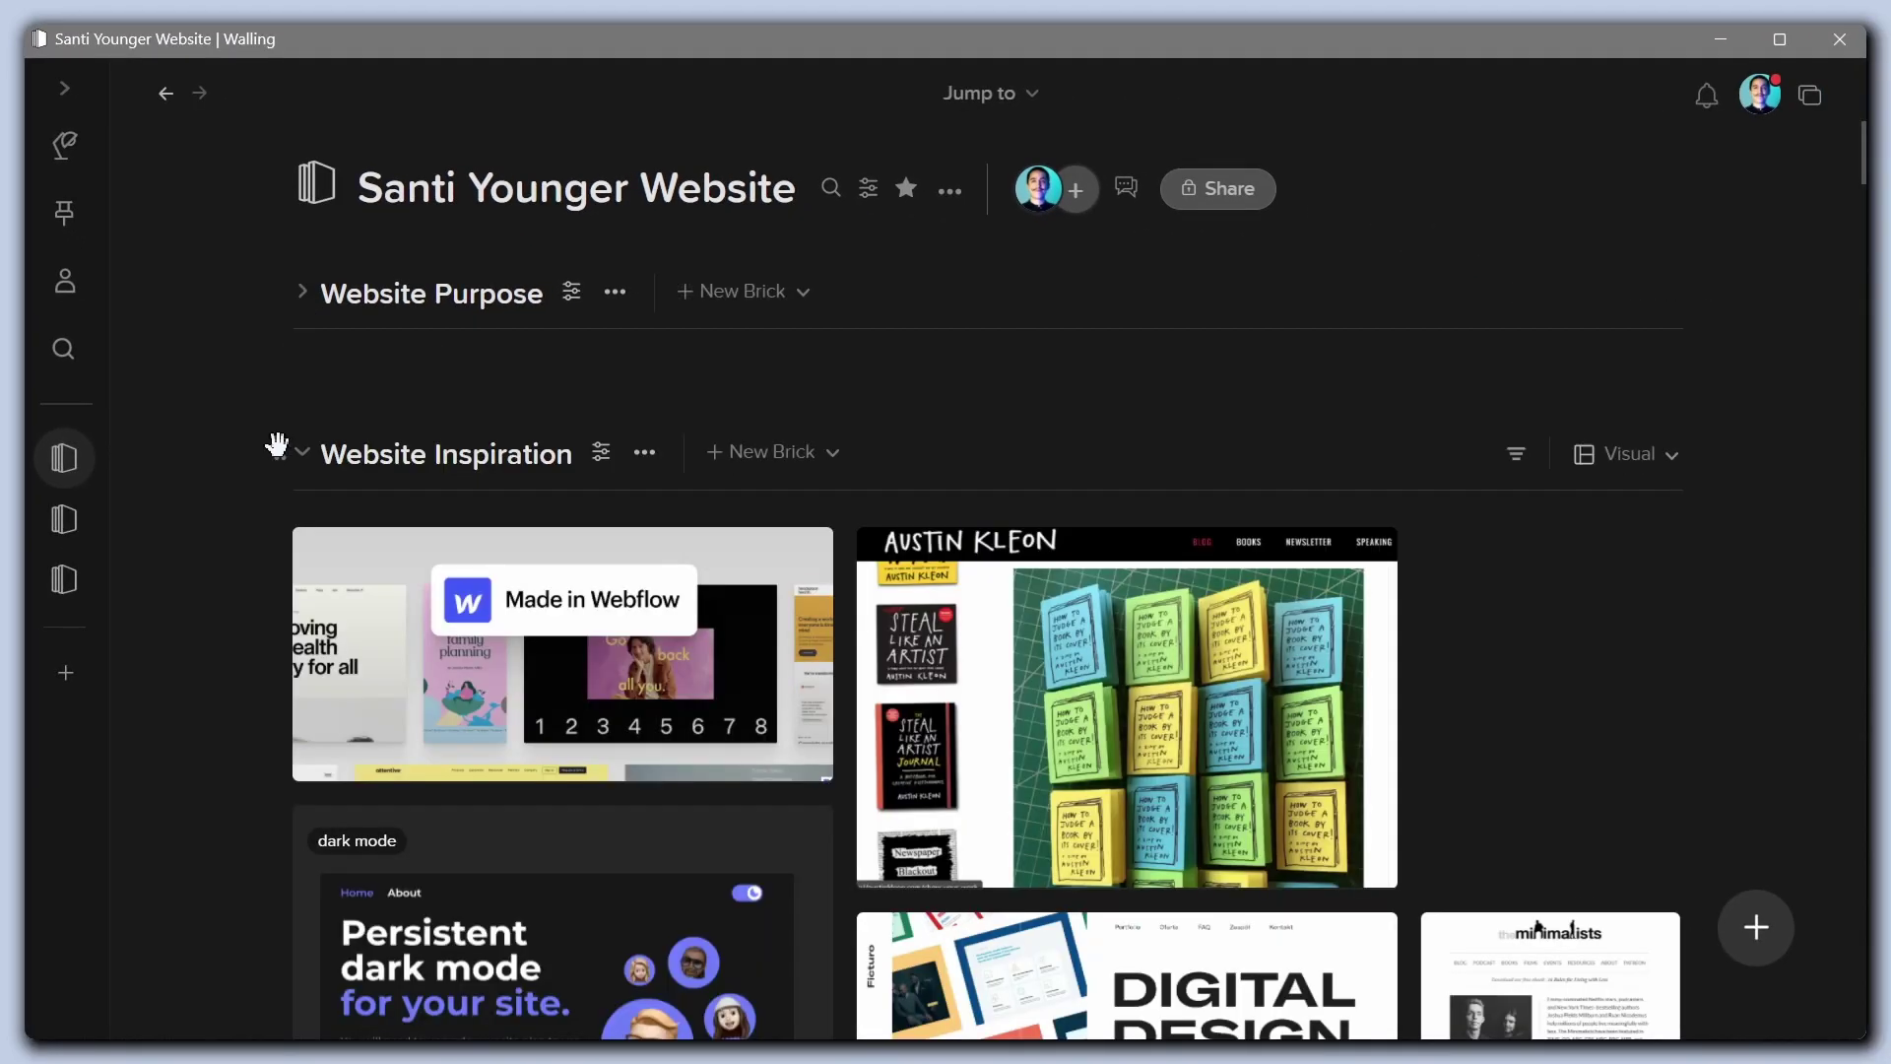
{"action": "left_click_drag", "start_coordinate": [277, 446], "coordinate": [292, 282]}
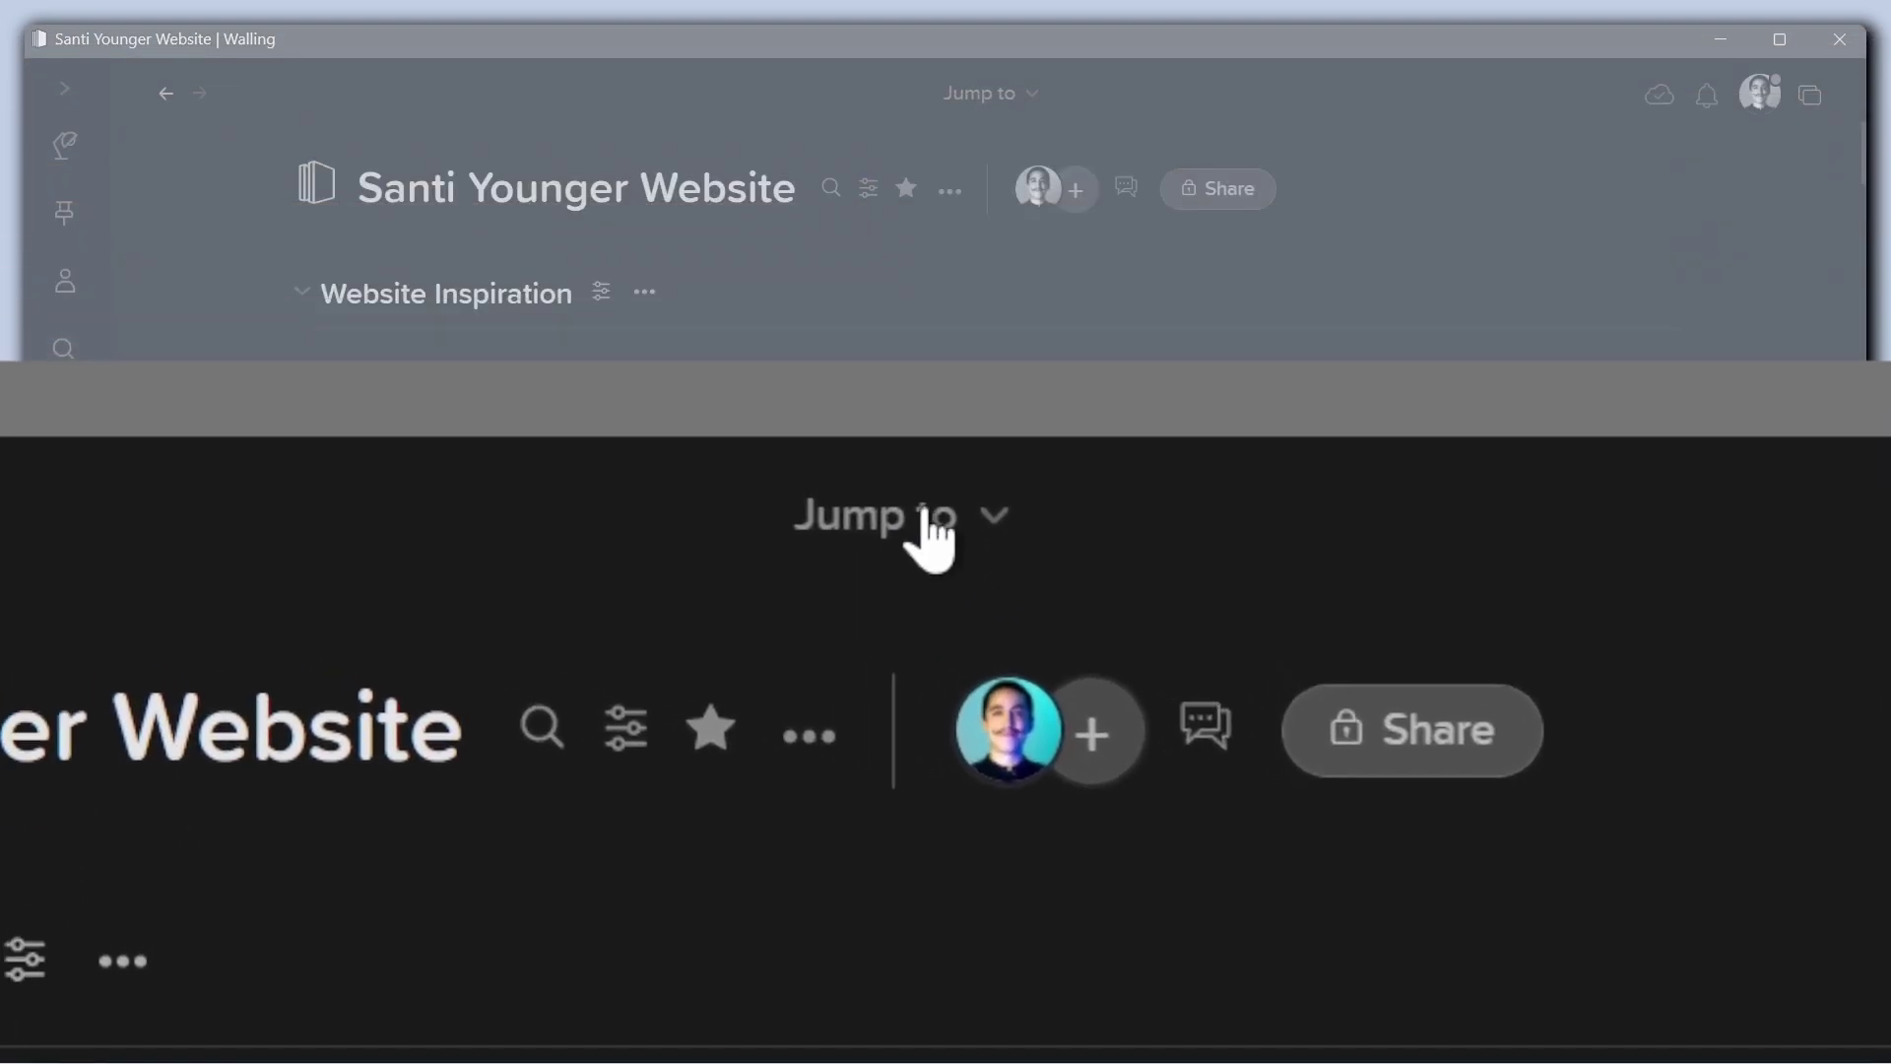
{"action": "left_click", "coordinate": [1003, 95]}
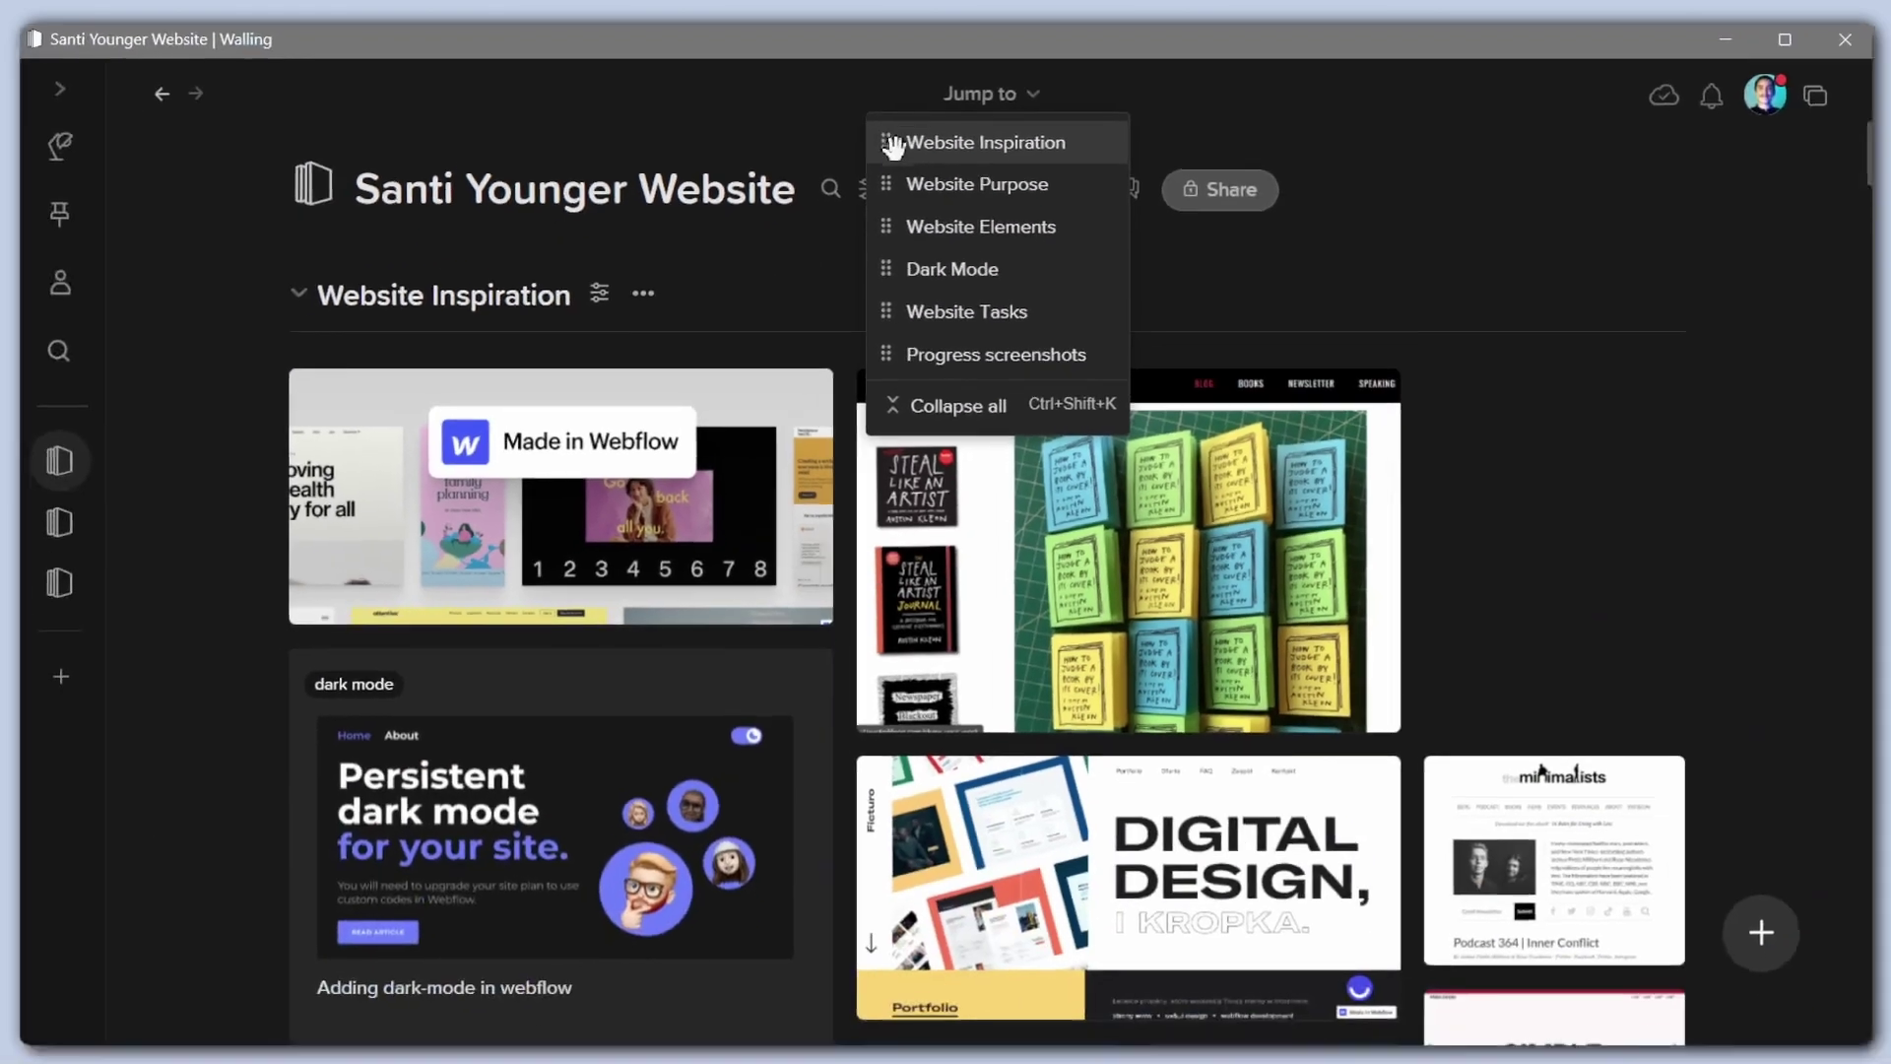
{"action": "mouse_move", "coordinate": [893, 148]}
{"action": "left_mouse_down"}
{"action": "mouse_move", "coordinate": [895, 205]}
{"action": "mouse_move", "coordinate": [890, 141]}
{"action": "left_mouse_up"}
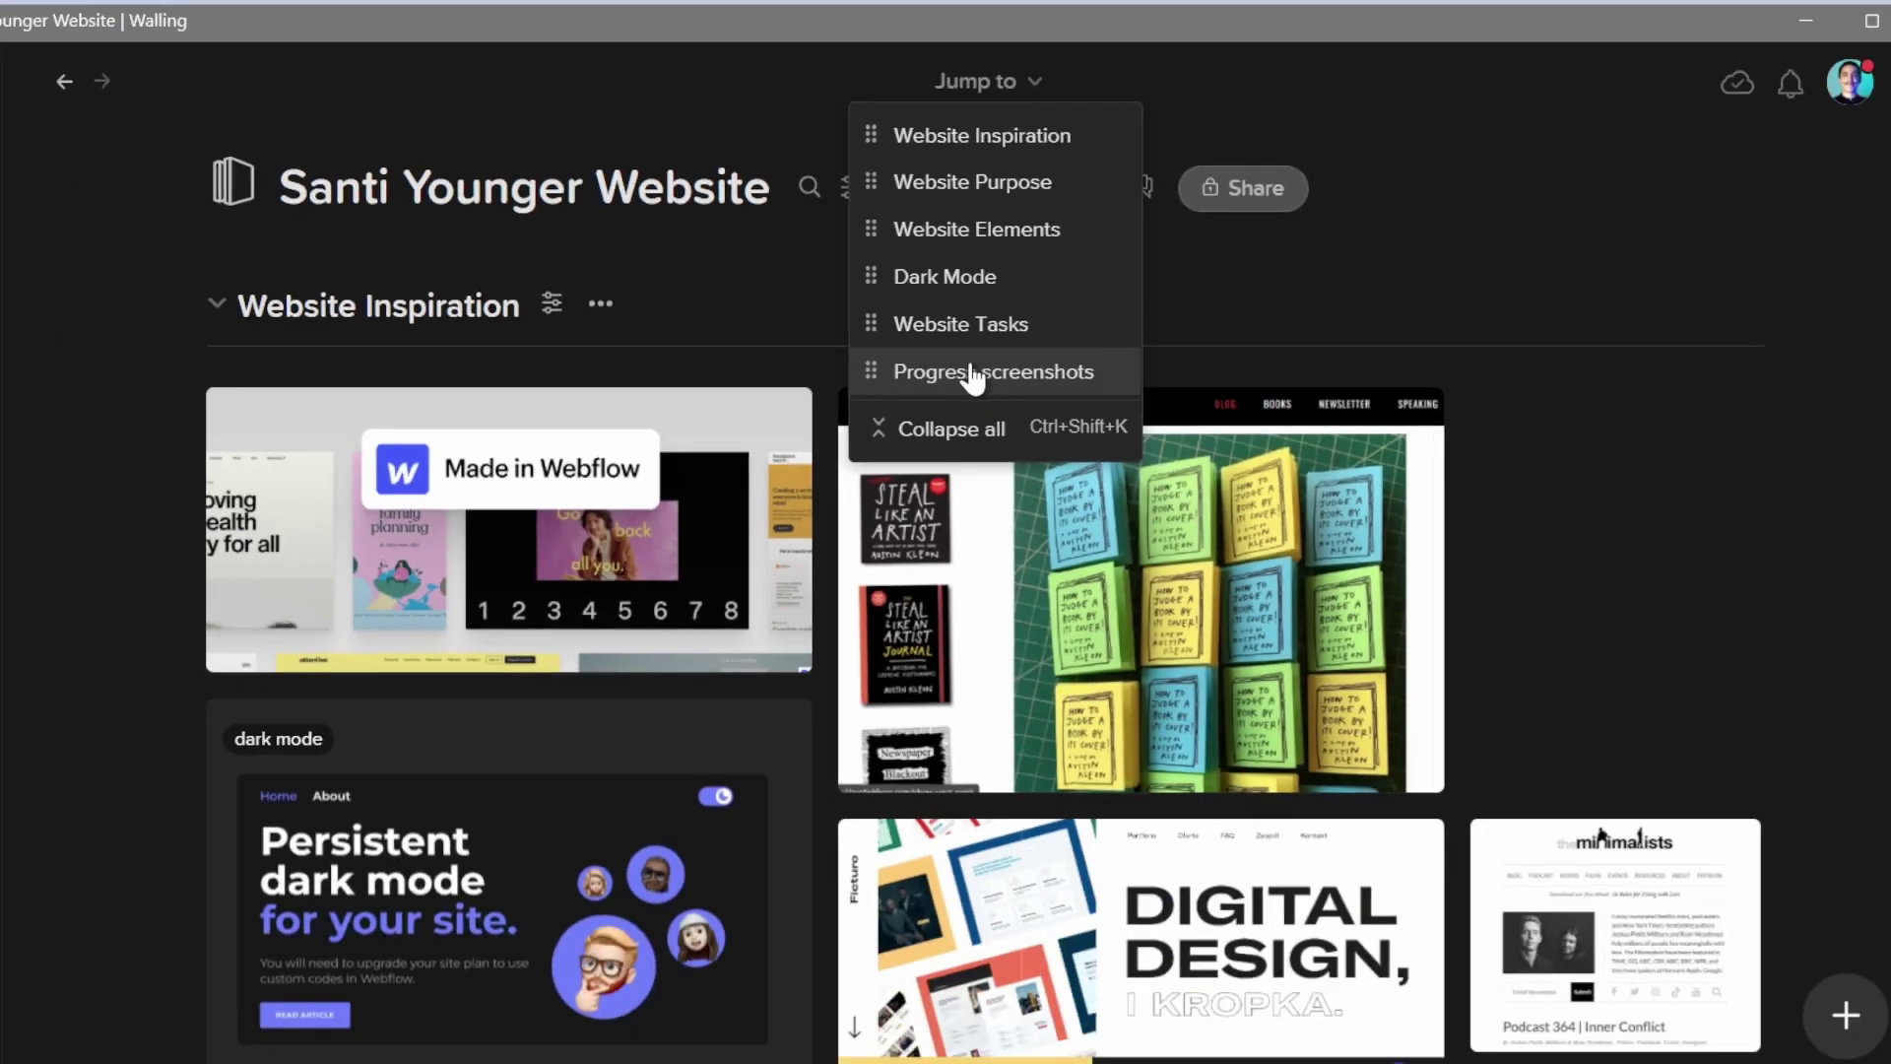
{"action": "left_click", "coordinate": [936, 563]}
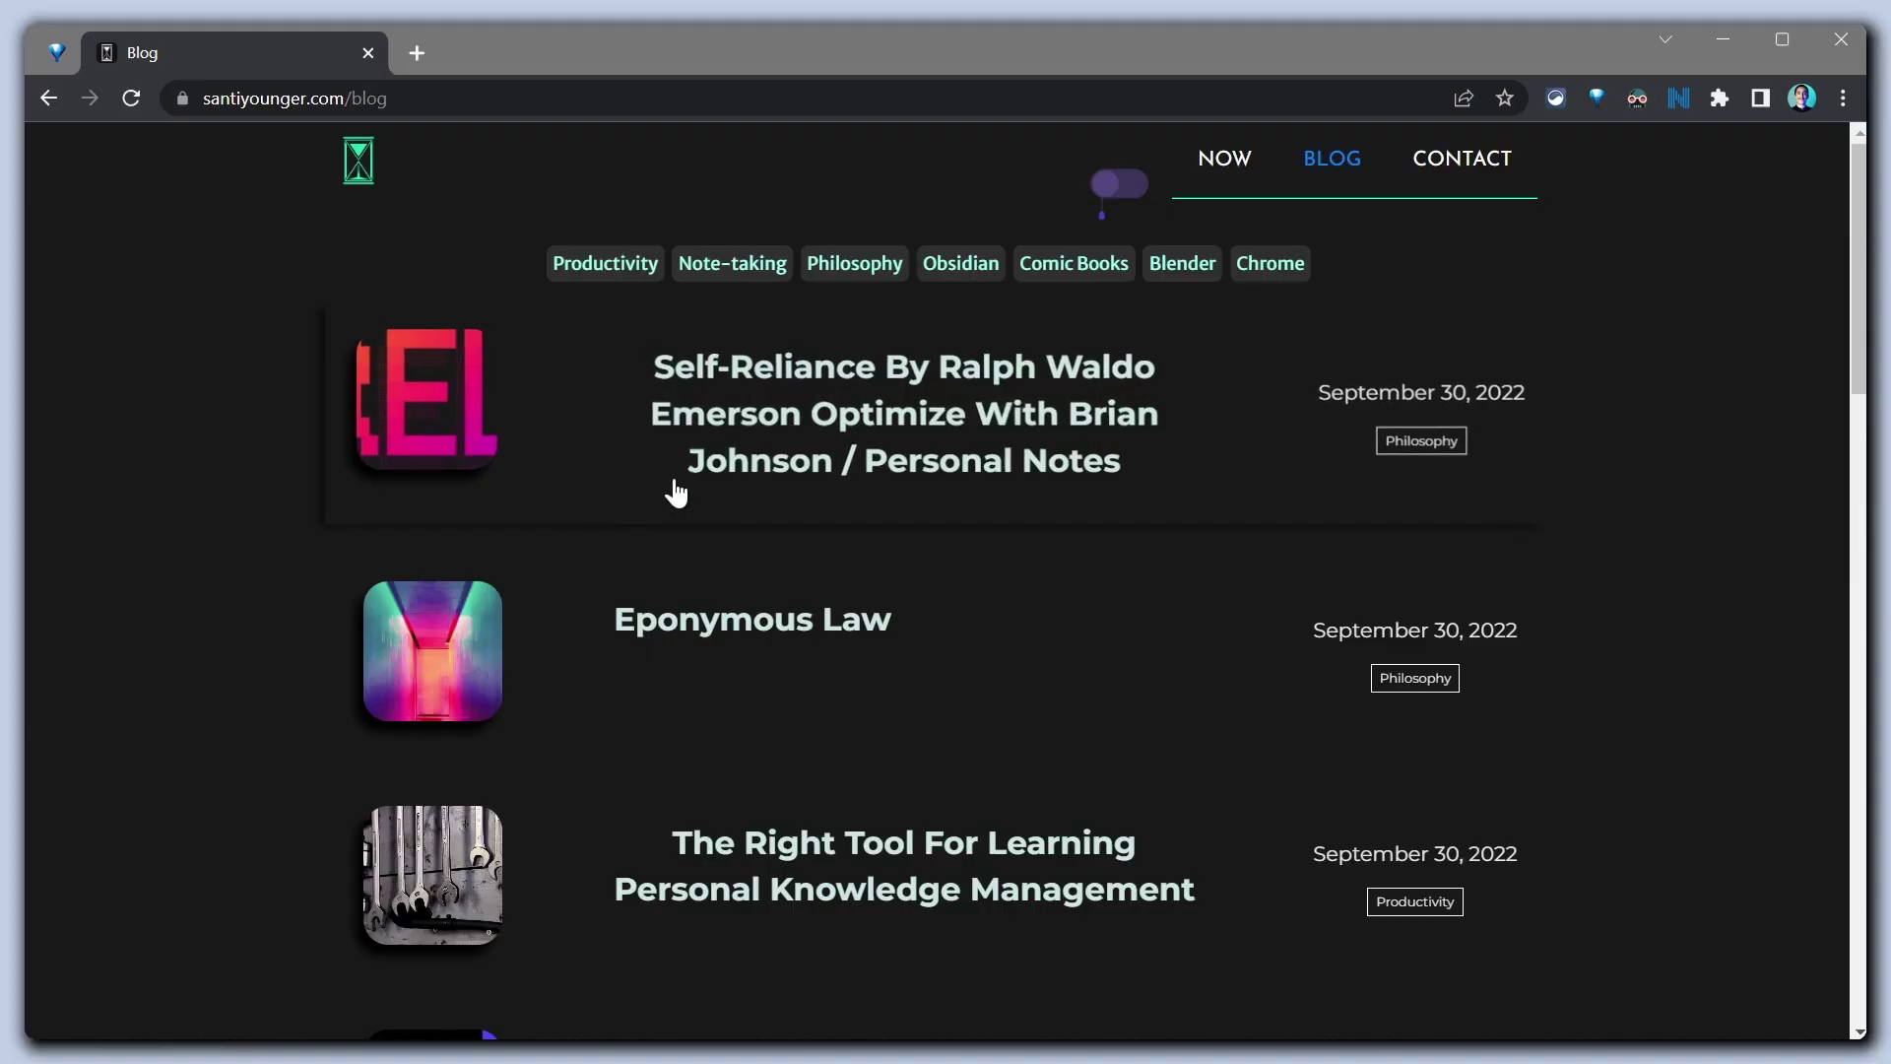
Open the santiyounger.com home page and switch it to light theme, then back to dark
{"action": "scroll", "coordinate": [611, 503], "scroll_direction": "down", "scroll_amount": 15}
{"action": "scroll", "coordinate": [586, 493], "scroll_direction": "up", "scroll_amount": 11}
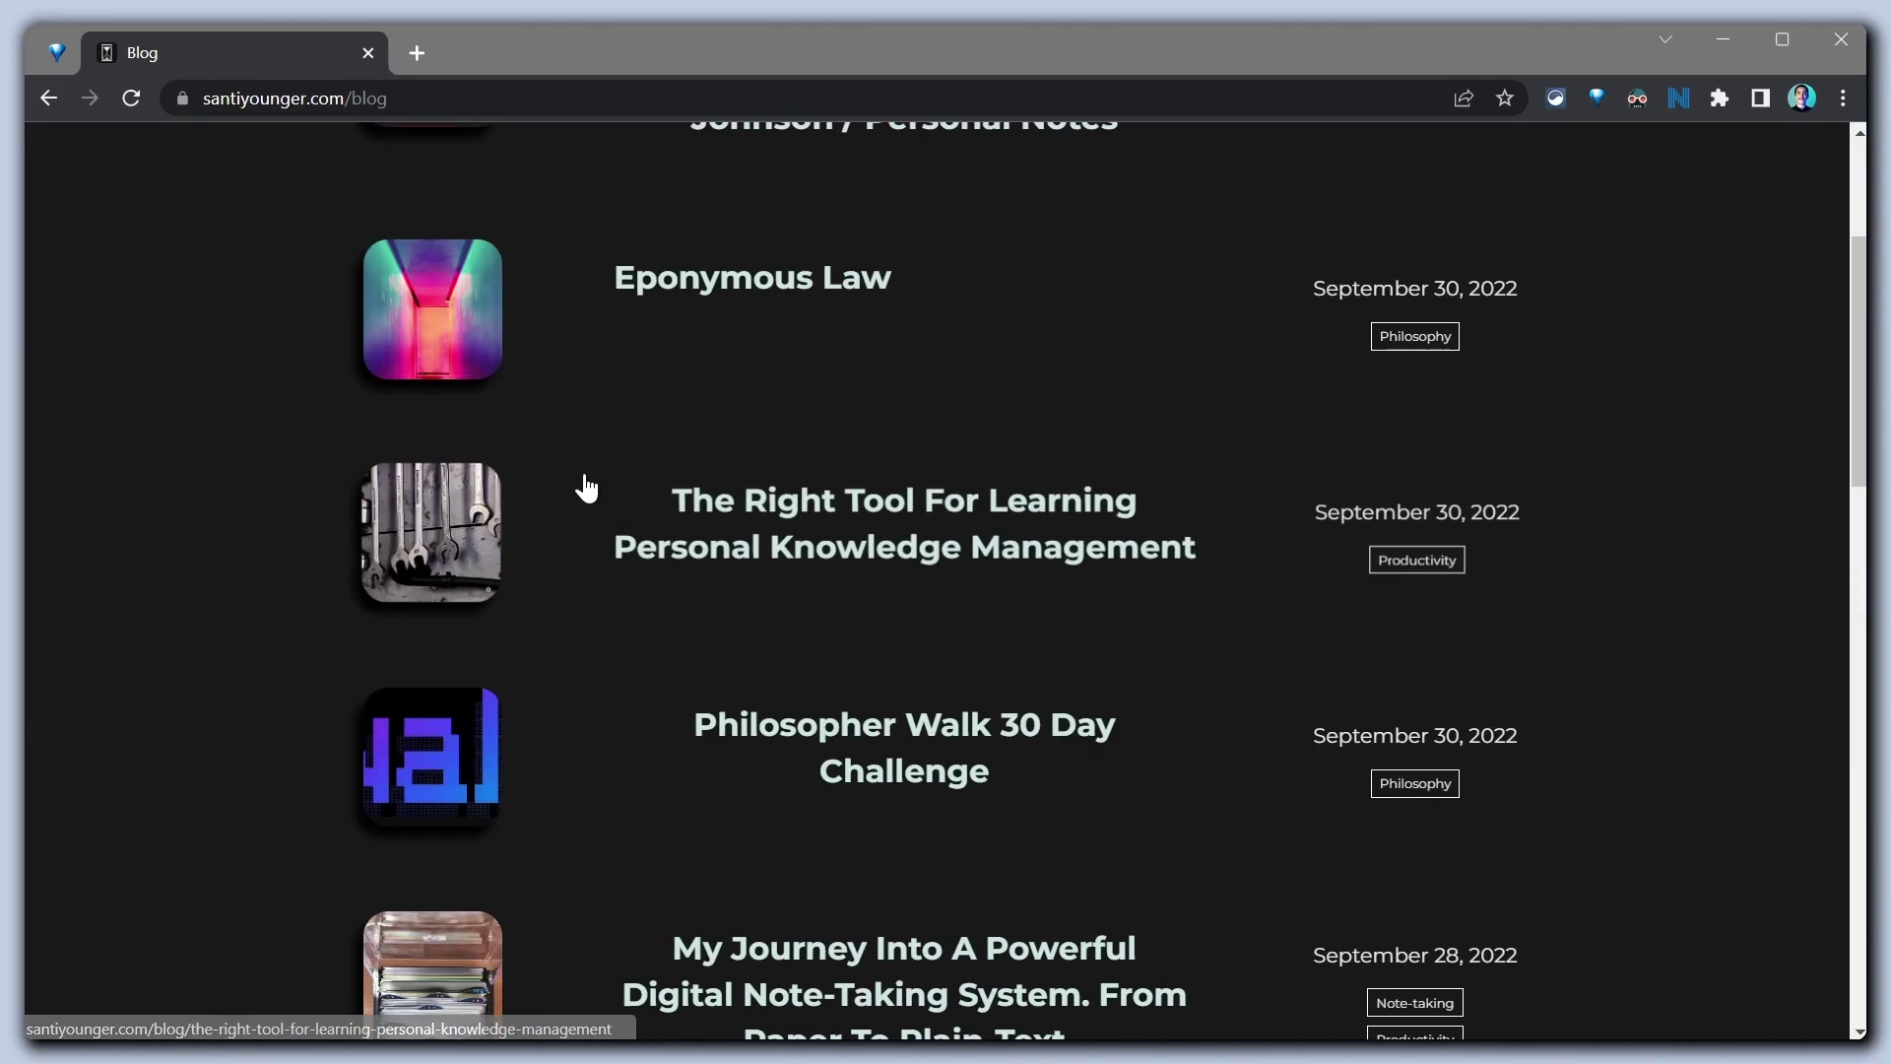
{"action": "scroll", "coordinate": [588, 480], "scroll_direction": "up", "scroll_amount": 4}
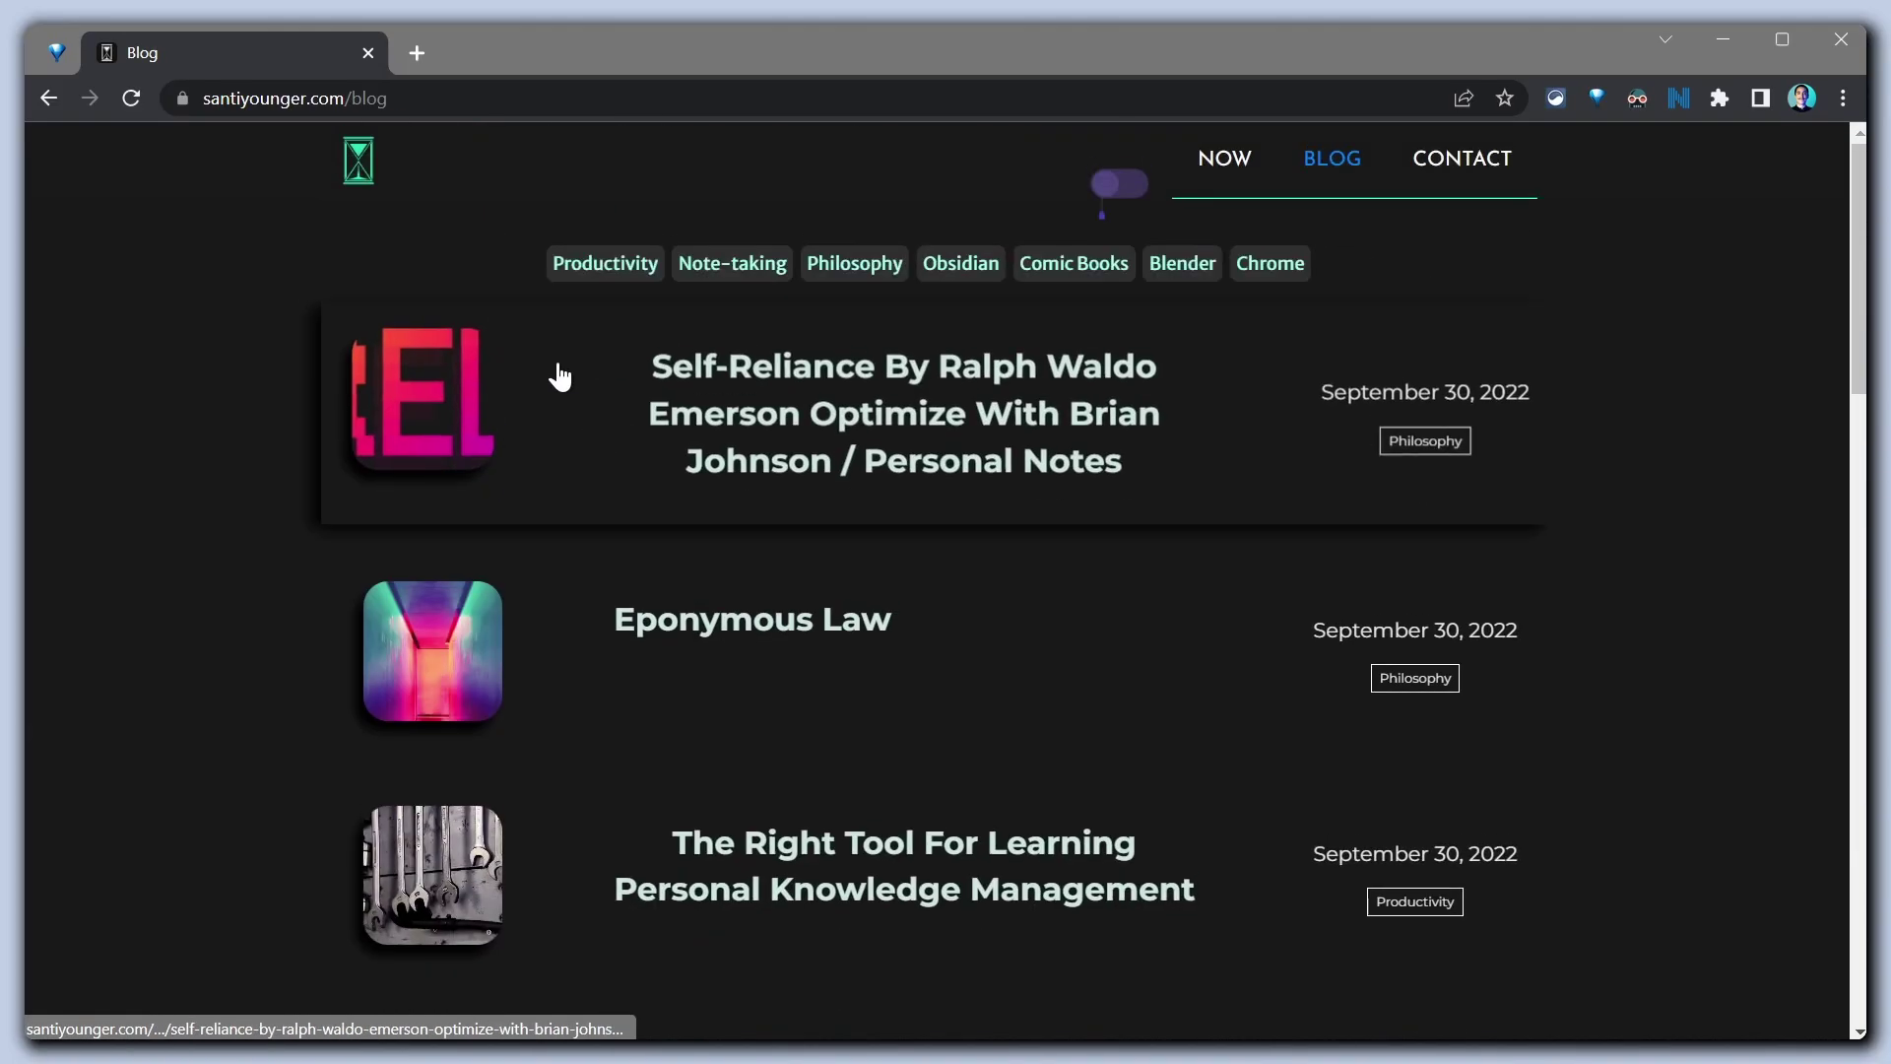
{"action": "left_click", "coordinate": [372, 173]}
{"action": "left_click", "coordinate": [1116, 185]}
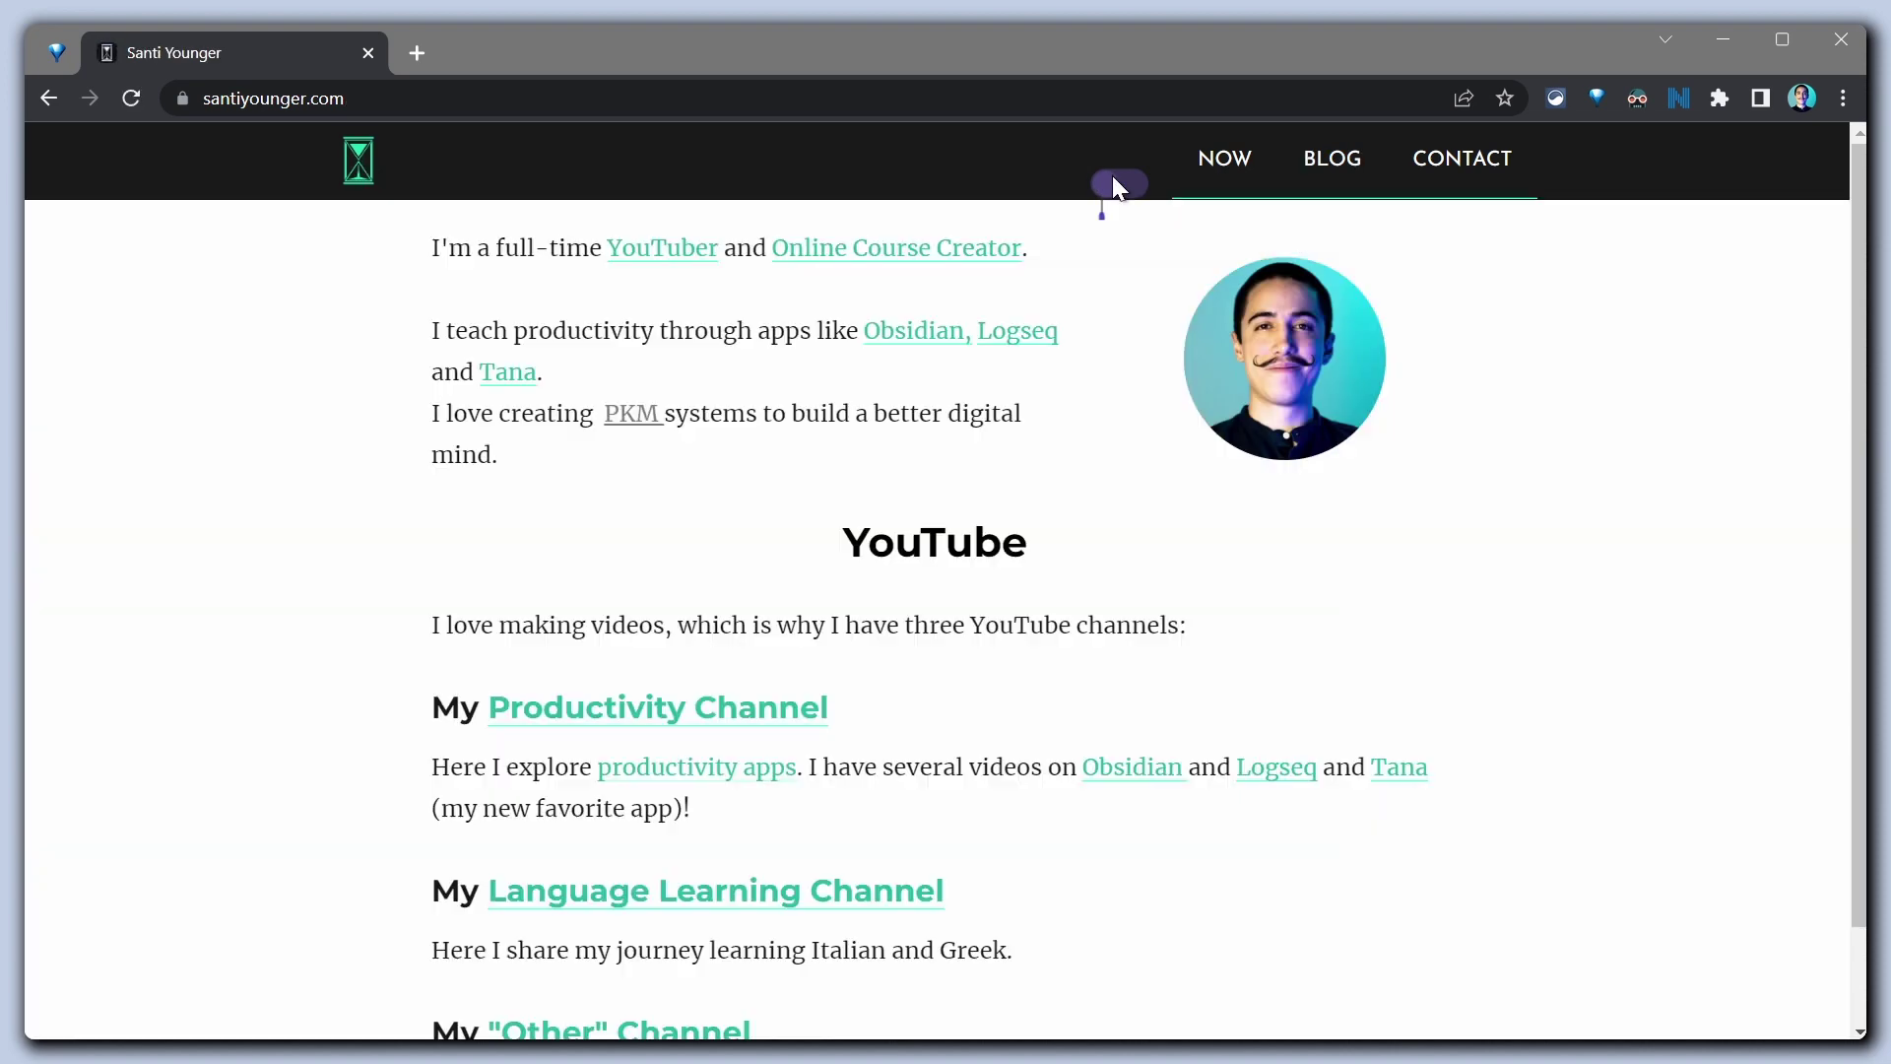
{"action": "left_click", "coordinate": [1115, 183]}
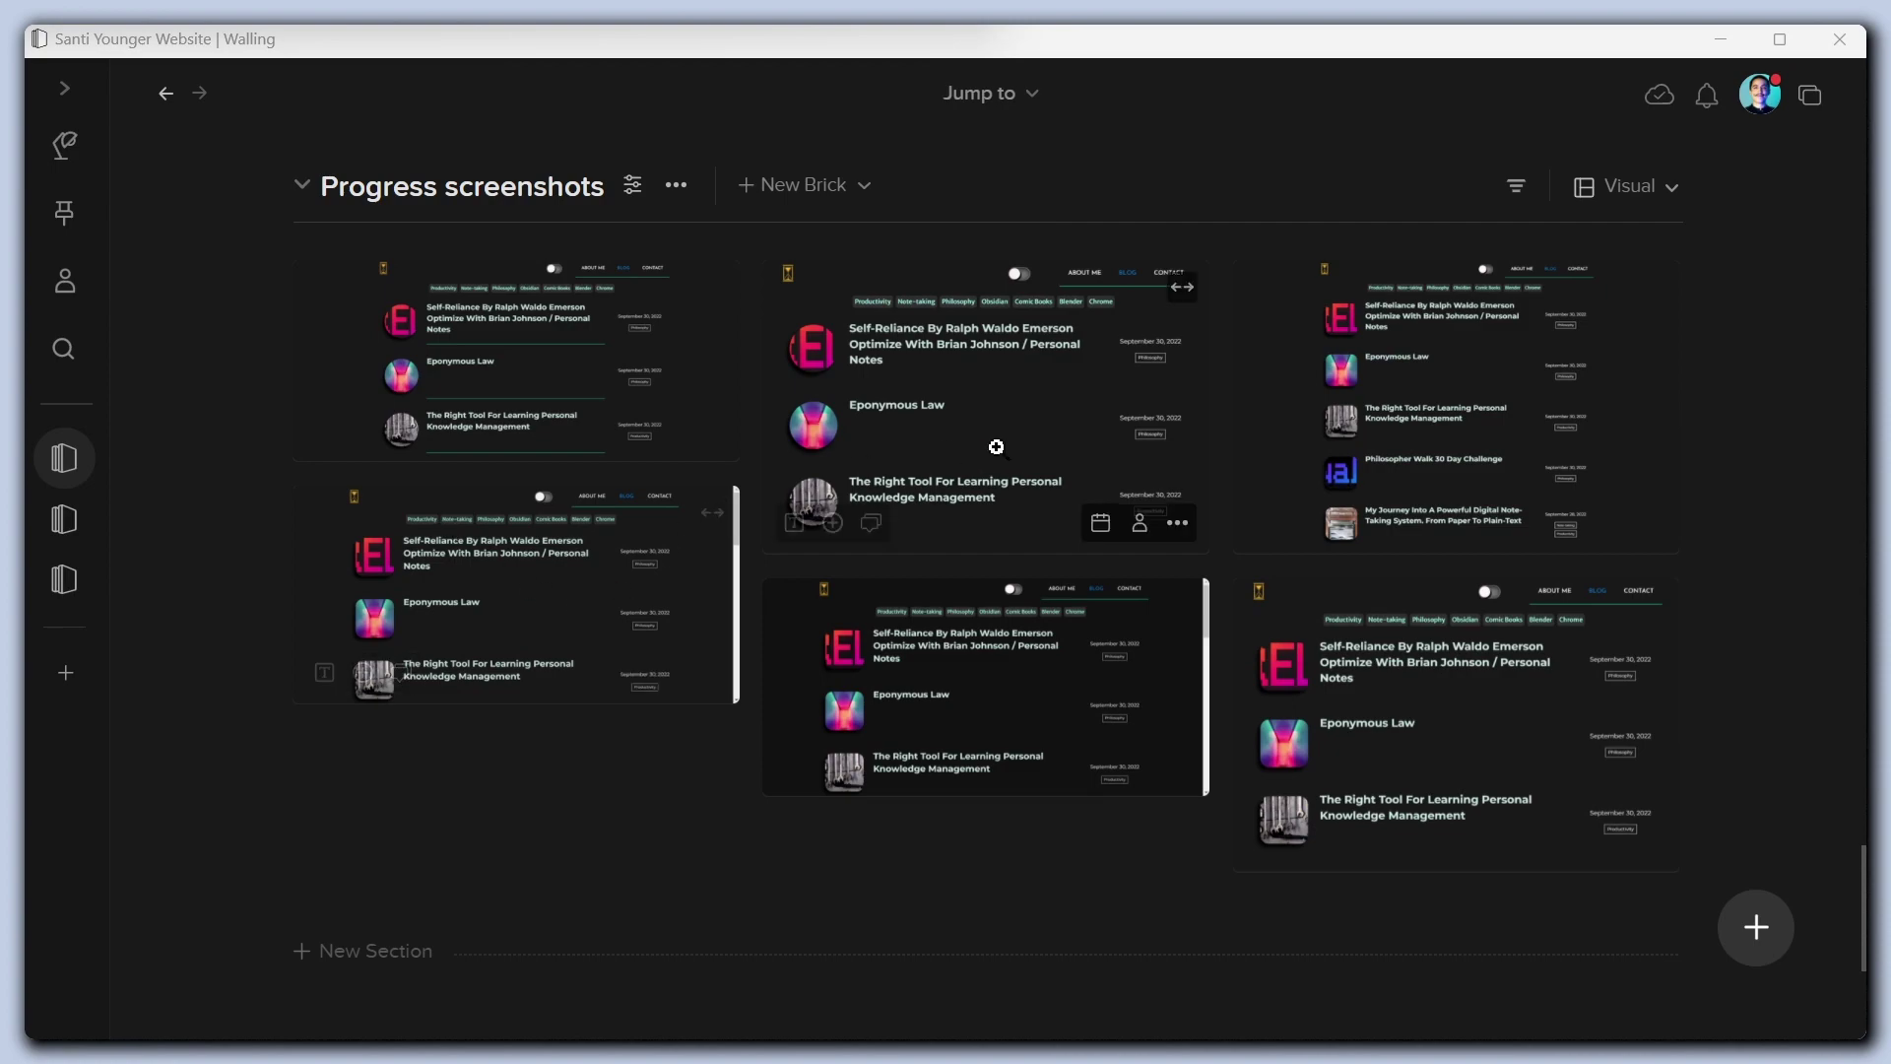
{"action": "scroll", "coordinate": [628, 443], "scroll_direction": "up", "scroll_amount": 3}
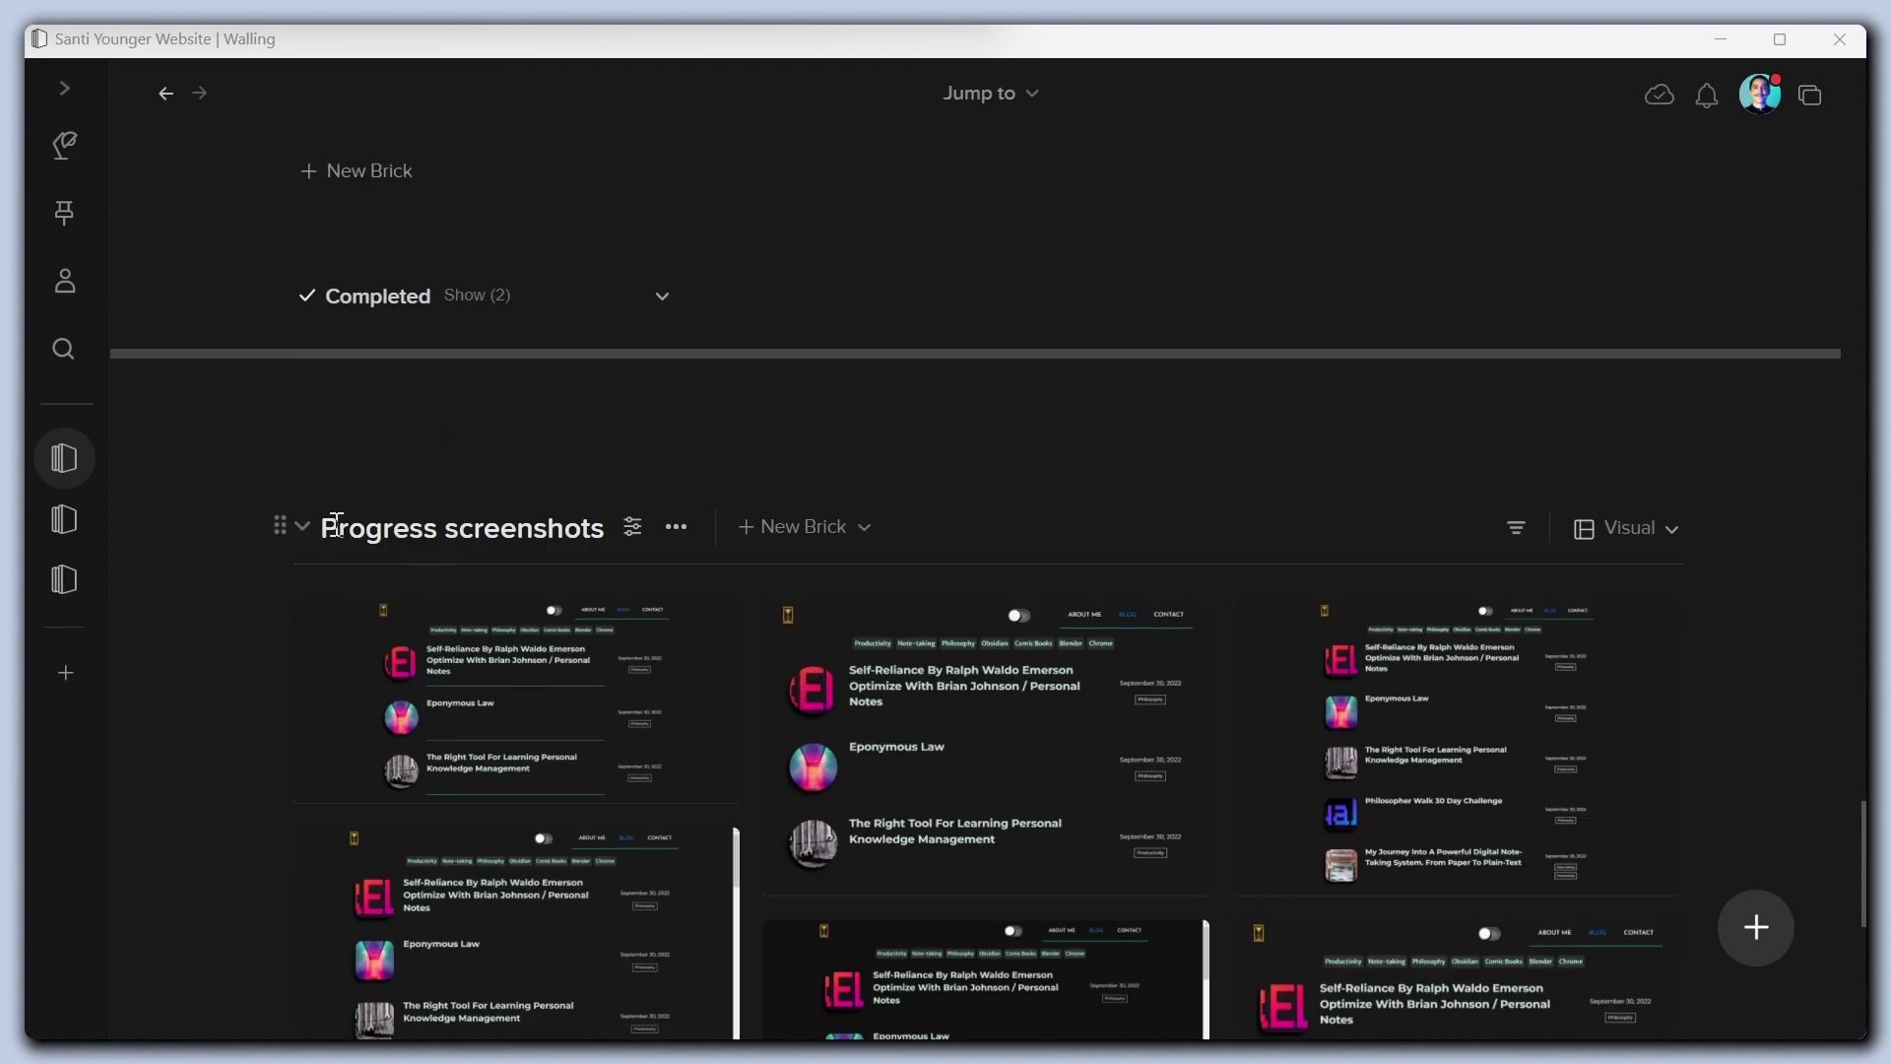
{"action": "scroll", "coordinate": [354, 520], "scroll_direction": "up", "scroll_amount": 20}
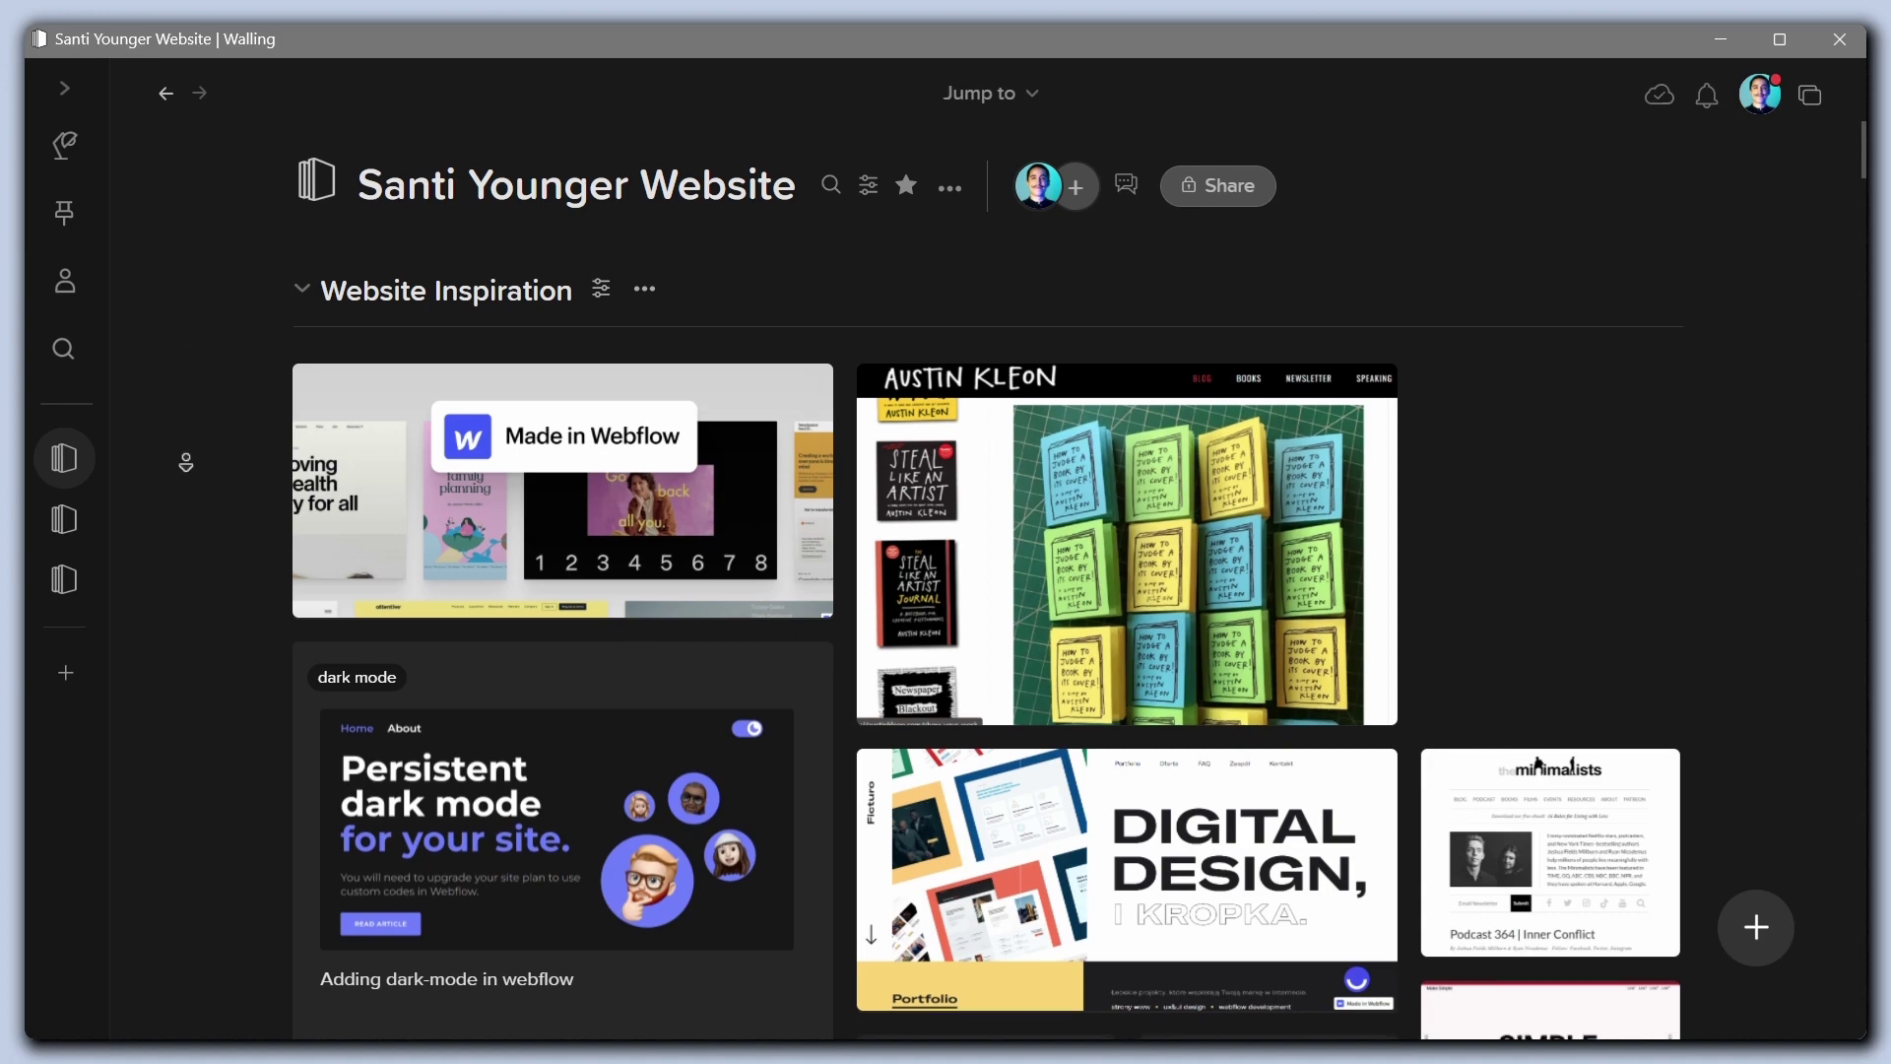
{"action": "scroll", "coordinate": [187, 477], "scroll_direction": "down", "scroll_amount": 13}
{"action": "scroll", "coordinate": [235, 461], "scroll_direction": "down", "scroll_amount": 15}
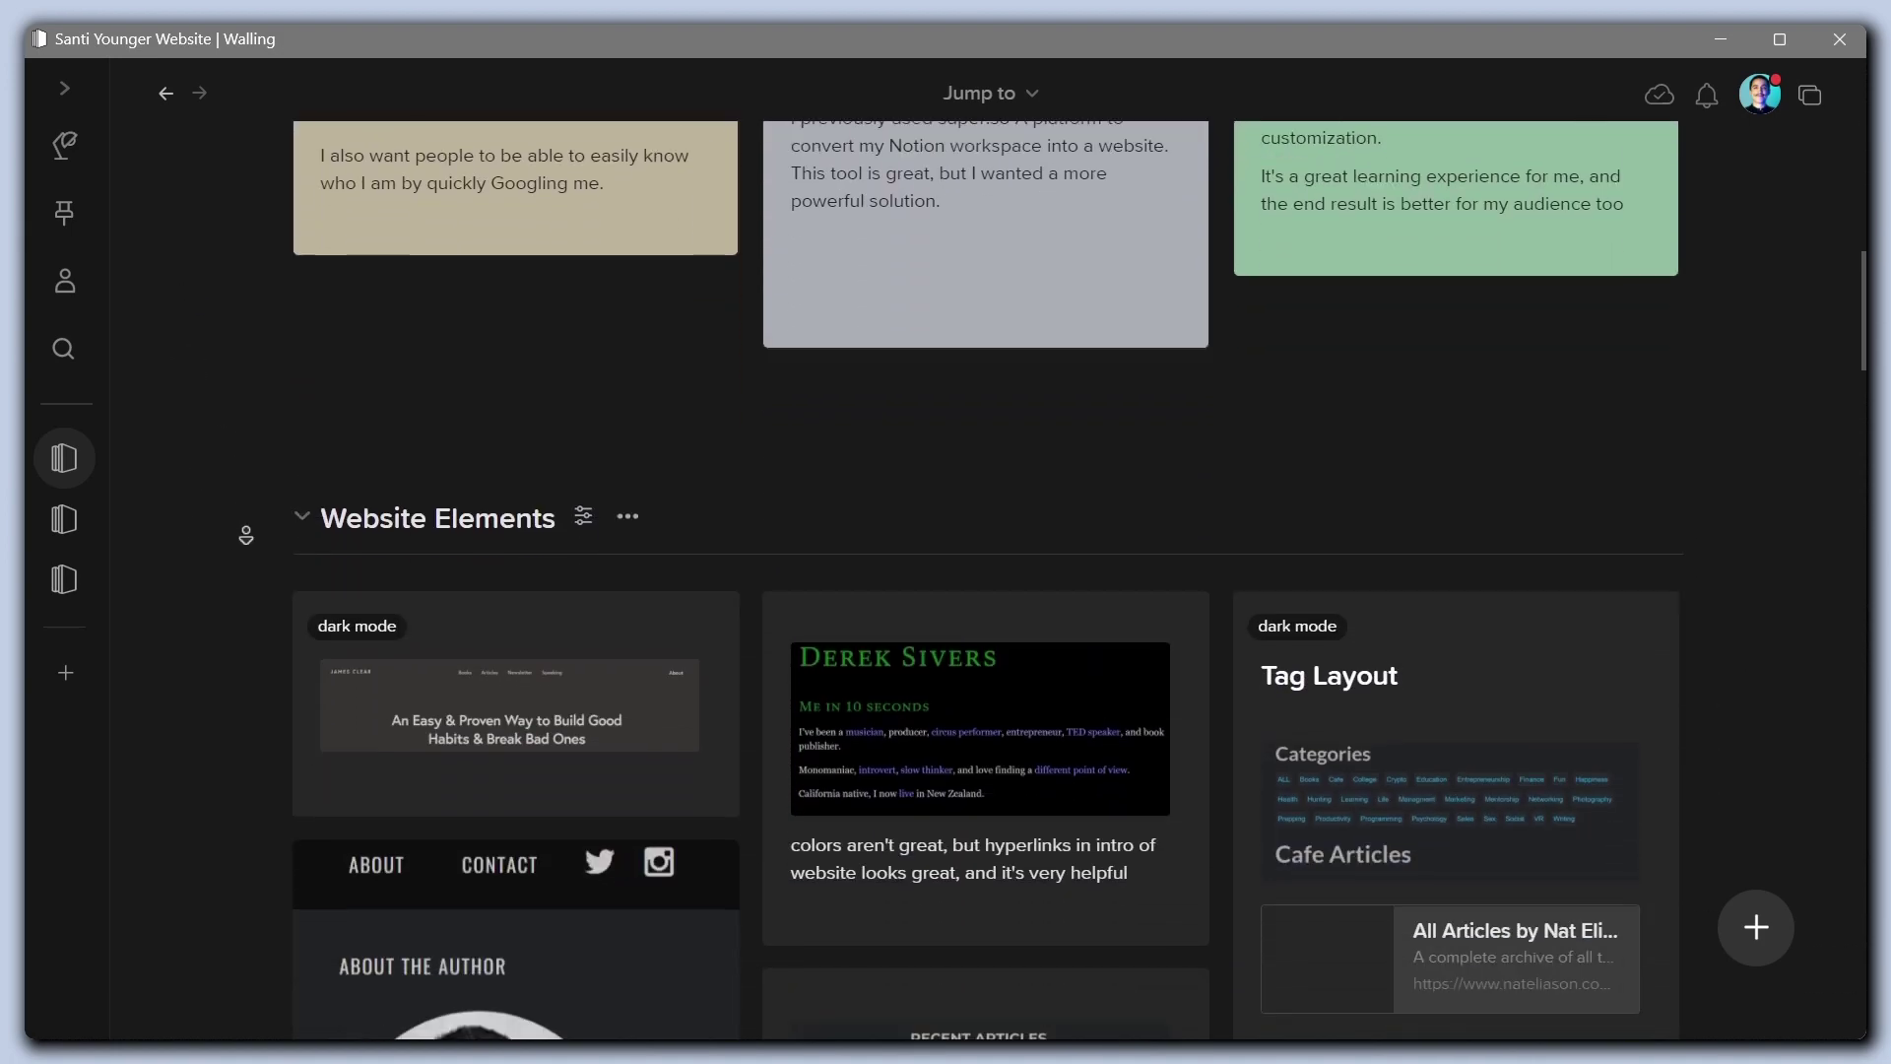
{"action": "scroll", "coordinate": [232, 519], "scroll_direction": "down", "scroll_amount": 10}
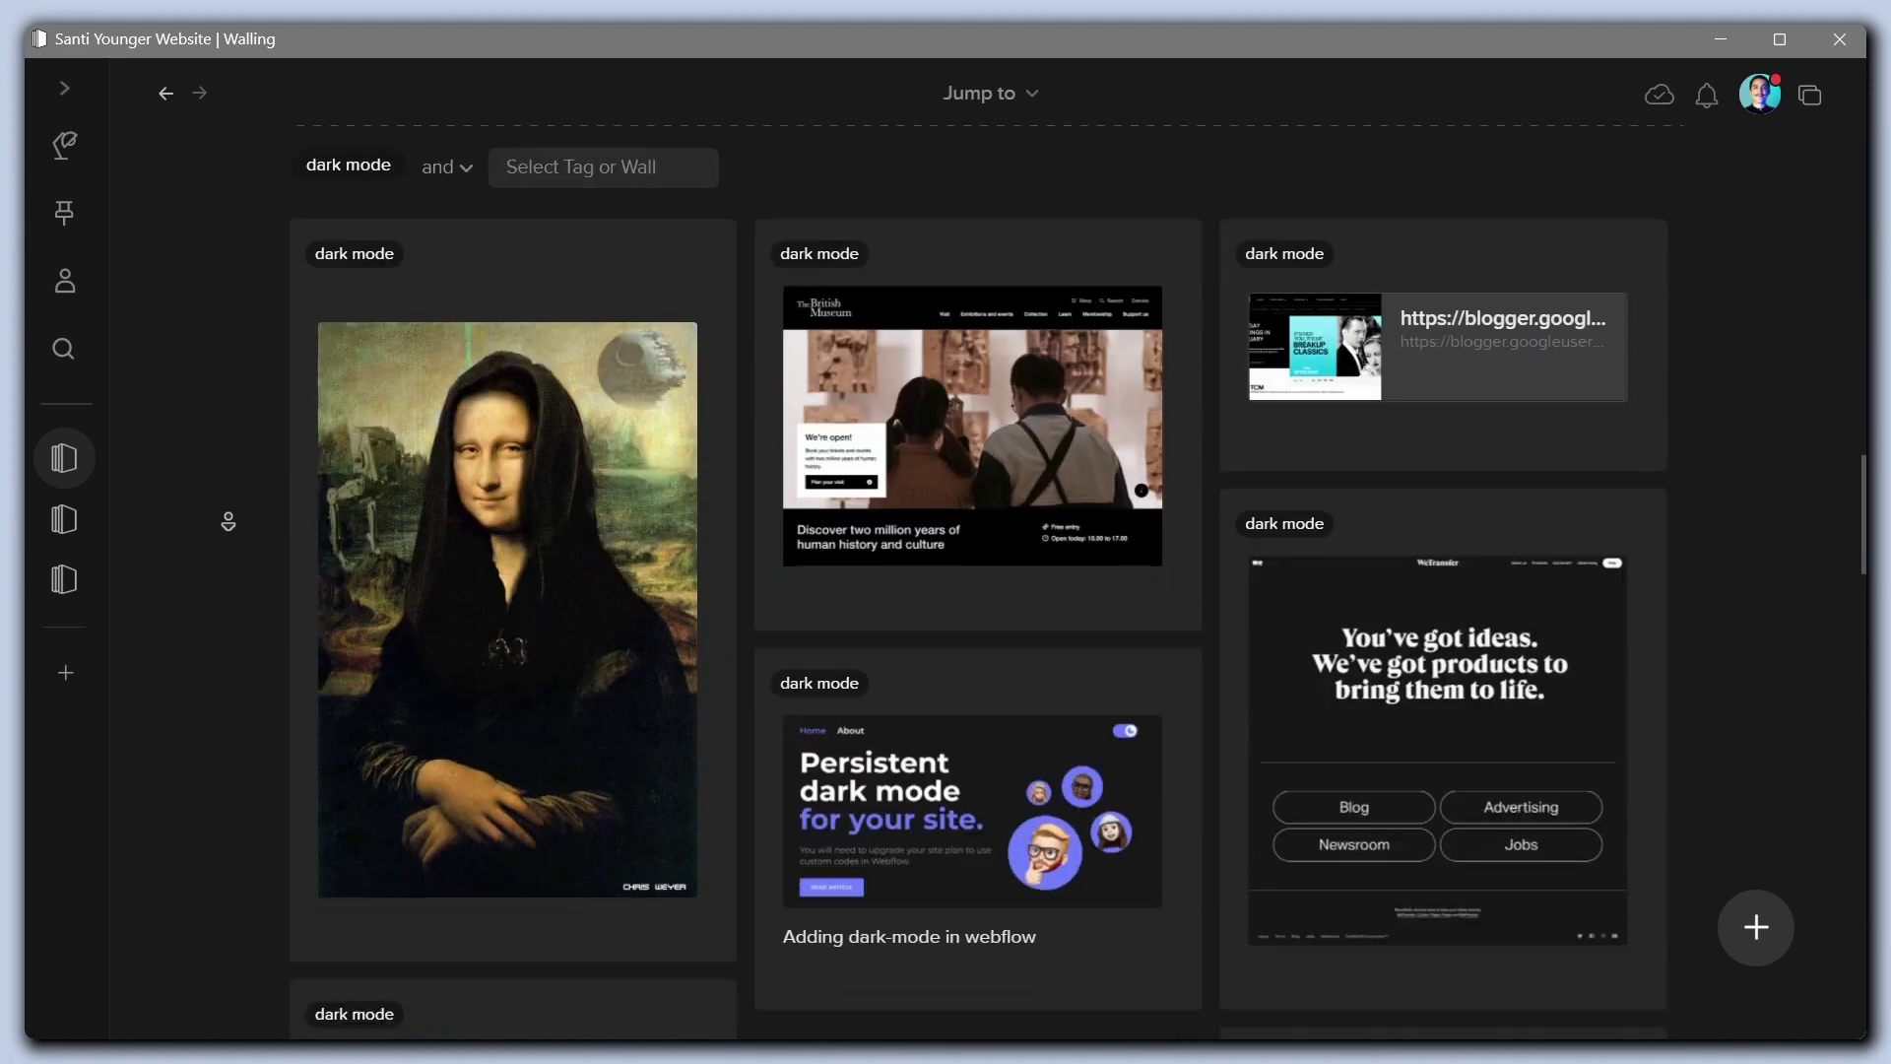
{"action": "scroll", "coordinate": [228, 510], "scroll_direction": "up", "scroll_amount": 20}
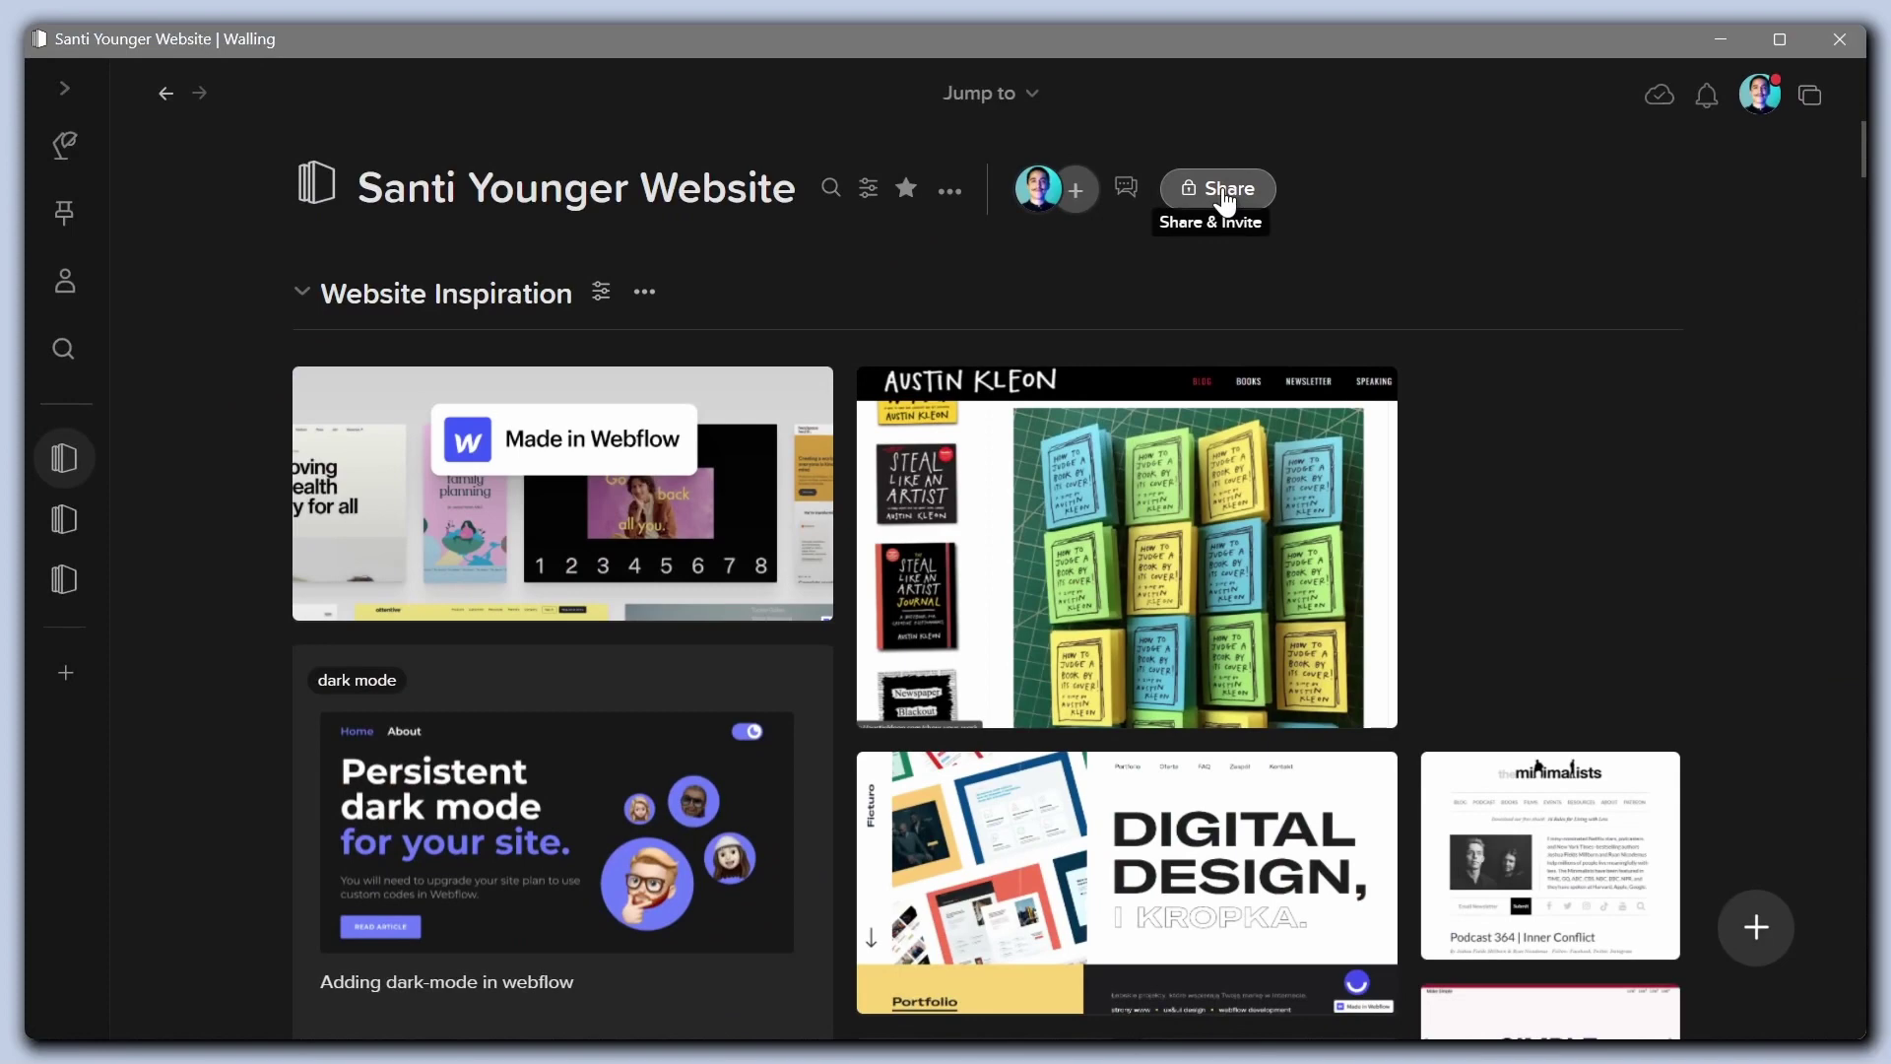
Enable the wall's view-only shareable link in the Share & Invite panel
{"action": "left_click", "coordinate": [1217, 206]}
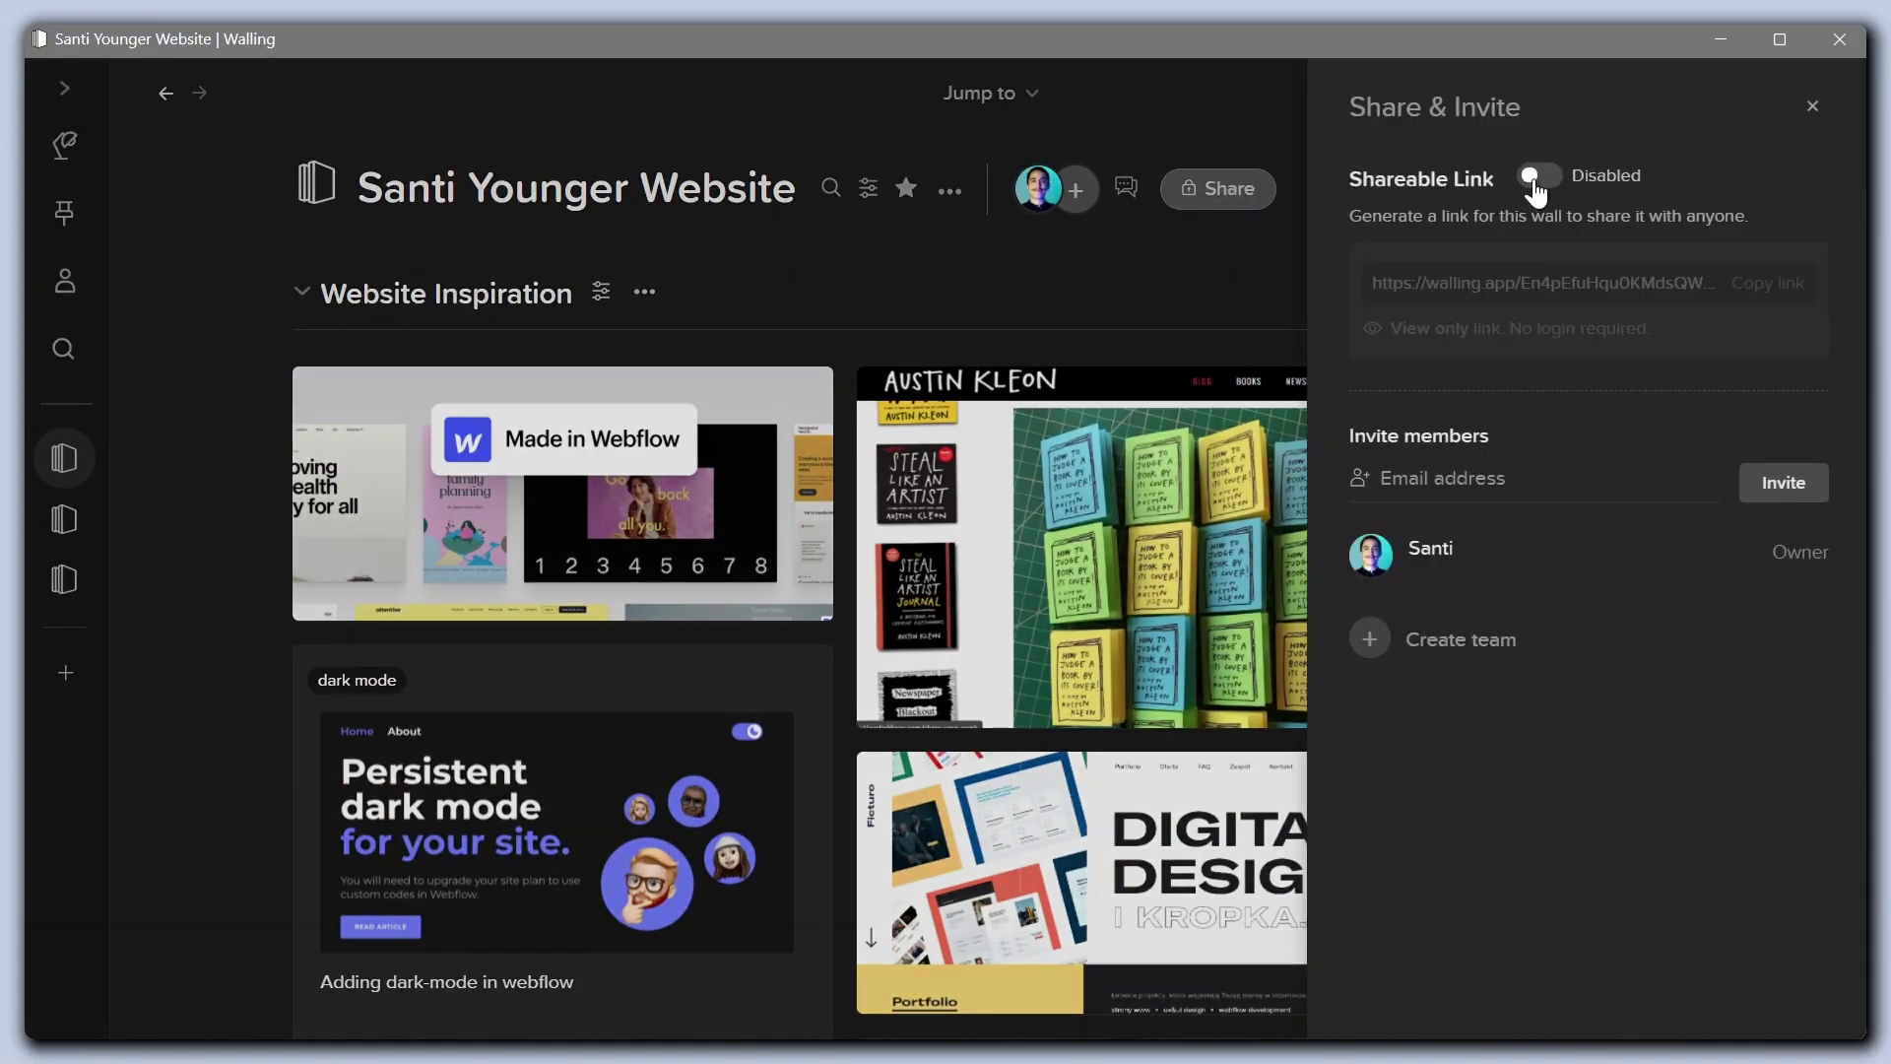
{"action": "left_click", "coordinate": [1534, 183]}
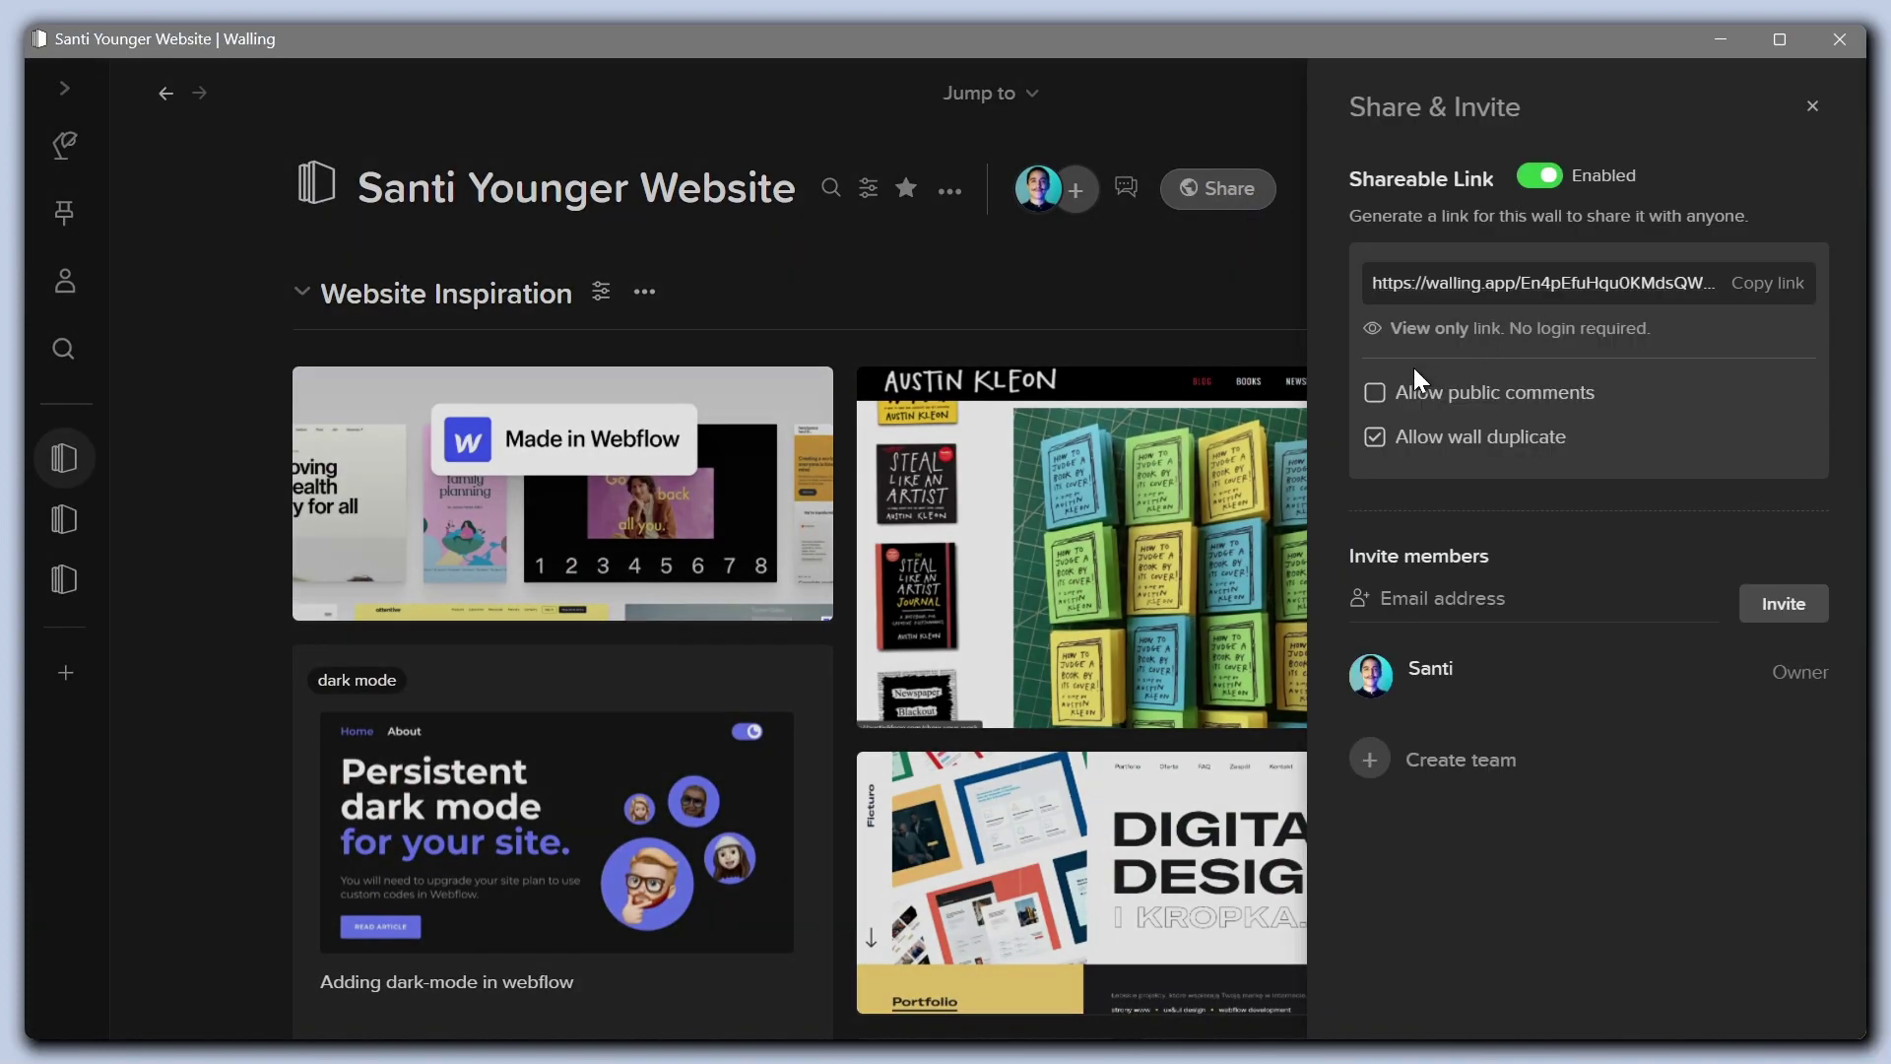
{"action": "left_click", "coordinate": [1810, 106]}
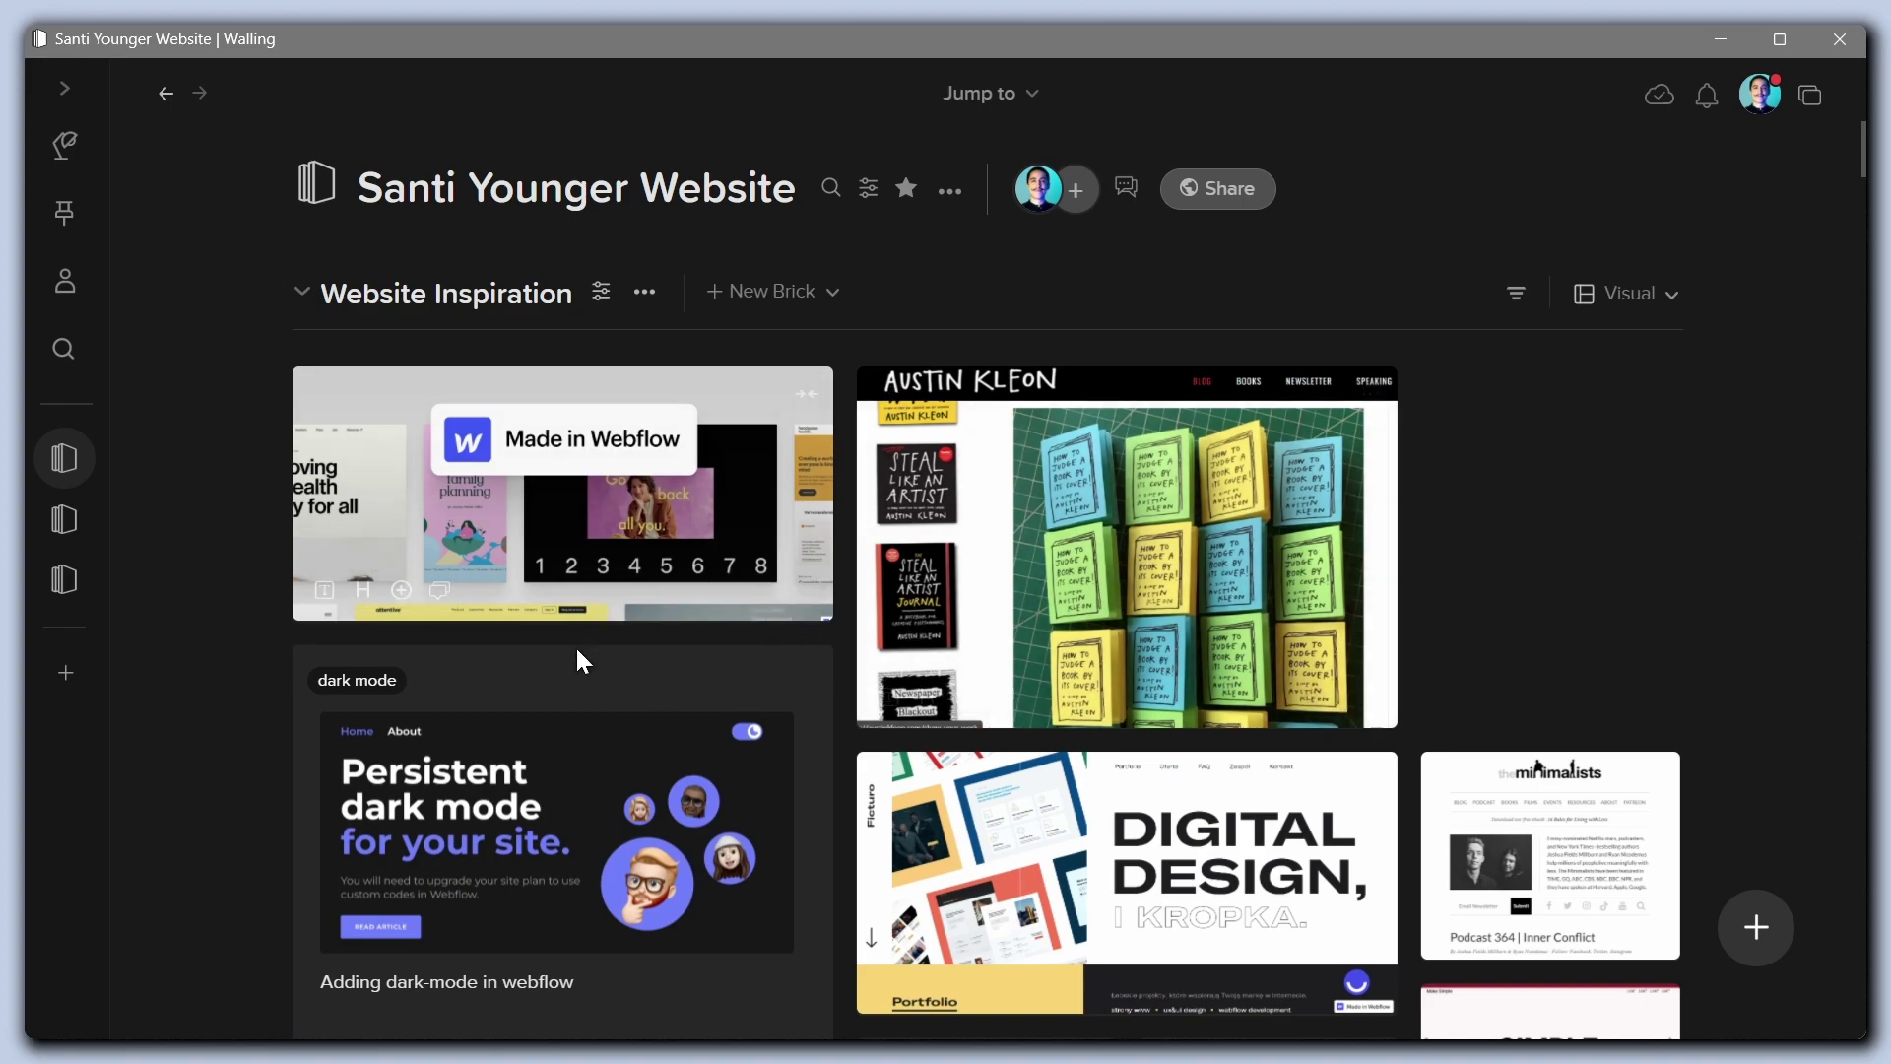